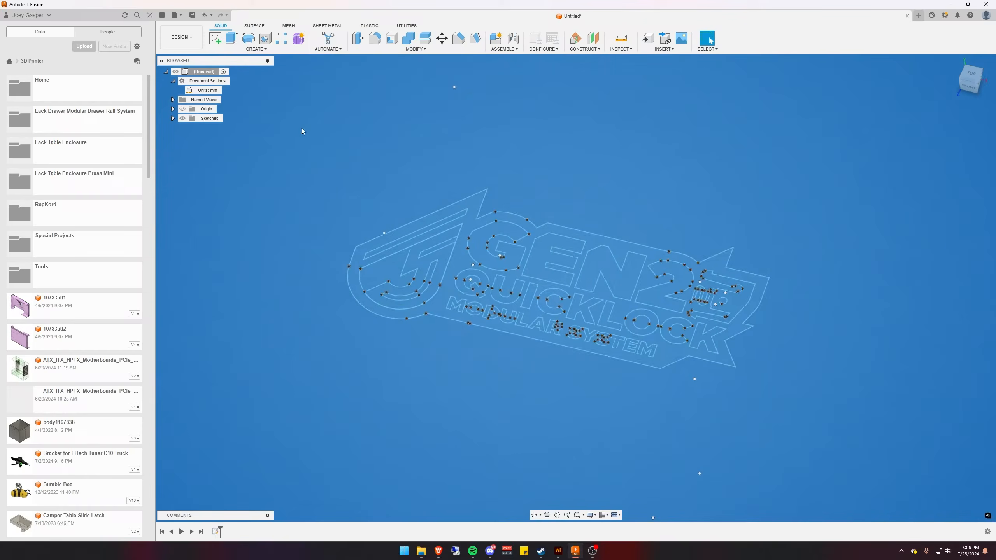
Show the hidden Background body behind the GEN2 QuickLock logo
left_click_drag(302, 128, 824, 433)
mouse_move(585, 428)
middle_mouse_down("shift")
mouse_move(594, 330)
mouse_move(586, 429)
middle_mouse_up("shift")
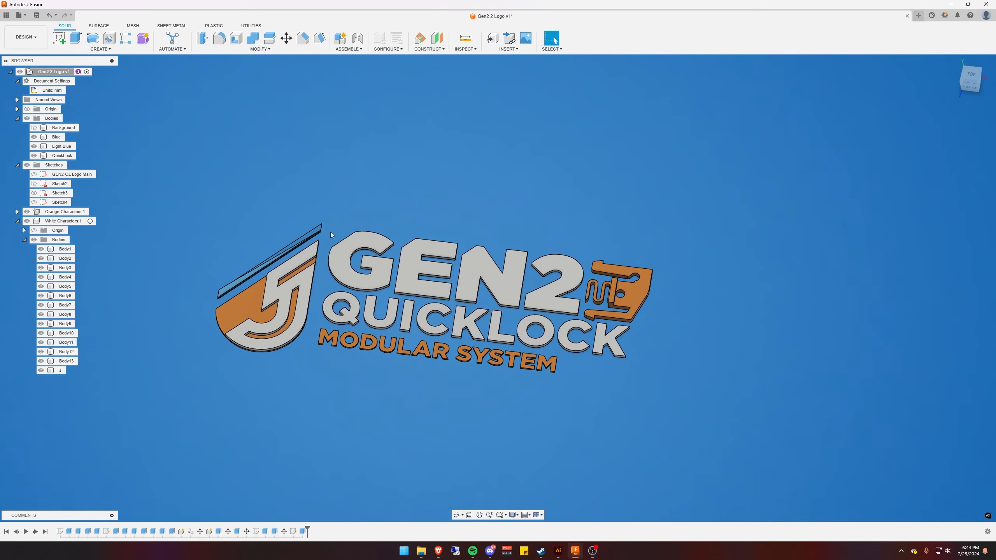
left_click(34, 129)
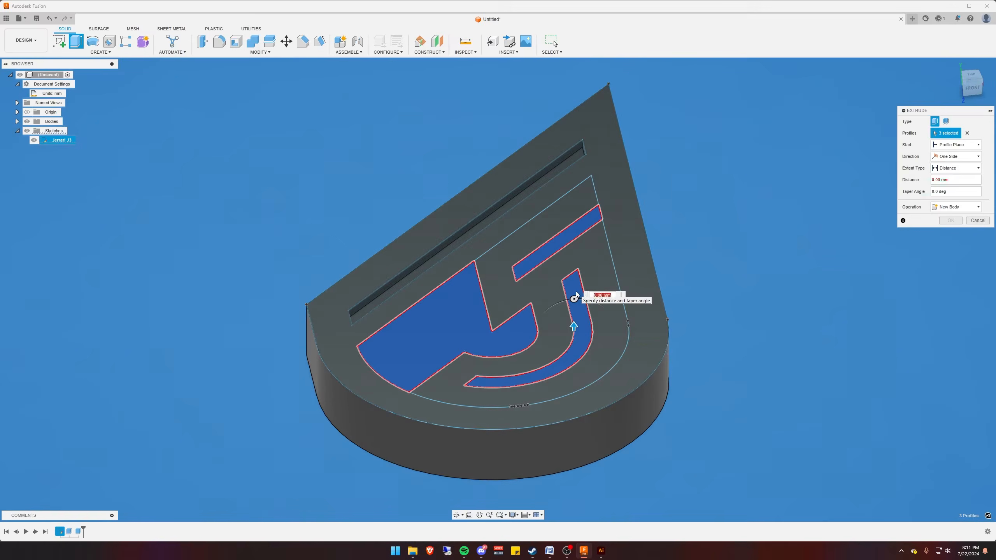
Cut the three selected inner logo profiles 3 mm deep into the sign base with Extrude
type("3")
key("Return")
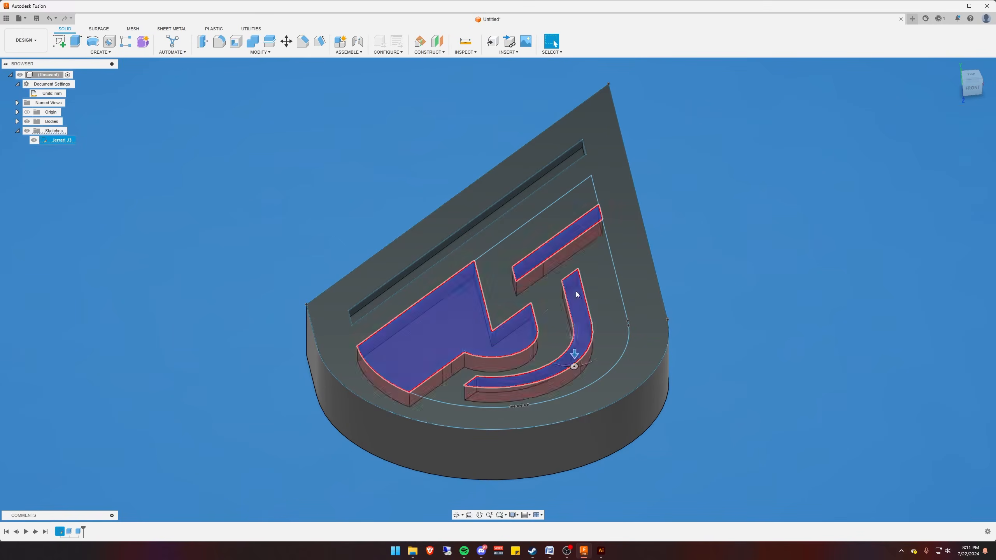
left_click(586, 261)
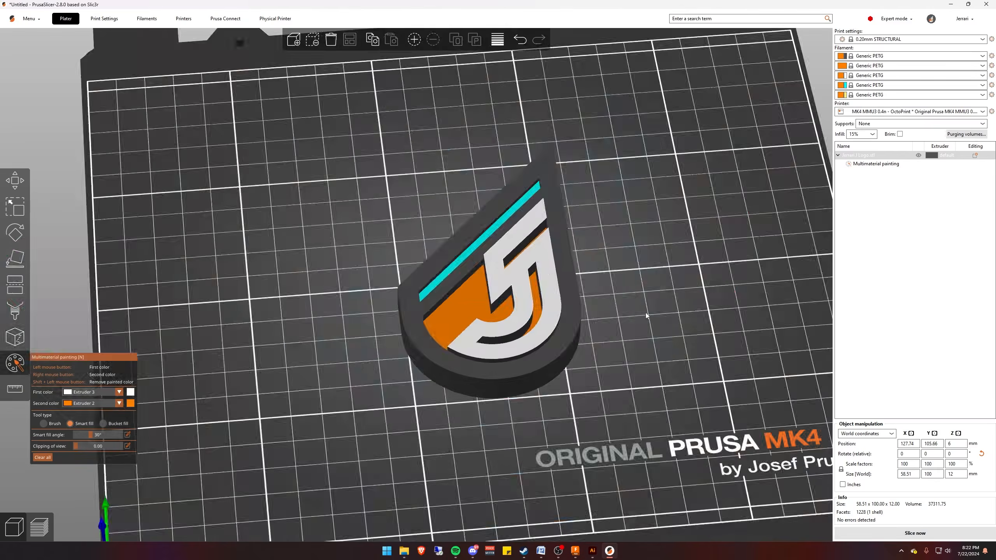
mouse_move(667, 326)
left_mouse_down()
mouse_move(637, 310)
mouse_move(691, 297)
mouse_move(637, 306)
left_mouse_up()
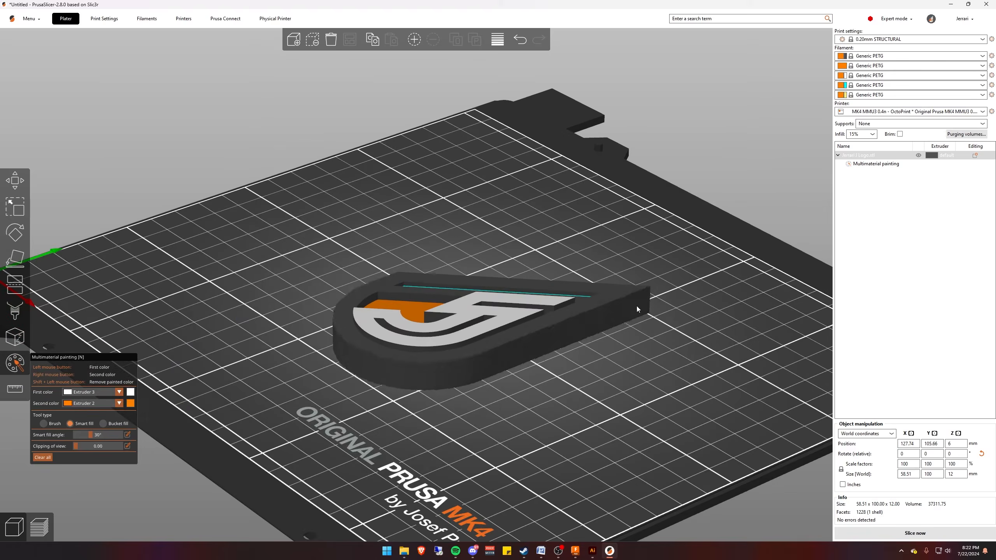
scroll(396, 333, "up", 5)
scroll(455, 394, "down", 5)
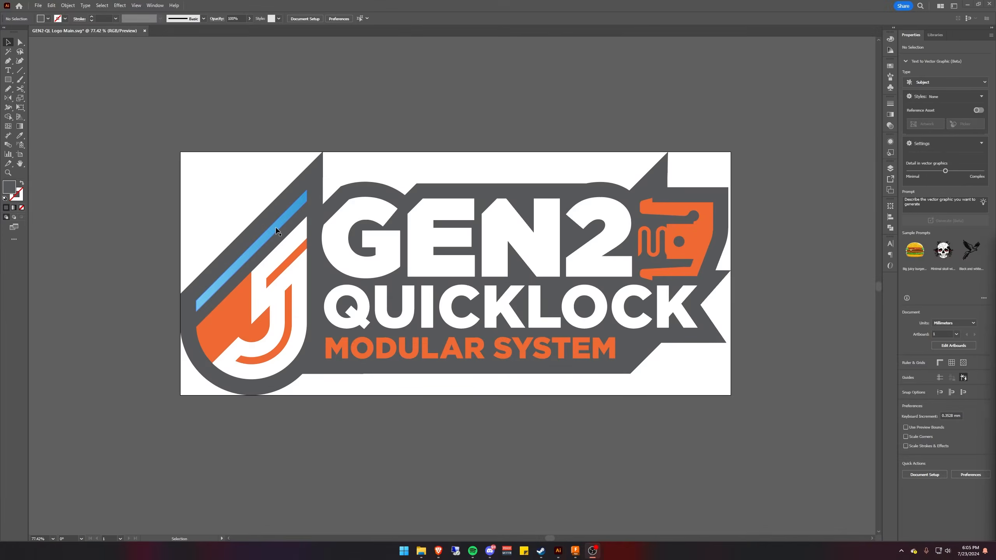
In Illustrator, isolate the logo emblem group and try a solid colour in place of the blue stripe's gradient fill
left_click(277, 231)
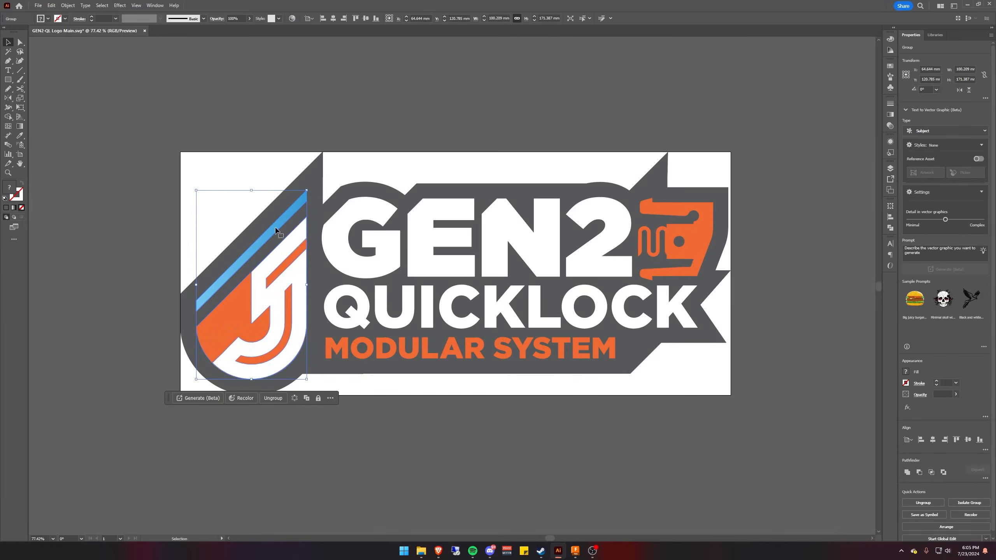
double_click(277, 231)
left_click(275, 231)
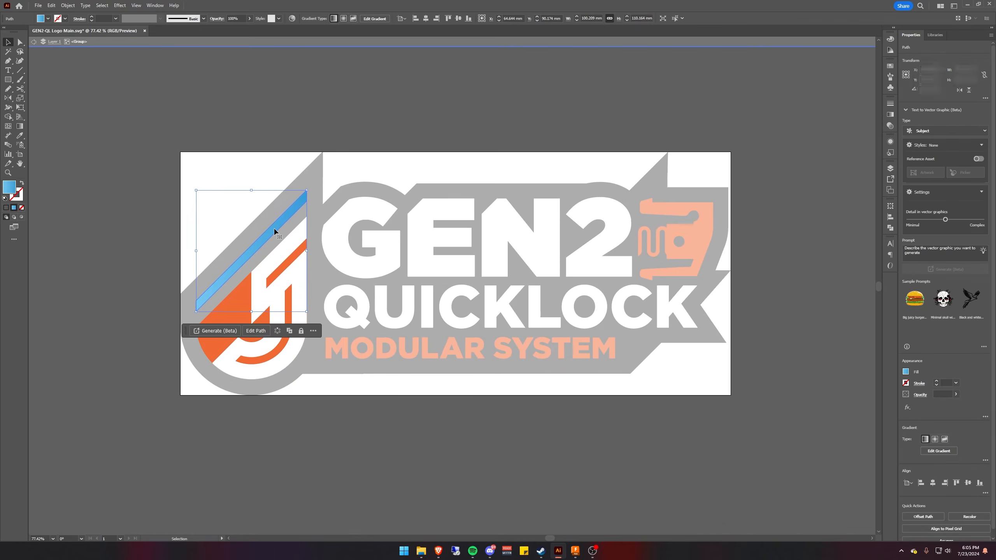
left_click(47, 18)
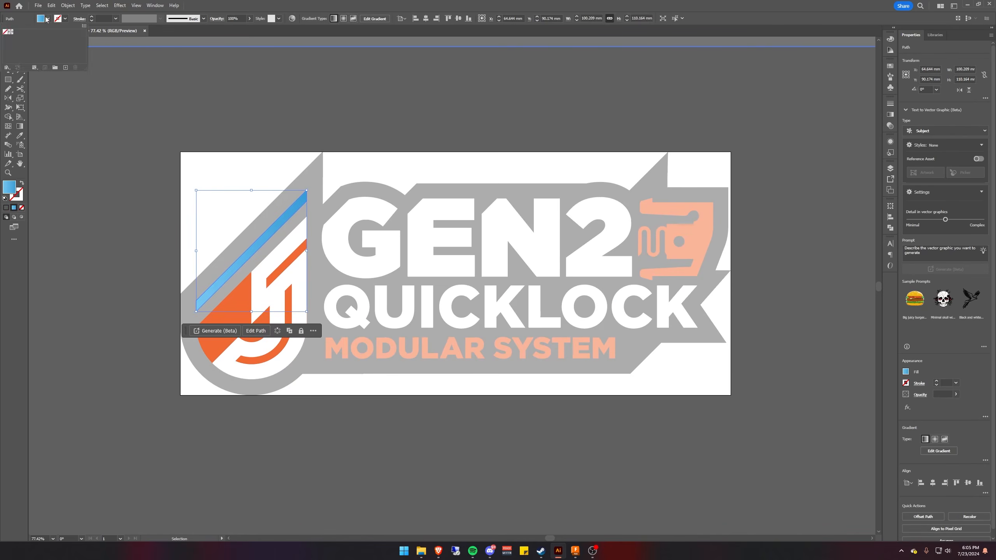
double_click(9, 187)
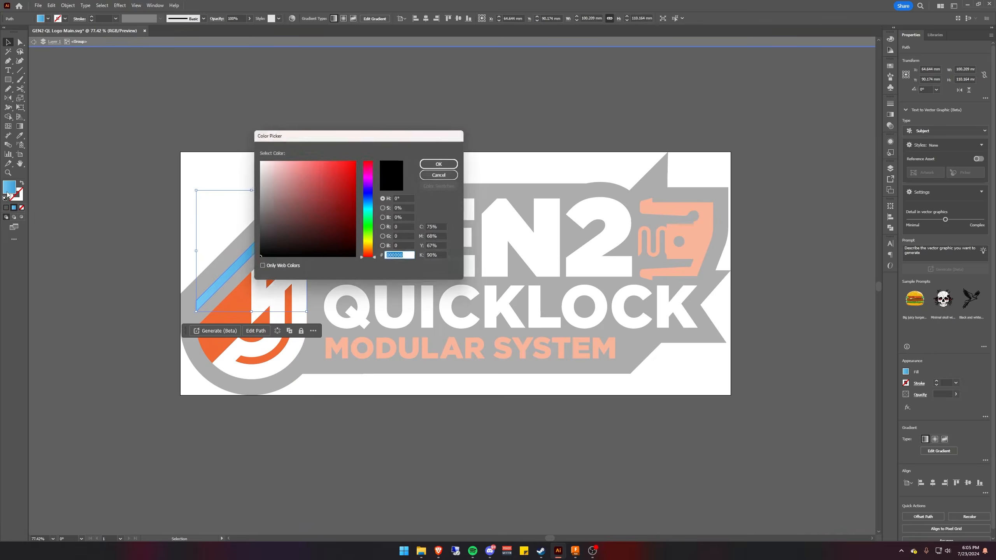
left_click_drag(335, 205, 238, 203)
left_click_drag(370, 198, 369, 201)
left_click(320, 222)
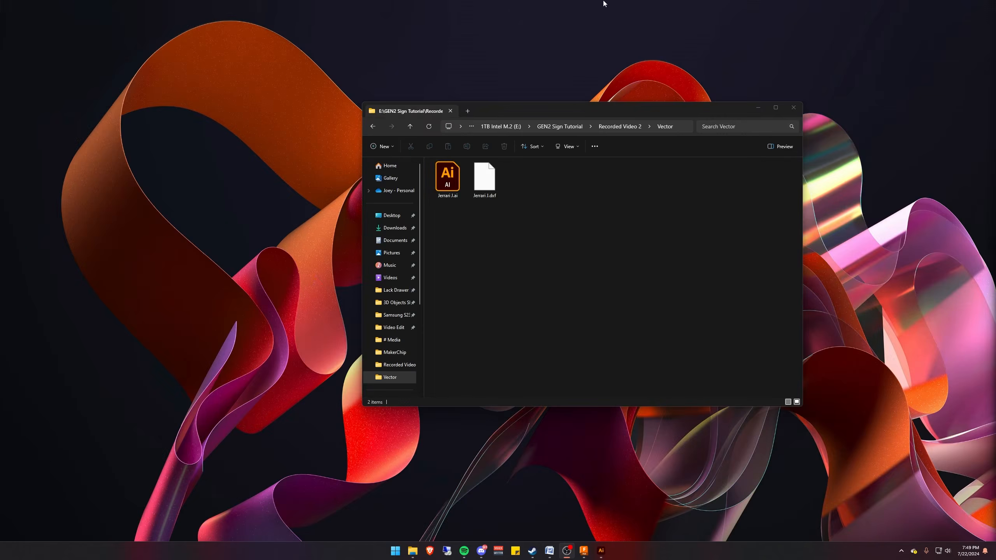
Open Jerrari J.ai and scale the whole logo group proportionally to a height of 100 mm
double_click(448, 185)
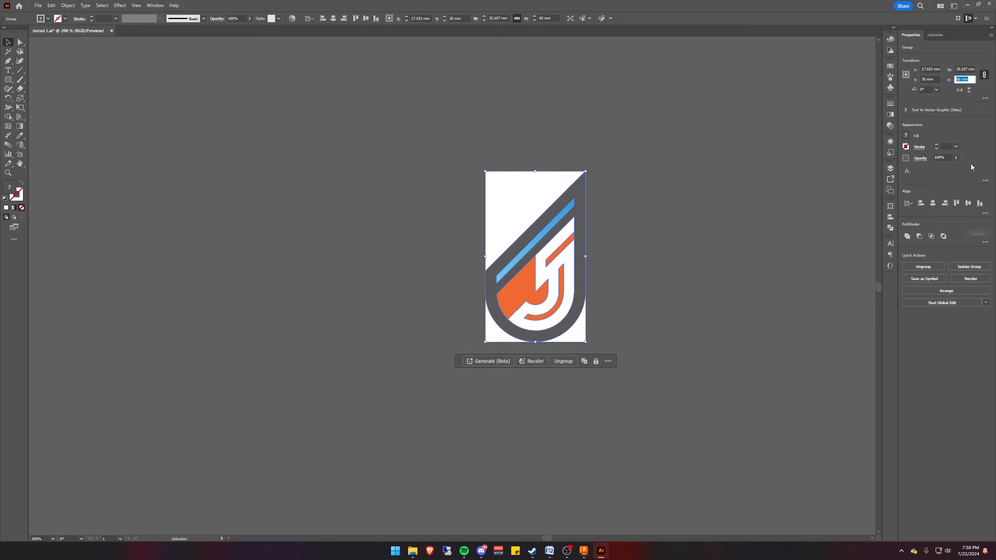
key("Return")
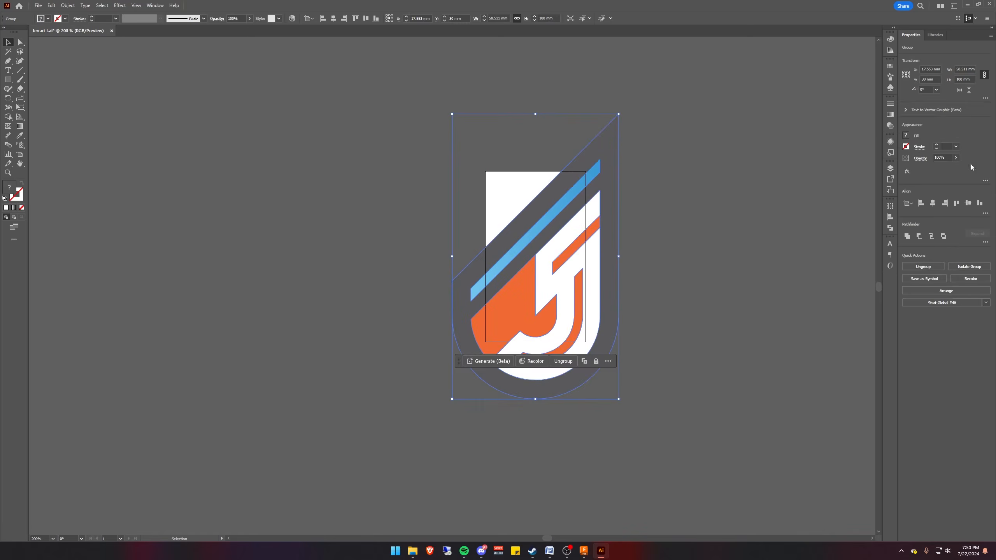
left_click(704, 137)
Fit the artboard to the resized logo artwork with the Artboard tool
left_click(19, 155)
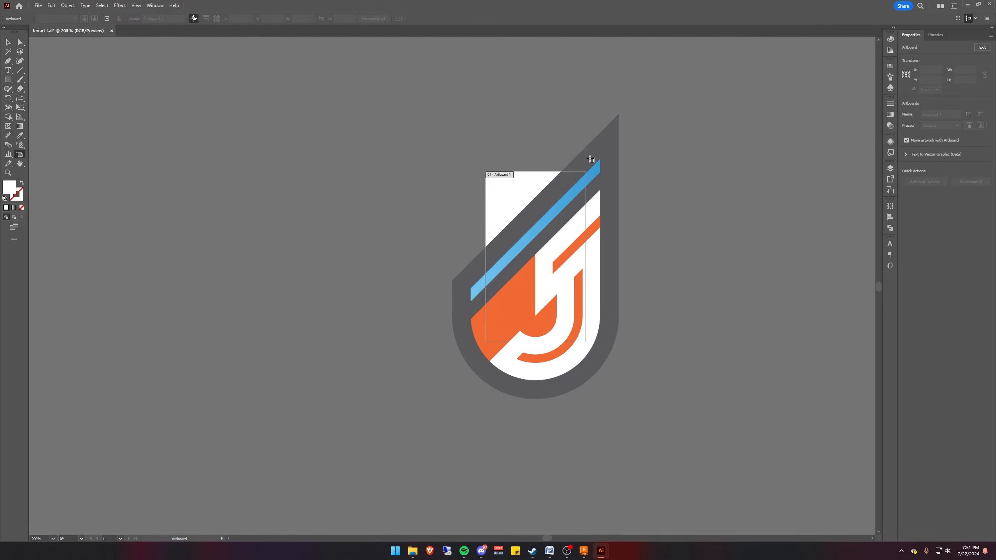
left_click(602, 149)
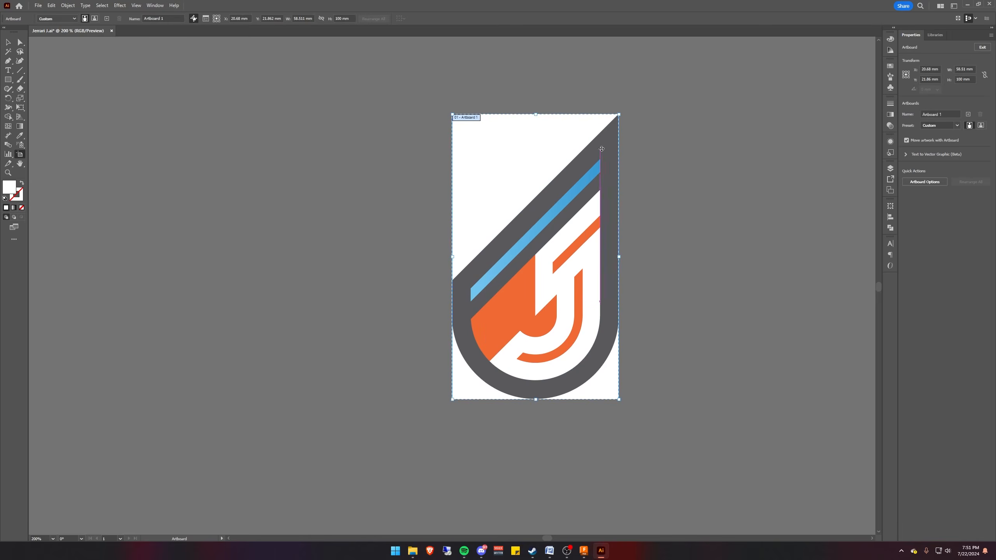
left_click(8, 43)
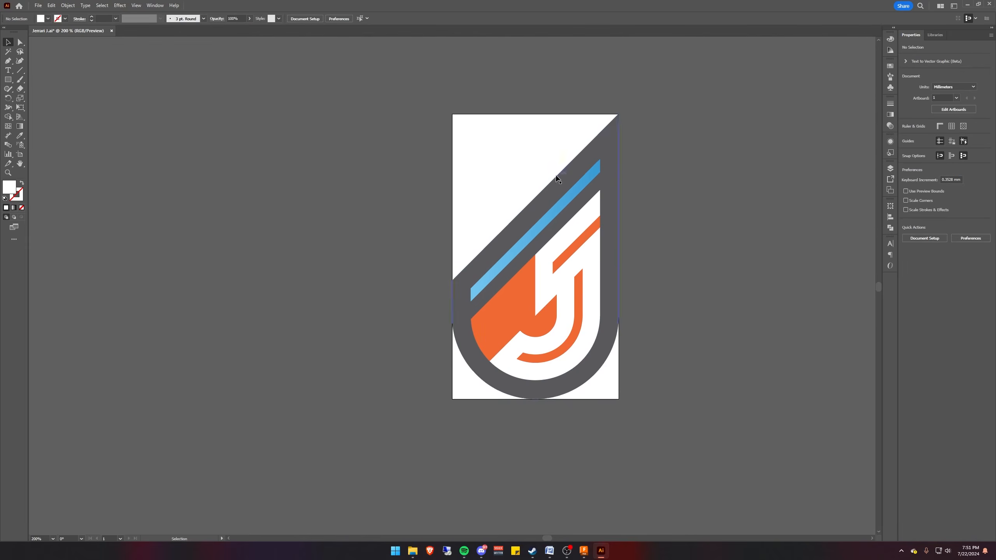
Export the artwork as Jerrari J2.dxf in AutoCAD version 2018 format, scaled at 1 millimetre to 1 unit
left_click(38, 5)
mouse_move(87, 177)
left_click(176, 184)
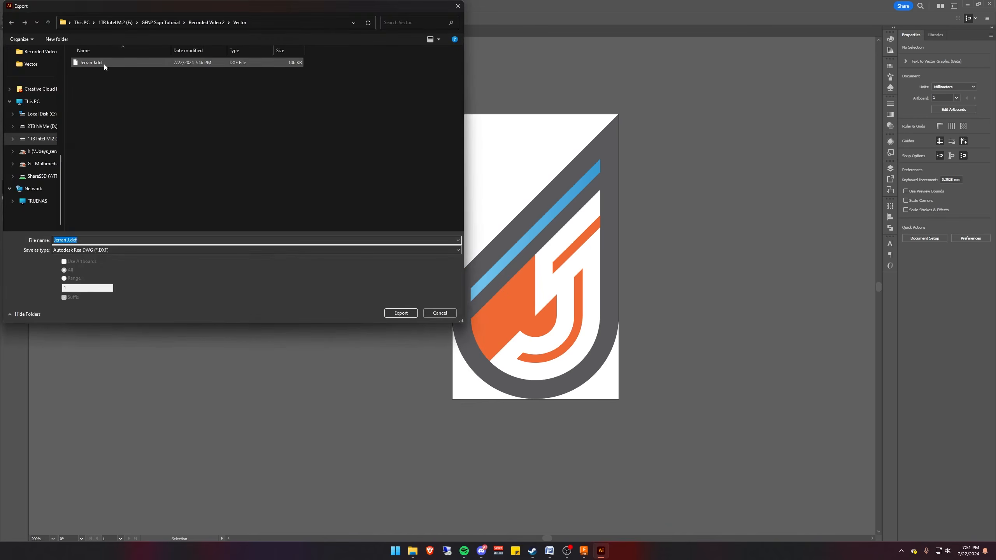
left_click(68, 240)
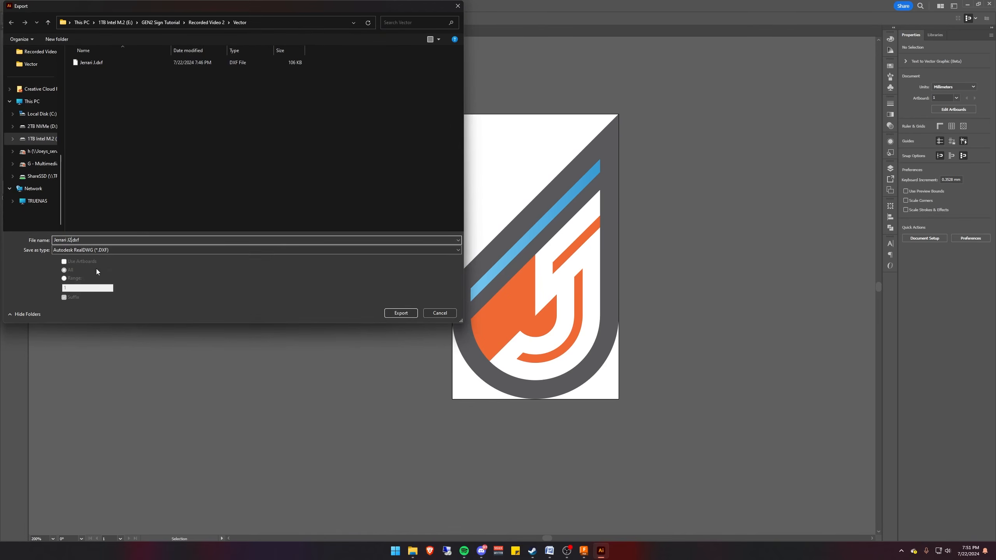
left_click(401, 313)
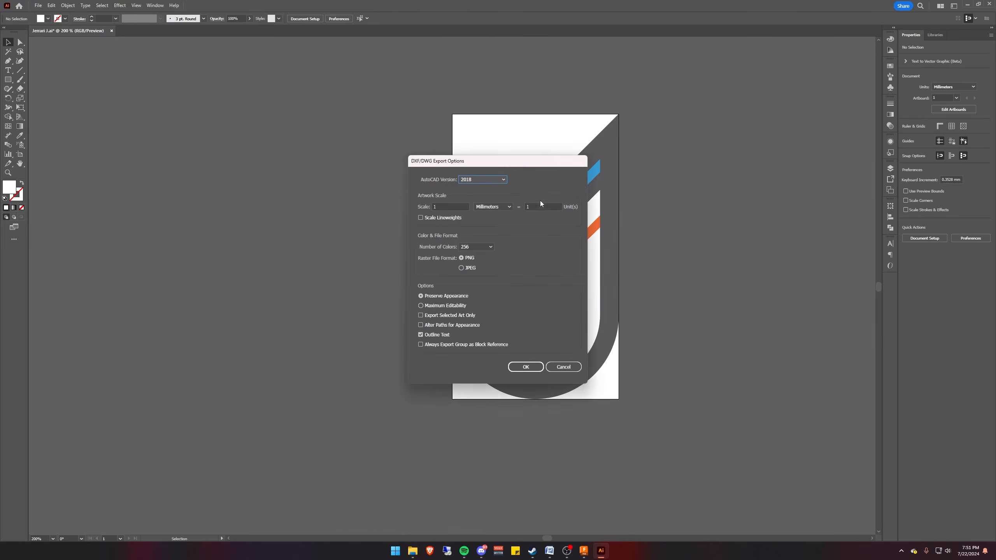
left_click(503, 181)
left_click(503, 180)
left_click(526, 368)
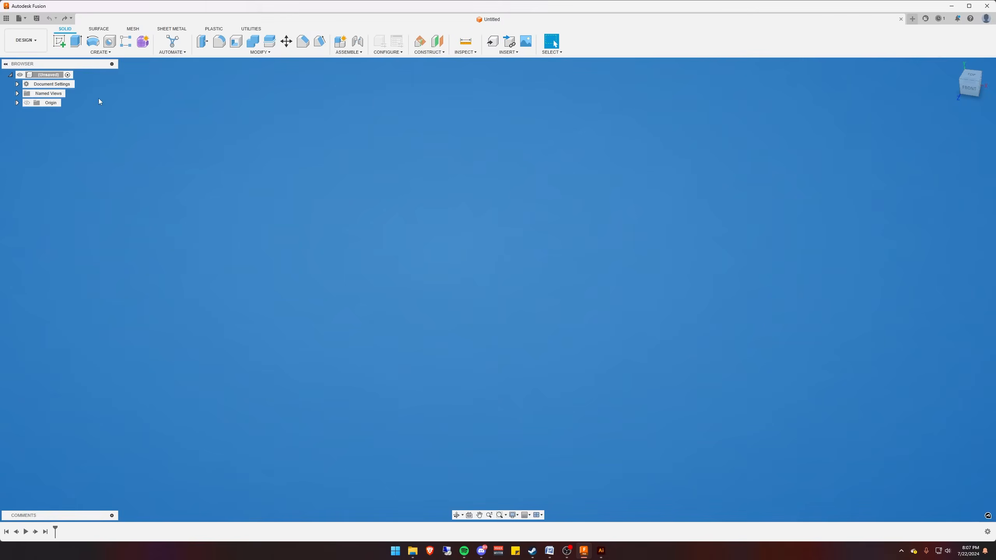
In Fusion, insert Jerrari J3.dxf from the computer onto the XZ plane as a single sketch in millimetres
left_click(509, 53)
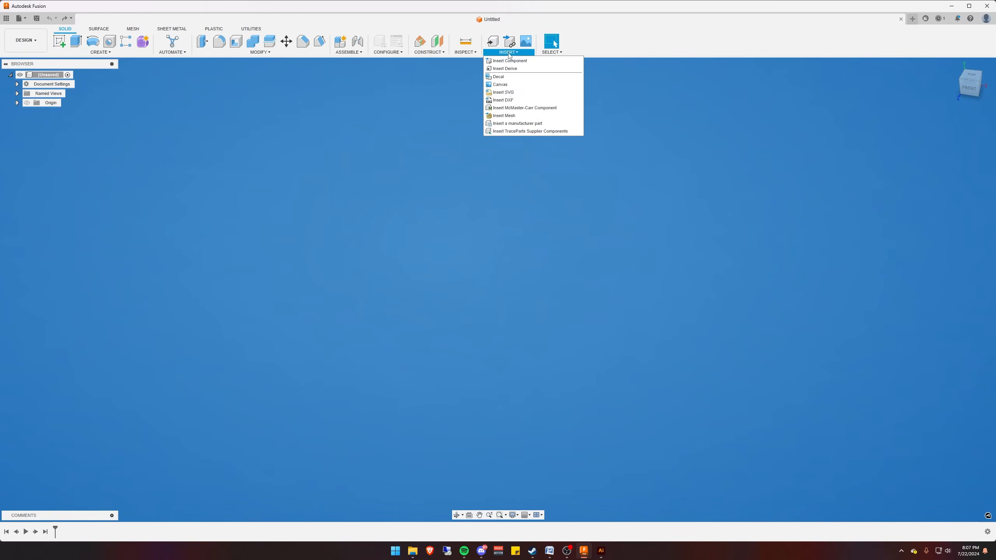
left_click(504, 101)
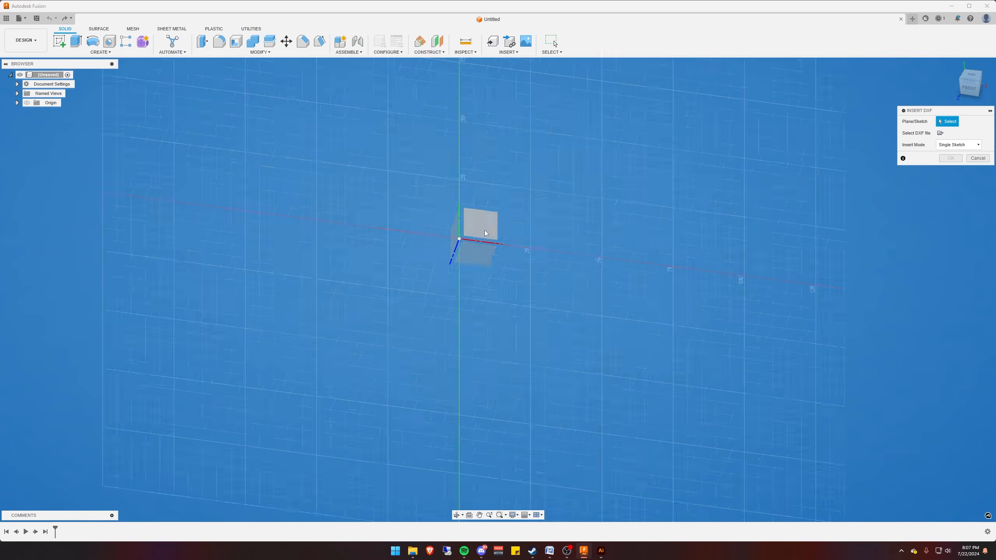
left_click(482, 256)
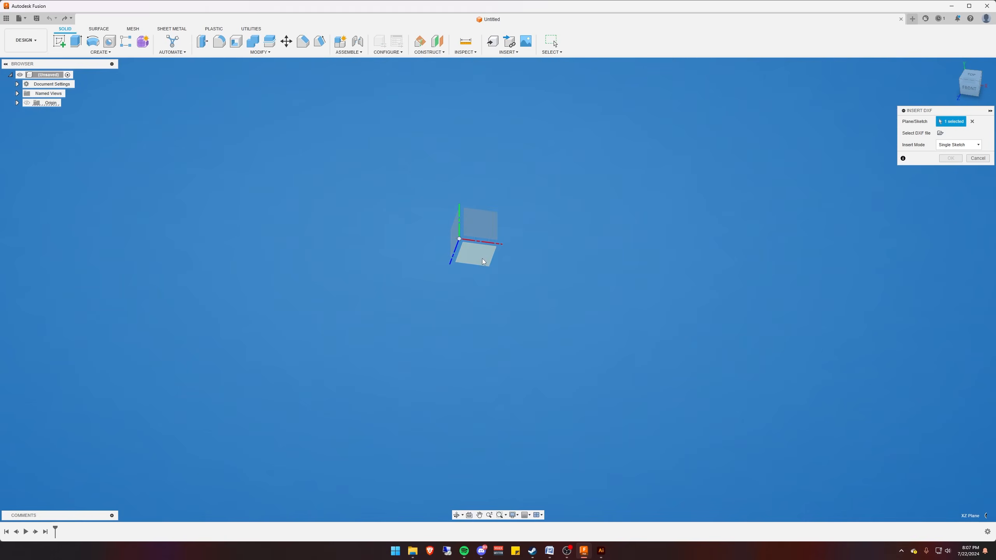
left_click(941, 134)
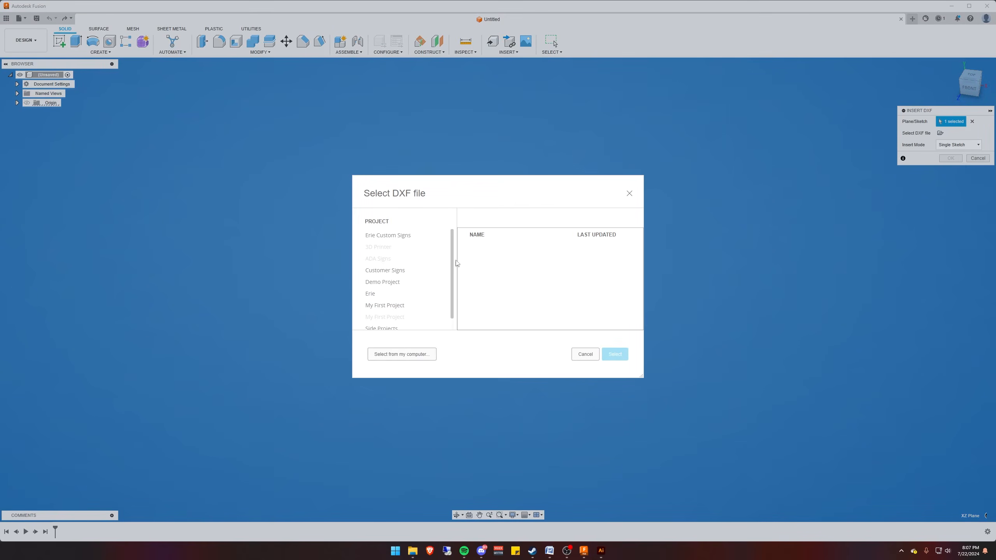
left_click(409, 356)
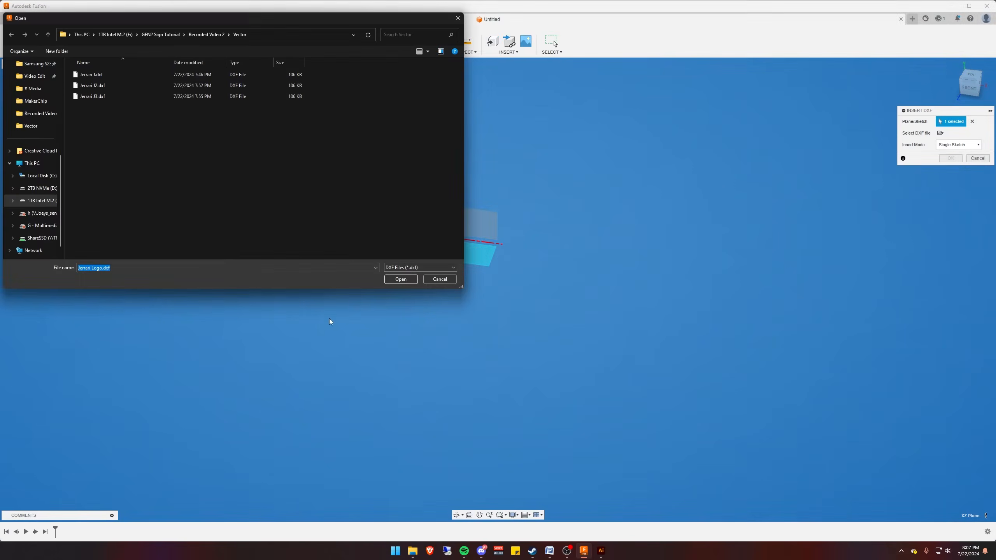
left_click(95, 98)
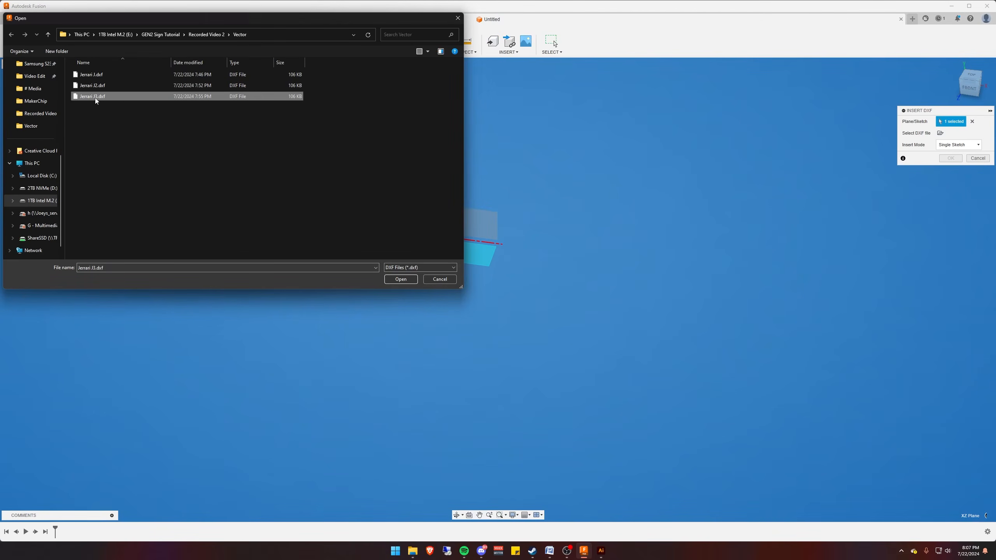
double_click(95, 98)
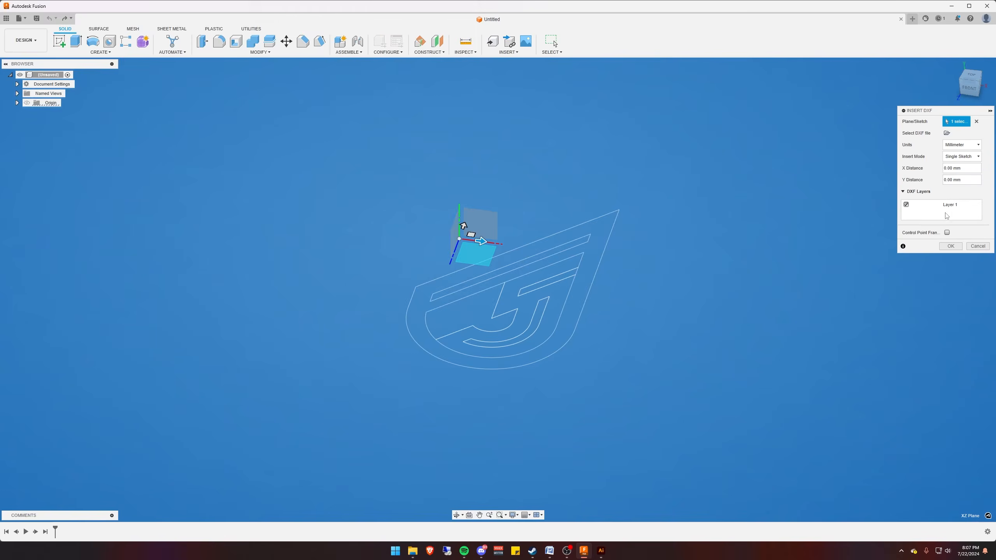
left_click(952, 246)
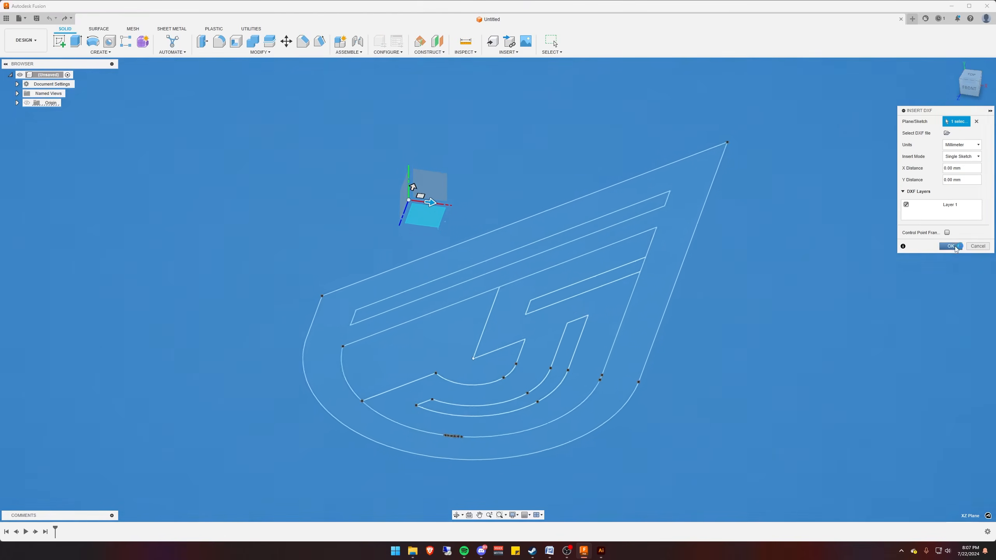
Check the imported logo's overall height with a temporary sketch line running from its upper tip down to its base level
mouse_move(803, 270)
middle_mouse_down()
mouse_move(750, 245)
mouse_move(713, 264)
middle_mouse_up()
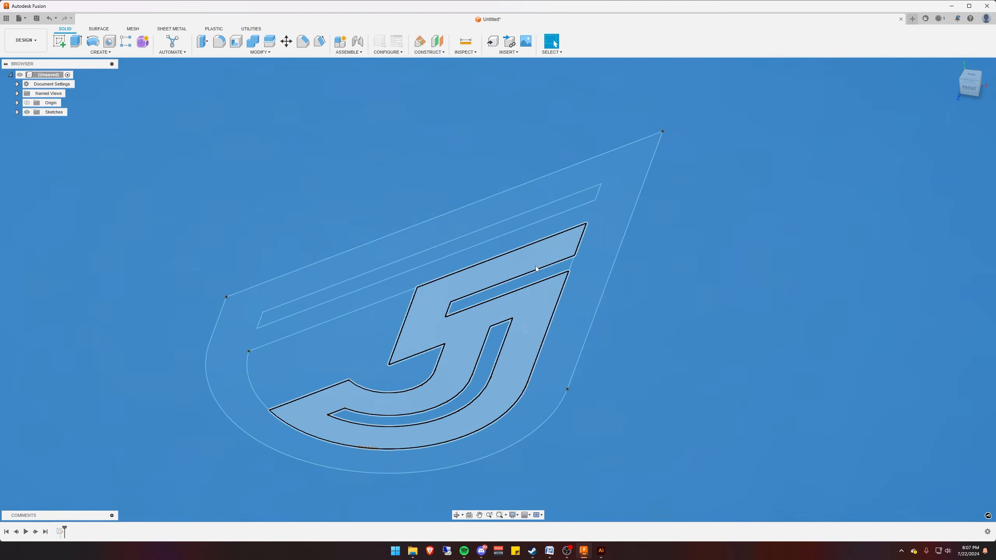
scroll(516, 292, "down", 2)
mouse_move(651, 321)
middle_mouse_down("shift")
mouse_move(675, 310)
mouse_move(629, 318)
mouse_move(634, 328)
mouse_move(605, 346)
mouse_move(680, 356)
mouse_move(657, 322)
mouse_move(698, 318)
mouse_move(595, 305)
middle_mouse_up("shift")
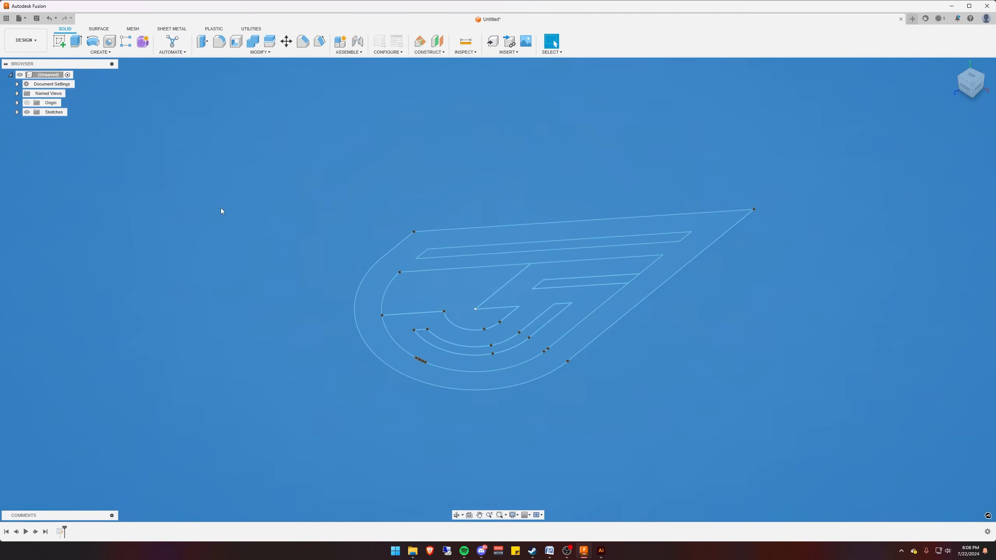
mouse_move(532, 232)
middle_mouse_down("shift")
mouse_move(517, 268)
mouse_move(540, 281)
middle_mouse_up("shift")
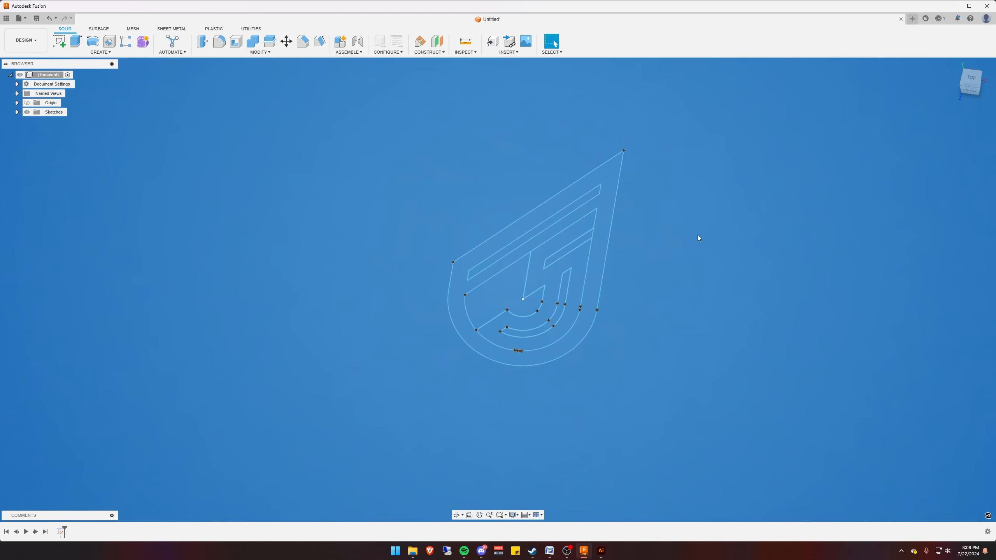
left_click(606, 225)
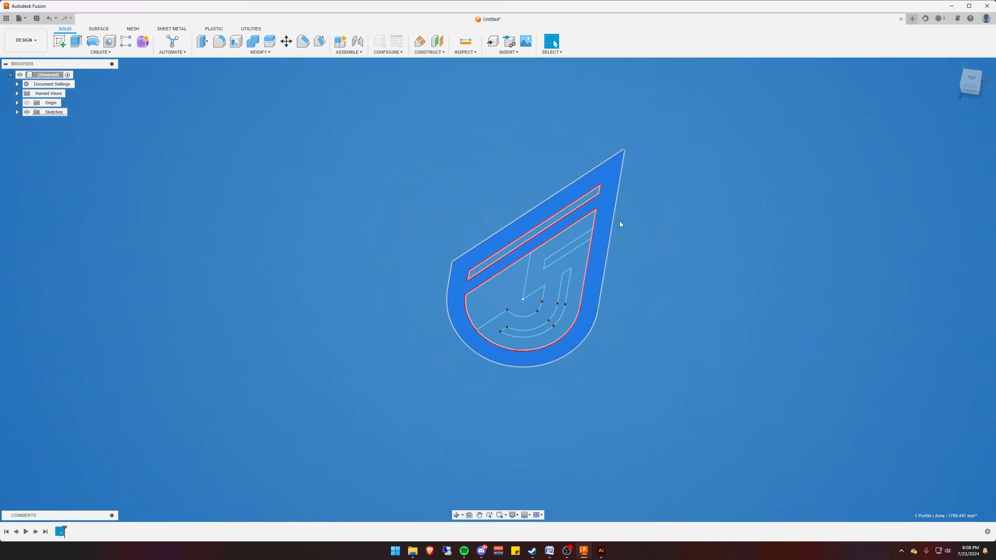
key("l")
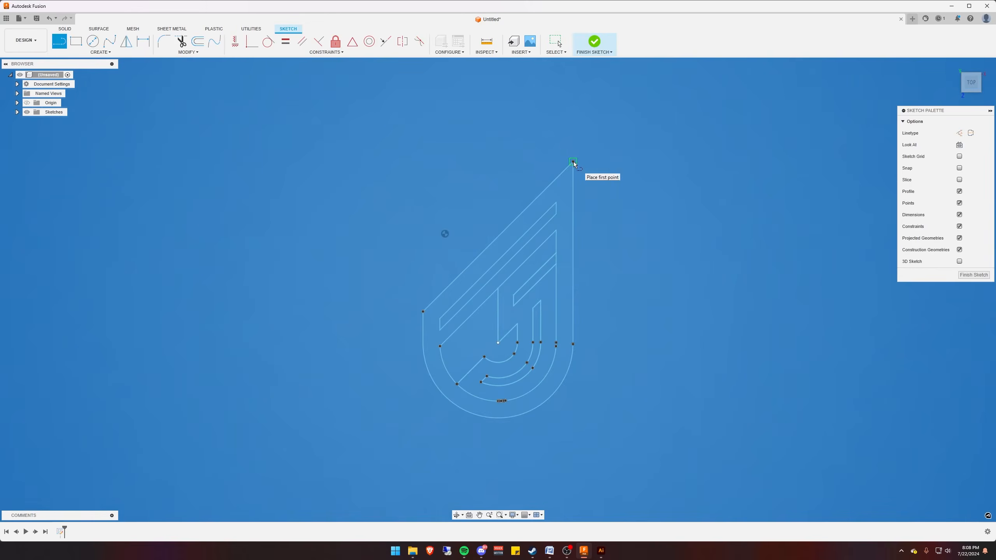
left_click_drag(573, 162, 499, 419)
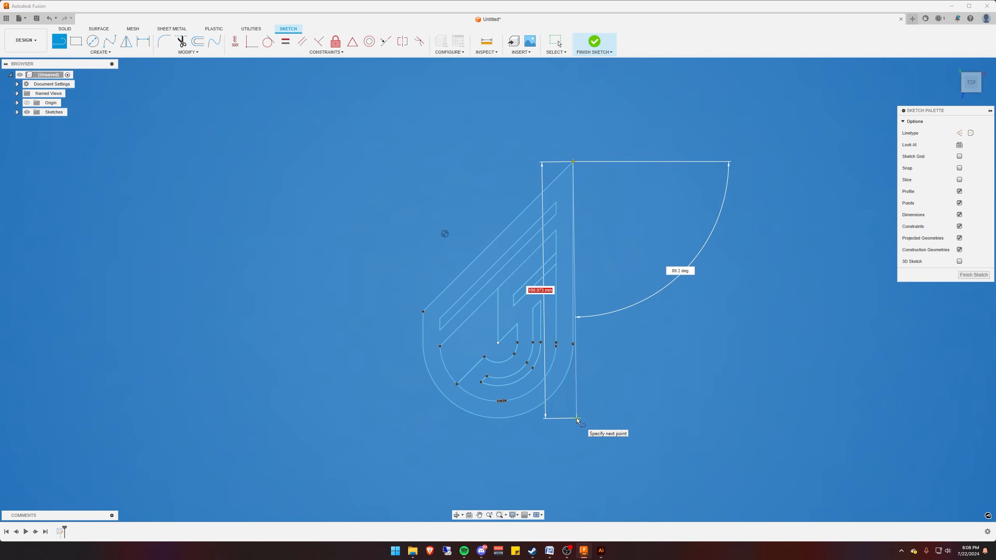
key("Escape")
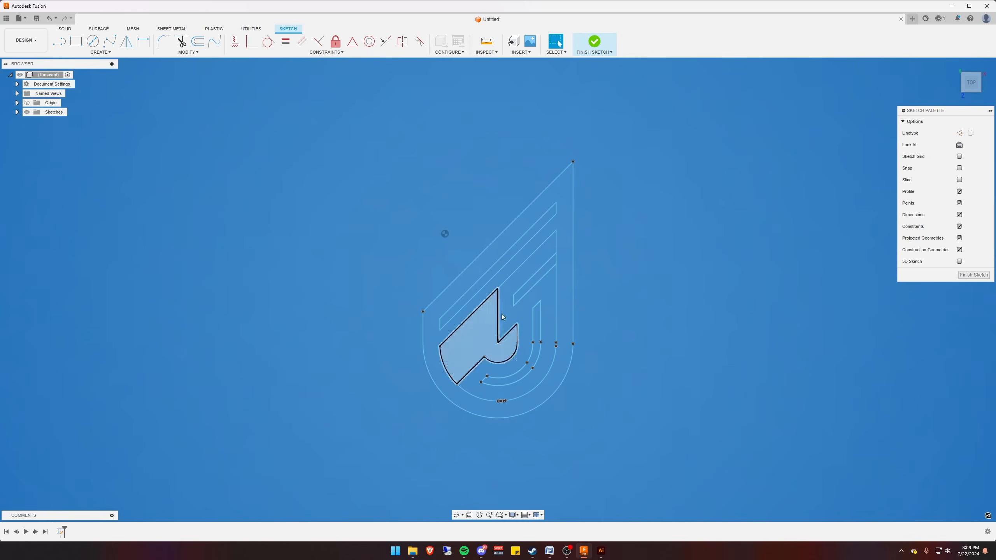
Finish the imported logo sketch and return to solid modelling
left_click(975, 276)
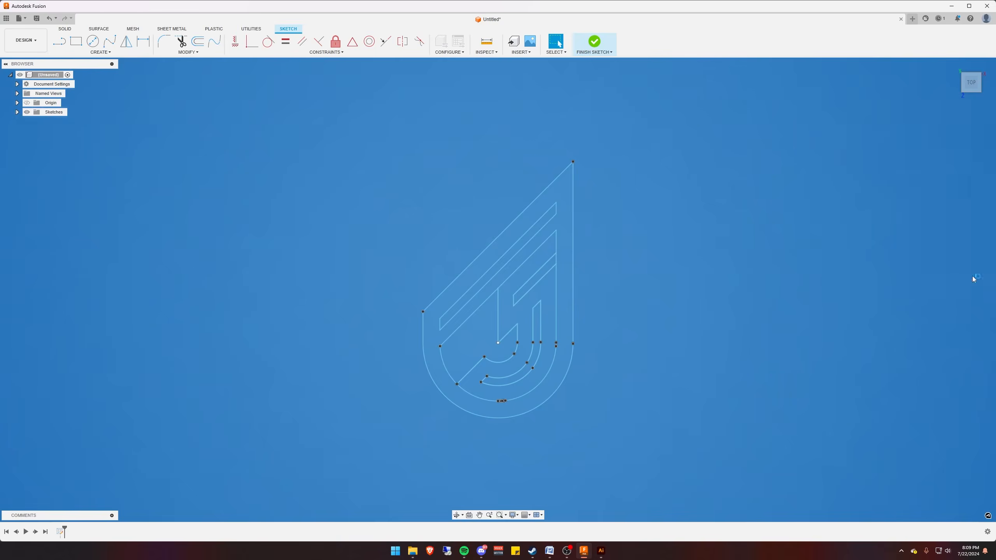
mouse_move(498, 286)
middle_mouse_down()
mouse_move(572, 256)
mouse_move(522, 294)
middle_mouse_up()
scroll(487, 283, "up", 3)
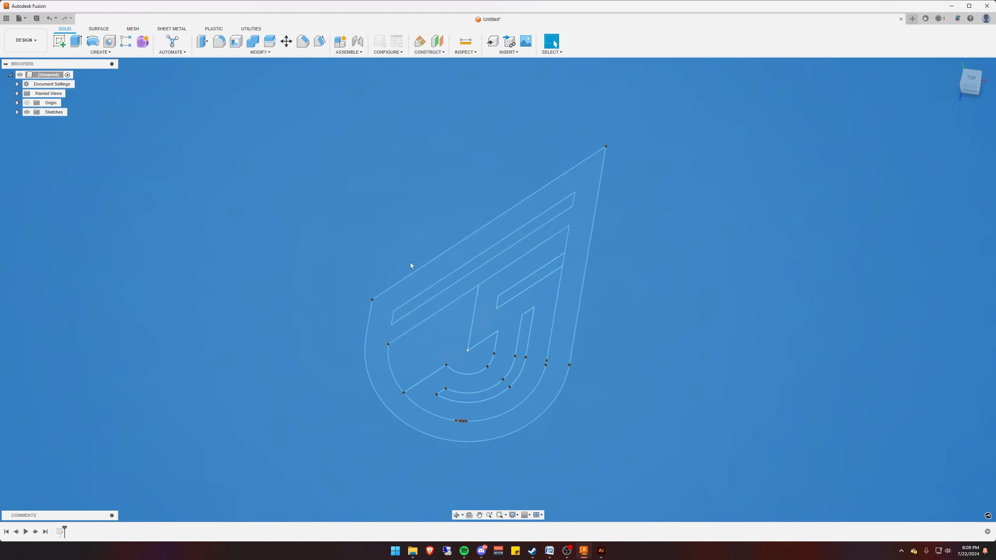
Check the document's active unit type in the document settings and close the unit options without changes
left_click(18, 84)
mouse_move(46, 97)
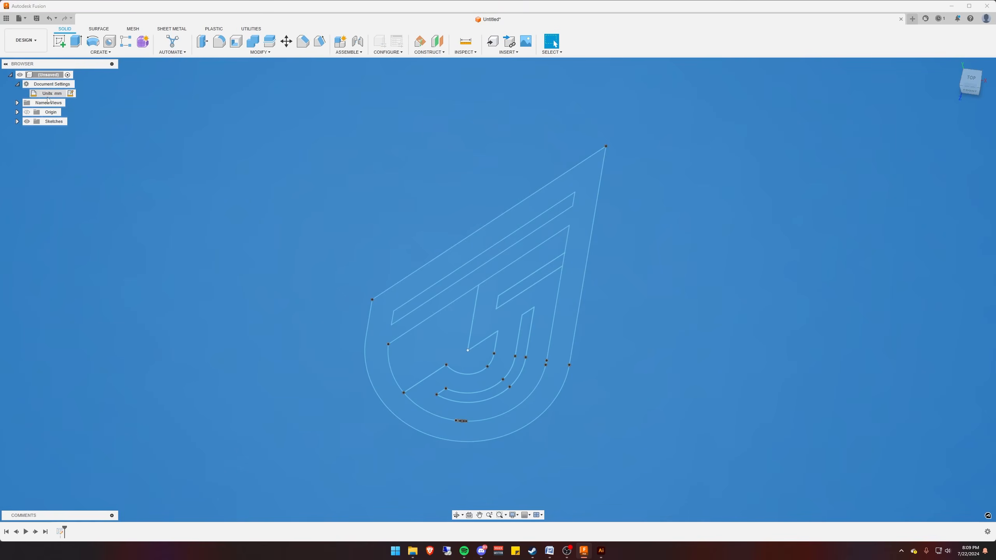
left_click(71, 94)
left_click(968, 124)
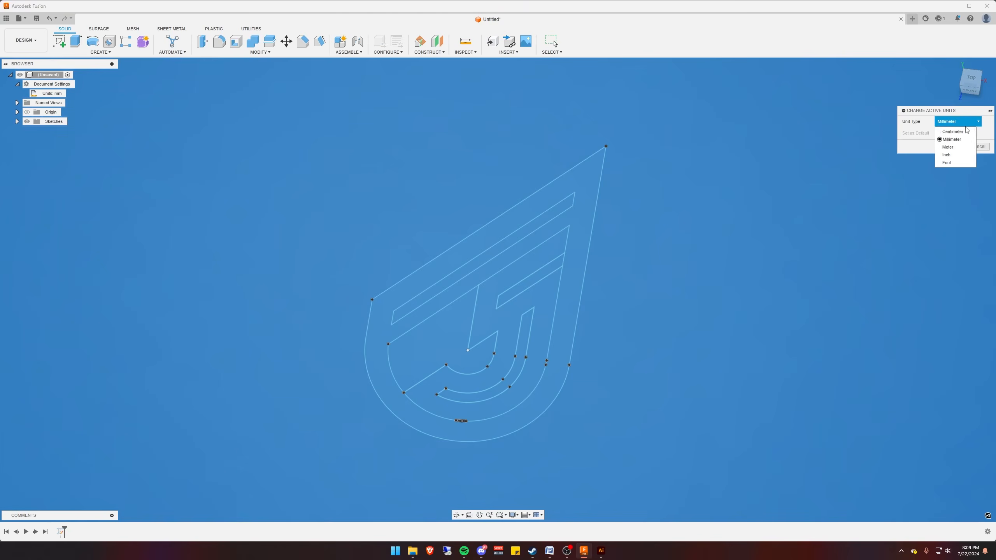
left_click(986, 134)
left_click(982, 147)
Extrude all of the logo's profiles together by -10 mm as a new solid body
mouse_move(698, 246)
middle_mouse_down("shift")
mouse_move(743, 254)
mouse_move(761, 303)
mouse_move(745, 289)
mouse_move(638, 311)
middle_mouse_up("shift")
scroll(637, 310, "up", 3)
mouse_move(677, 336)
middle_mouse_down()
mouse_move(618, 327)
mouse_move(676, 320)
middle_mouse_up()
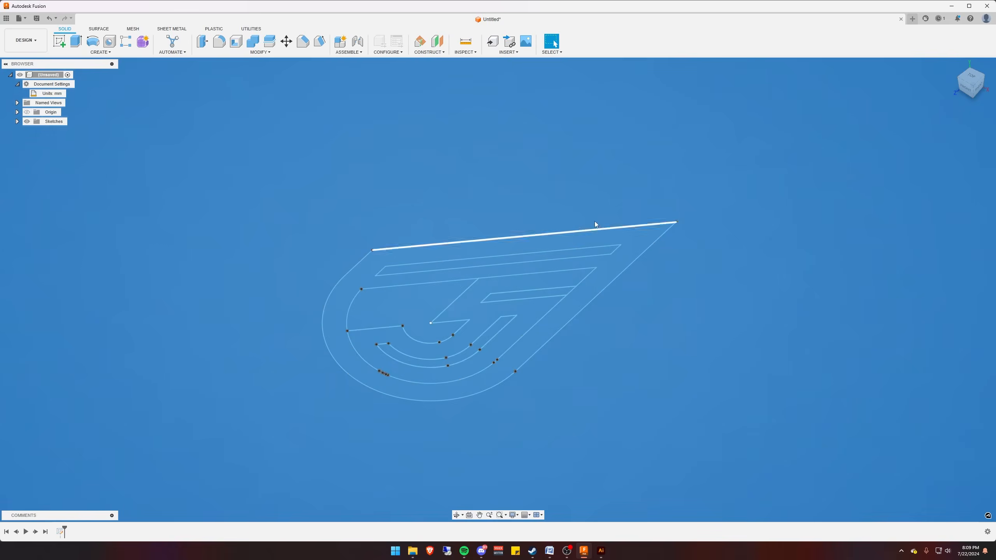
mouse_move(263, 133)
left_mouse_down()
mouse_move(596, 360)
mouse_move(747, 434)
mouse_move(745, 446)
left_mouse_up()
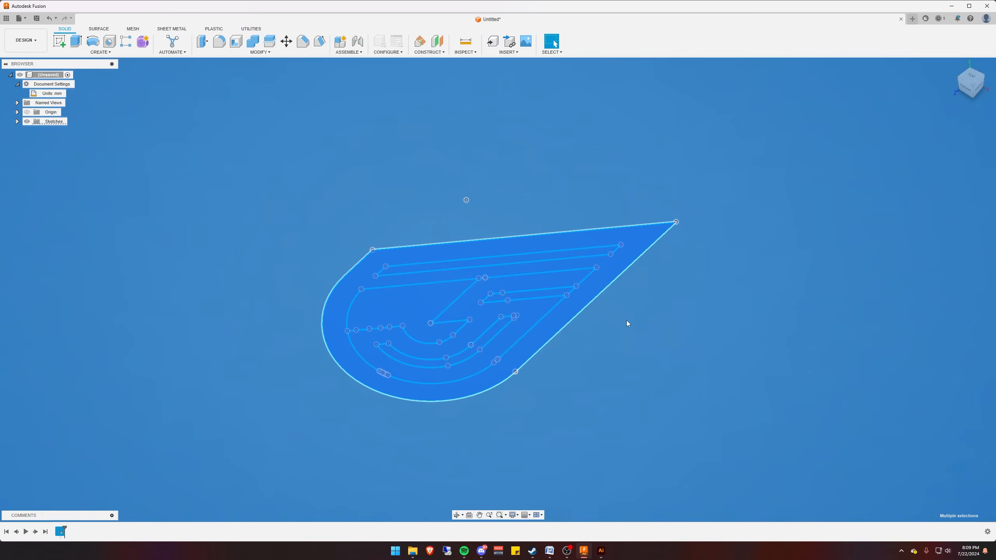
left_click(74, 42)
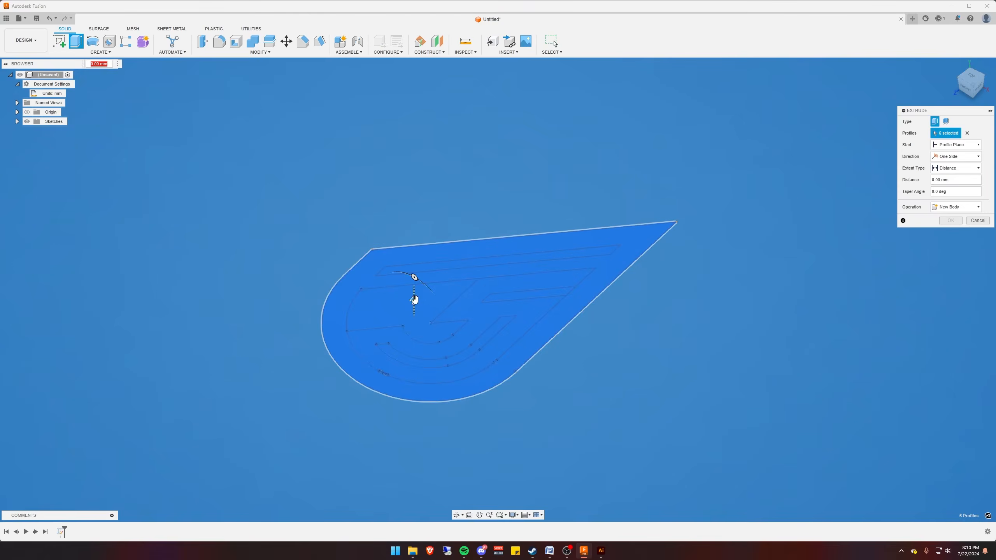
left_click_drag(414, 301, 418, 329)
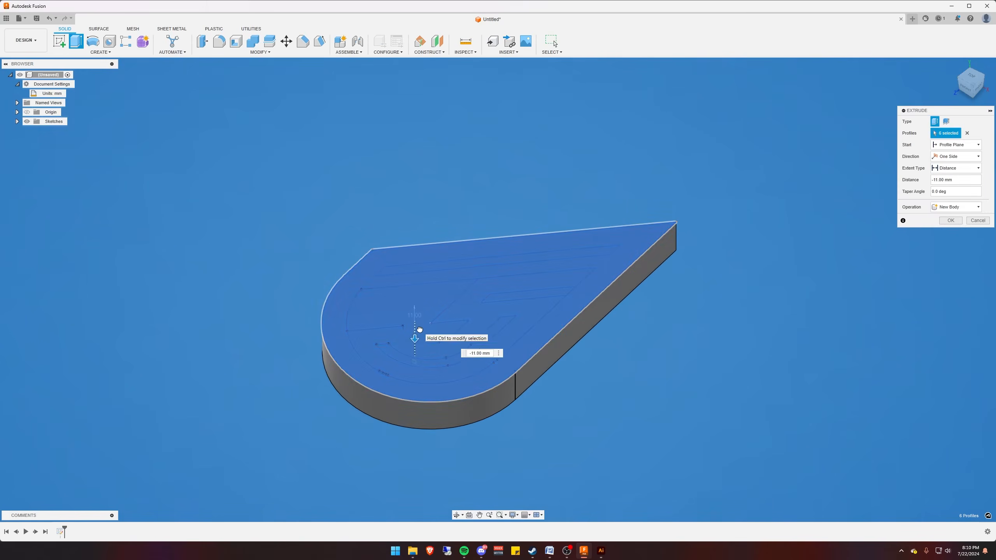
key("BackSpace")
type("-10")
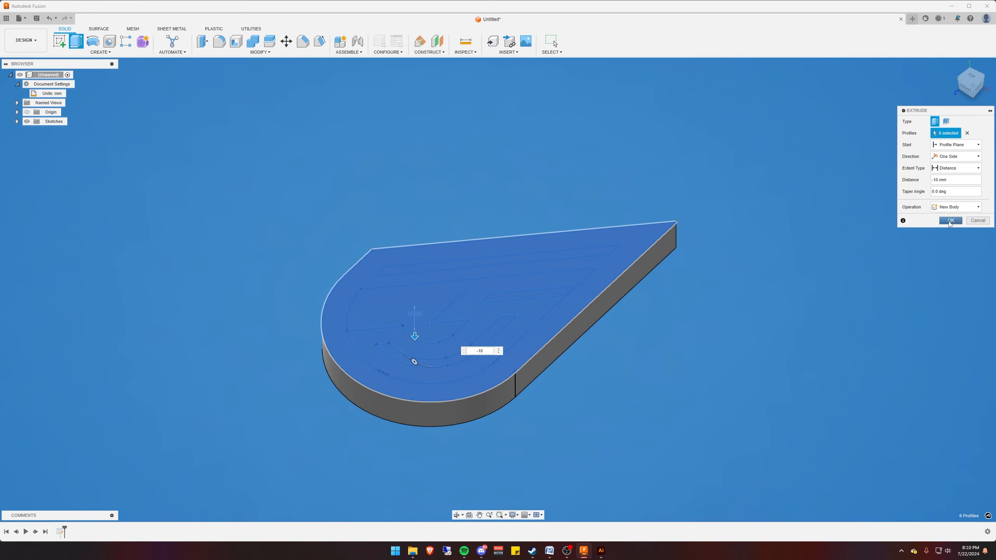
left_click(950, 221)
Make the hidden Jerrari J3 sketch visible again on the extruded body
middle_click_drag(688, 373, 472, 375, "shift")
middle_click_drag(647, 380, 783, 358)
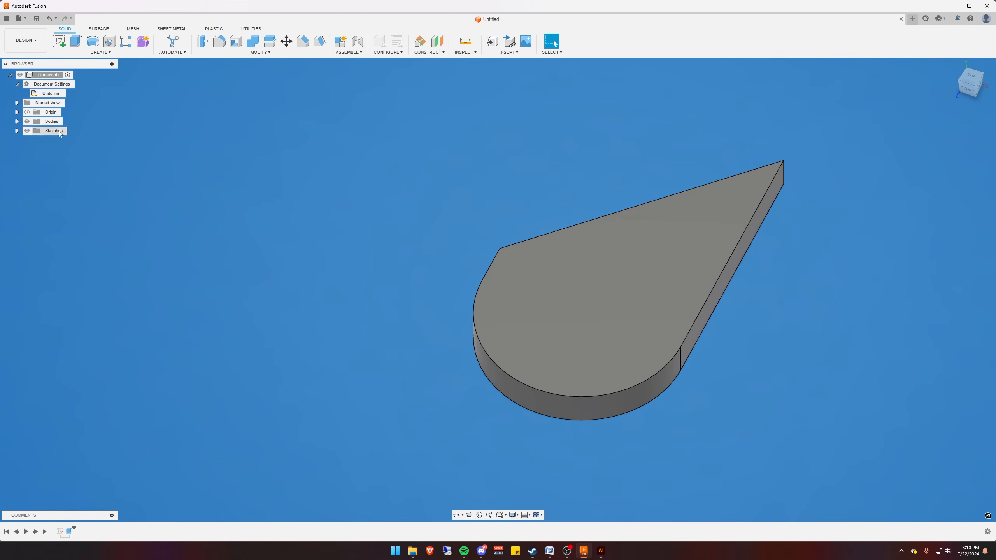
left_click(17, 131)
left_click(59, 141)
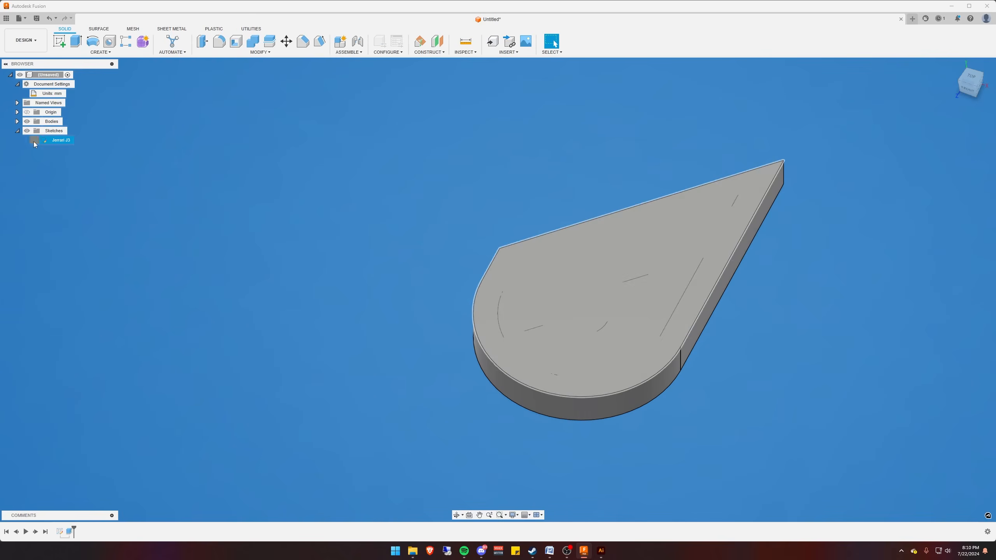
left_click(34, 142)
middle_click_drag(325, 292, 210, 284)
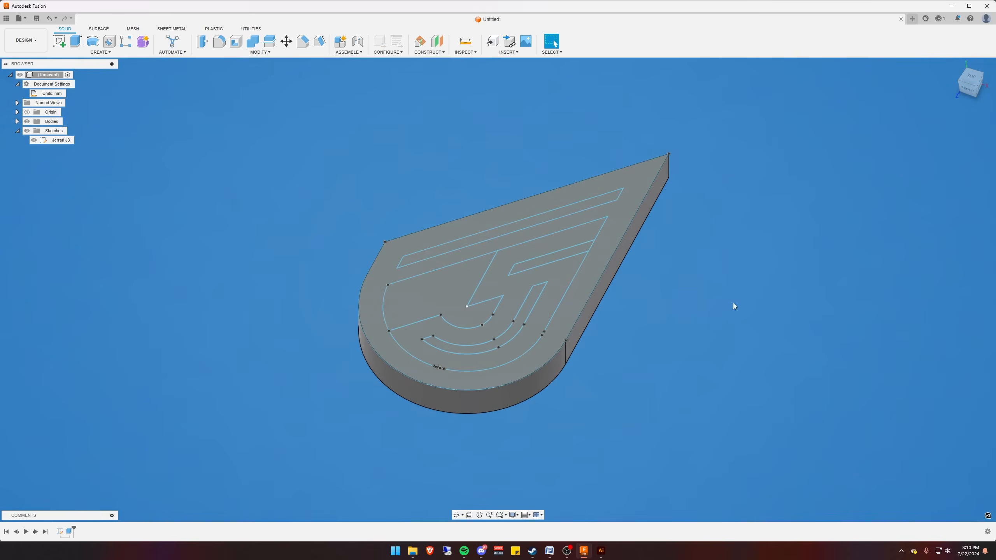
Examine the logo's separate sketch regions on the body's upper face from several angles
middle_click_drag(671, 297, 792, 318)
scroll(760, 310, "up", 2)
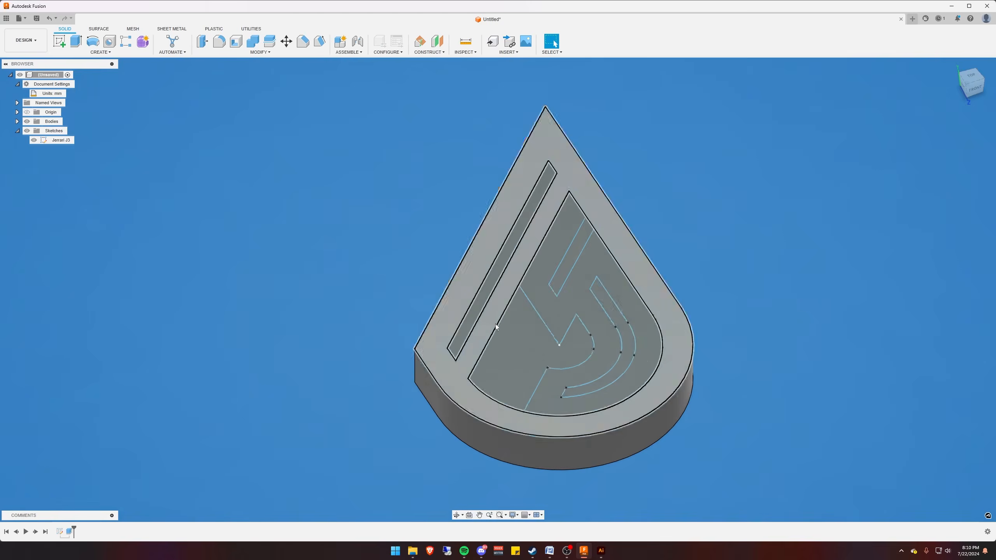
scroll(511, 330, "up", 4)
middle_click_drag(828, 273, 711, 211)
scroll(716, 213, "down", 6)
mouse_move(741, 270)
middle_mouse_down("shift")
mouse_move(752, 249)
mouse_move(750, 263)
middle_mouse_up("shift")
scroll(589, 206, "up", 3)
scroll(589, 205, "down", 3)
middle_click_drag(844, 171, 560, 196, "shift")
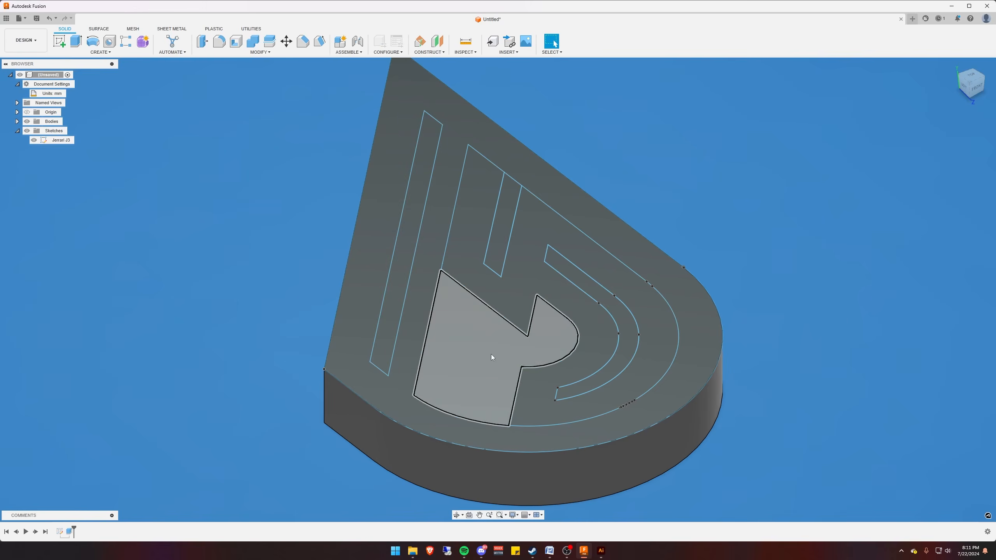
Extrude the long narrow stripe profile by -1.5 mm to cut it into the body
left_click(395, 291)
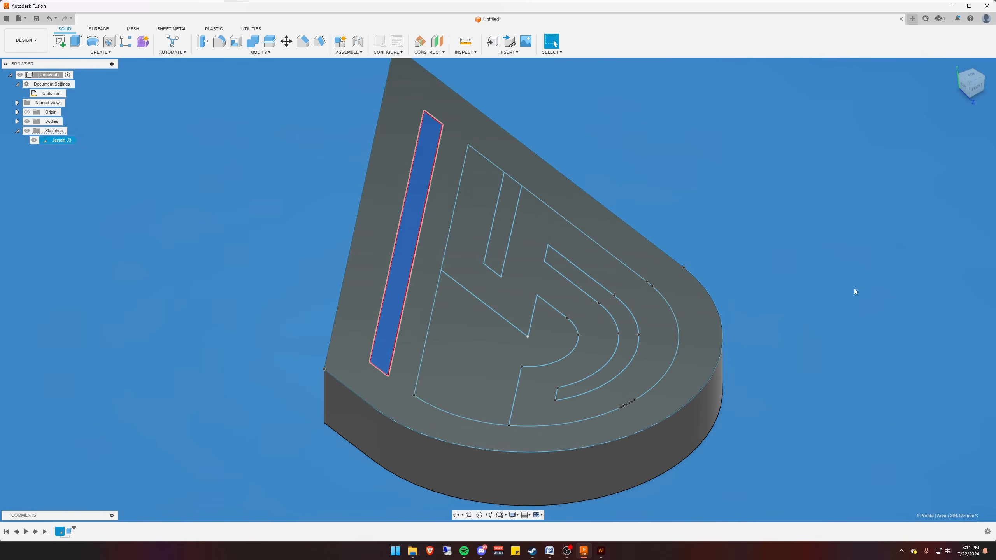
scroll(859, 295, "down", 1)
middle_click_drag(860, 324, 838, 295)
type("e")
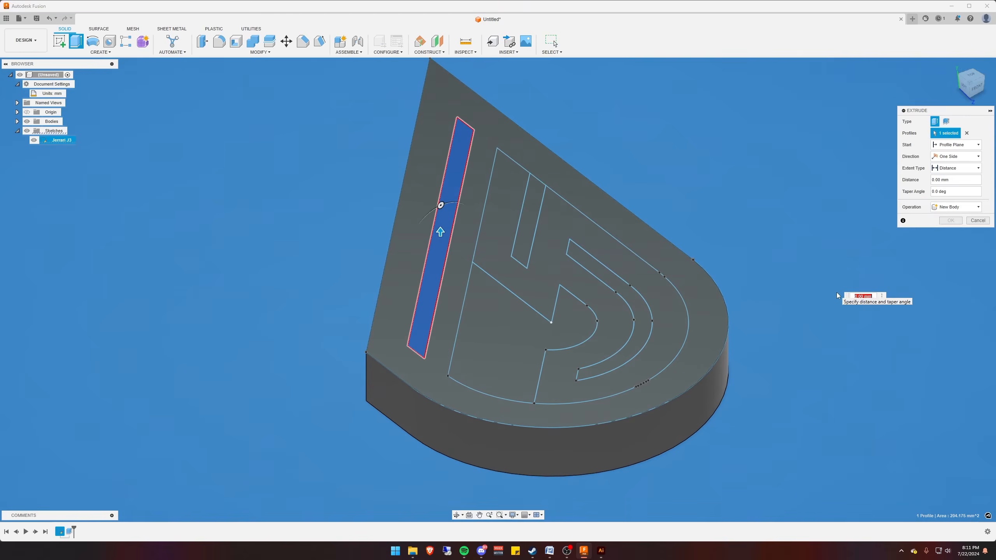
type("-1.5")
key("Return")
Extrude the large inner background area, the short slanted stripe and the curved strip by -3 mm to recess them
middle_click_drag(559, 215, 708, 191, "shift")
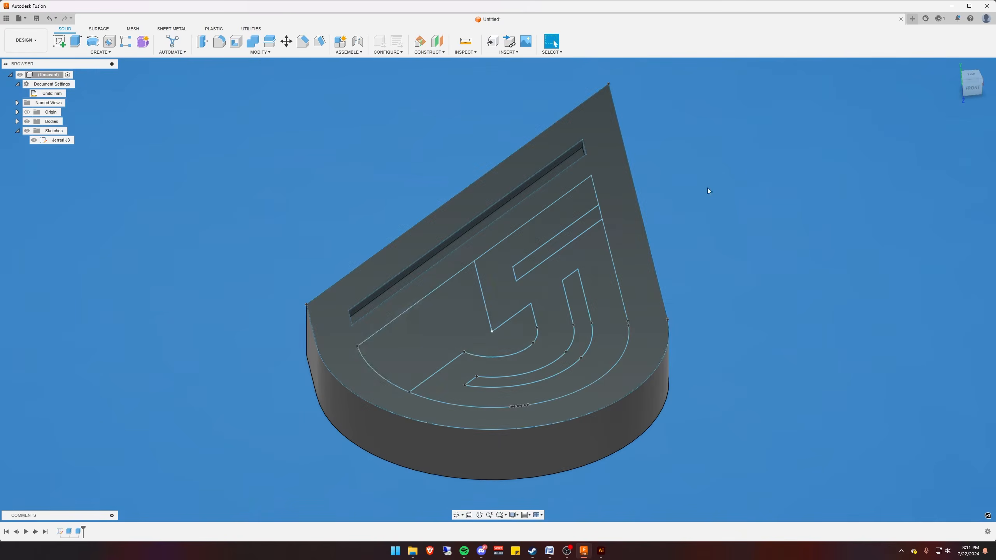
left_click(427, 335)
left_click(549, 247, "shift")
left_click(577, 294)
key("e")
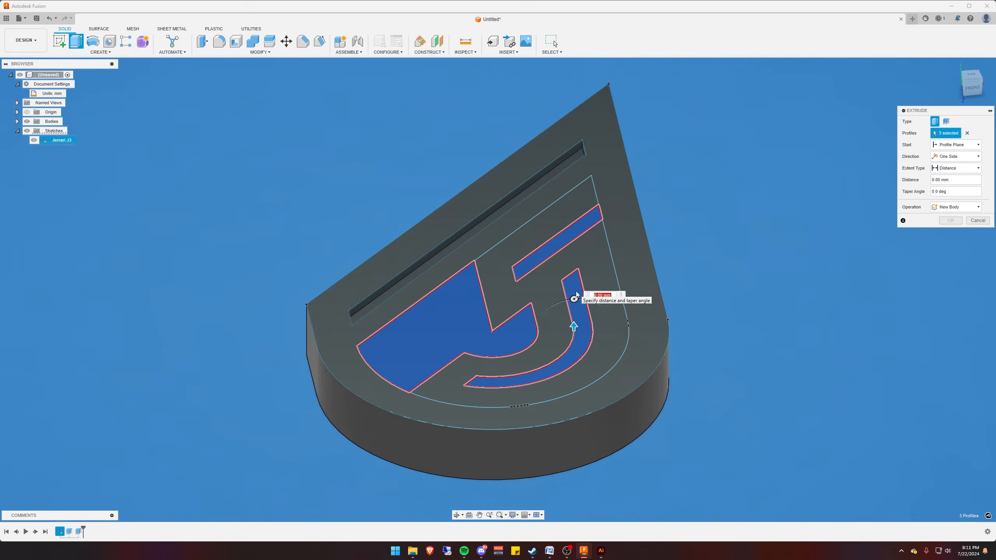
type("-3")
key("Return")
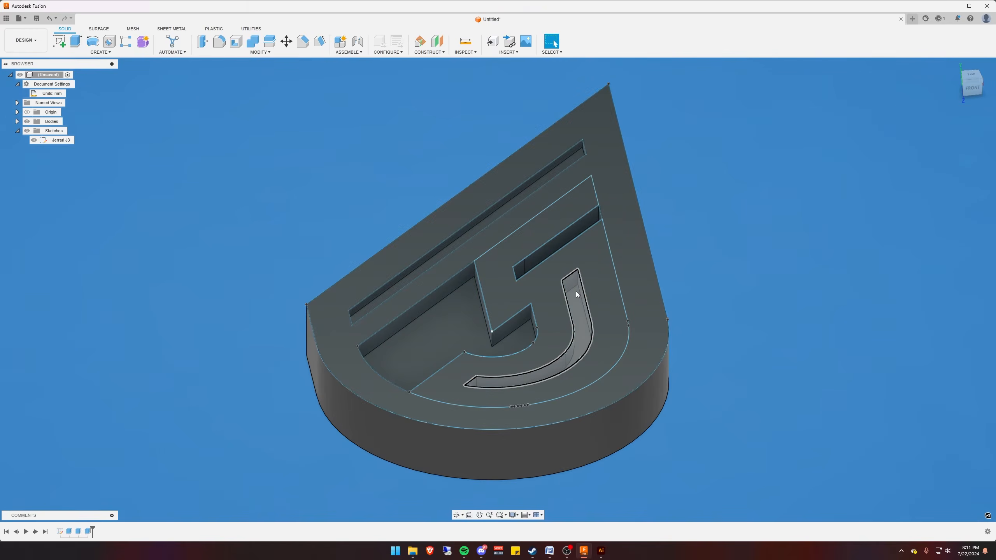
Extrude the central J-shaped profile upward 2 mm, joined to the existing body
left_click(585, 260)
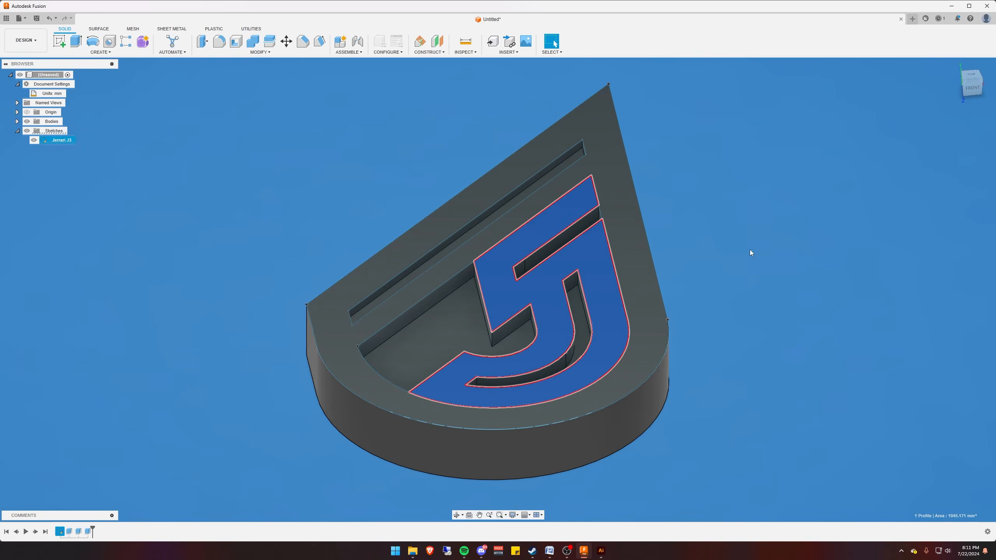
key("e")
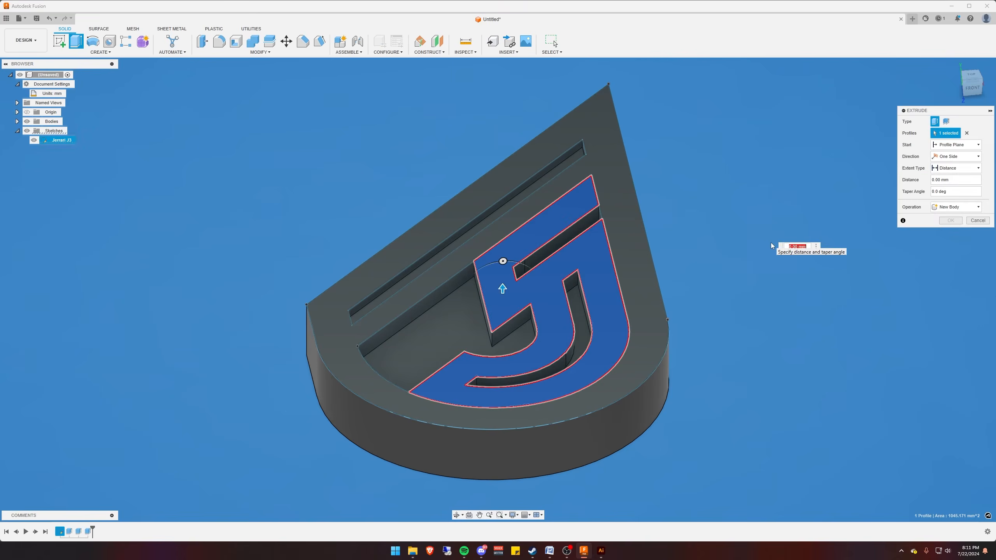
type("2")
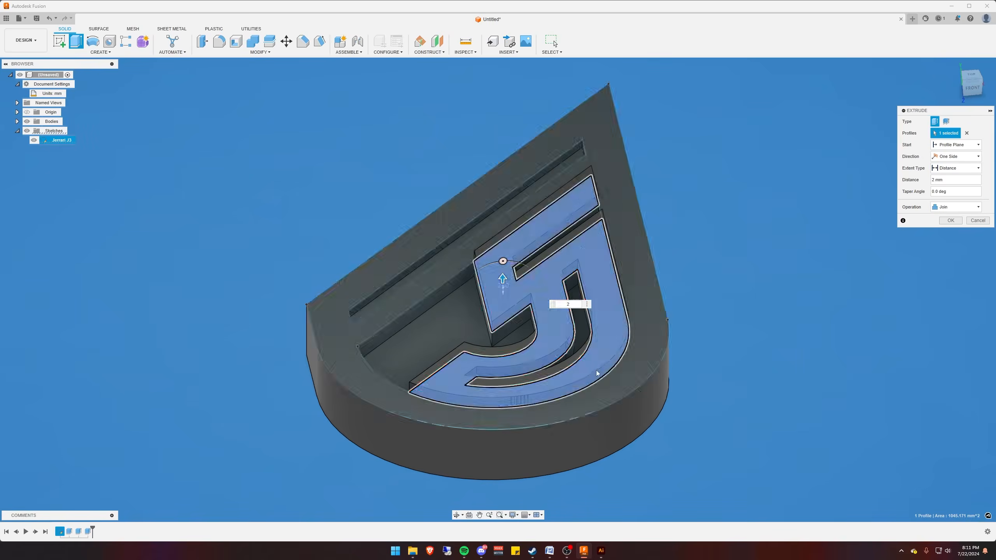
left_click(951, 207)
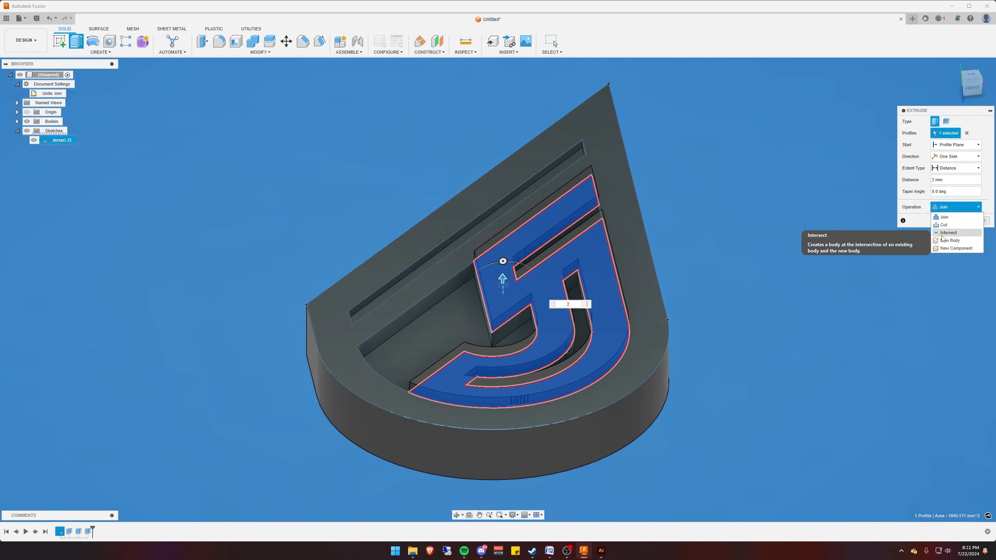
left_click(993, 201)
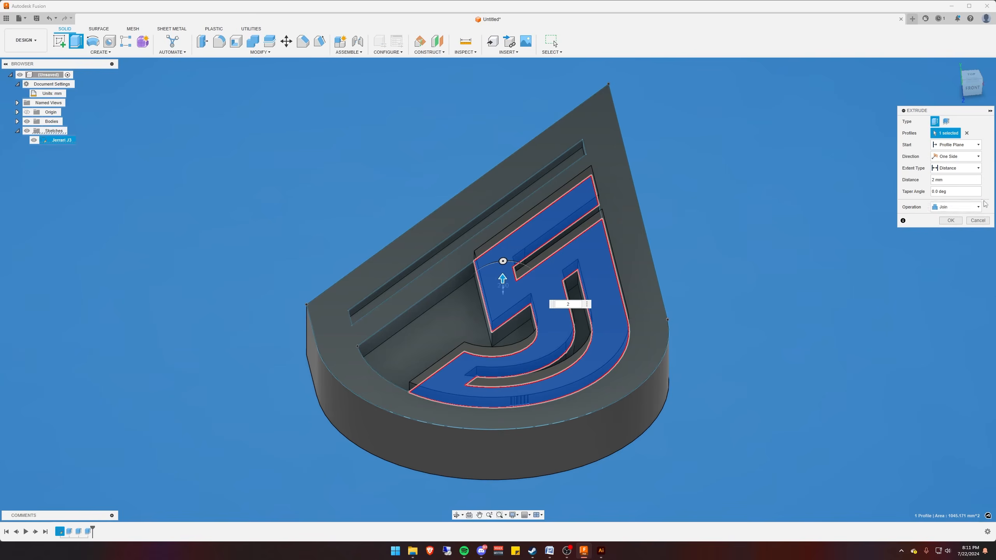
left_click(951, 221)
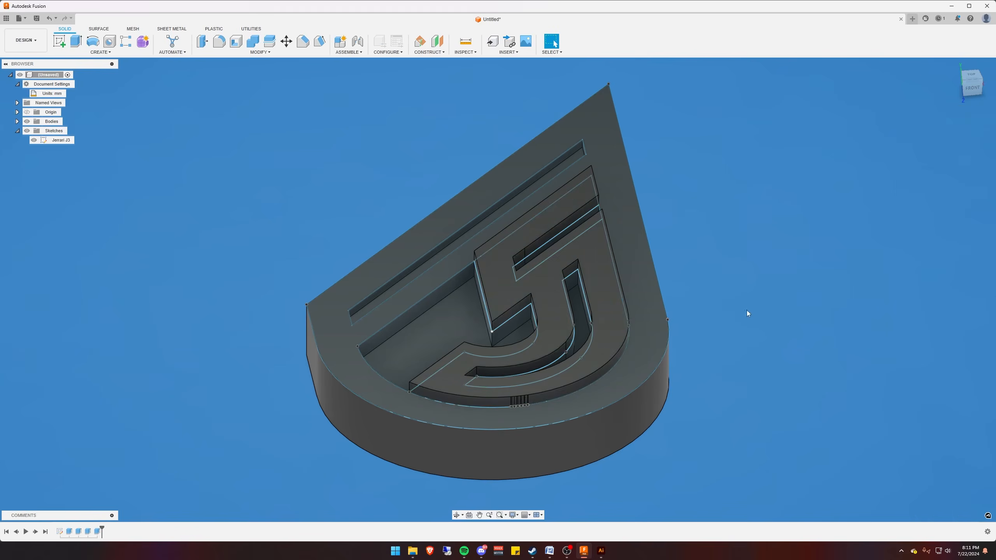
Hide the Jerrari J3 sketch and inspect the raised and recessed areas of the sign
left_click(34, 141)
mouse_move(451, 212)
middle_mouse_down("shift")
mouse_move(681, 241)
mouse_move(643, 246)
mouse_move(654, 261)
mouse_move(690, 231)
mouse_move(636, 256)
middle_mouse_up("shift")
scroll(636, 255, "up", 5)
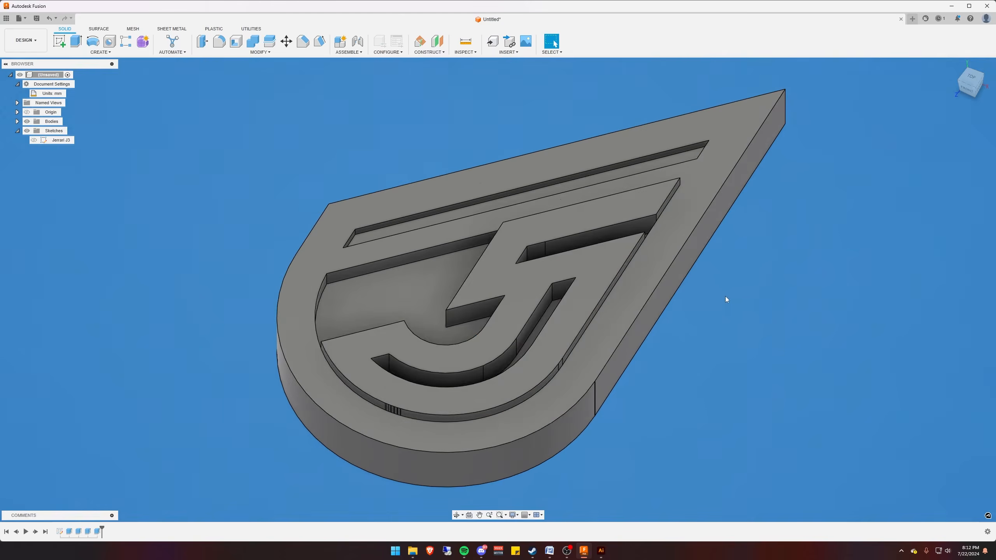
middle_click_drag(726, 296, 824, 310)
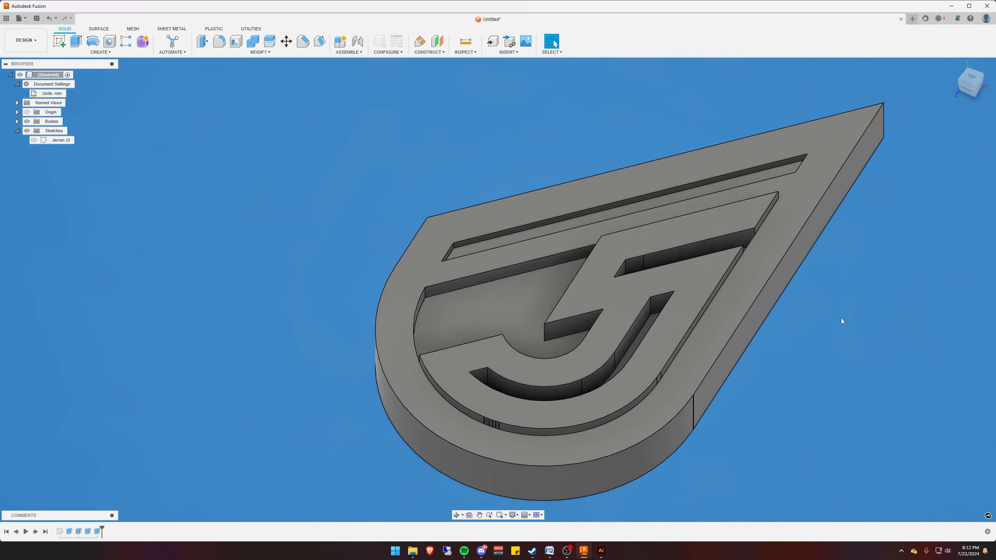
middle_click_drag(821, 334, 716, 342)
scroll(738, 283, "down", 2)
scroll(504, 270, "up", 4)
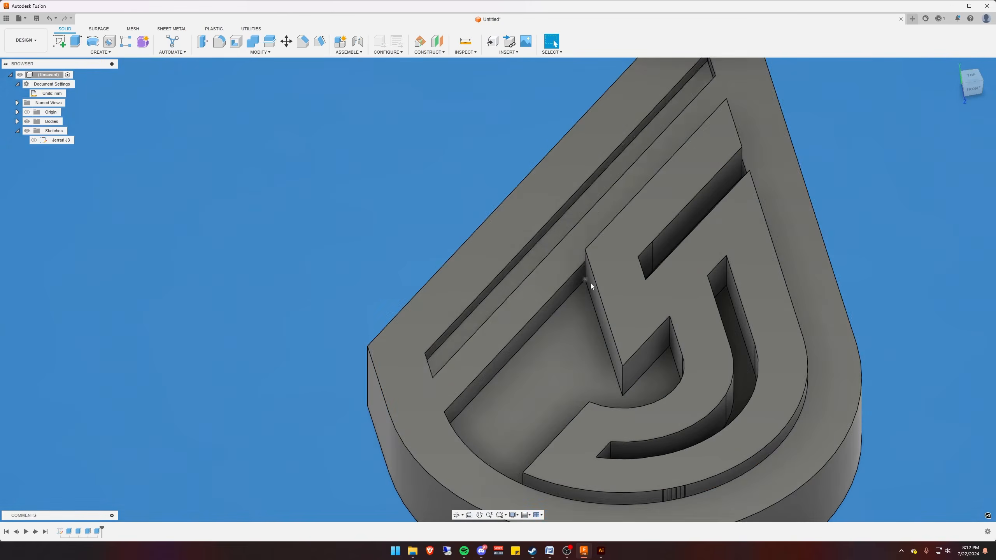
Try a cut distance of -1 mm for the long narrow stripe, and undo the edit
left_click(542, 252)
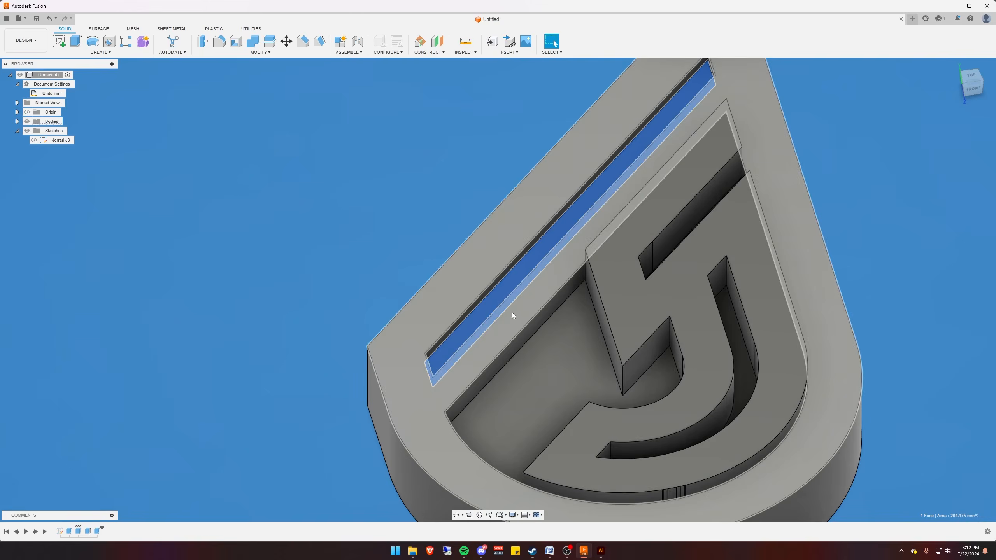
double_click(79, 532)
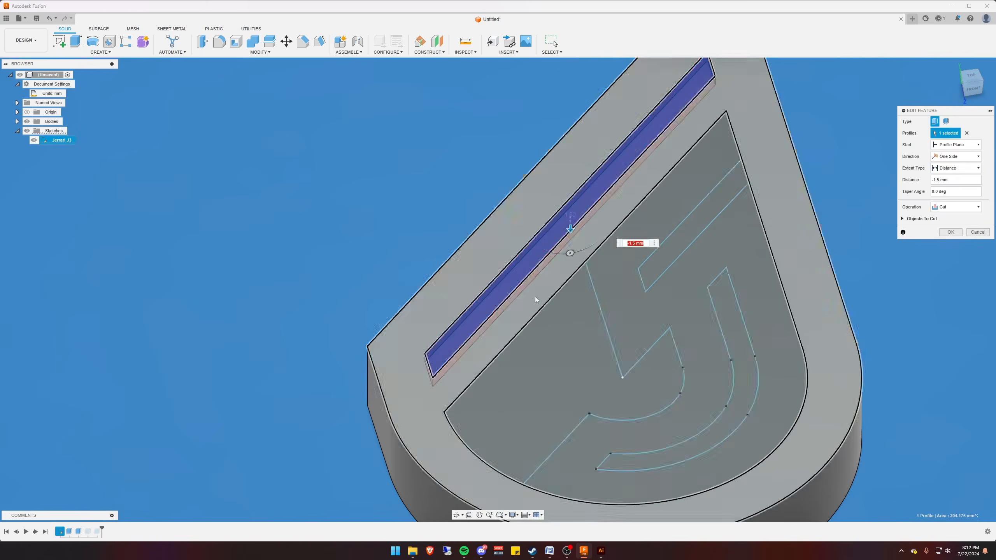
type("-")
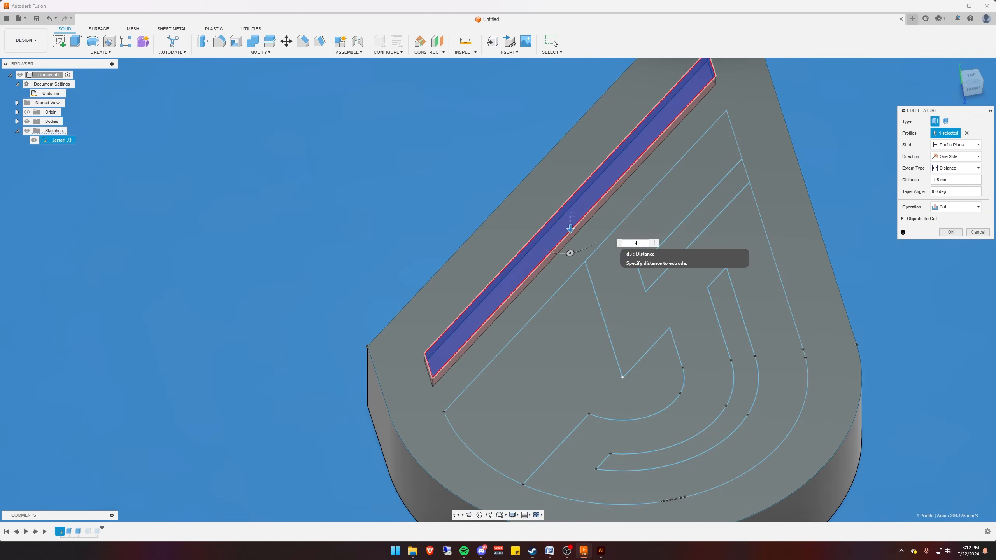
type("1")
key("Return")
scroll(483, 234, "down", 4)
middle_click_drag(479, 234, 349, 307, "shift")
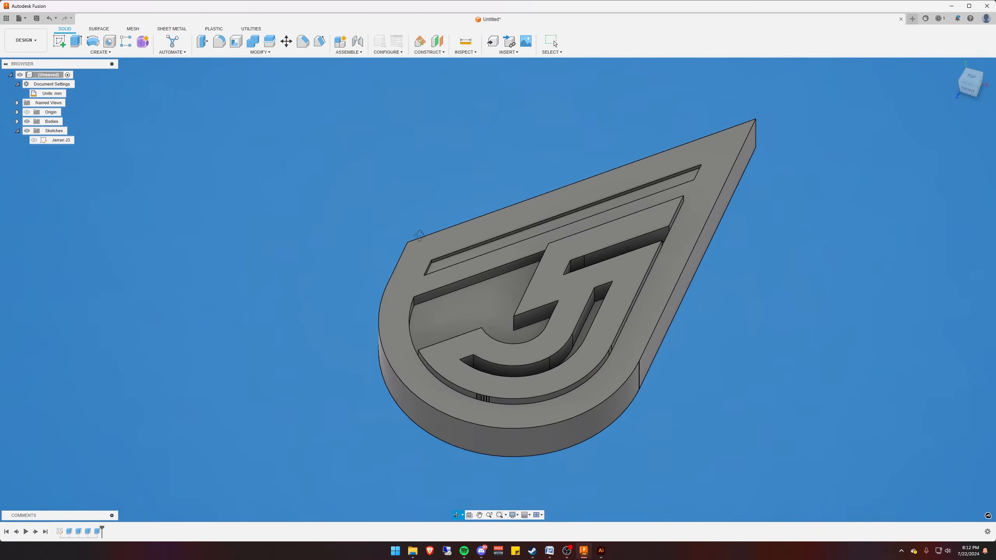
key("ctrl+z")
Examine the recessed and raised areas of the finished sign from several viewpoints
scroll(488, 301, "down", 4)
middle_click_drag(557, 296, 669, 347, "shift")
scroll(583, 337, "up", 4)
middle_click_drag(796, 343, 626, 301, "shift")
scroll(714, 334, "down", 3)
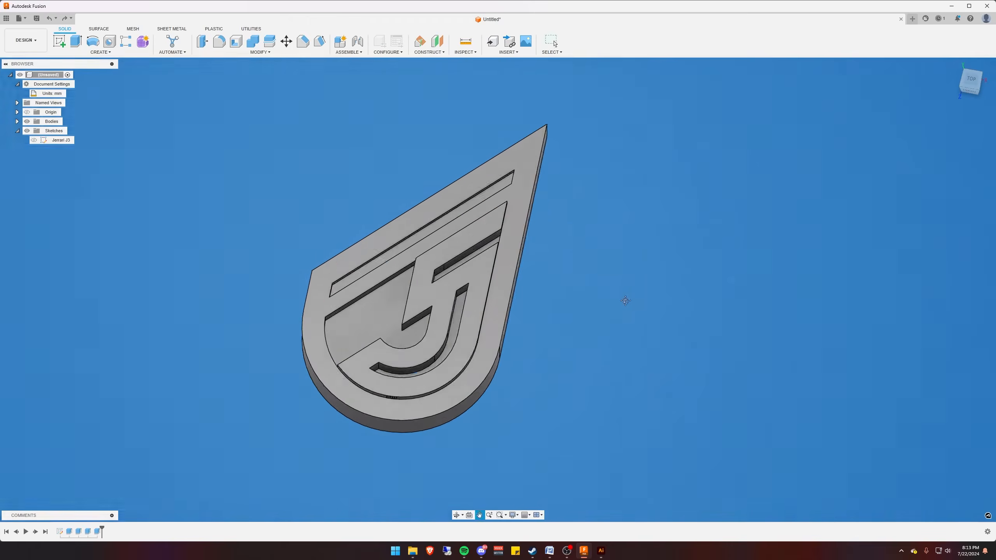
key("Escape")
scroll(625, 301, "down", 3)
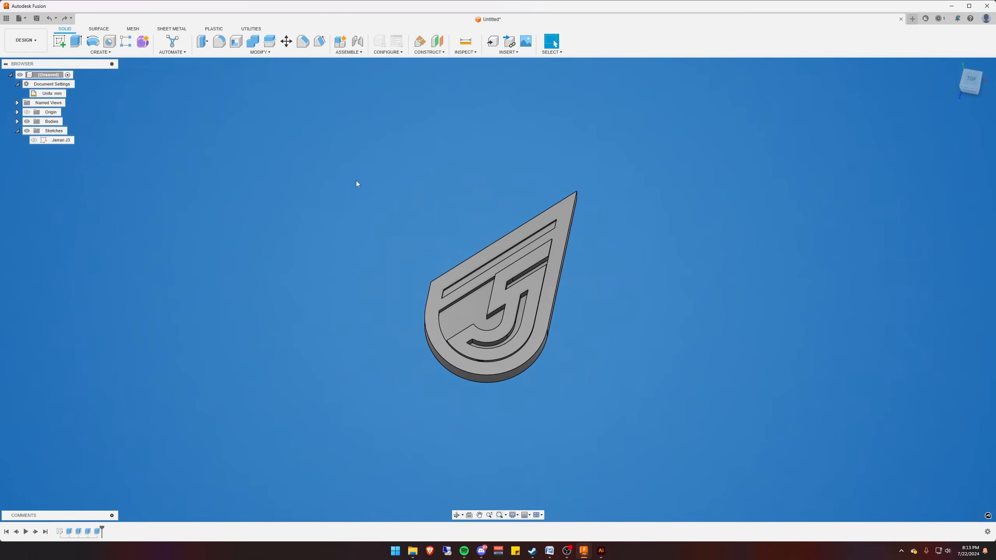
Set up a 3D print export of the sign body as an STL file without sending it to the print utility
left_click(252, 29)
left_click(63, 43)
left_click(516, 285)
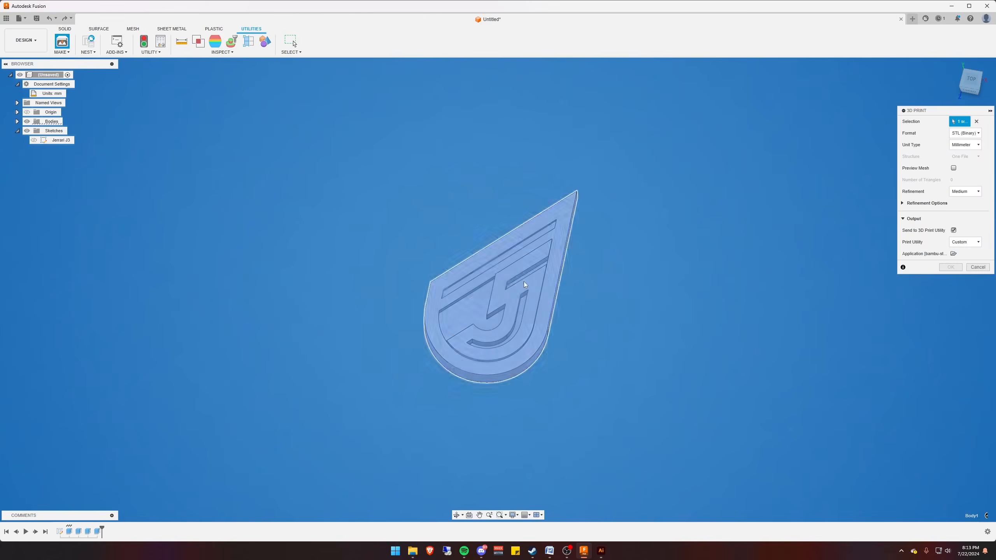
left_click(482, 259)
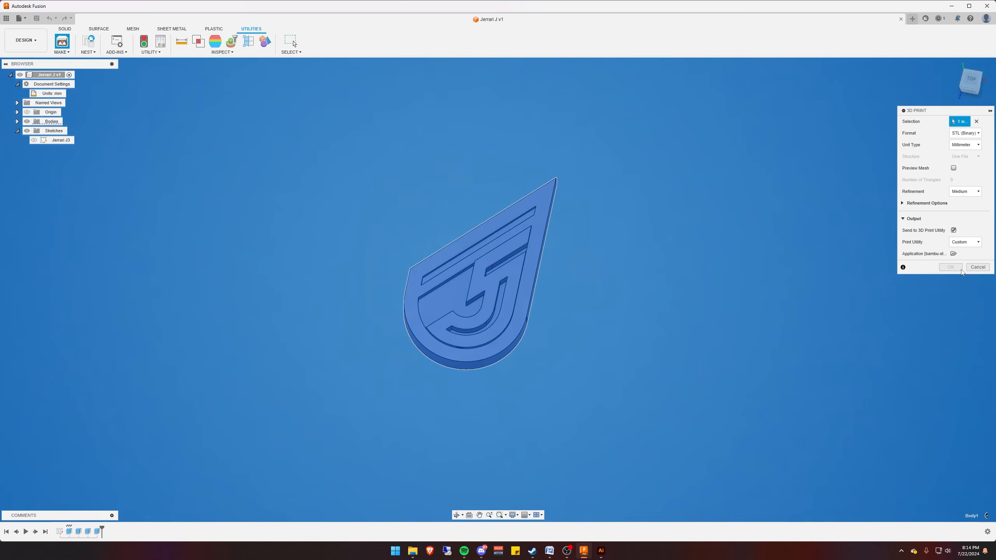
scroll(963, 223, "up", 3)
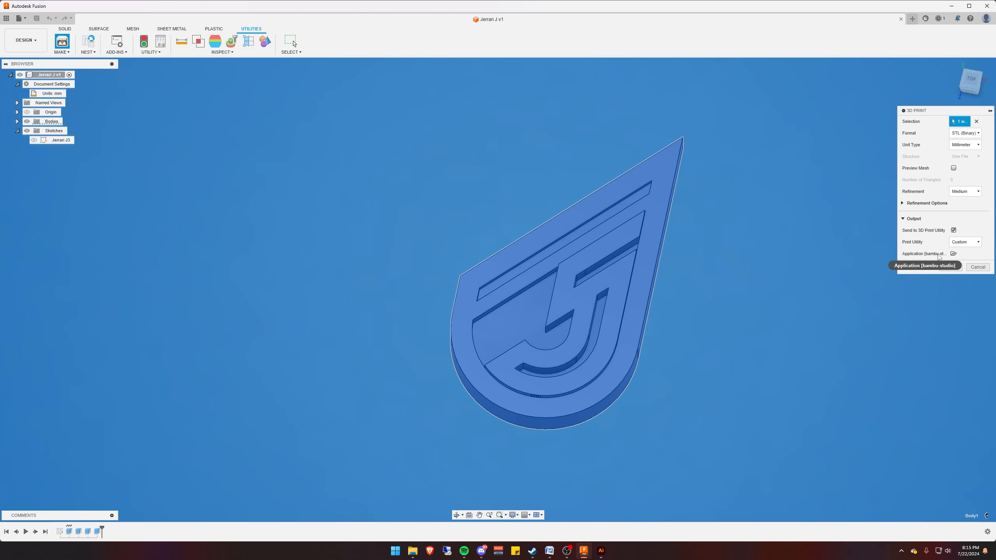
left_click(954, 231)
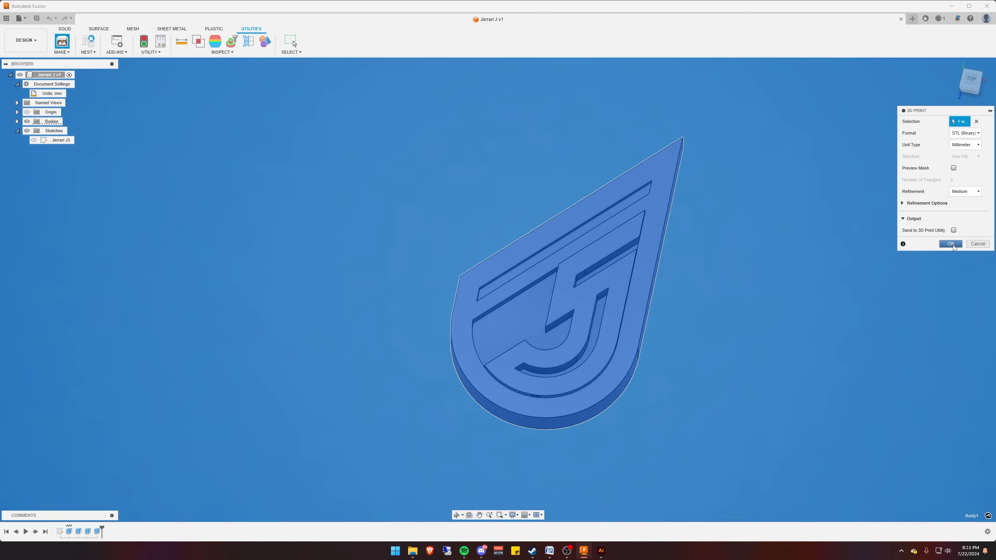
left_click(951, 244)
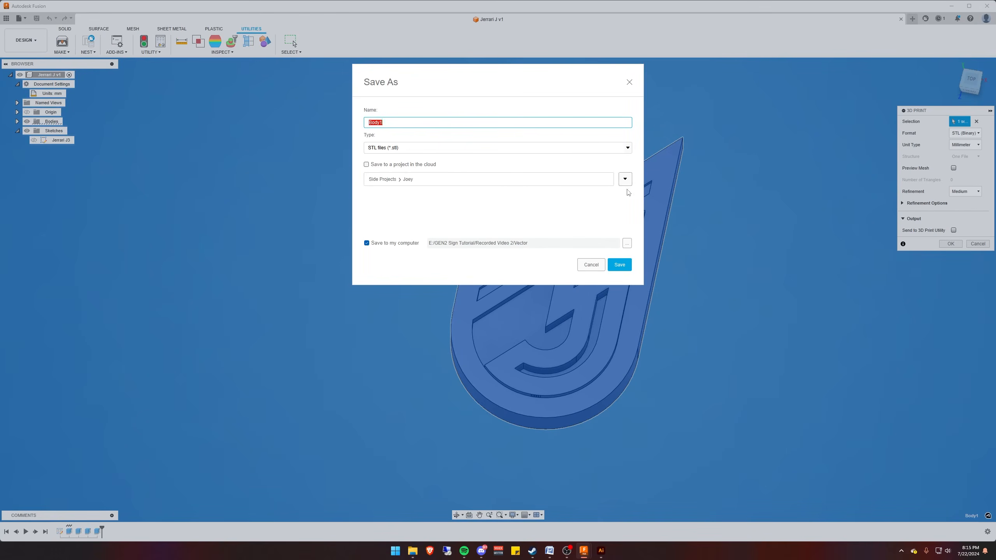
Create a folder named STL inside Recorded Video 2 and open it as the save location
left_click(627, 243)
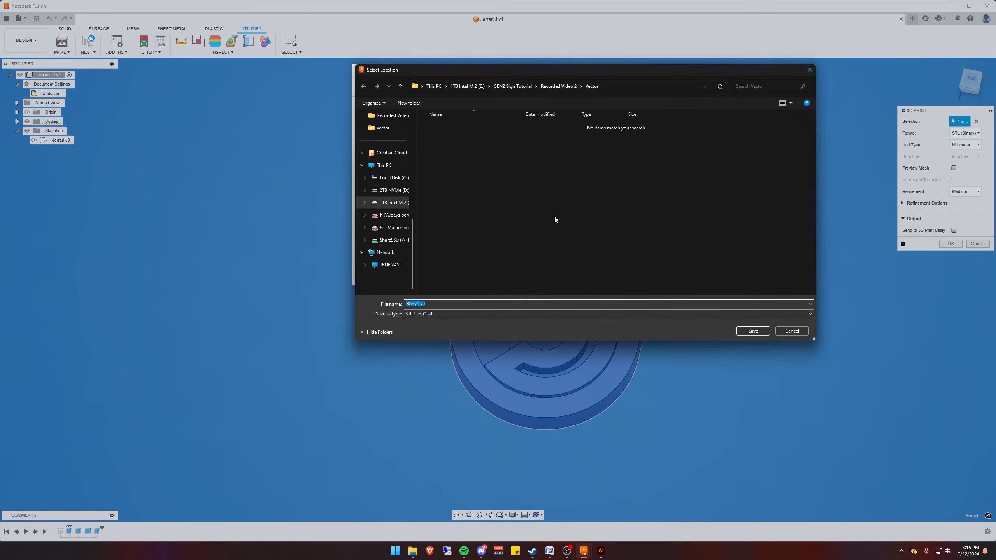
left_click(561, 86)
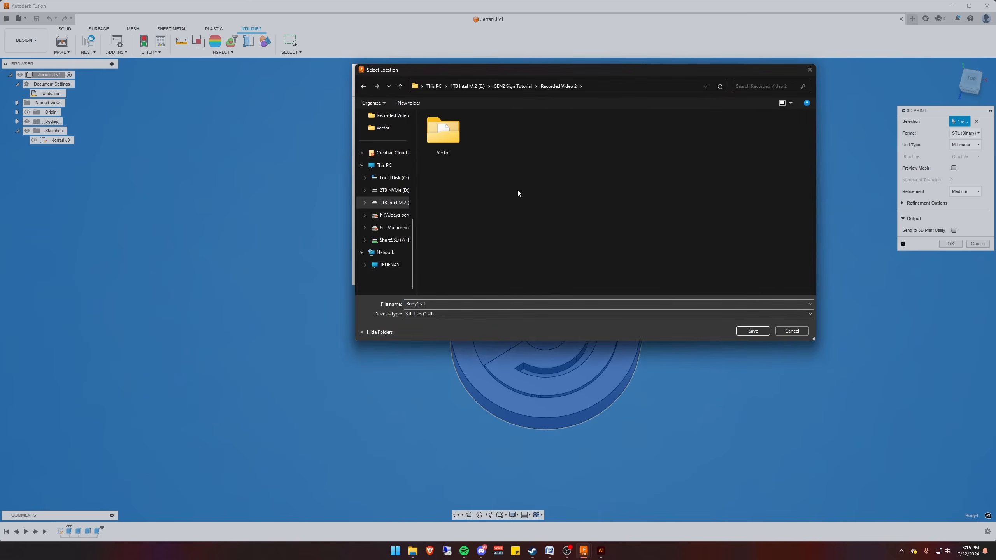
key("ctrl+shift+n")
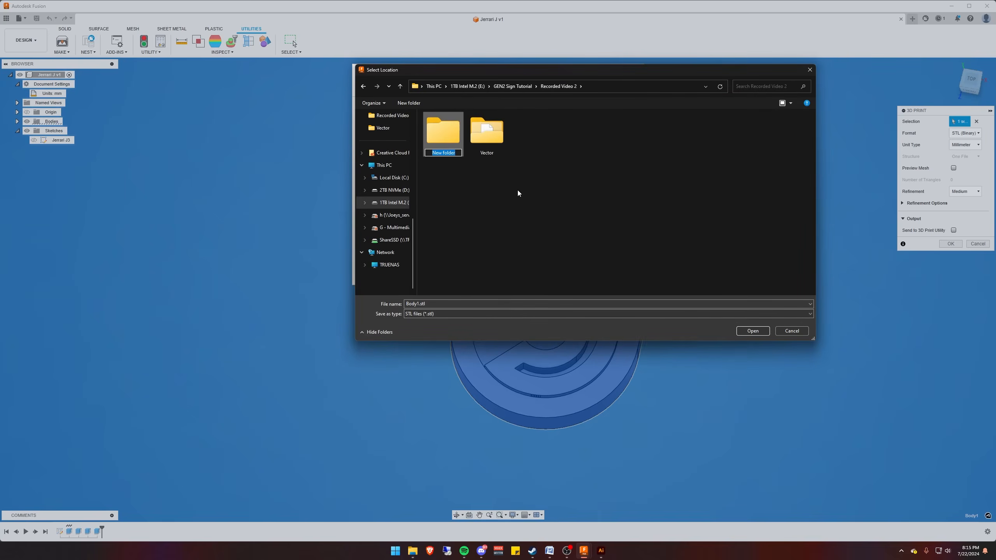
type("STL")
key("Return")
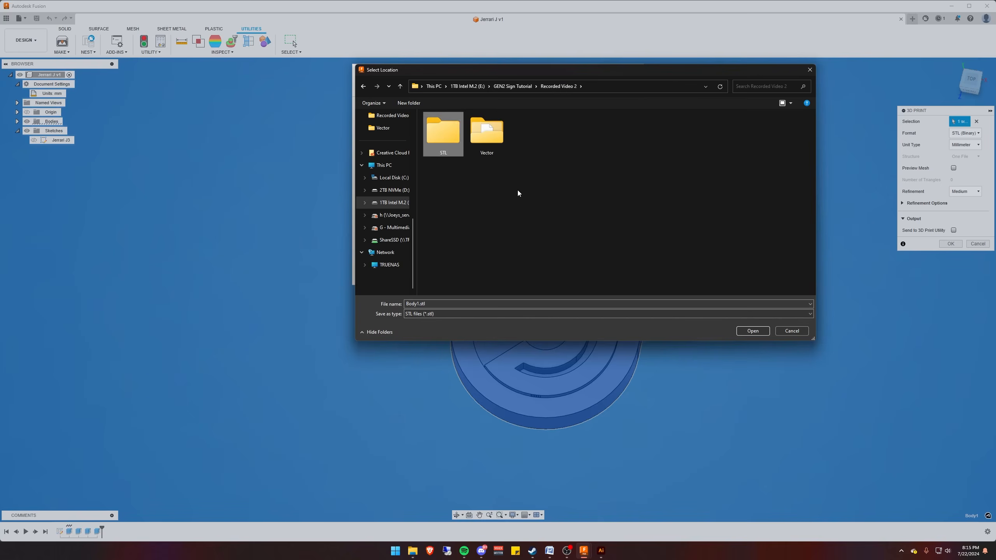
key("Return")
Name the STL file Jerrari J Logo and save it to the computer
left_click(420, 304)
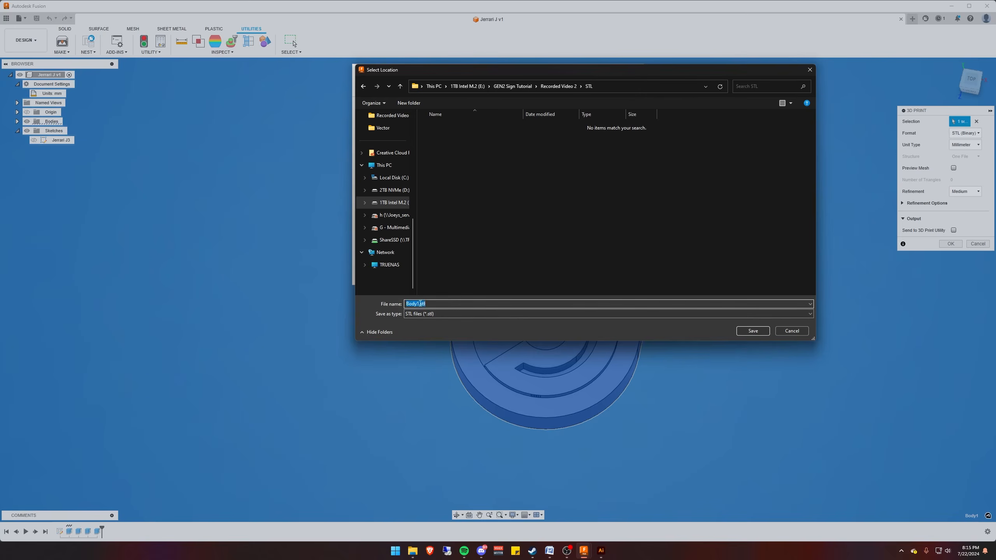
left_click(419, 304)
left_click_drag(419, 304, 381, 303)
type("Jerrari J Logo")
left_click(752, 331)
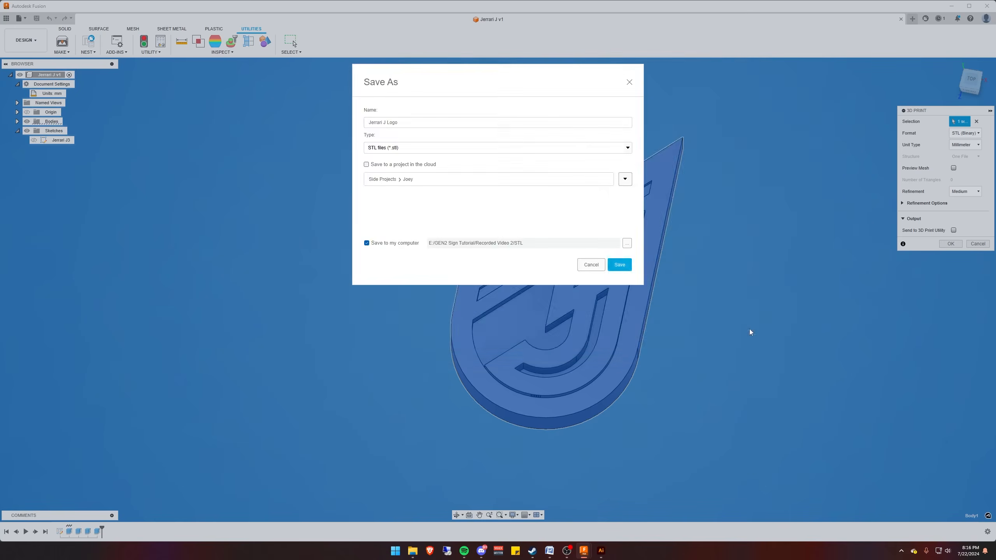
left_click(619, 265)
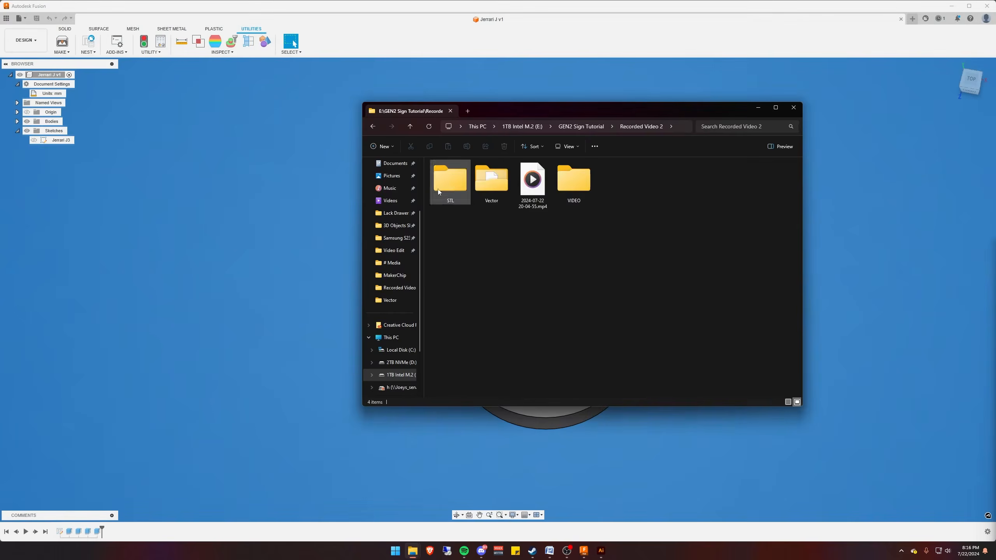
Open Jerrari J Logo.stl from the STL folder in PrusaSlicer
left_click(453, 183)
double_click(453, 182)
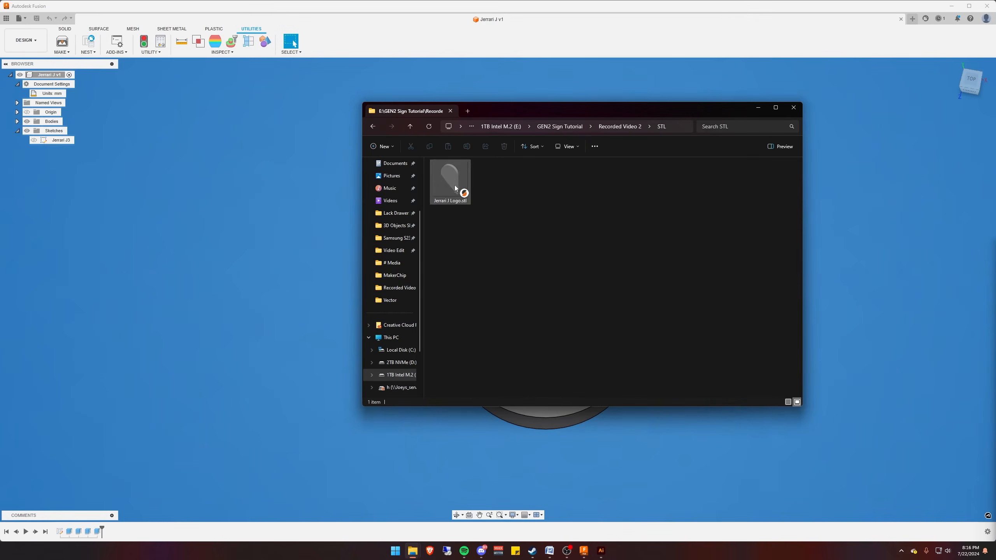
left_click(452, 175)
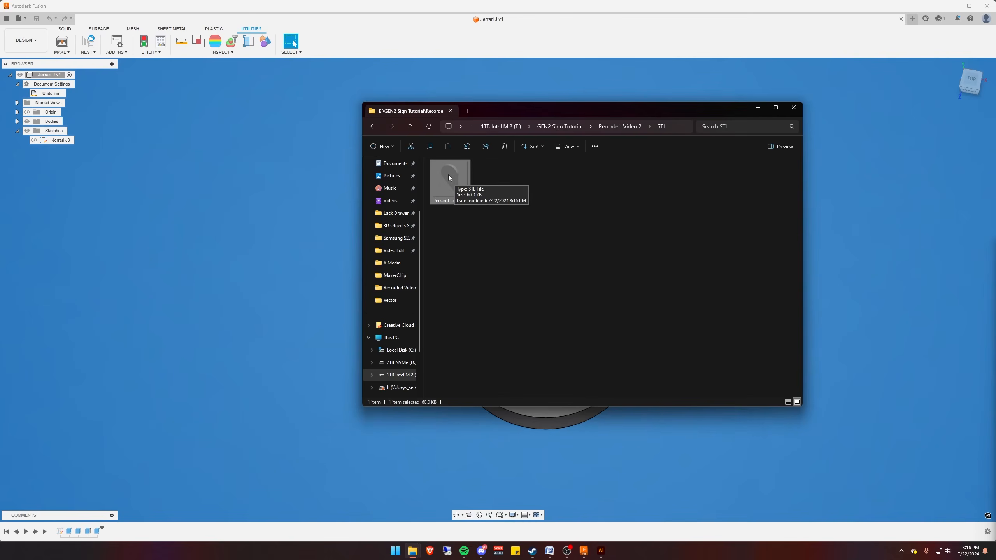
double_click(456, 176)
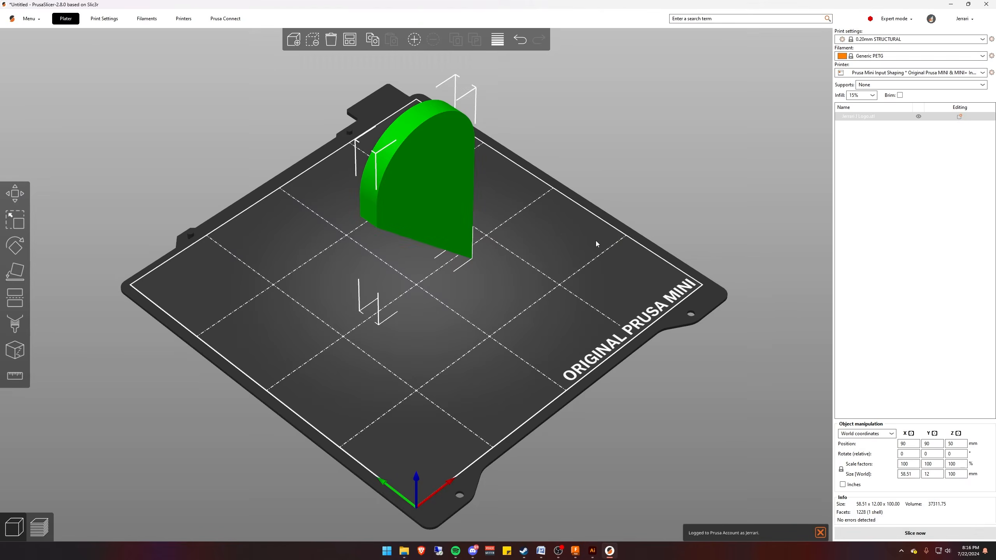
left_click_drag(531, 237, 693, 176)
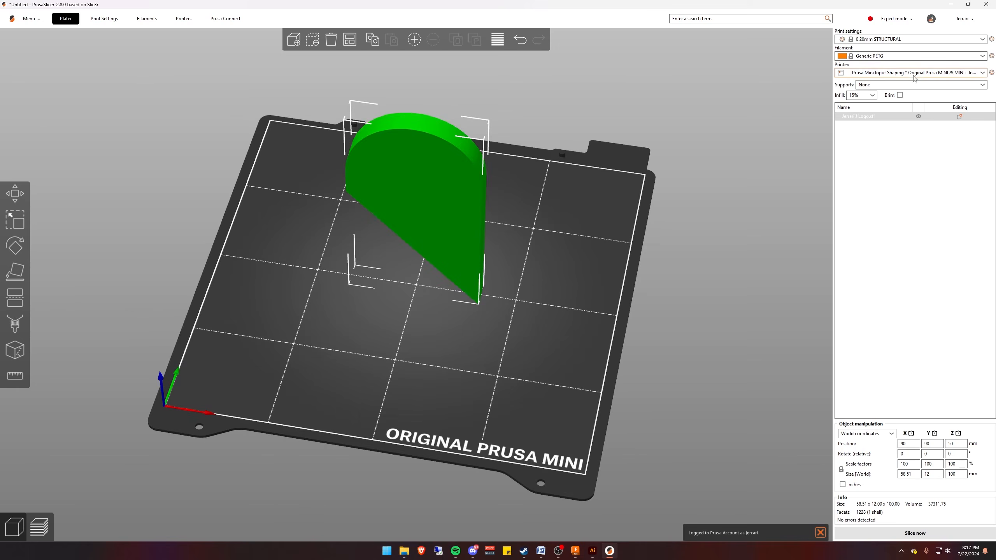
left_click(927, 74)
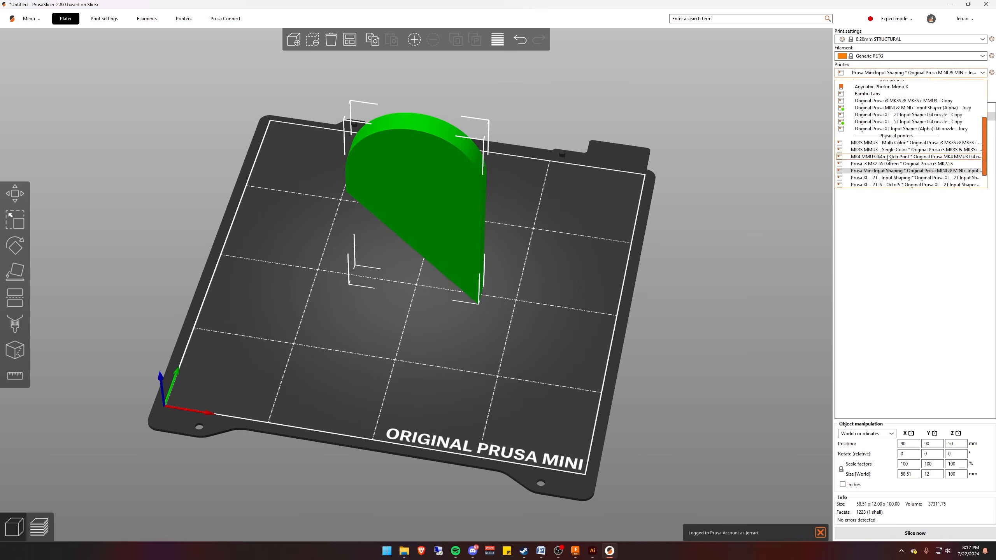
left_click(611, 193)
mouse_move(611, 193)
left_mouse_down()
mouse_move(552, 204)
mouse_move(626, 191)
mouse_move(588, 204)
mouse_move(592, 195)
left_mouse_up()
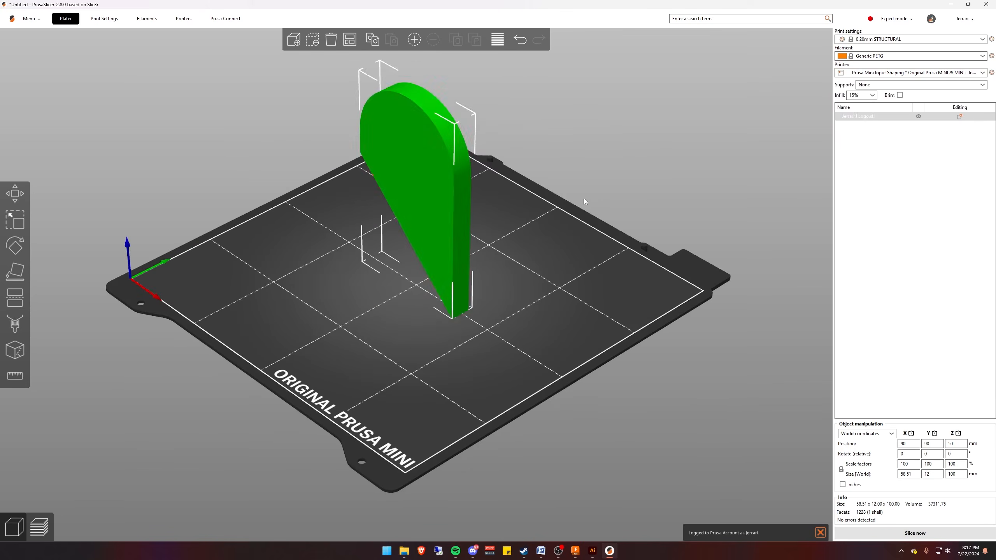
Lay the logo flat on the print bed on its back face, with the recessed design facing up
left_click(269, 286)
left_click(419, 183)
left_click(16, 274)
left_click(422, 206)
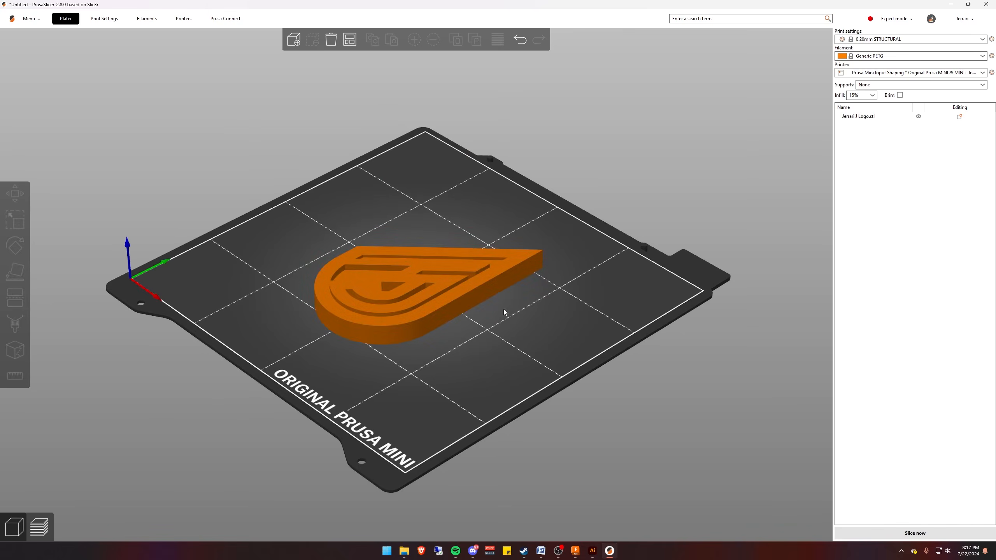
Dismiss the hint notification and slice the logo
key("1")
key("3")
key("0")
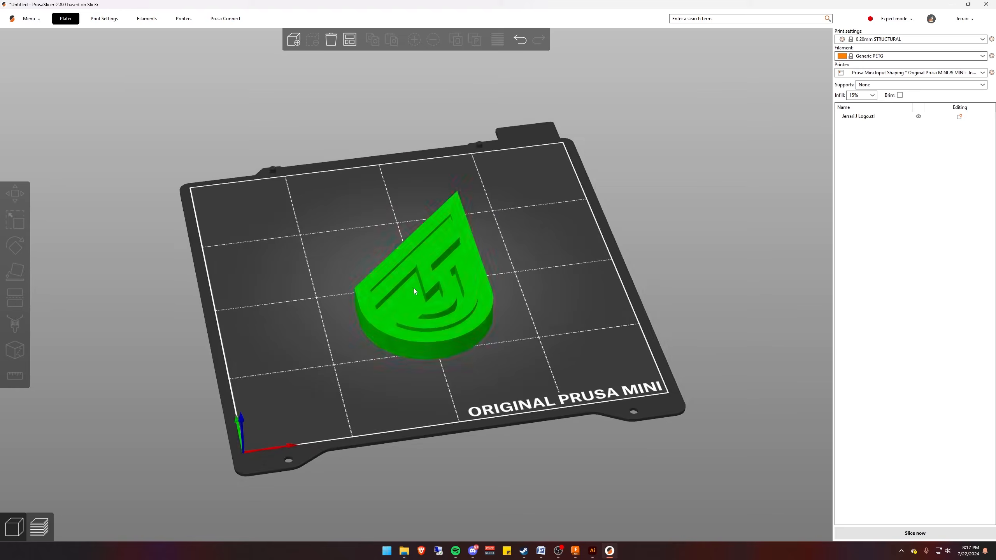
scroll(451, 288, "up", 5)
right_click_drag(649, 275, 652, 304)
scroll(571, 286, "down", 3)
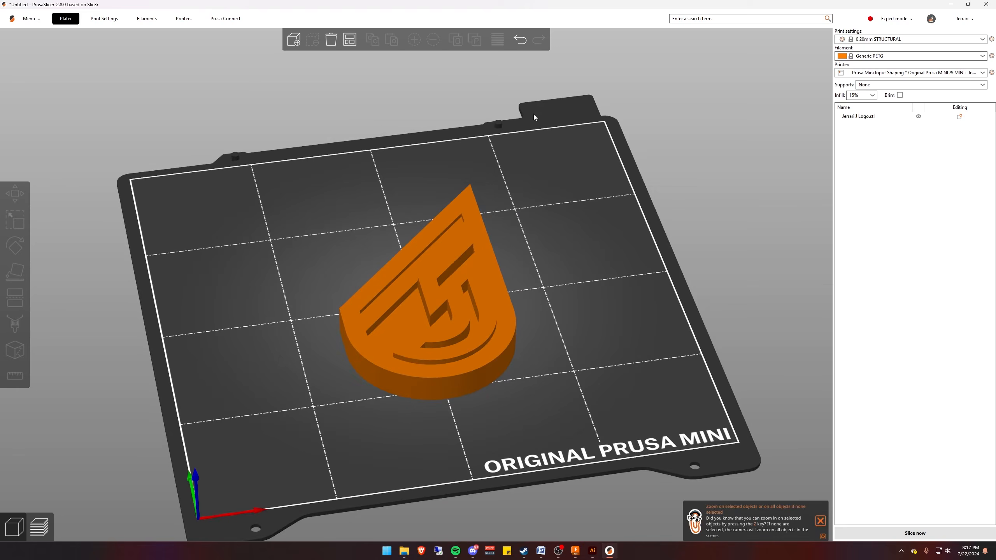
left_click(821, 521)
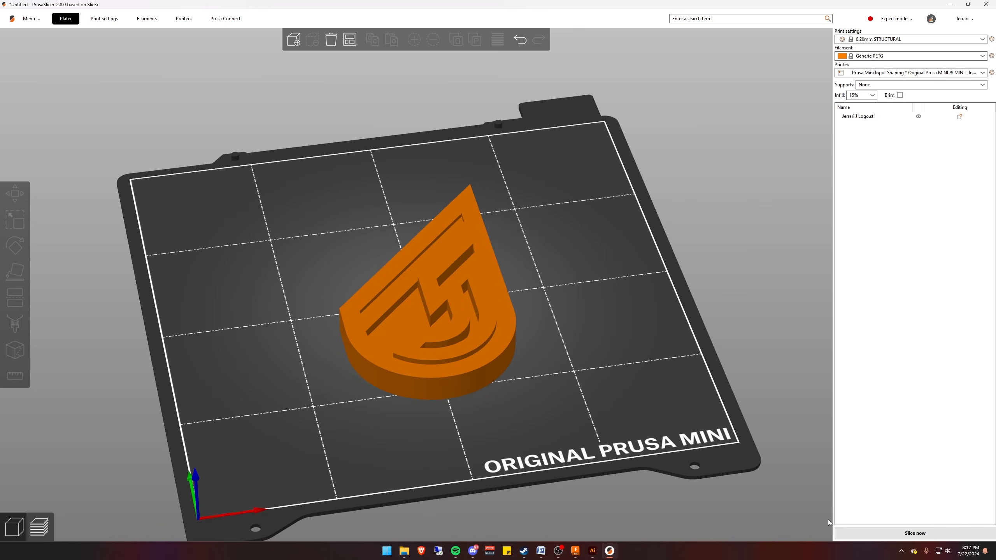
left_click(851, 532)
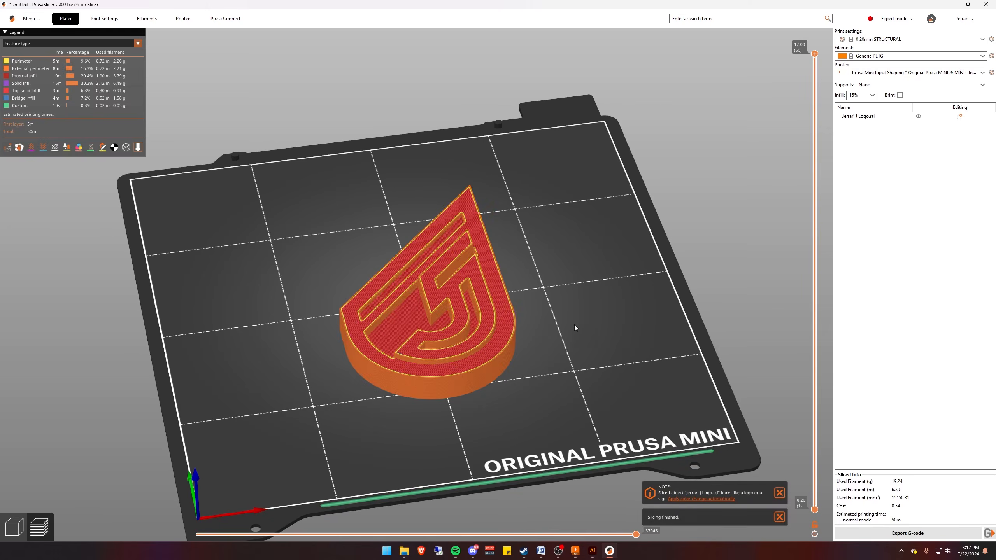
Examine the sliced layers downward from the top to locate where the recessed background's solid layers begin
left_click_drag(578, 333, 623, 302)
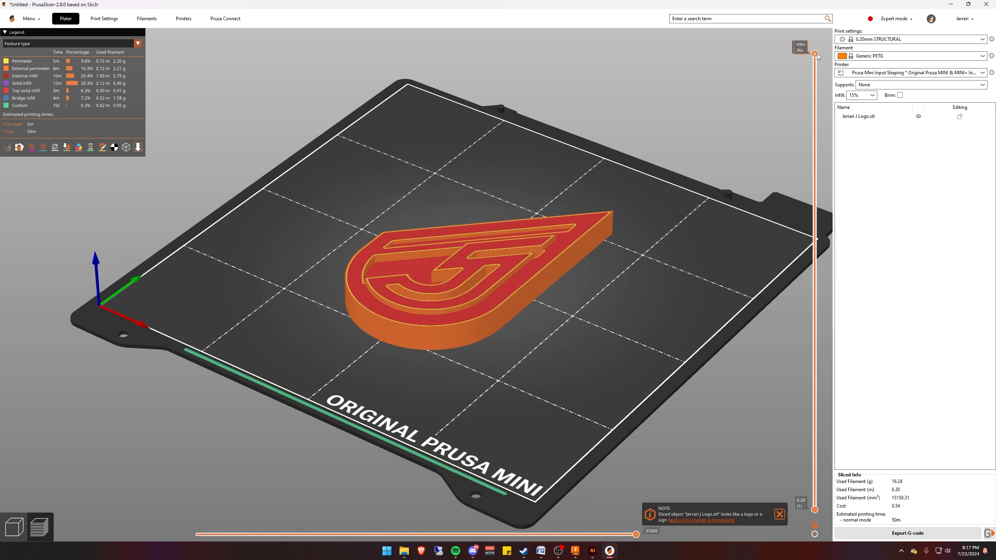
left_click_drag(815, 55, 832, 216)
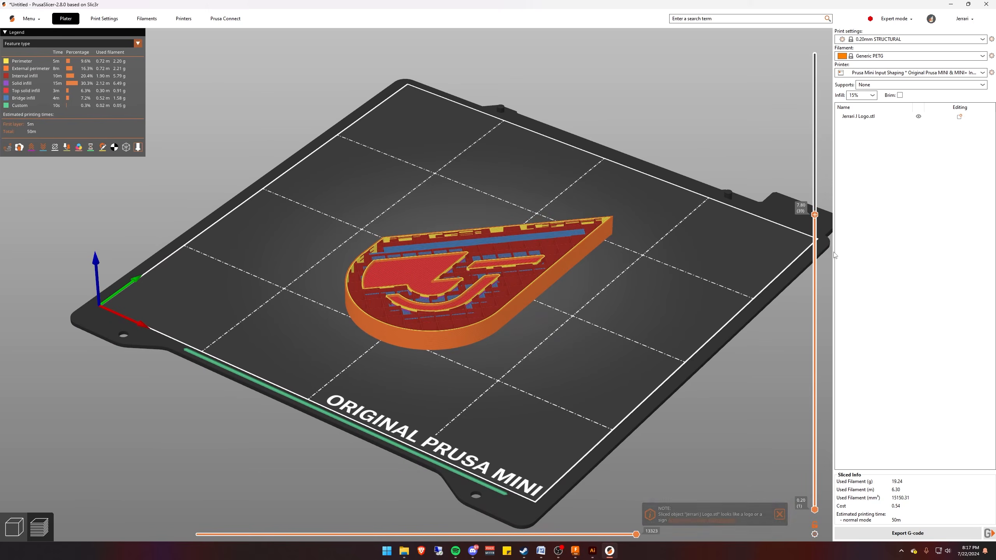
scroll(812, 255, "down", 4)
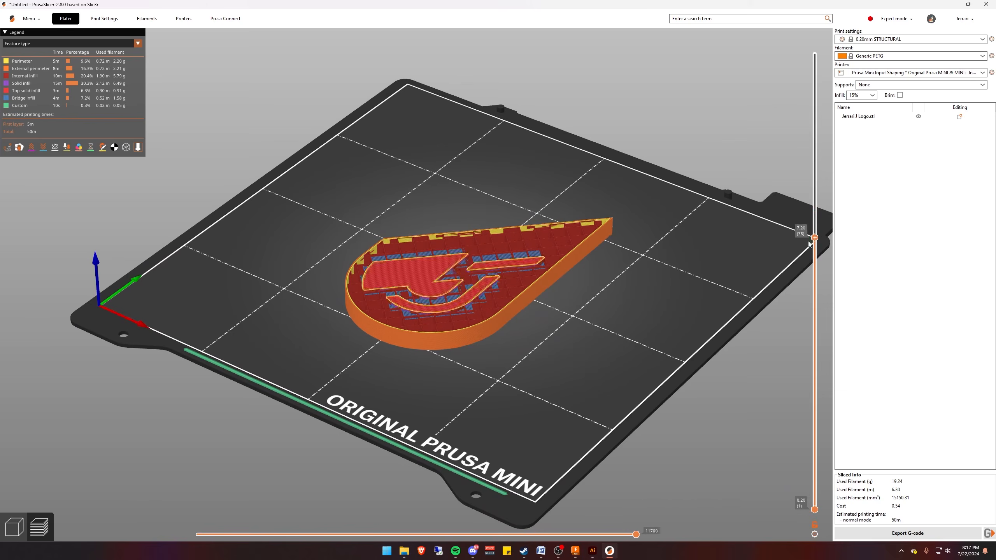
left_click_drag(811, 246, 816, 254)
mouse_move(815, 254)
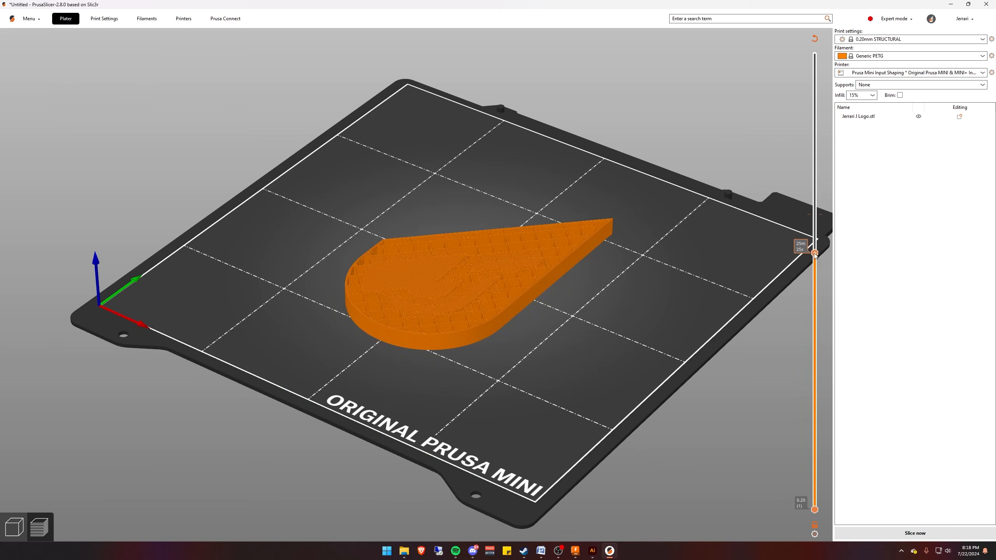
left_click_drag(815, 254, 827, 272)
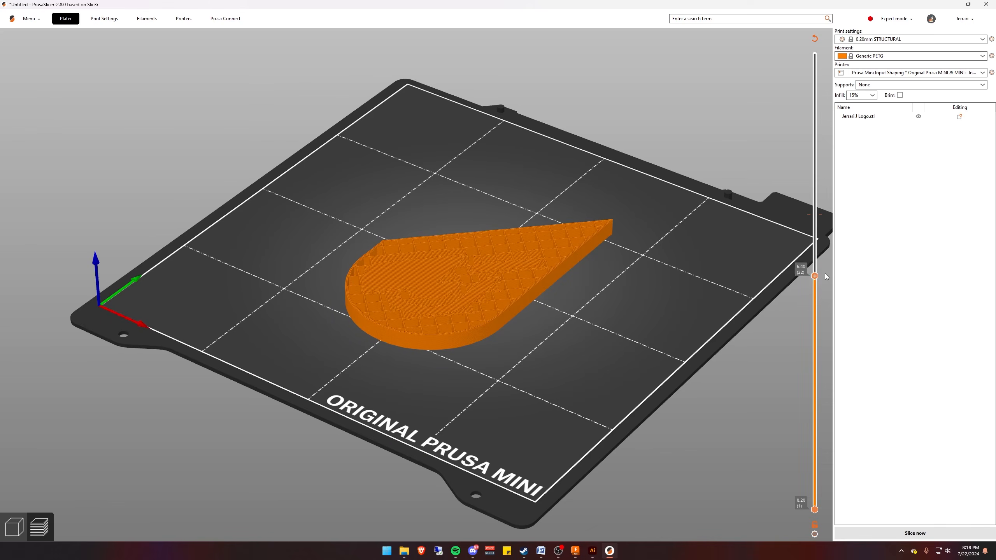
Add layer colour changes where the recessed background's solid layers begin and at 7.20 mm
mouse_move(815, 270)
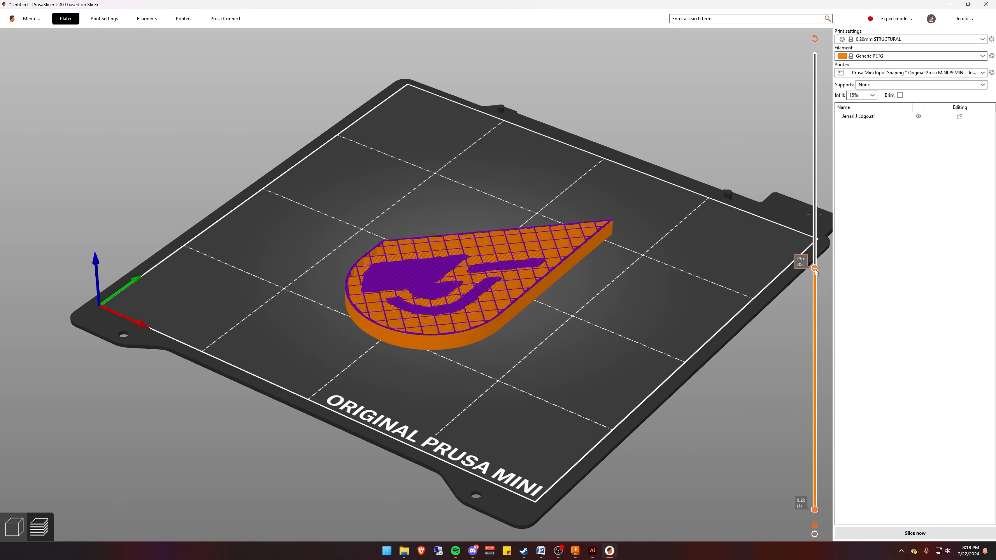
left_click_drag(816, 269, 816, 241)
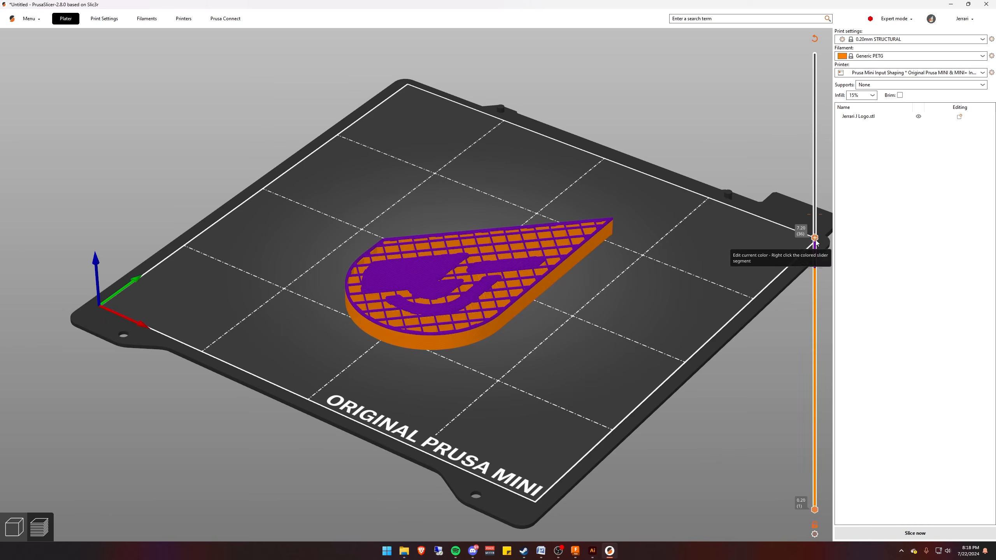
mouse_move(817, 242)
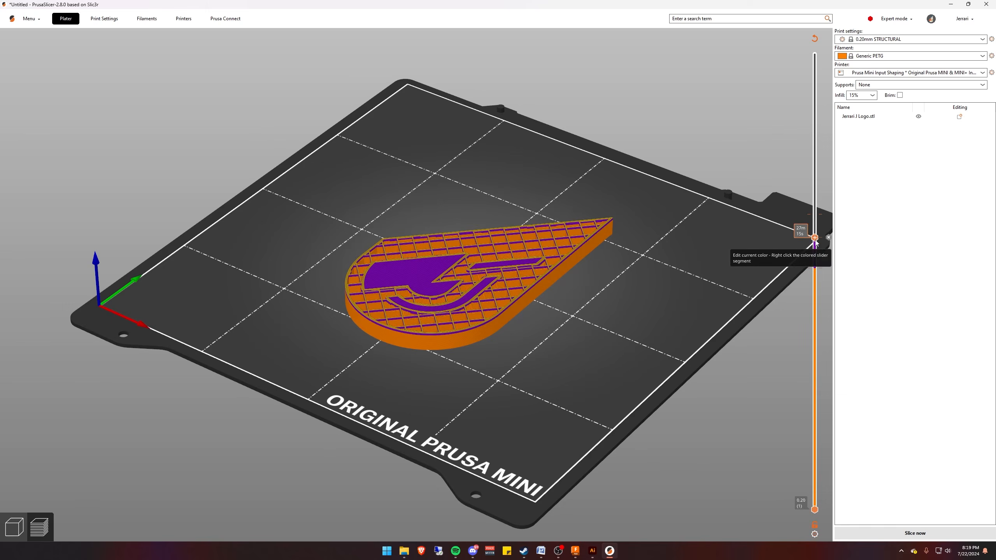
left_click_drag(816, 238, 816, 215)
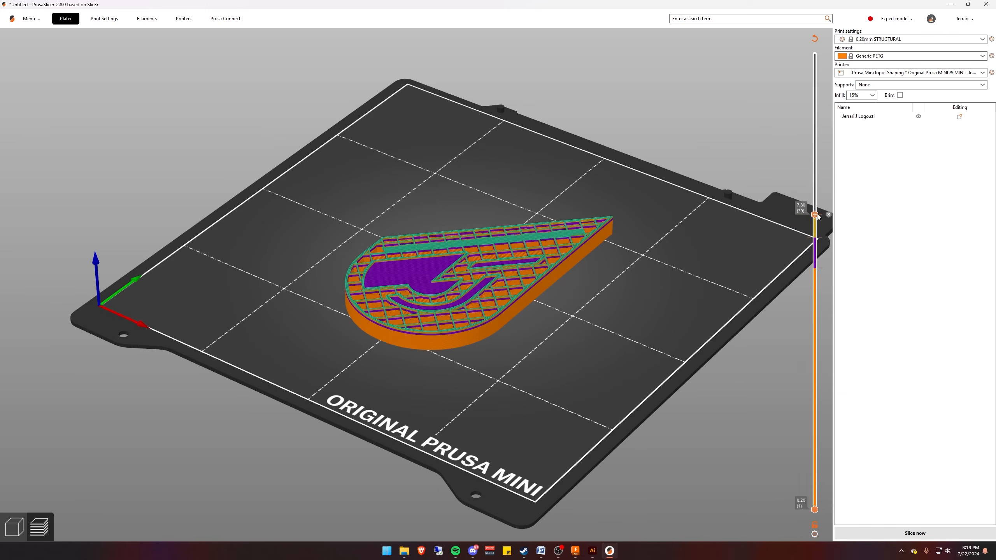
Add colour changes at 7.80 mm, a few layers above it, and at the top of the outer rim, and display all layers
mouse_move(817, 217)
left_click_drag(816, 216, 814, 188)
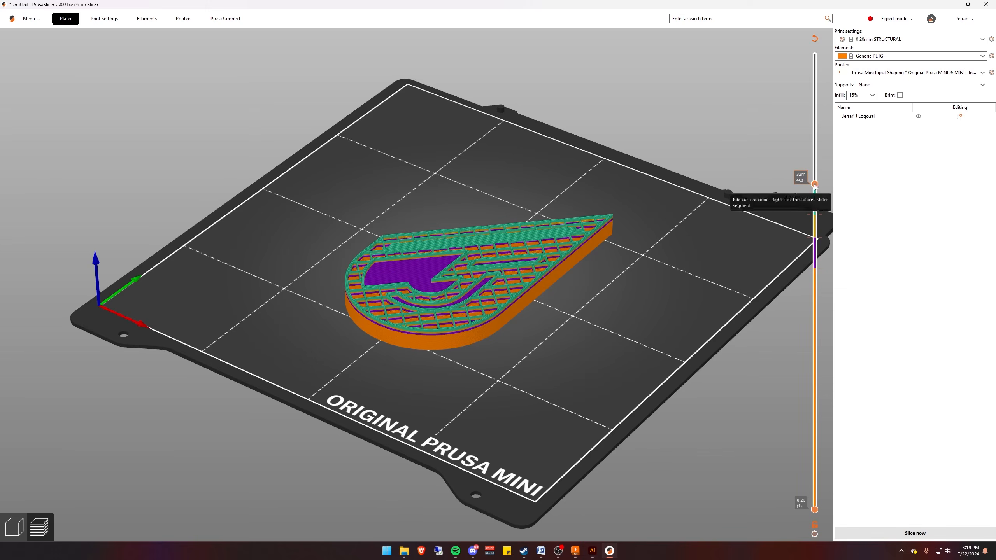
left_click_drag(815, 186, 815, 192)
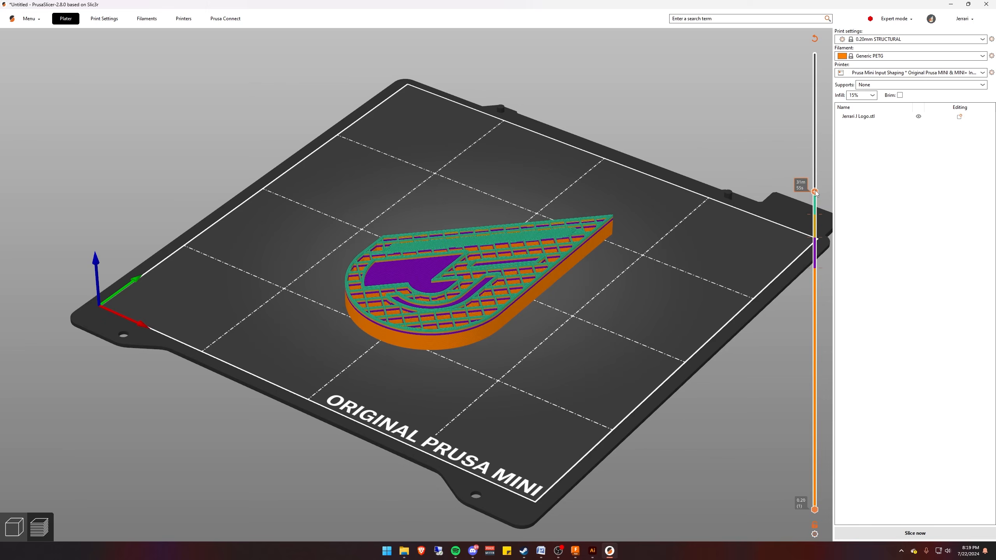
left_click_drag(816, 192, 822, 125)
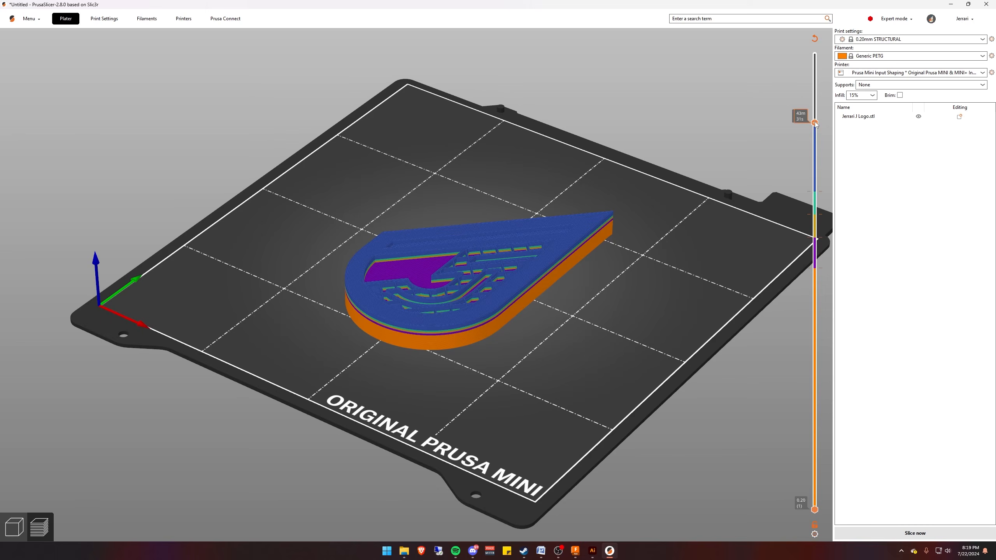
left_click_drag(815, 124, 817, 47)
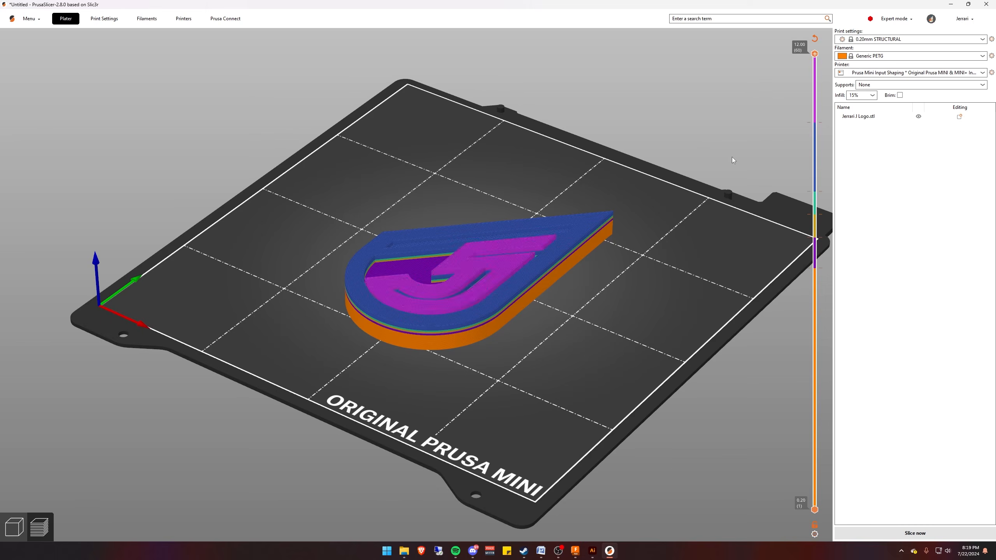
Examine the layer colours on the sliced logo's recesses, raised J, rim and side walls
left_click_drag(646, 280, 483, 242)
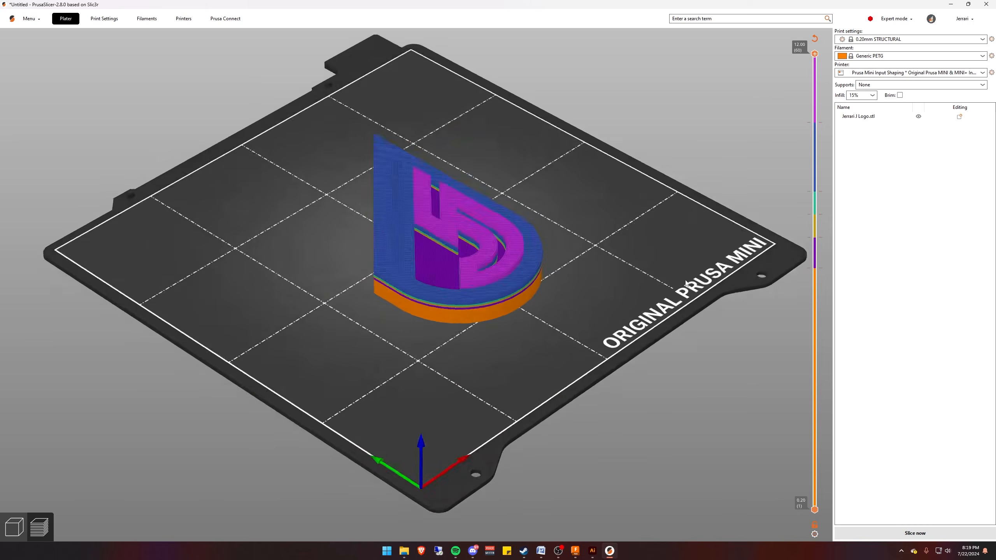
scroll(483, 243, "up", 5)
middle_click_drag(642, 228, 614, 293)
scroll(672, 262, "down", 2)
left_click_drag(681, 252, 793, 249)
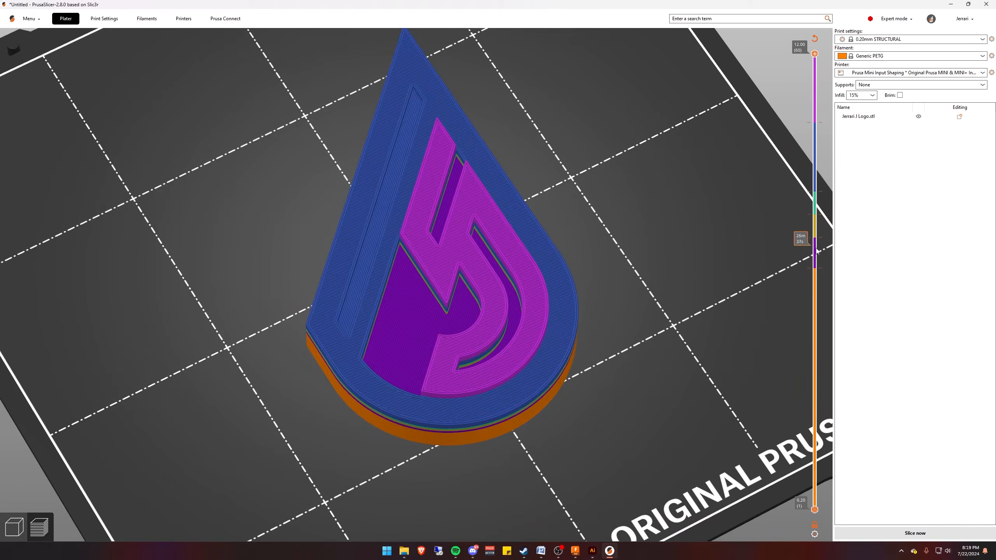
left_click_drag(643, 254, 615, 240)
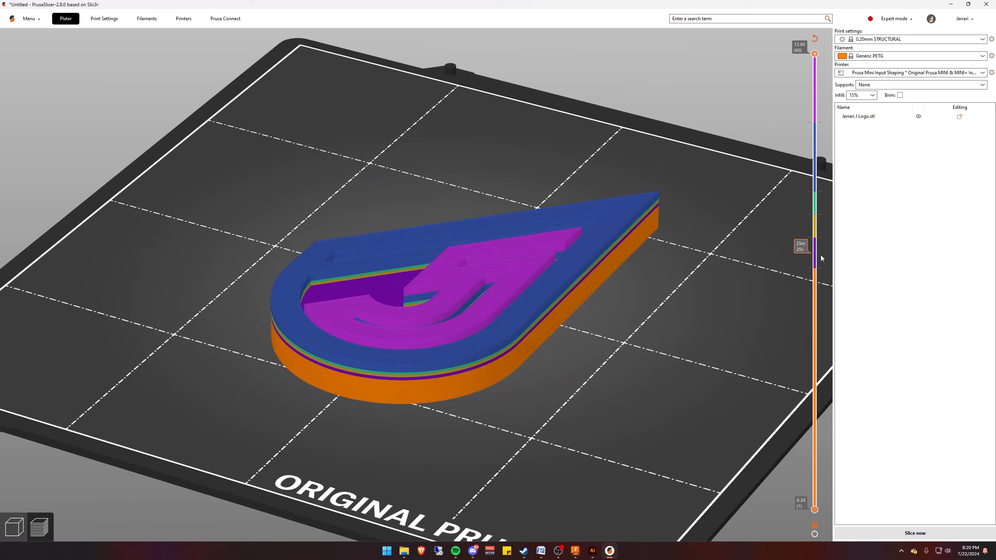
left_click_drag(769, 271, 371, 248)
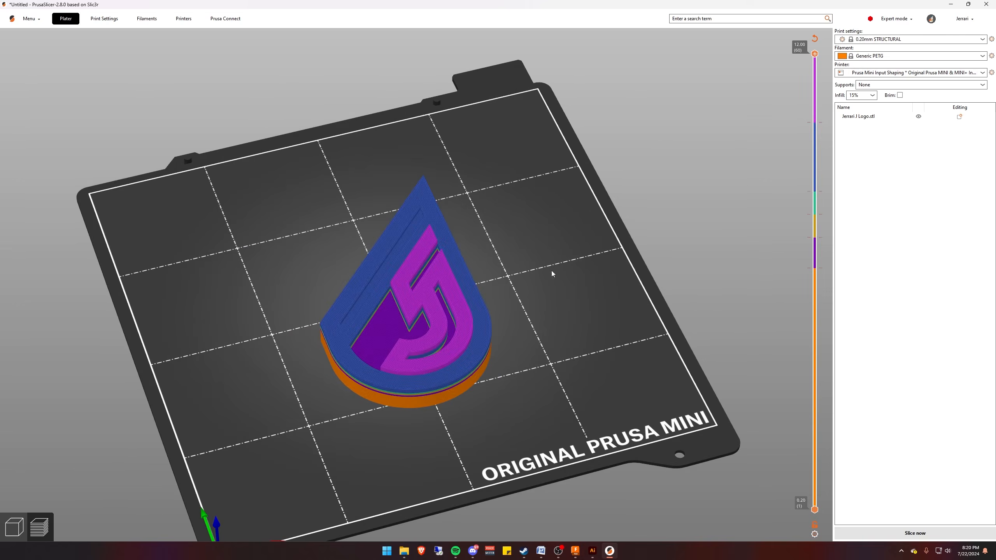
Switch the printer to the MK4 MMU3 0.4n - OctoPrint profile and return to the 3D editor view
left_click(895, 76)
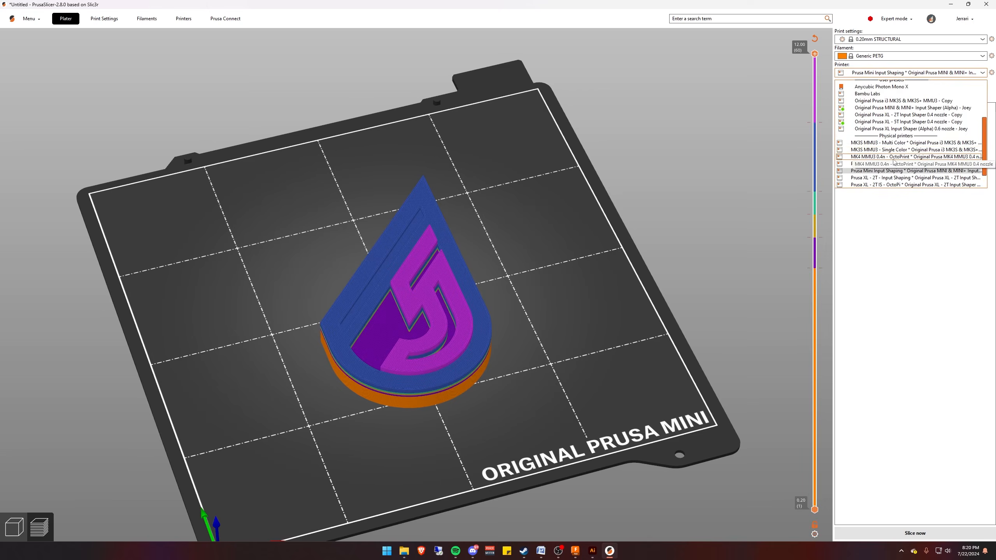
left_click(894, 158)
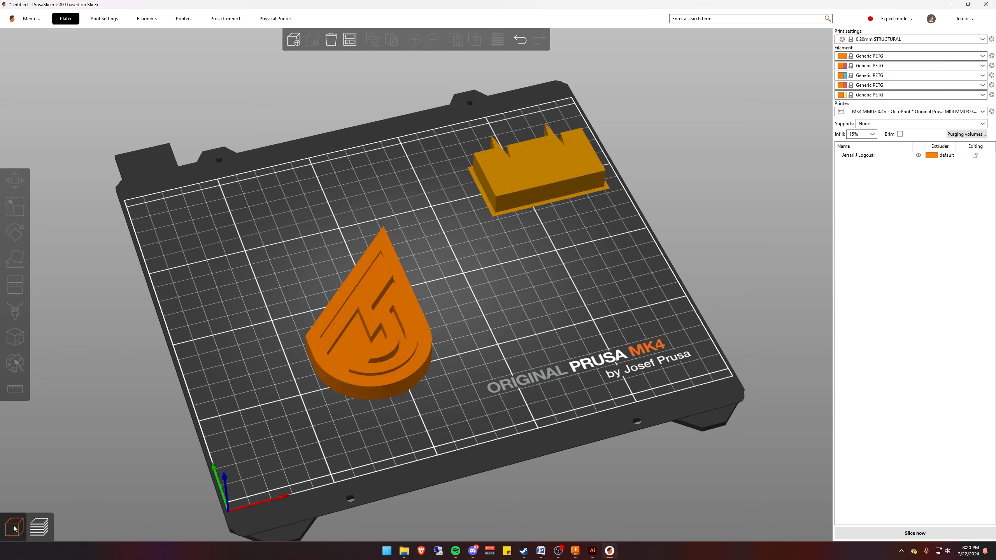
left_click_drag(520, 388, 493, 386)
left_click_drag(510, 291, 592, 288)
middle_click_drag(717, 307, 590, 344)
left_click(588, 345)
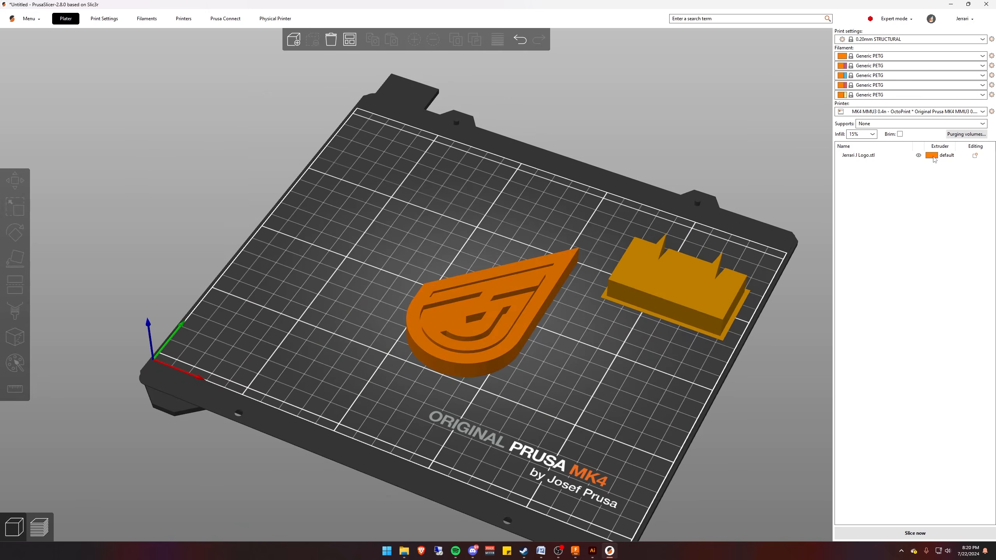
Set the first filament's colour to dark grey and keep orange for the second filament
left_click(845, 56)
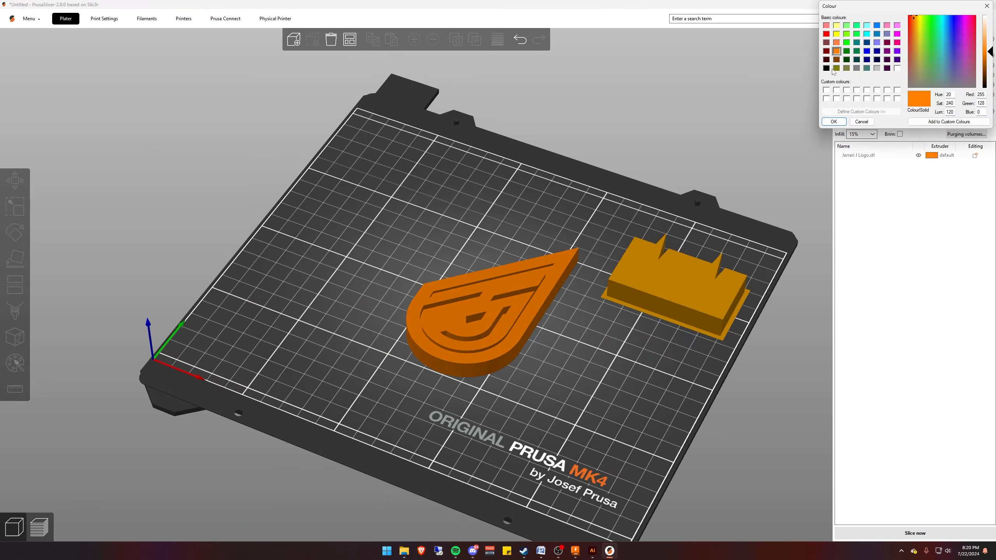
left_click(857, 68)
left_click_drag(991, 55, 990, 65)
left_click(839, 120)
left_click(840, 65)
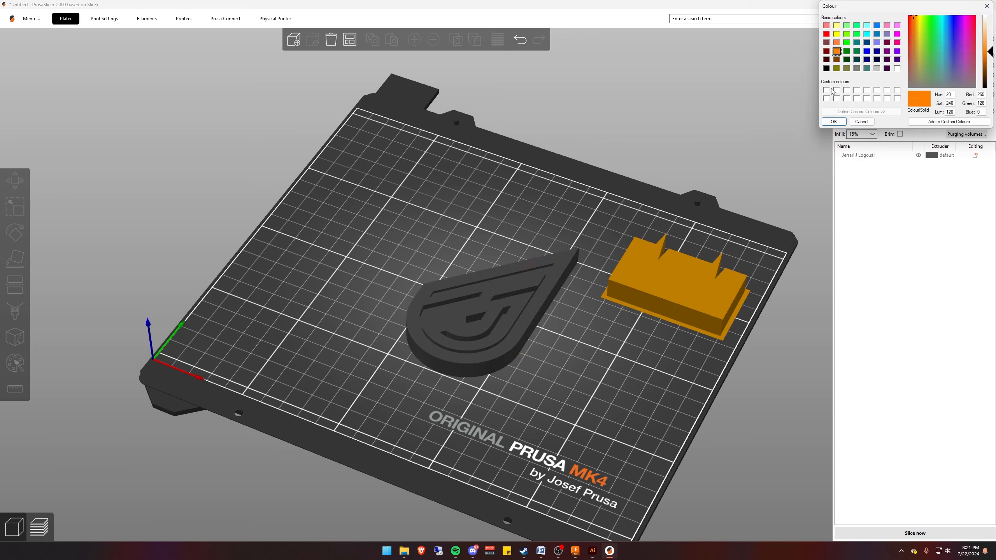
left_click(832, 123)
Set the third filament's colour to white and the fourth filament's colour to cyan
left_click(842, 76)
left_click(897, 78)
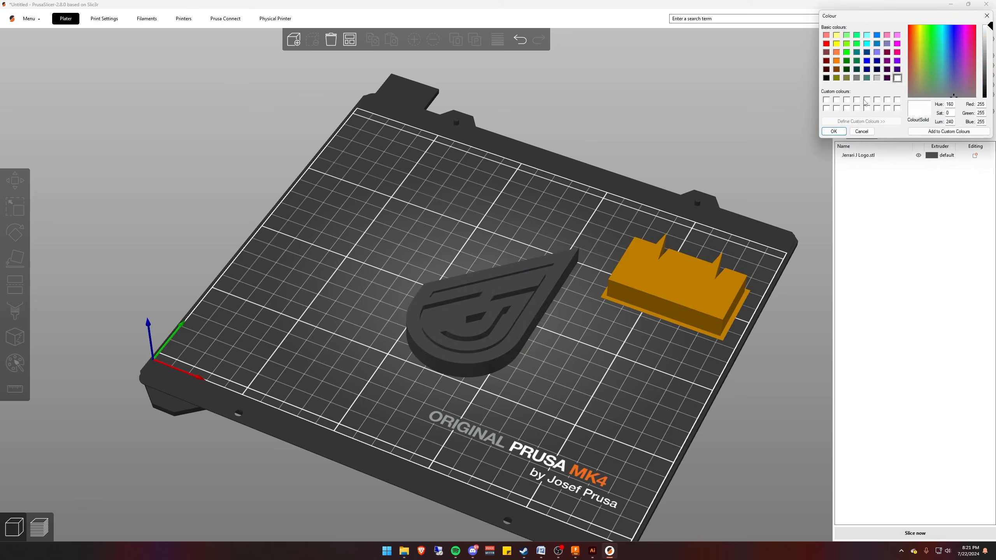
left_click(834, 132)
left_click(843, 85)
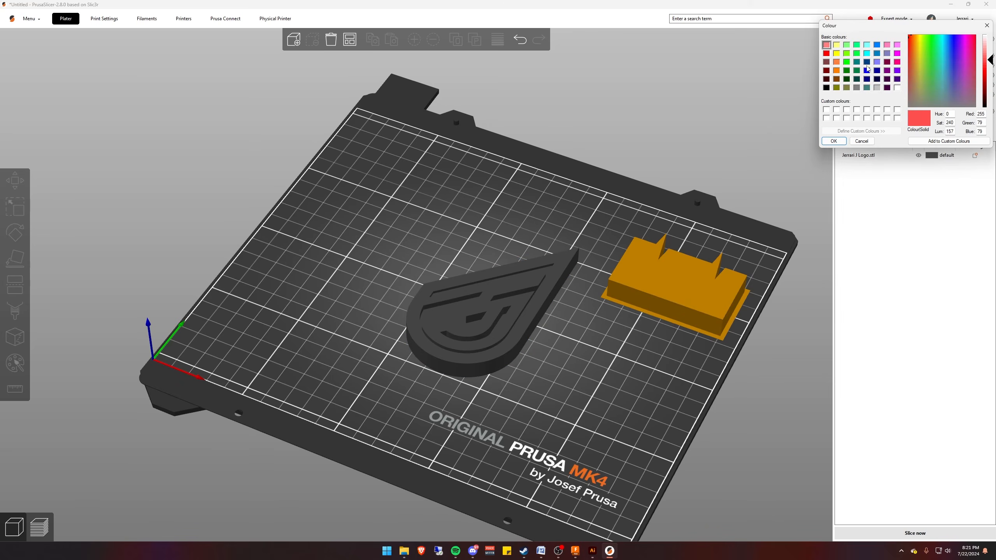
left_click(868, 53)
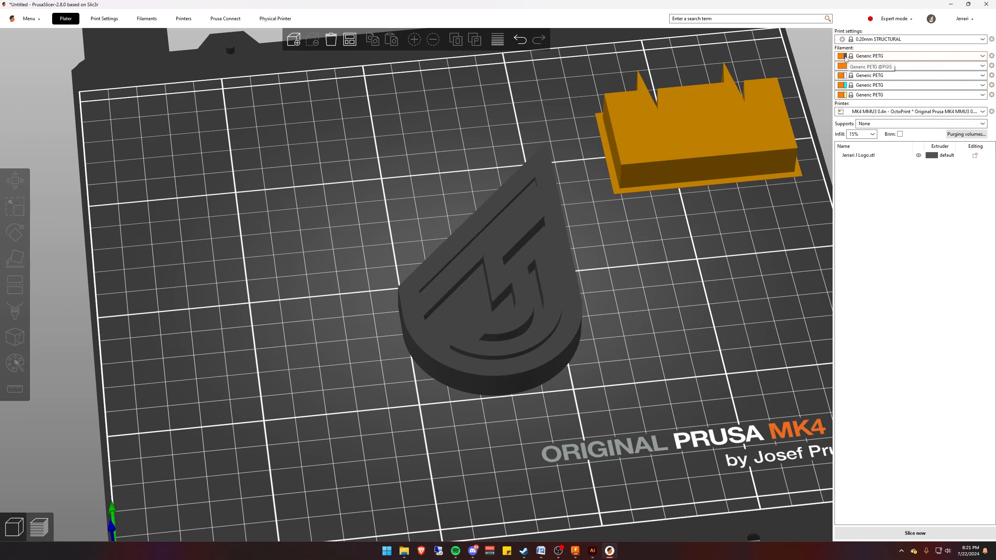
Start Multimaterial painting on the logo with the Smart fill tool
mouse_move(702, 219)
left_mouse_down()
mouse_move(678, 219)
mouse_move(690, 216)
mouse_move(685, 224)
left_mouse_up()
left_click(399, 323)
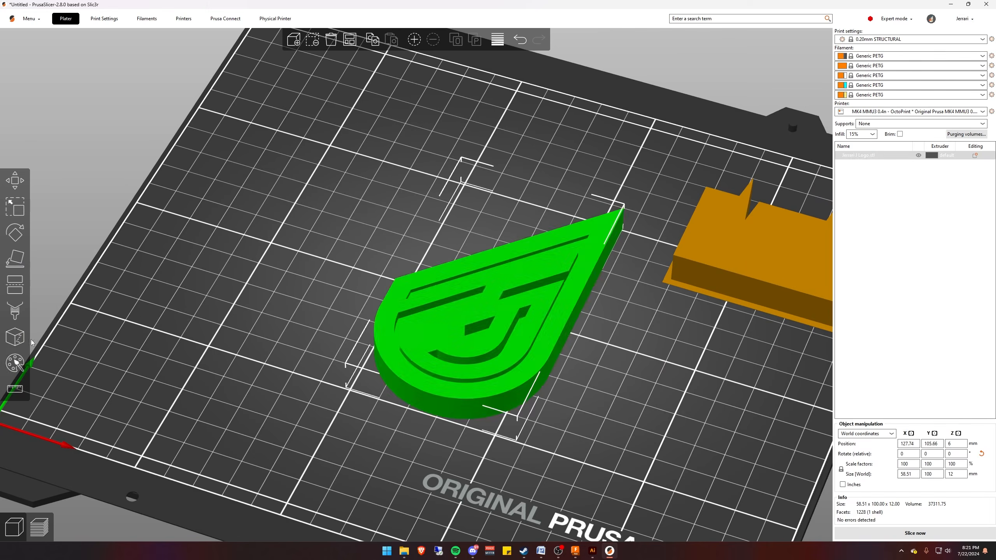
left_click(16, 364)
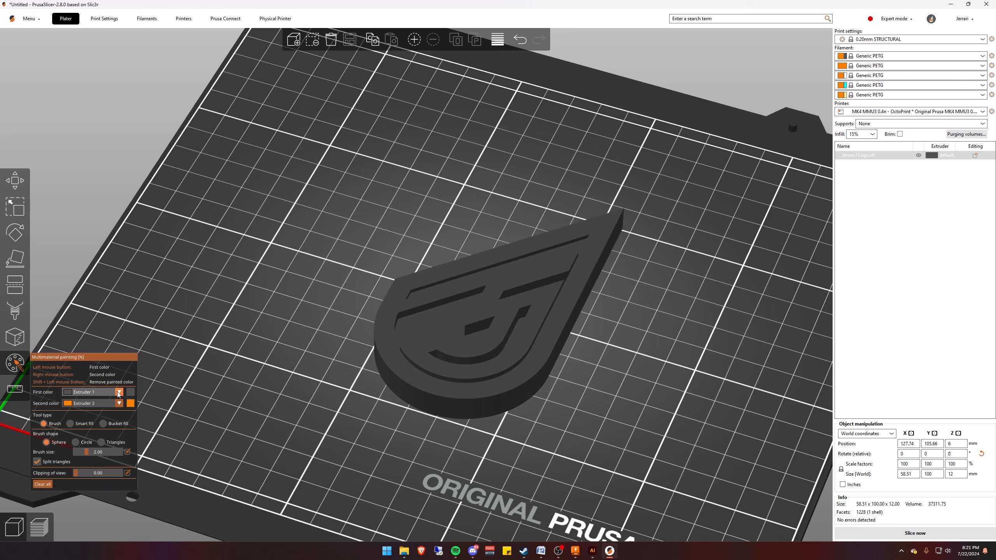
left_click(70, 424)
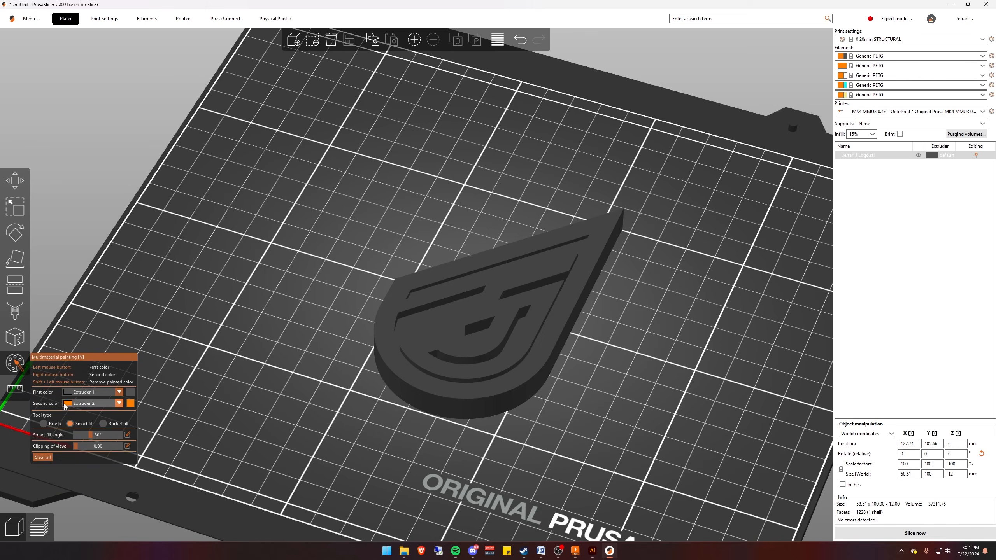
Smart-fill the recessed background areas around the J with Extruder 2's orange
right_click(435, 323)
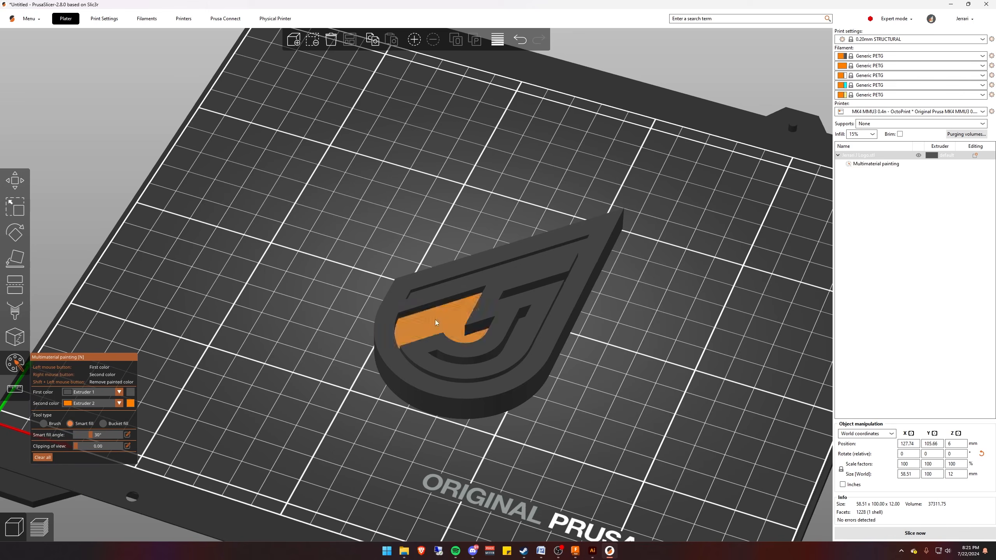
left_click_drag(617, 357, 622, 361)
right_click(528, 318)
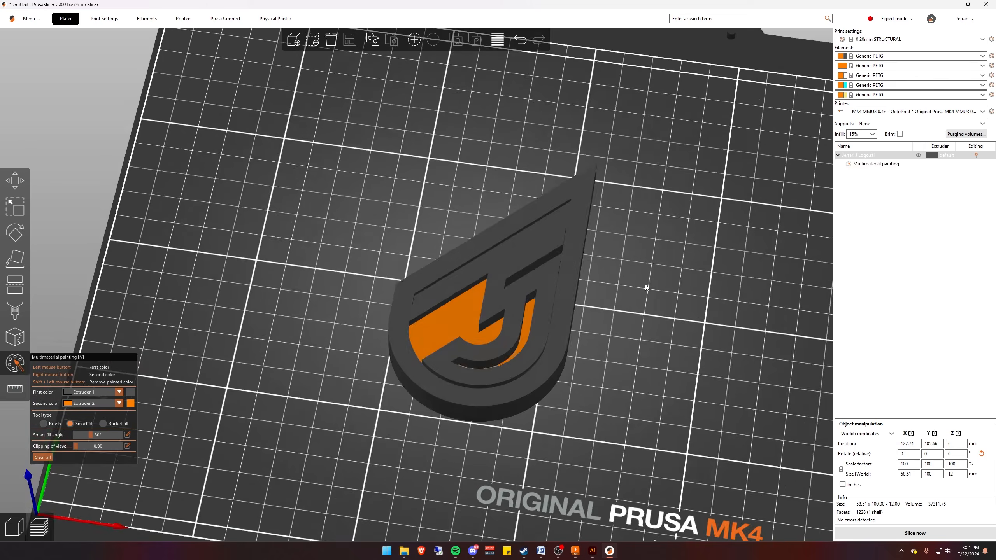
left_click_drag(645, 284, 644, 293)
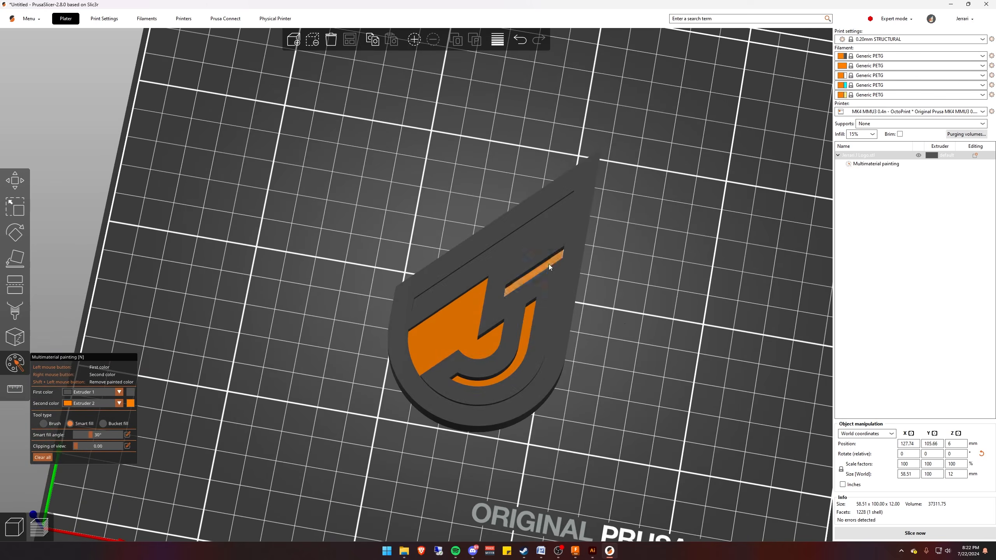
mouse_move(622, 316)
left_mouse_down()
mouse_move(636, 295)
mouse_move(627, 297)
left_mouse_up()
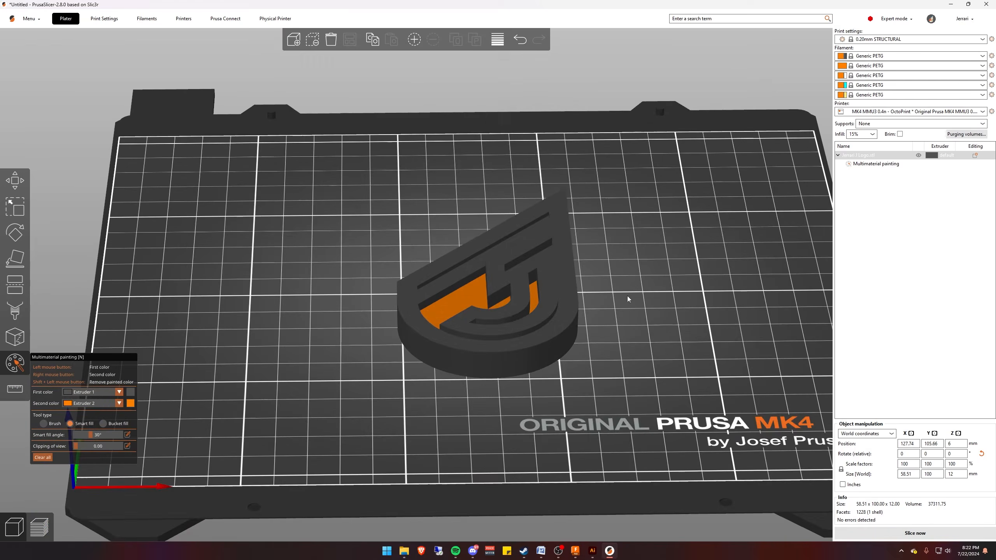
Set the first colour to Extruder 4 and fill the floor of the long, narrow recessed stripe with cyan
left_click(119, 392)
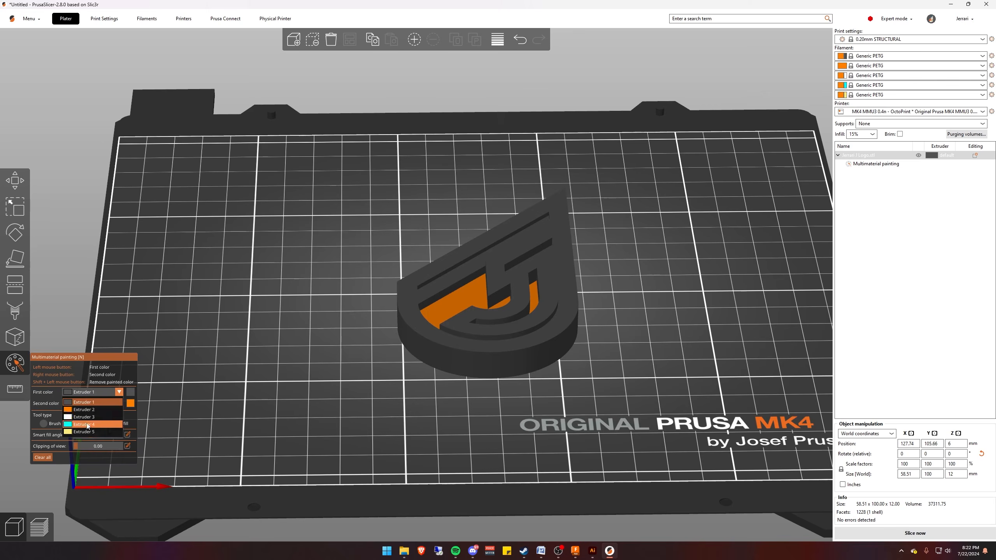
left_click(84, 425)
left_click_drag(265, 289, 261, 312)
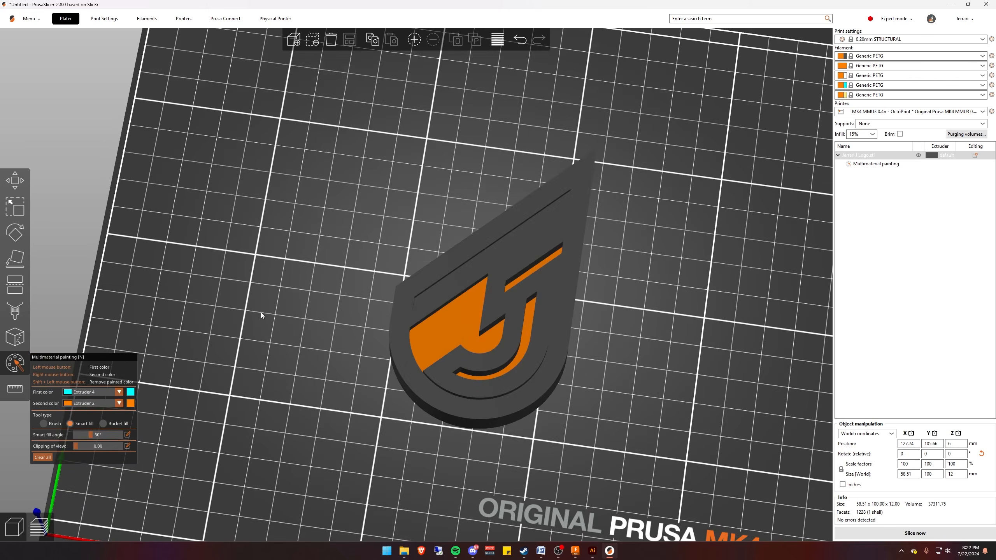
left_click(441, 286)
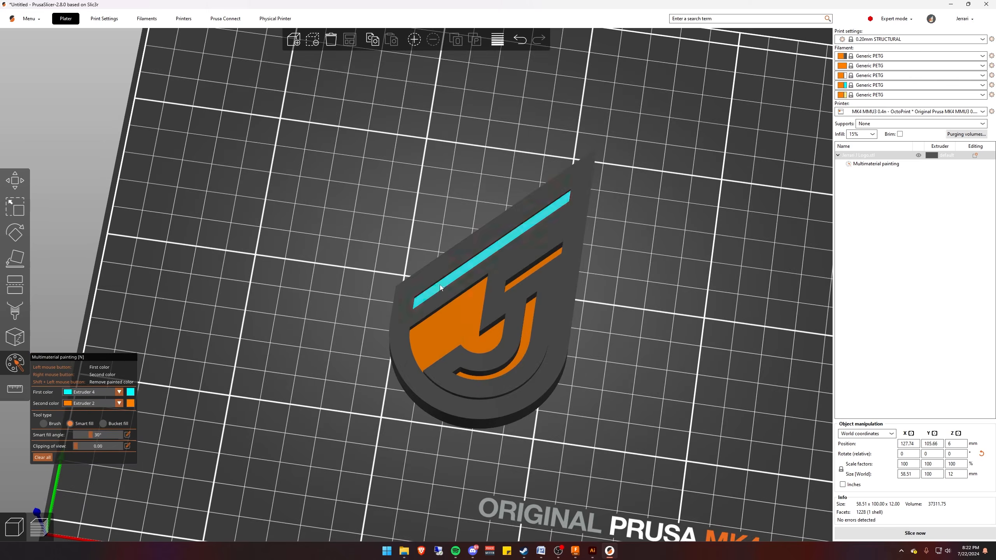
left_click_drag(295, 368, 302, 362)
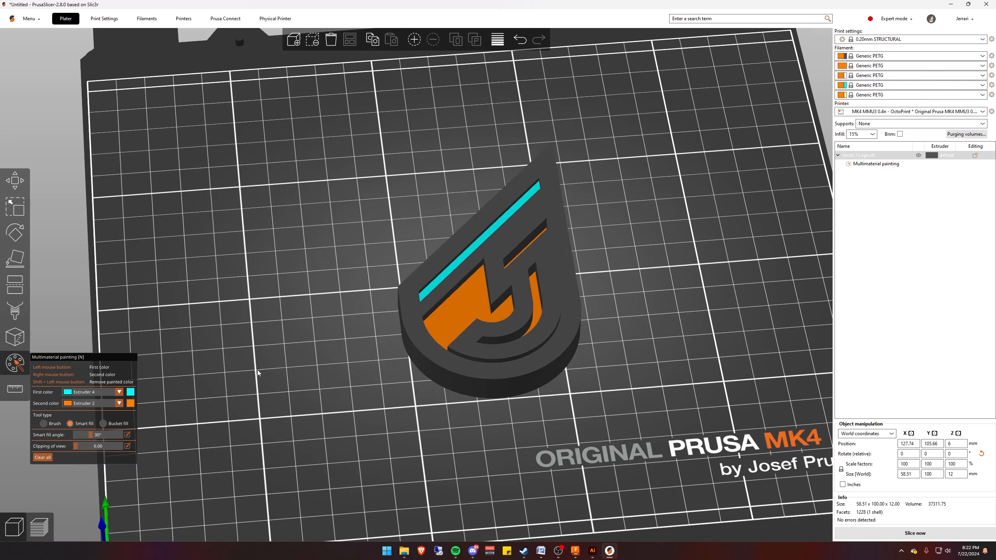
Set the first colour to Extruder 3 and fill the top face of the J with white
left_click(94, 392)
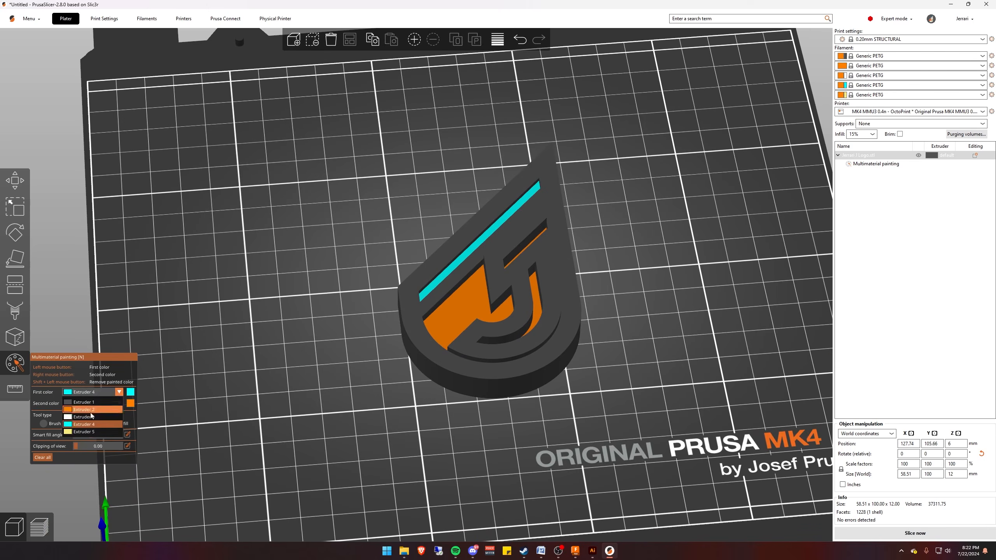
left_click(86, 421)
left_click(542, 260)
mouse_move(667, 317)
left_mouse_down()
mouse_move(637, 313)
mouse_move(690, 301)
mouse_move(639, 306)
left_mouse_up()
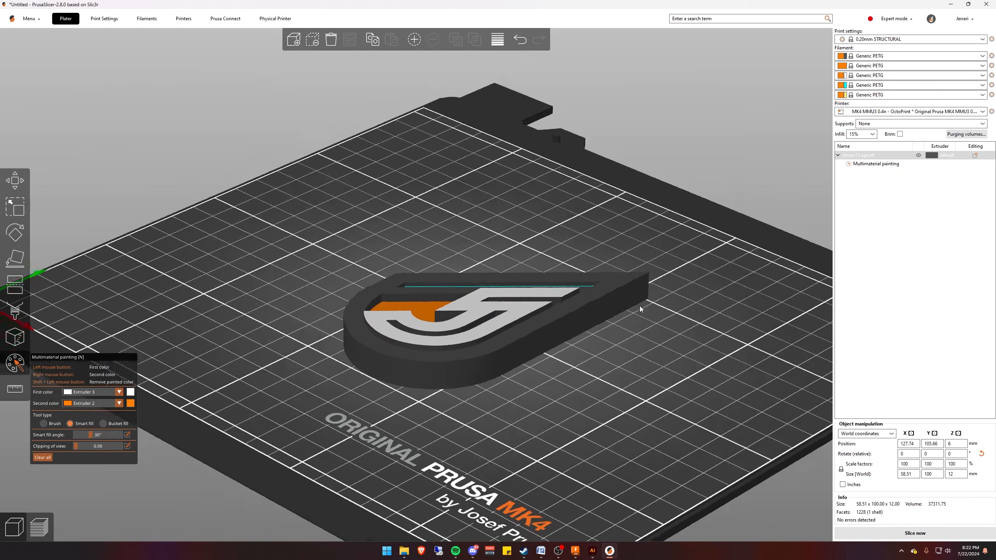
Fill the side walls of the raised J with Extruder 3's white
scroll(640, 307, "up", 5)
scroll(548, 319, "up", 4)
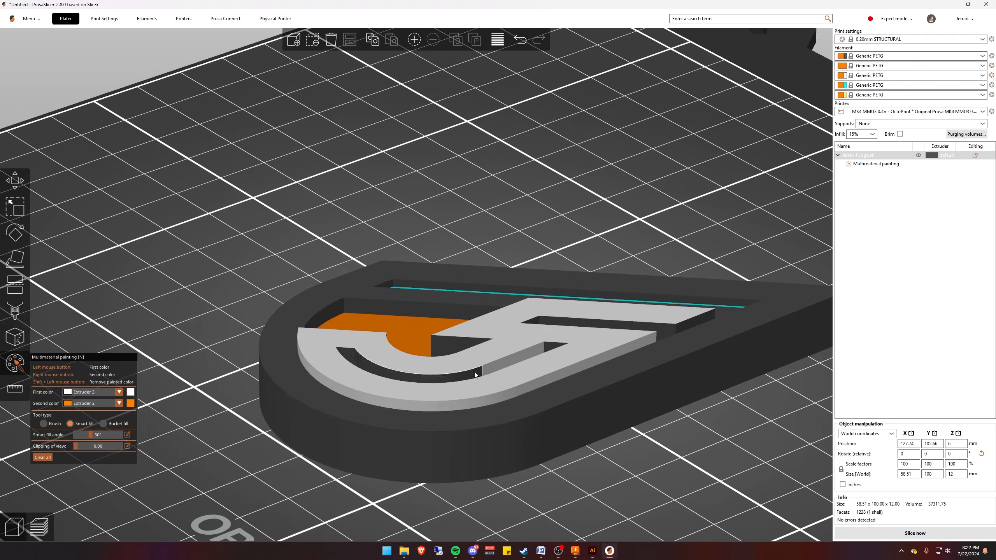
scroll(493, 336, "down", 5)
left_click_drag(314, 314, 451, 314)
left_click(482, 265)
left_click(528, 275)
left_click(565, 257)
Examine the painted logo's faces and side walls from several angles
left_click_drag(282, 259, 349, 298)
left_click_drag(679, 286, 626, 283)
scroll(636, 334, "down", 2)
mouse_move(642, 370)
left_mouse_down()
mouse_move(698, 376)
mouse_move(649, 379)
left_mouse_up()
scroll(628, 376, "down", 3)
middle_click_drag(568, 365, 506, 311)
left_click_drag(564, 309, 529, 310)
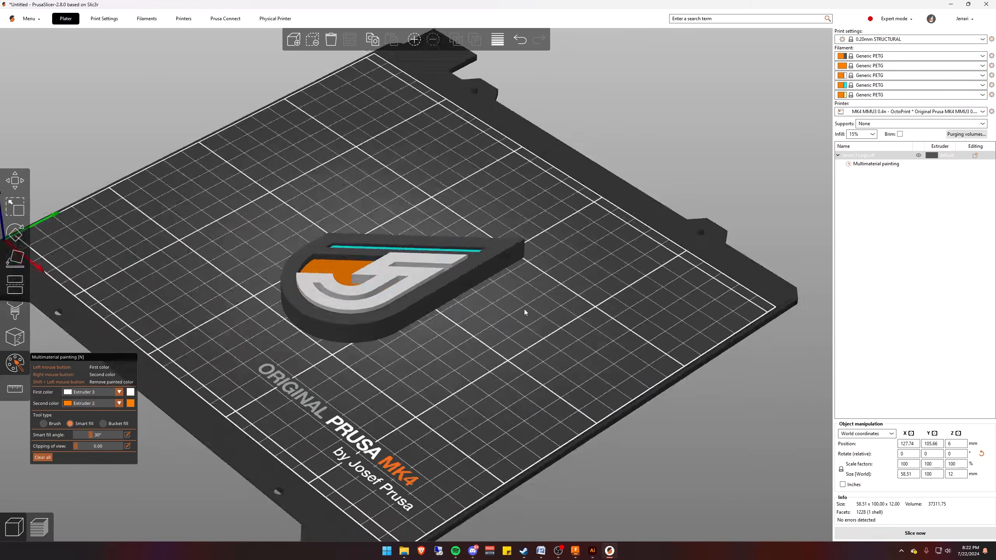
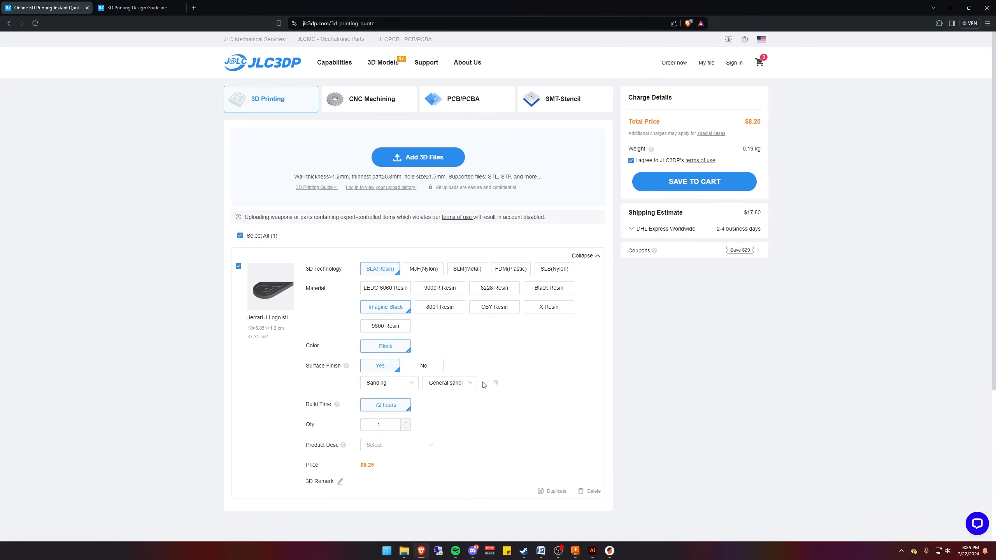
Open the 3D Printing Guide from the JLC3DP quote page
left_click(314, 188)
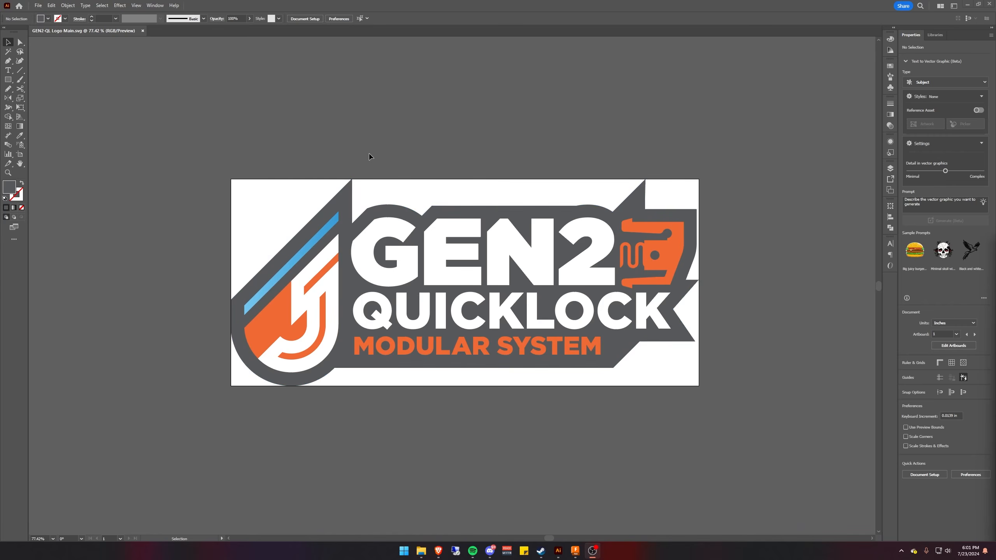
Switch to Adobe Illustrator, select the grey backing shape of the GEN2 QuickLock logo, and set the general units to Millimeters
left_click_drag(384, 159, 401, 170)
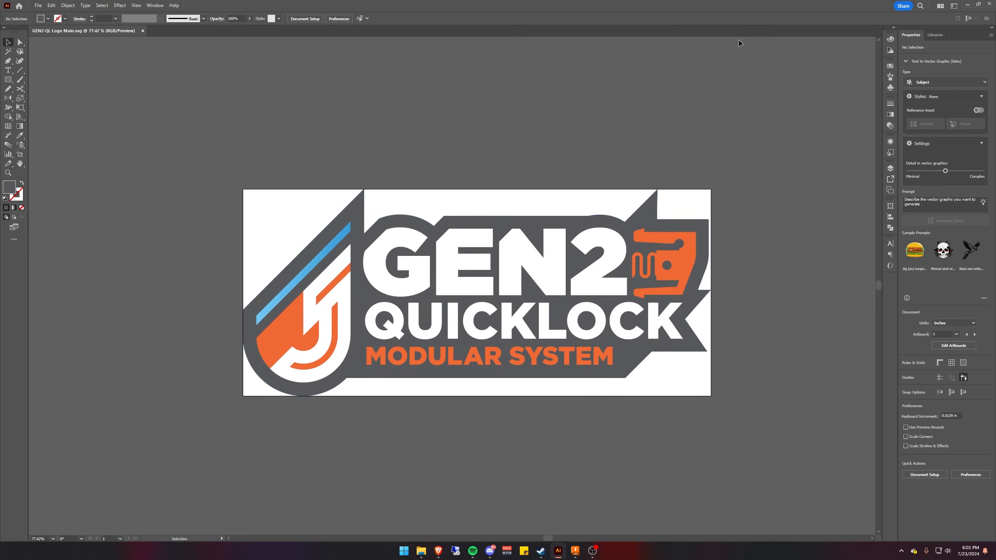
middle_click_drag(598, 313, 606, 290)
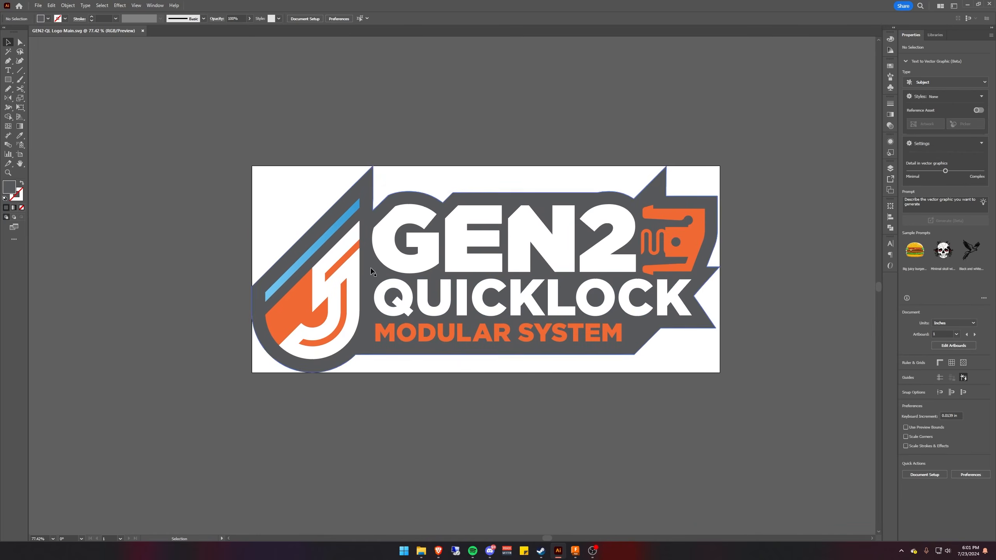
left_click(371, 269)
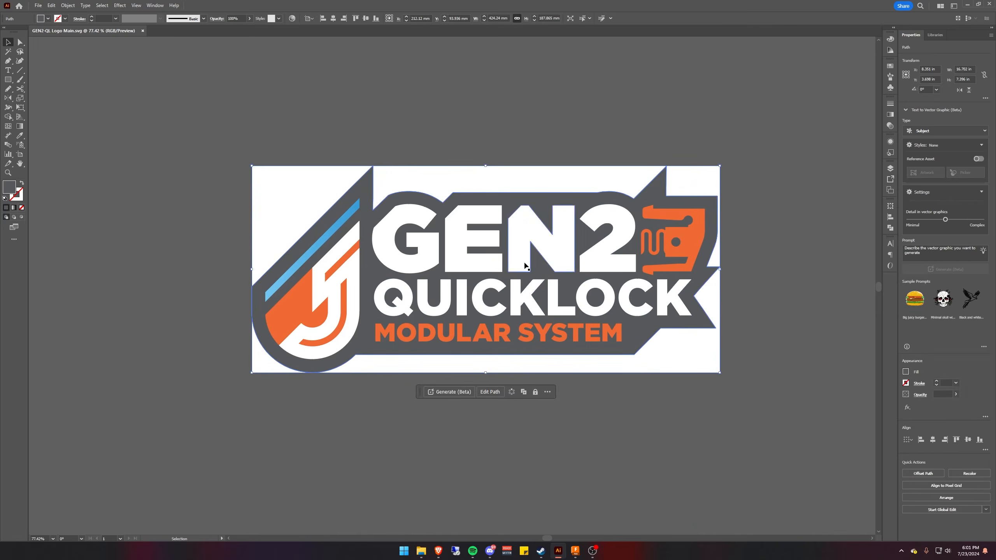
left_click(51, 5)
mouse_move(118, 247)
mouse_move(172, 260)
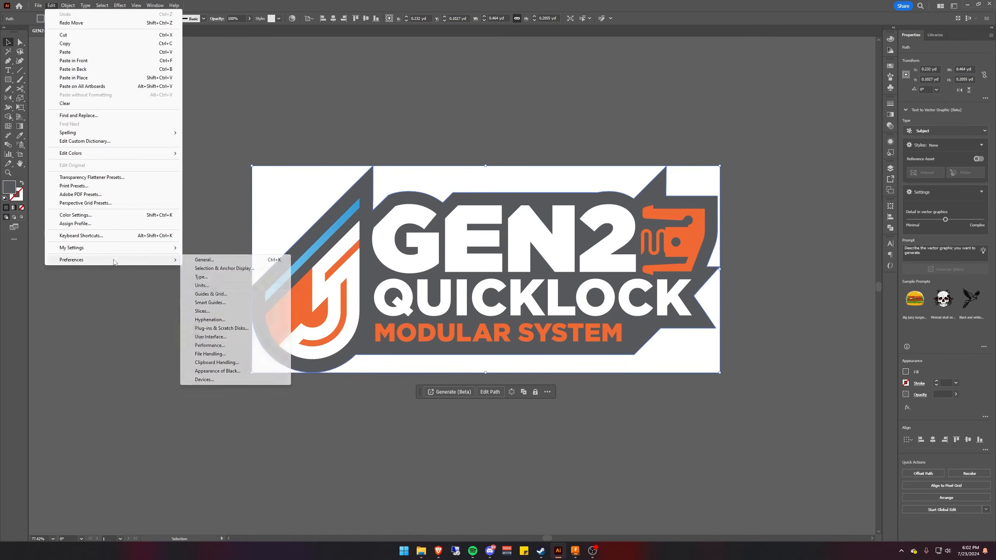
left_click(202, 286)
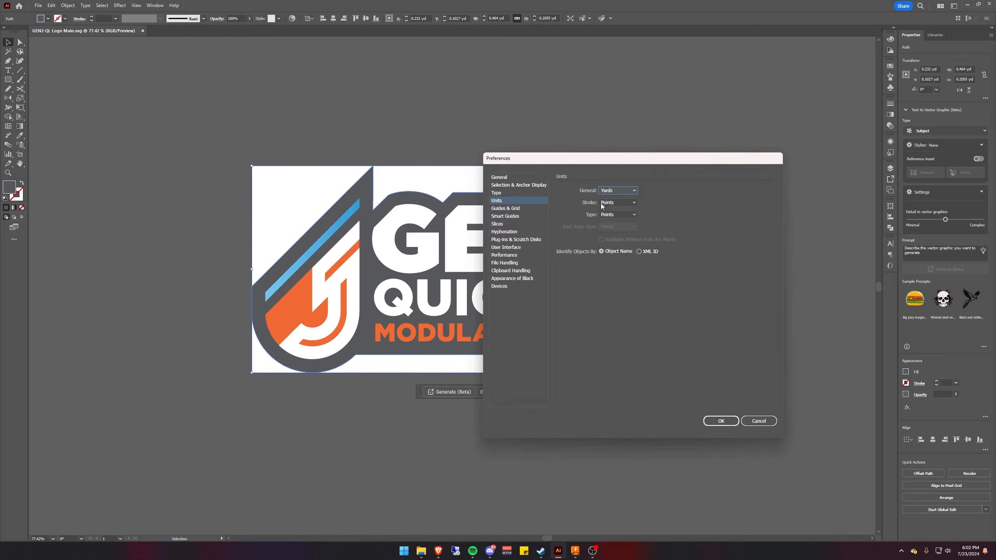
left_click(618, 190)
left_click(619, 260)
left_click(721, 420)
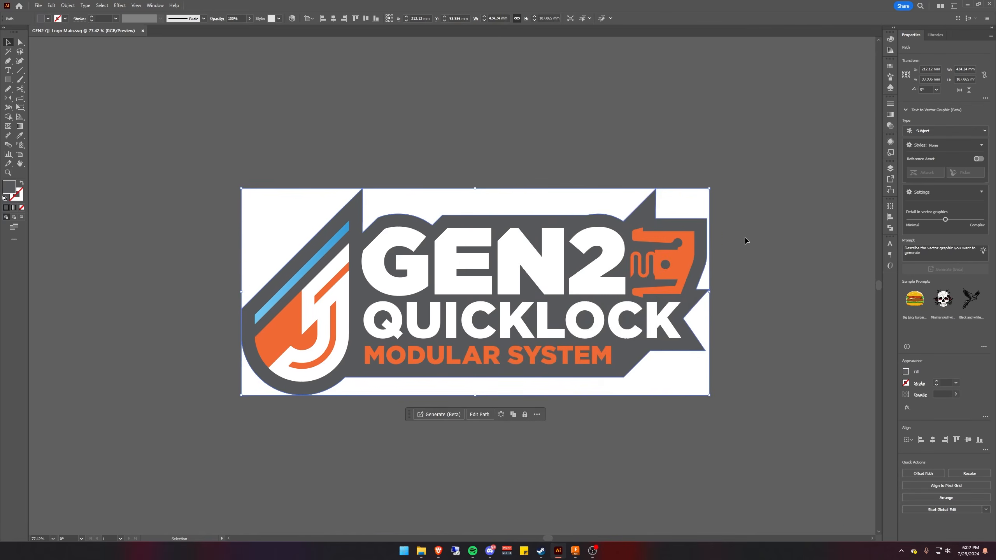
Select the entire logo artwork and scale it proportionally to a width of 499 mm
left_click_drag(745, 241, 681, 250)
key("ctrl+a")
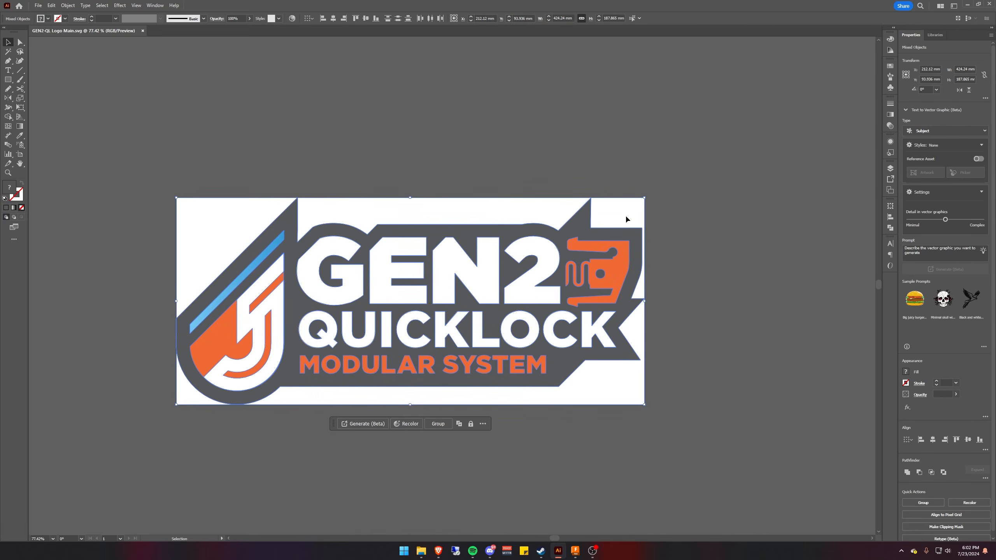
left_click(602, 410)
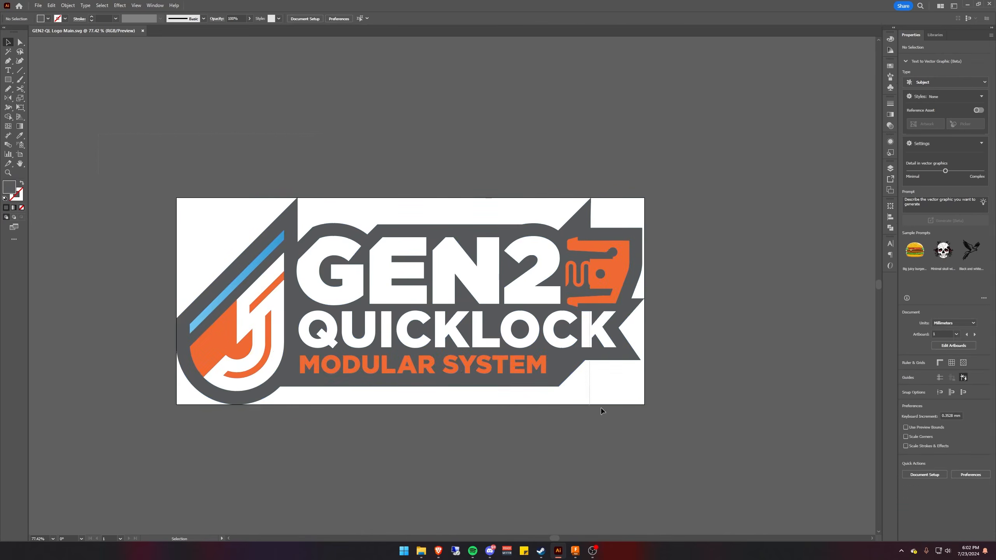
key("ctrl+a")
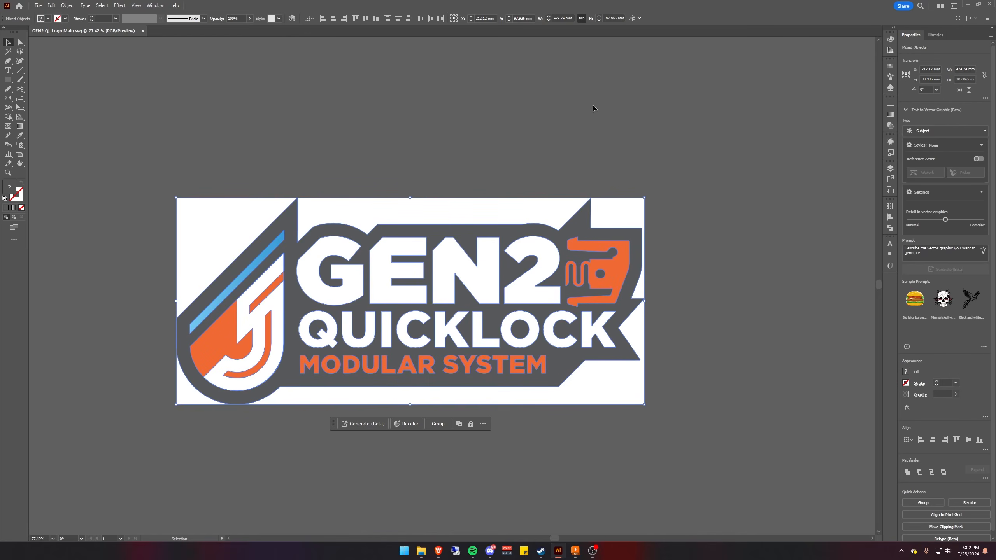
left_click(965, 69)
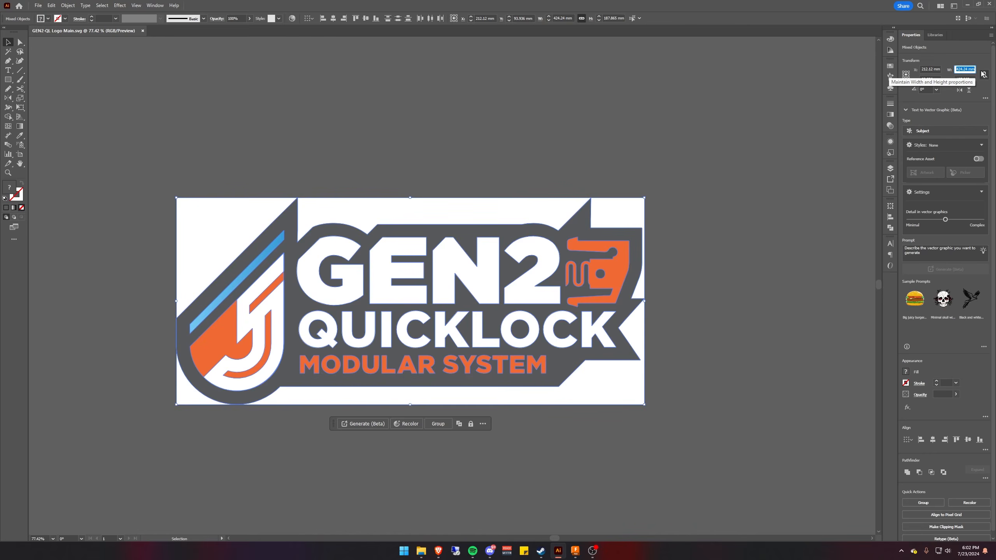
type("499")
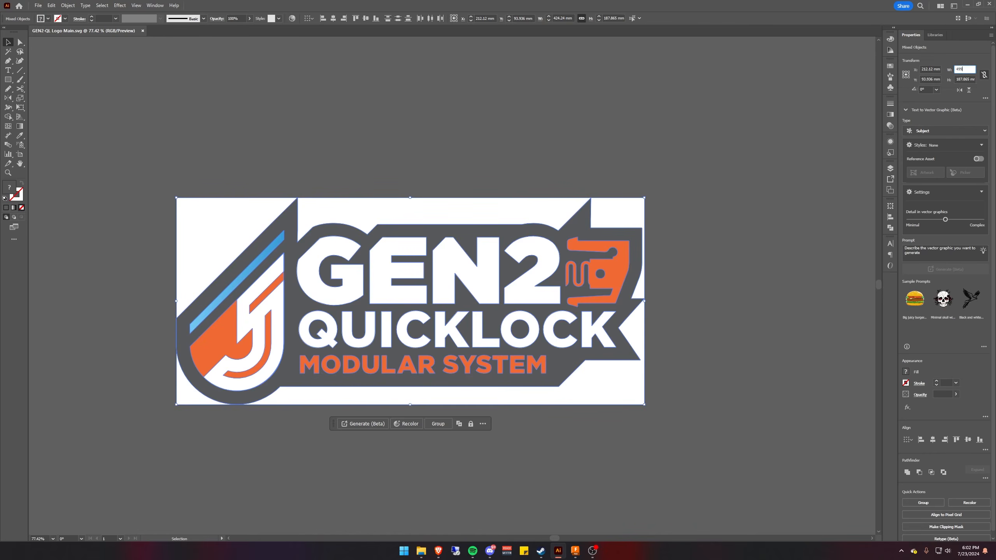
key("Return")
left_click(115, 130)
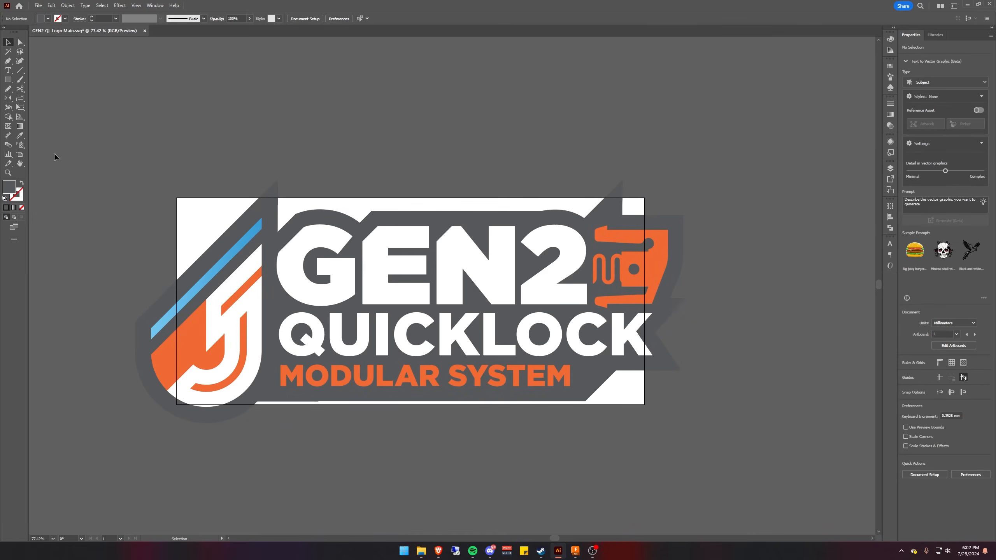
Fit the artboard to the enlarged logo artwork using the Artboard tool, and return to the Selection tool
left_click(19, 155)
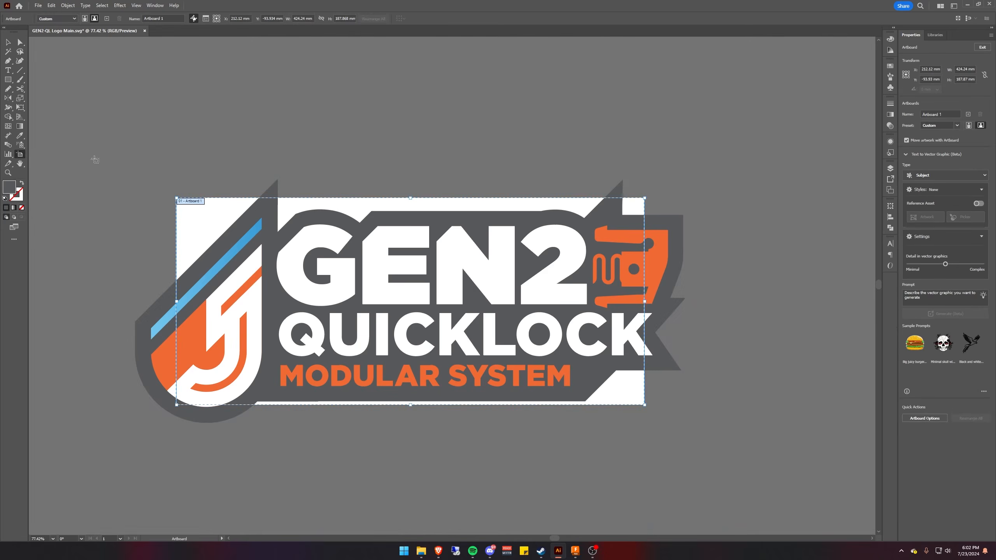
left_click(273, 189)
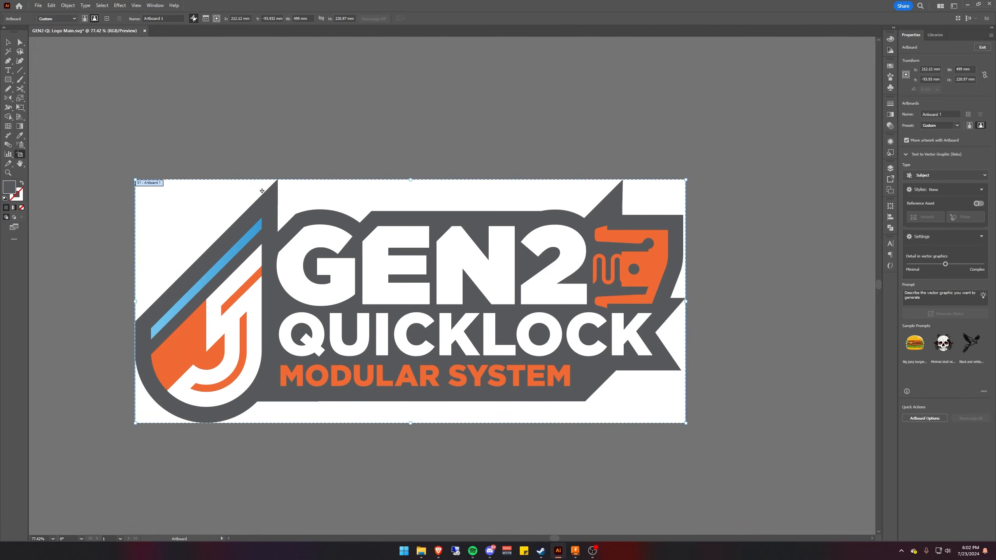
left_click(7, 42)
left_click_drag(507, 326, 559, 361)
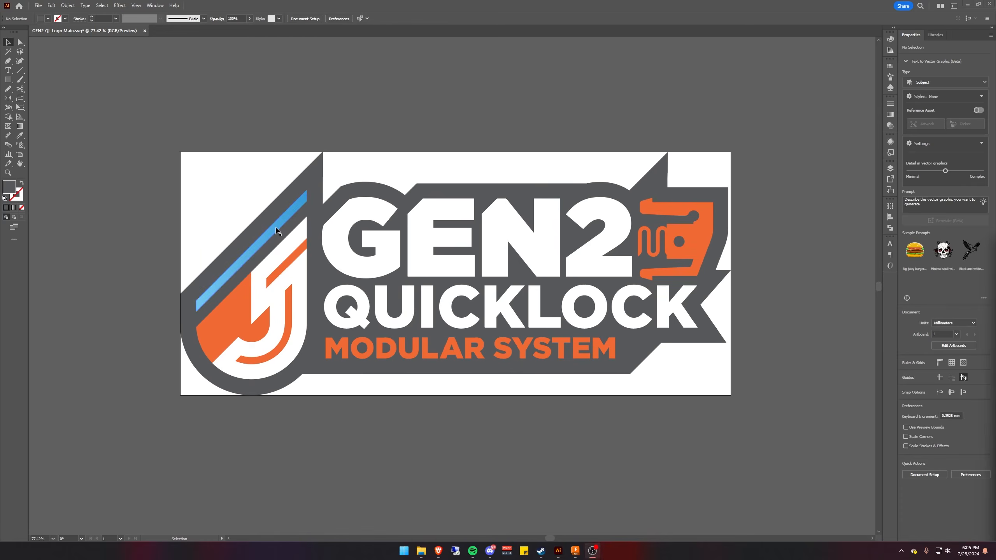
Isolate the J emblem group and replace the long diagonal stripe's gradient with a solid bright blue fill
left_click(277, 231)
double_click(277, 230)
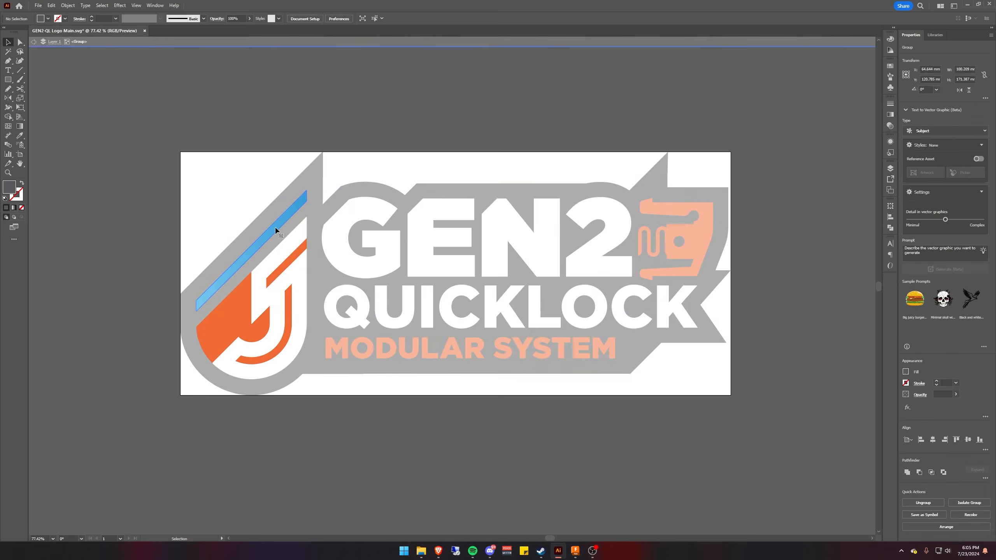
left_click(275, 231)
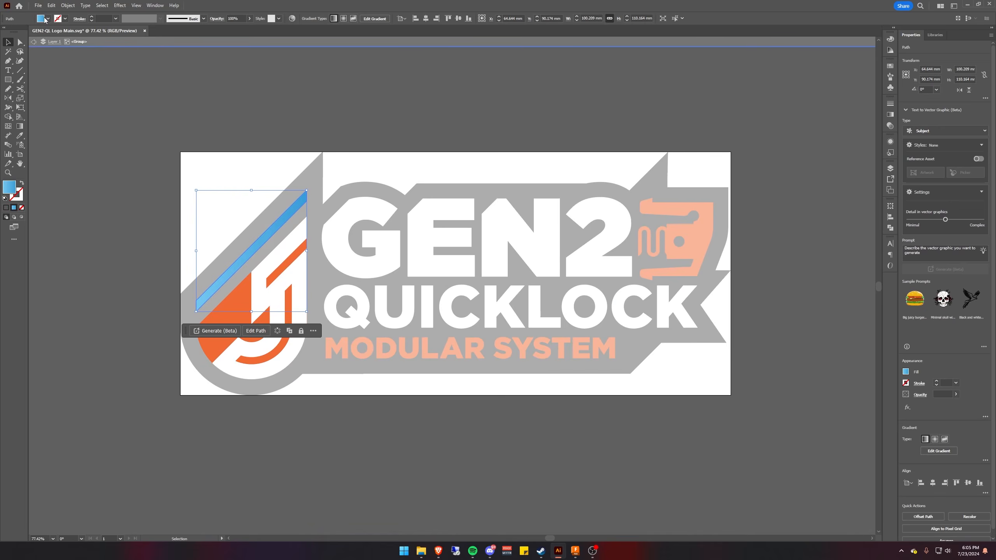
double_click(8, 189)
left_click_drag(334, 205, 197, 203)
left_click(369, 197)
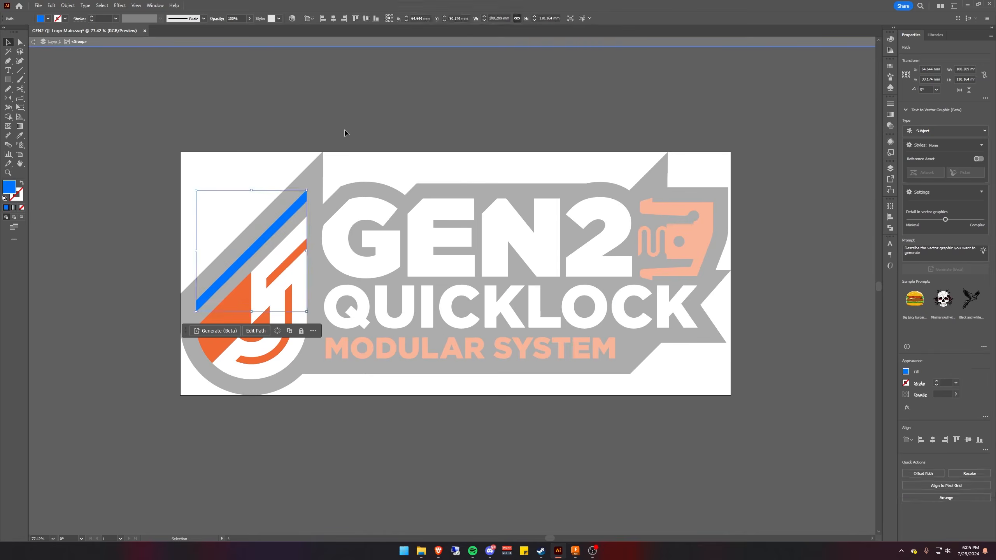
left_click(343, 122)
double_click(361, 129)
Export the logo in Autodesk RealDWG DXF format as GEN2-QL Logo Main.dxf to the PART 2 folder
left_click(38, 6)
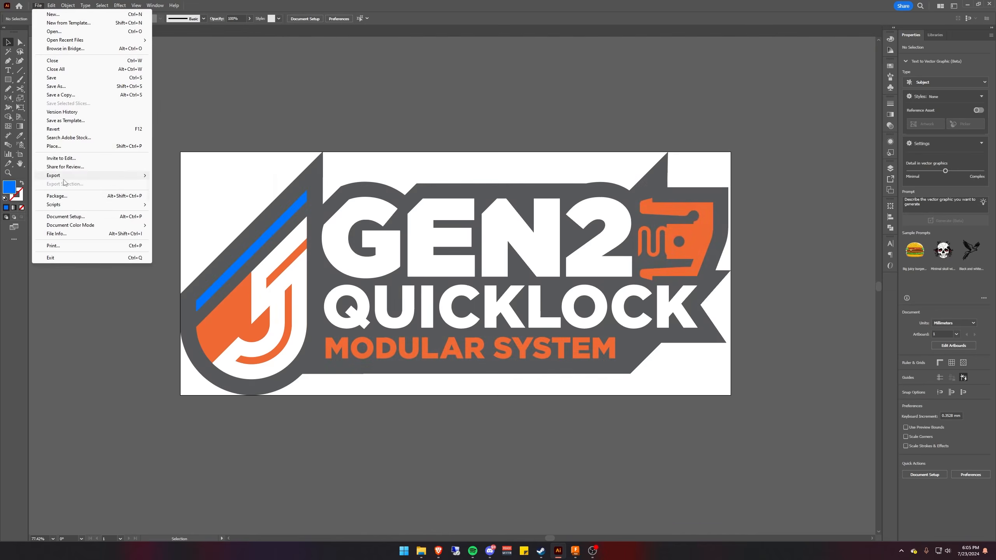
mouse_move(53, 175)
left_click(179, 185)
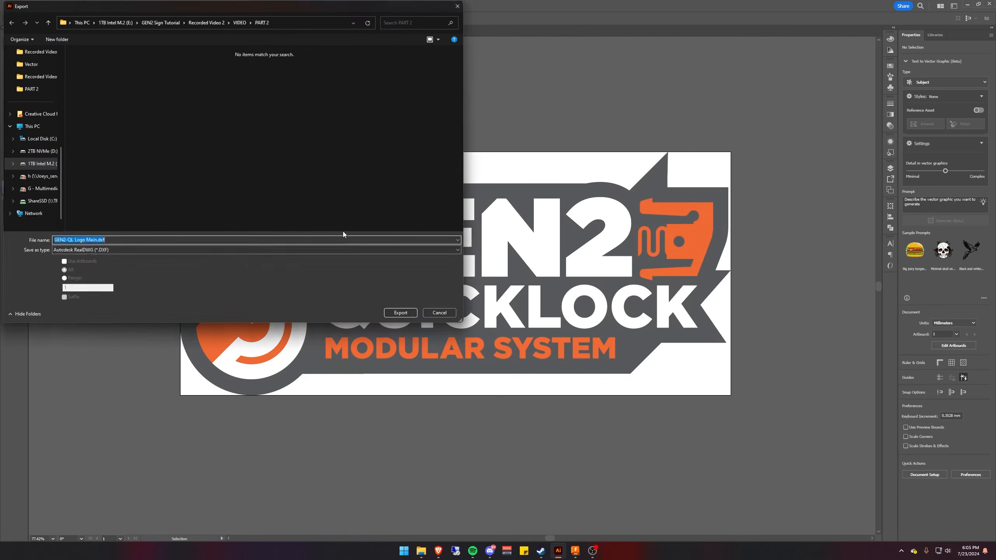
left_click(401, 313)
left_click(526, 367)
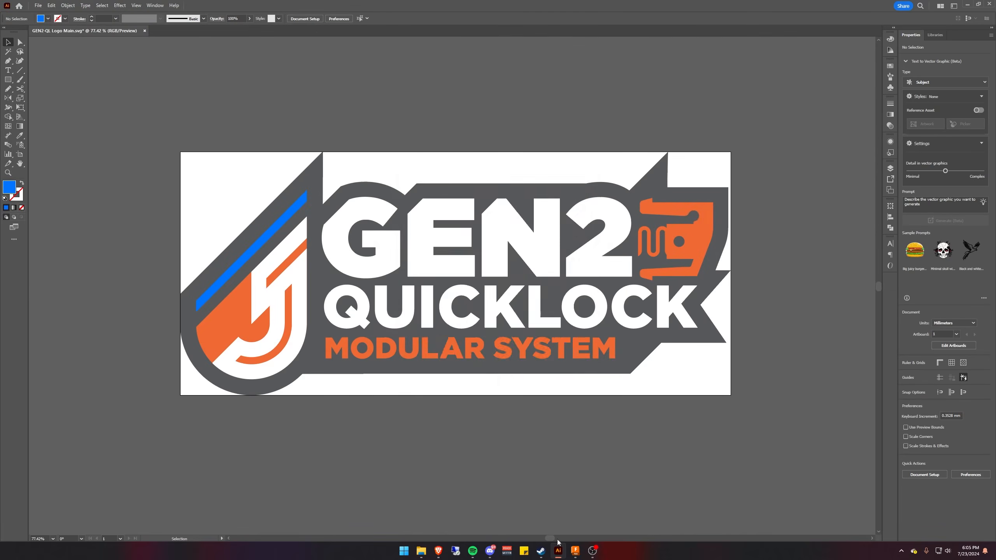
Switch to Autodesk Fusion and load the exported logo DXF from the computer for insertion on the XZ plane
left_click(576, 552)
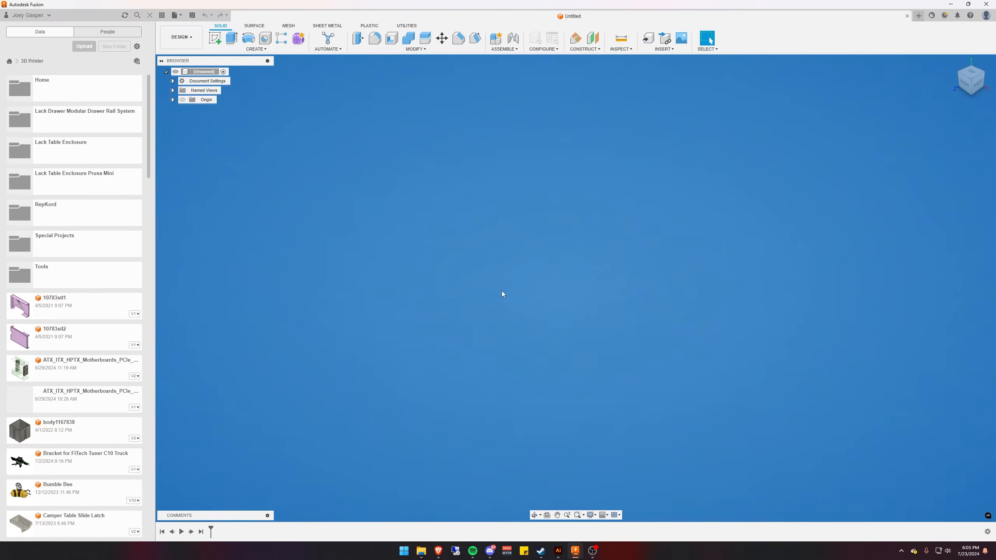
left_click(649, 49)
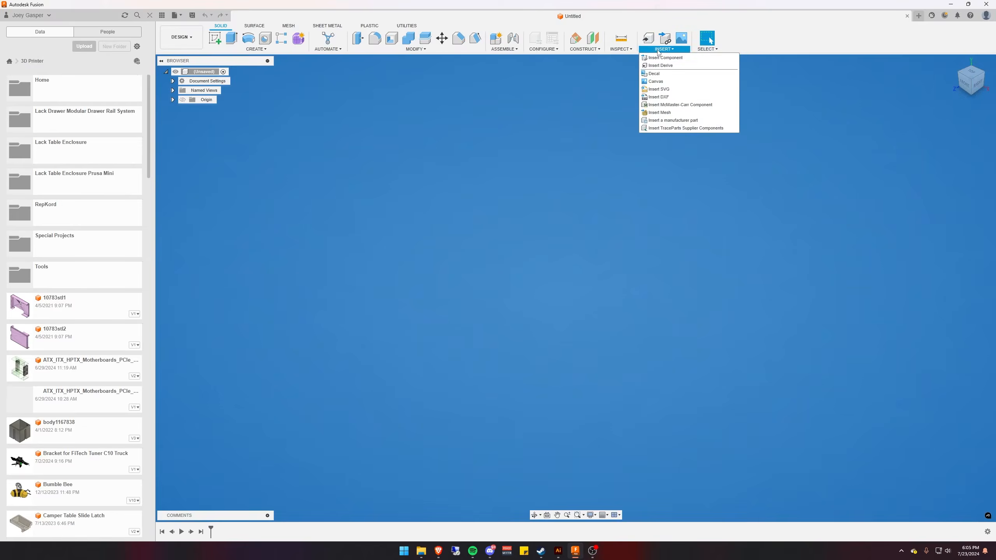
left_click(661, 98)
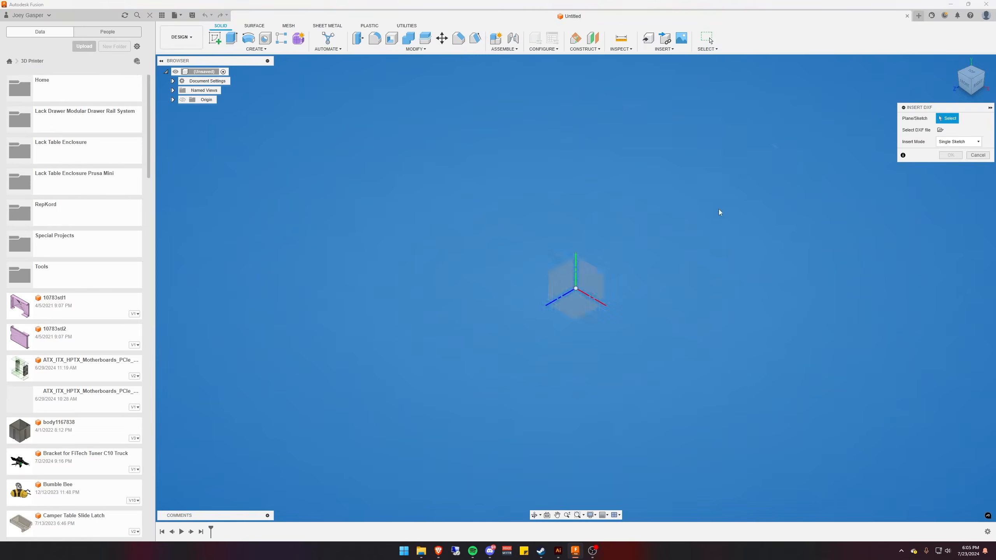
left_click(579, 316)
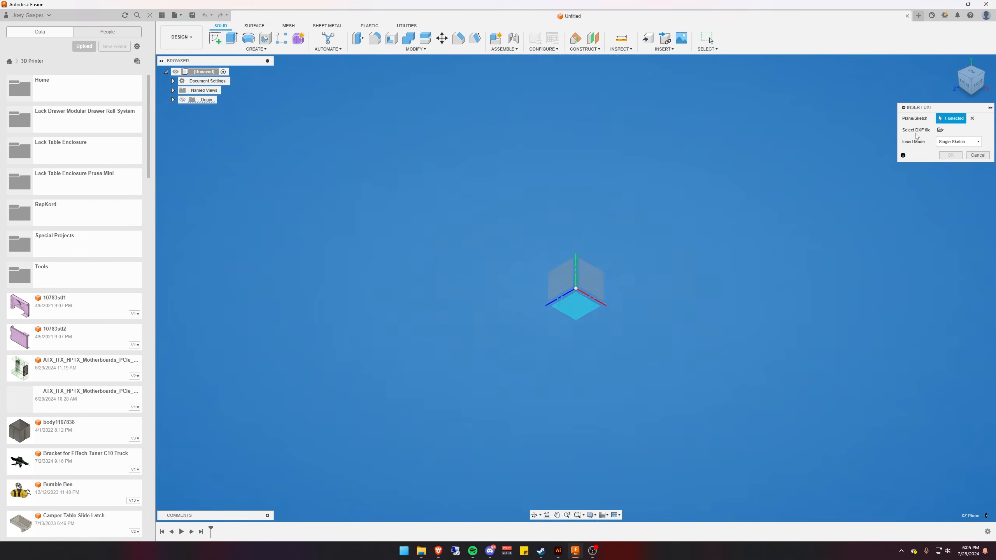
left_click(941, 130)
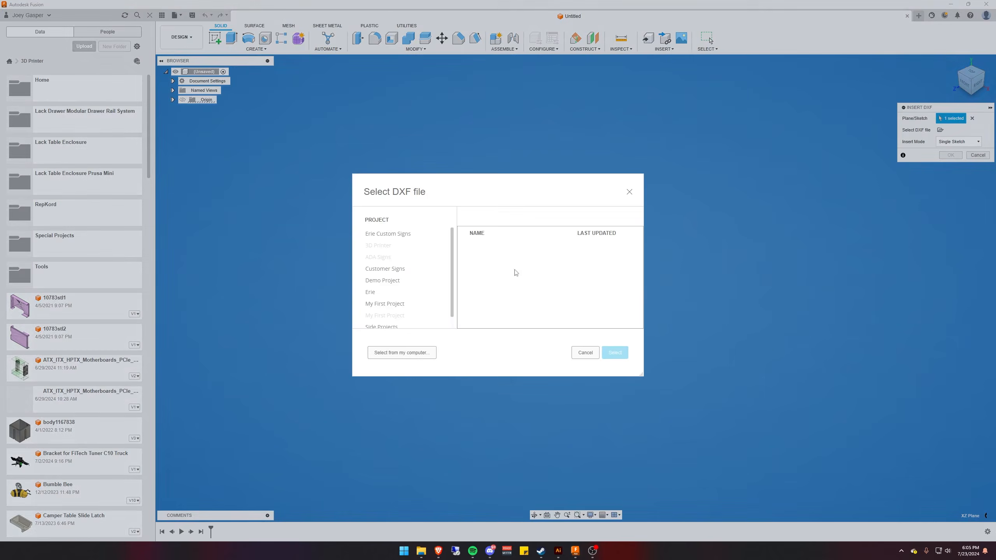
left_click(401, 353)
double_click(100, 80)
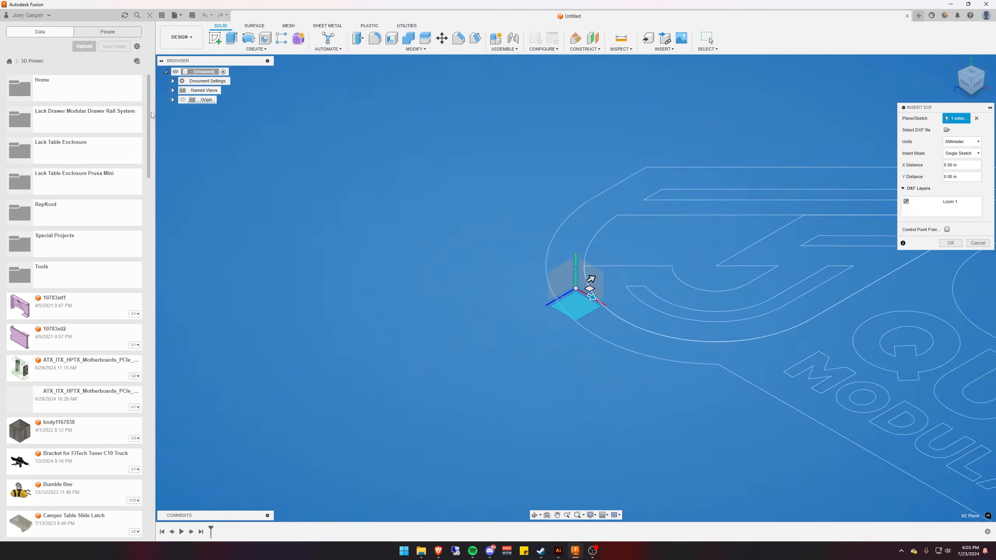
Insert the DXF as a single sketch with Millimeter units and zero X and Y distance
middle_click_drag(574, 281, 391, 339)
middle_click_drag(789, 215, 635, 108)
left_click(952, 243)
middle_click_drag(543, 144, 604, 179)
left_click(951, 243)
middle_click_drag(762, 204, 744, 205)
scroll(592, 187, "down", 2)
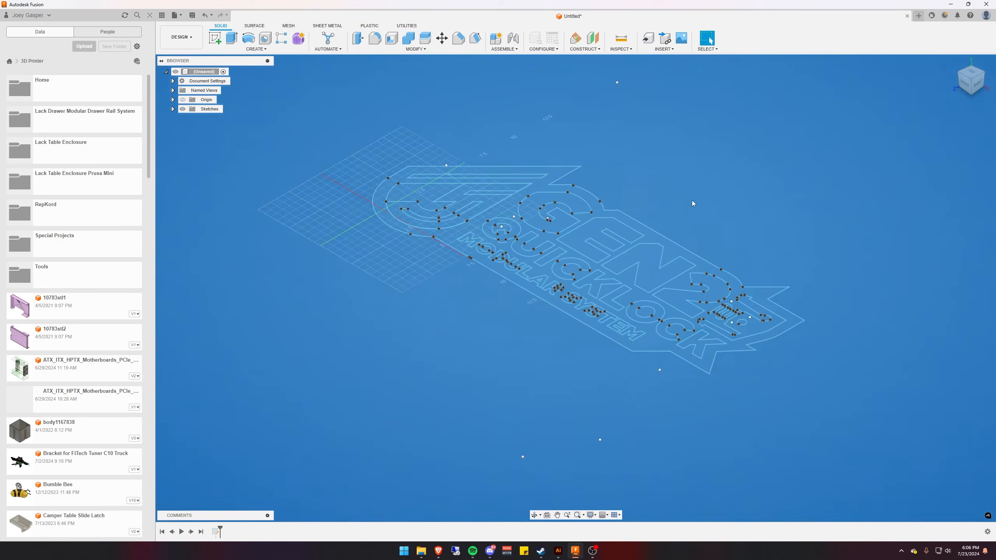
Change the design's active units to Millimeter
left_click(173, 81)
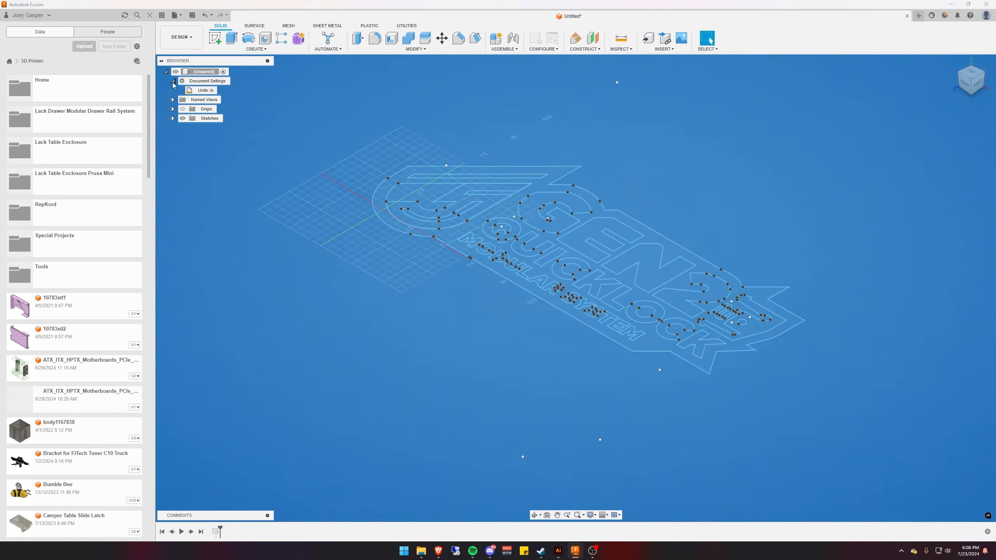
left_click(221, 90)
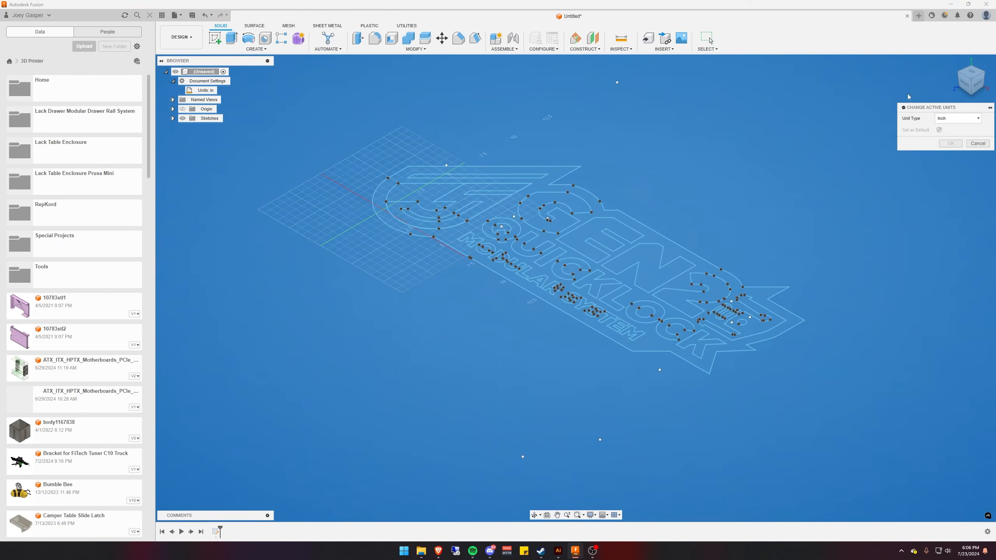
left_click(958, 118)
left_click(953, 128)
left_click(951, 143)
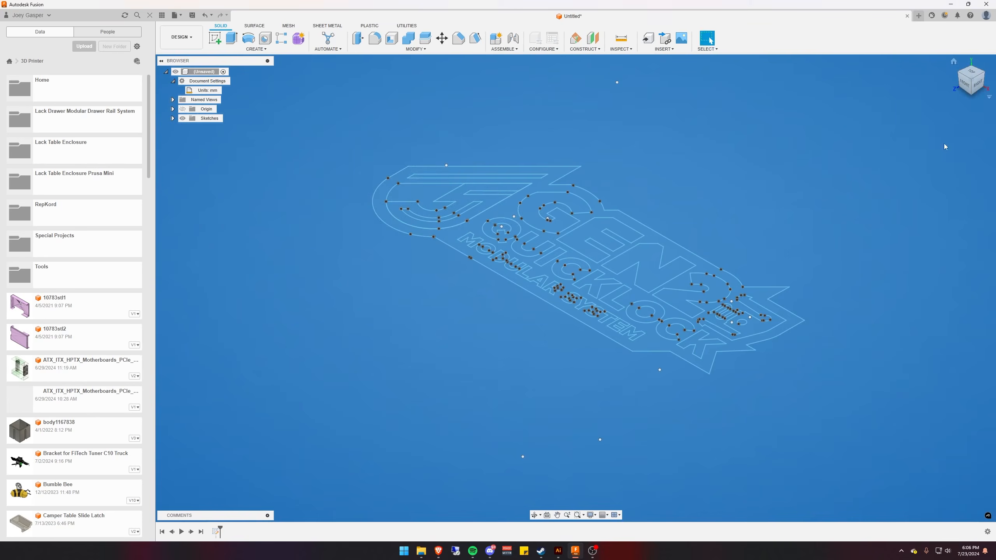
Measure the logo's overall length between the outermost points at opposite ends of its outline
left_click(621, 38)
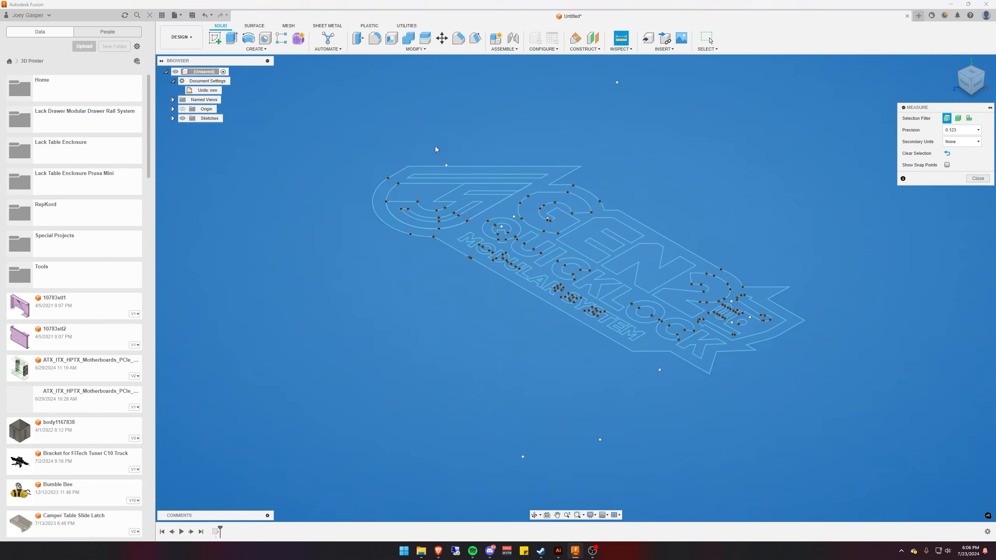
left_click(408, 167)
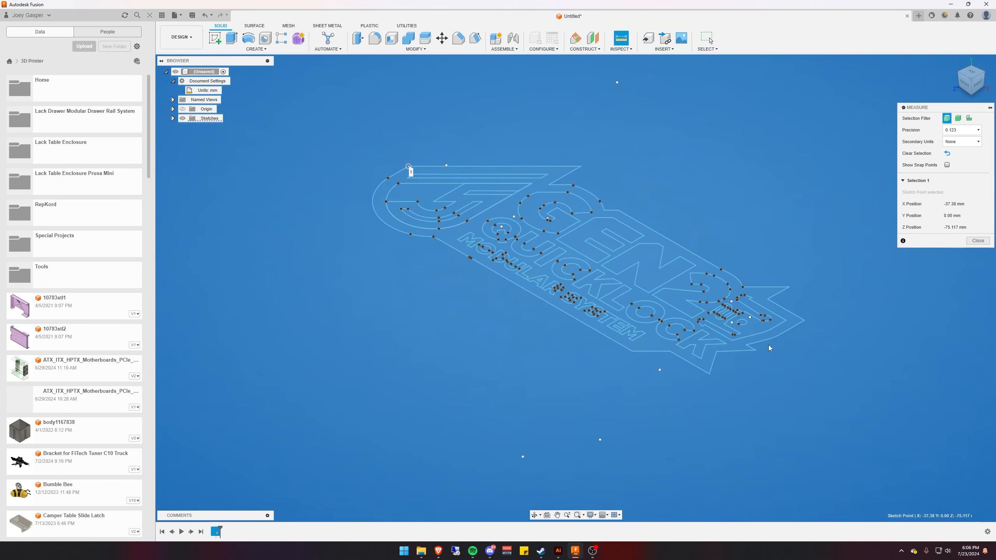
left_click(756, 351)
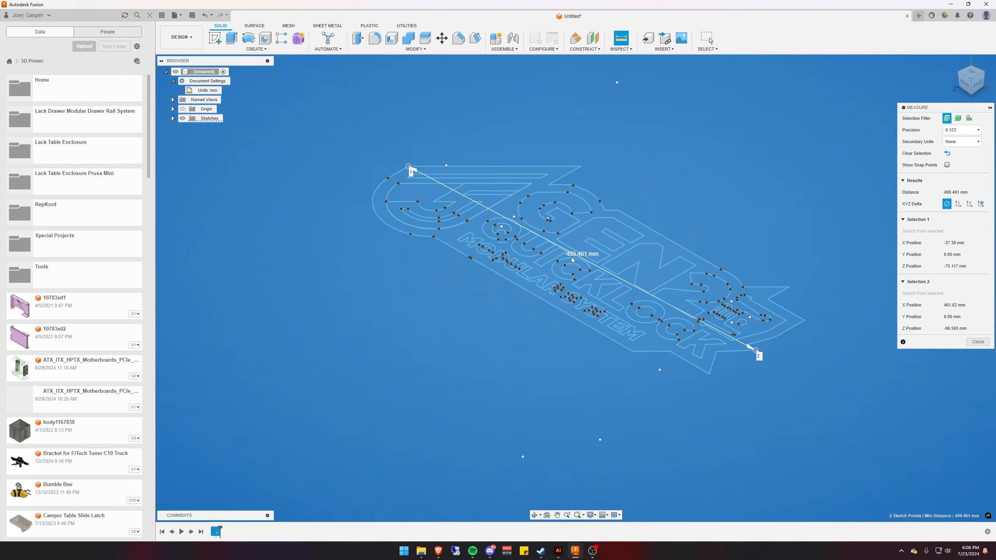
left_click(978, 341)
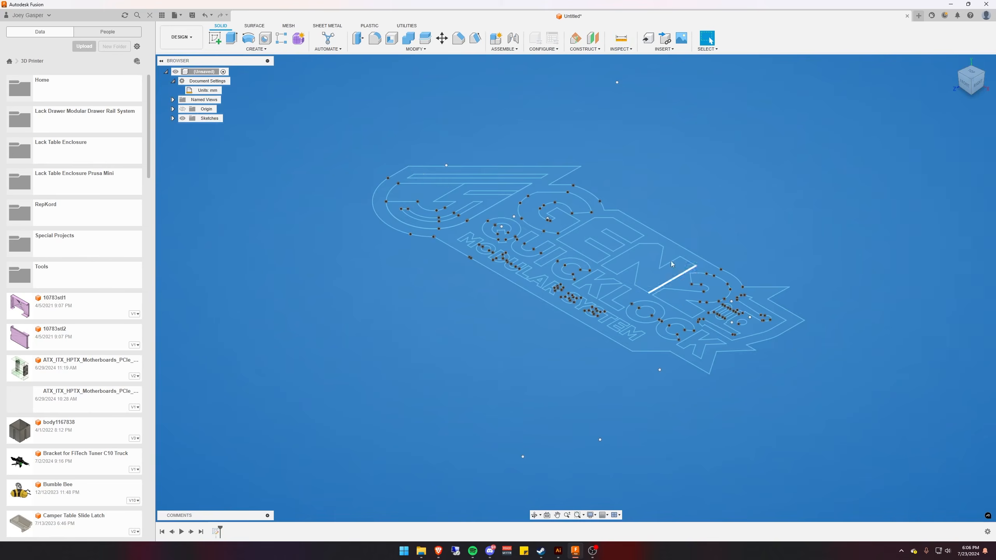
Select every profile of the imported logo sketch and extrude them -10 mm as a new body
scroll(574, 190, "down", 3)
mouse_move(490, 335)
middle_mouse_down("shift")
mouse_move(525, 341)
mouse_move(465, 298)
mouse_move(464, 348)
mouse_move(538, 335)
mouse_move(557, 298)
middle_mouse_up("shift")
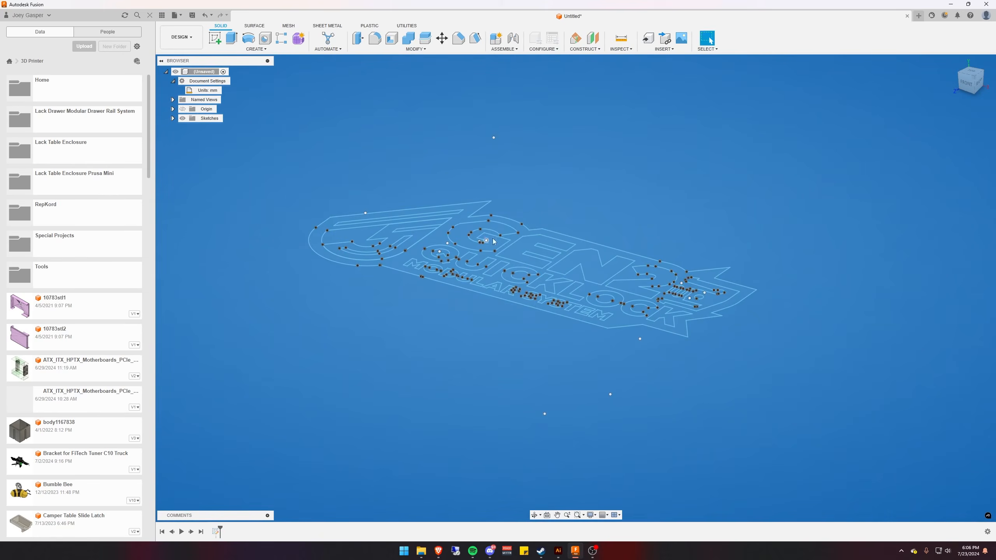
middle_click_drag(581, 218, 662, 205)
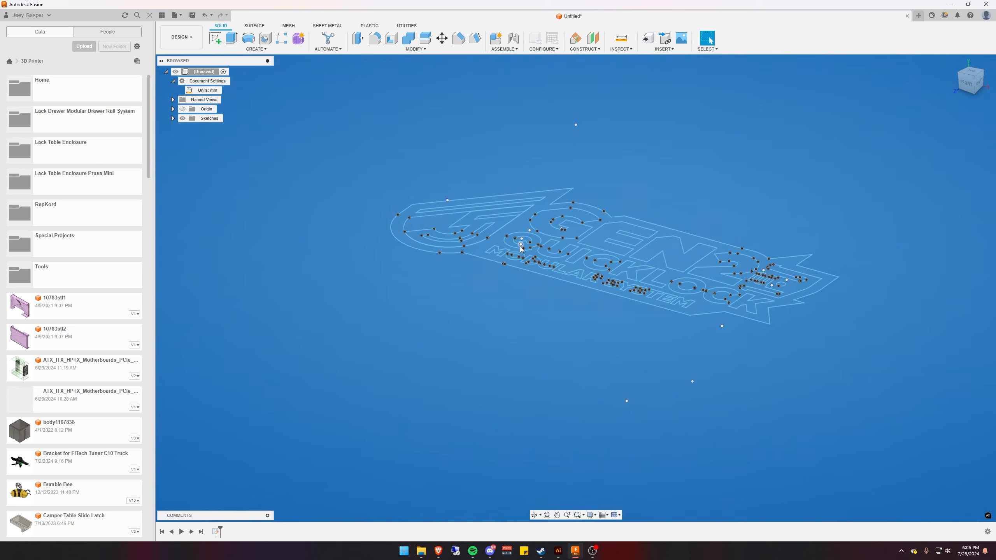
mouse_move(432, 300)
middle_mouse_down("shift")
mouse_move(449, 316)
mouse_move(561, 350)
mouse_move(505, 367)
middle_mouse_up("shift")
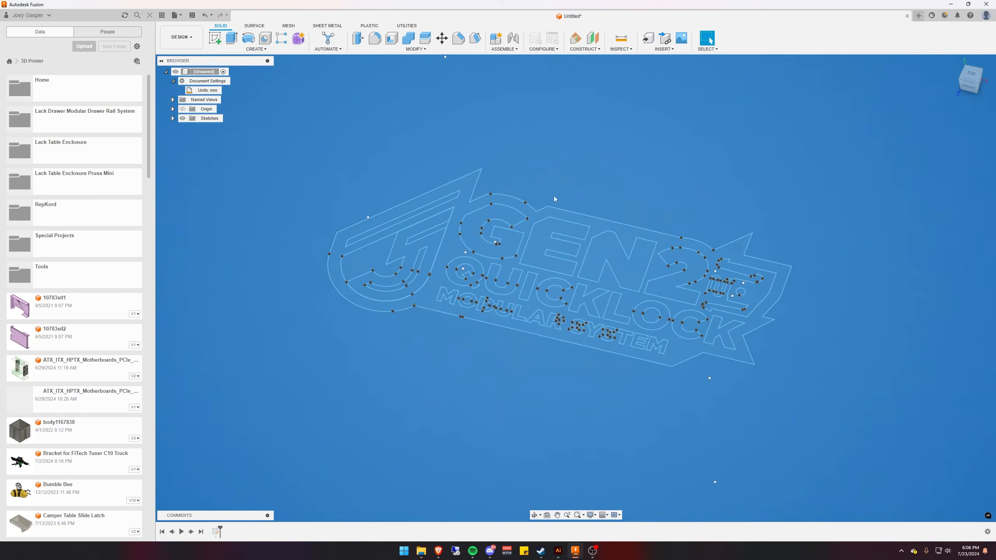
mouse_move(501, 367)
middle_mouse_down()
mouse_move(588, 354)
mouse_move(496, 365)
middle_mouse_up()
scroll(589, 353, "down", 1)
left_click_drag(301, 126, 841, 441)
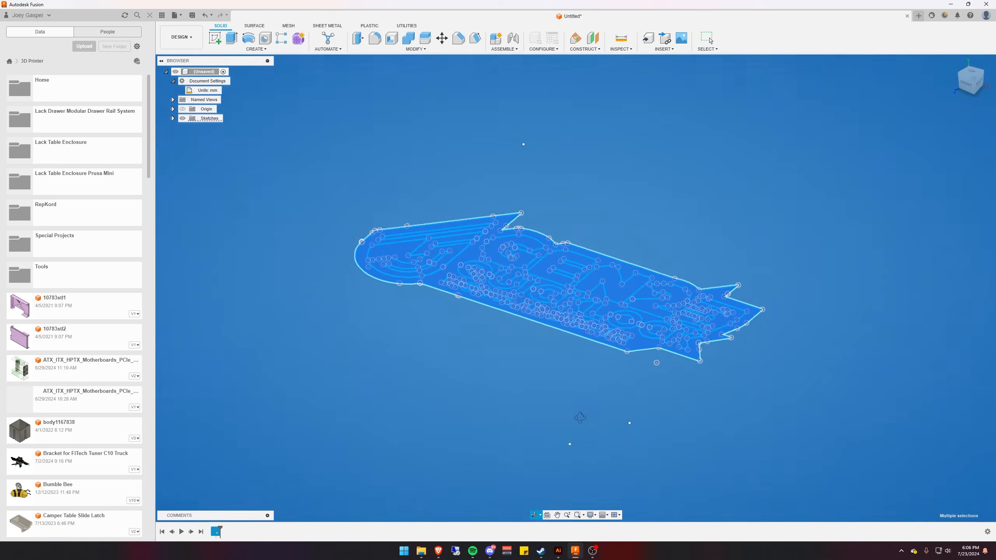
middle_click_drag(581, 419, 585, 429, "shift")
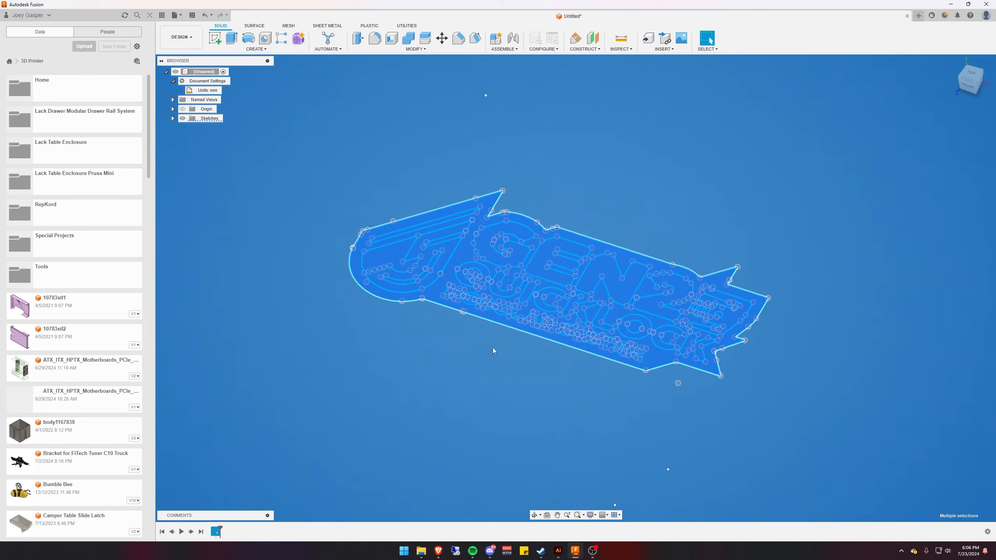
left_click(232, 37)
middle_click_drag(515, 360, 463, 328)
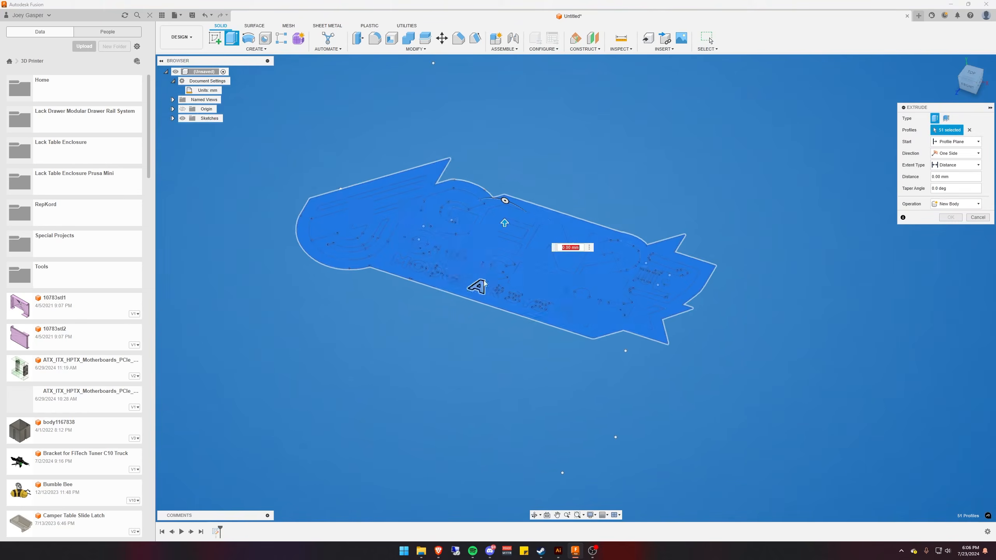
type("-10")
key("Return")
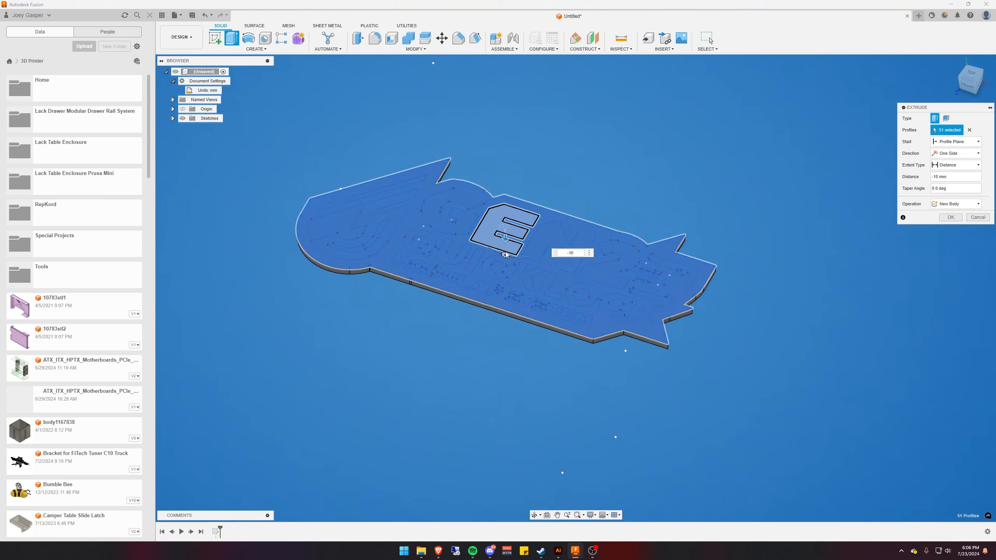
key("Return")
Make the GEN2-QL Logo Main sketch visible again over the extruded plate
middle_click_drag(570, 260, 477, 330, "shift")
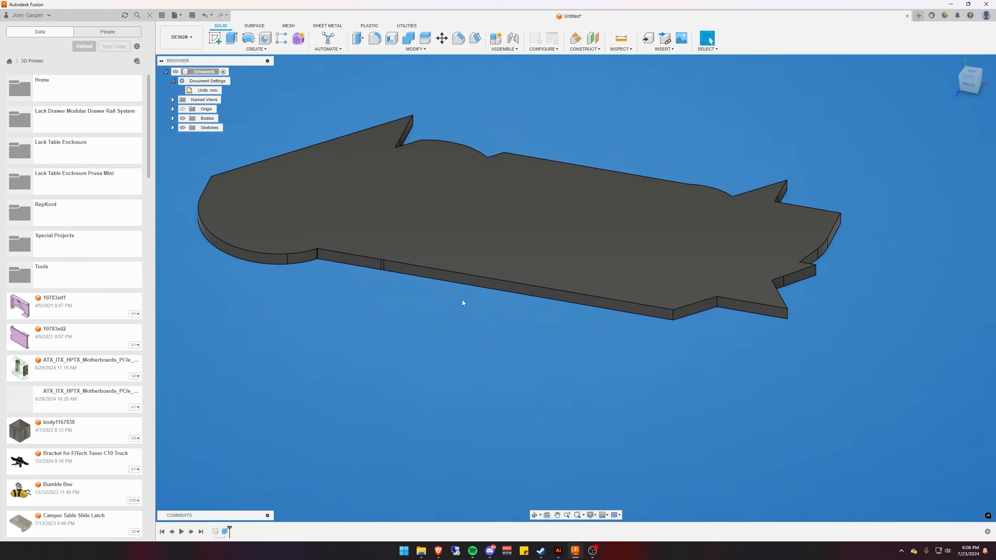
left_click(172, 128)
left_click(191, 137)
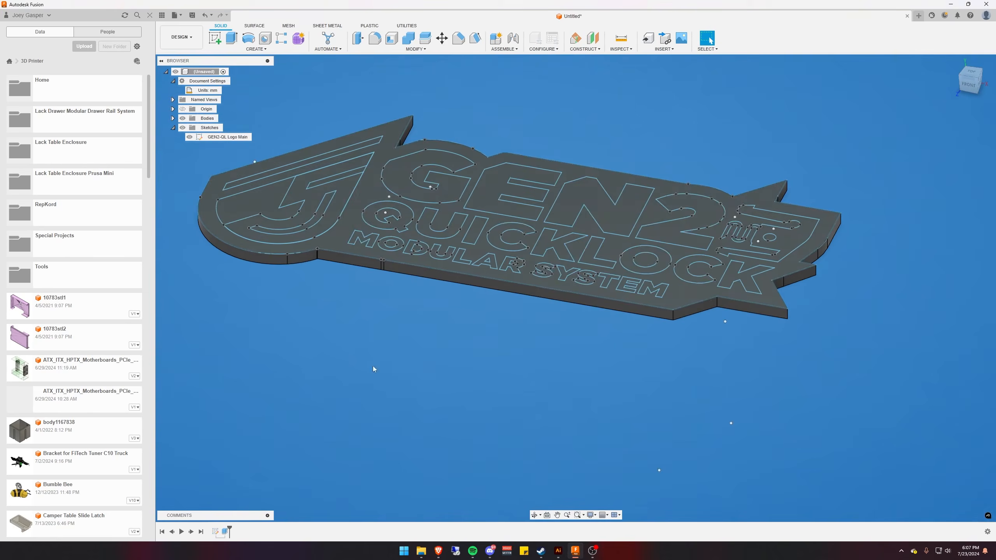
scroll(392, 365, "down", 3)
middle_click_drag(440, 365, 619, 380, "shift")
scroll(604, 285, "up", 5)
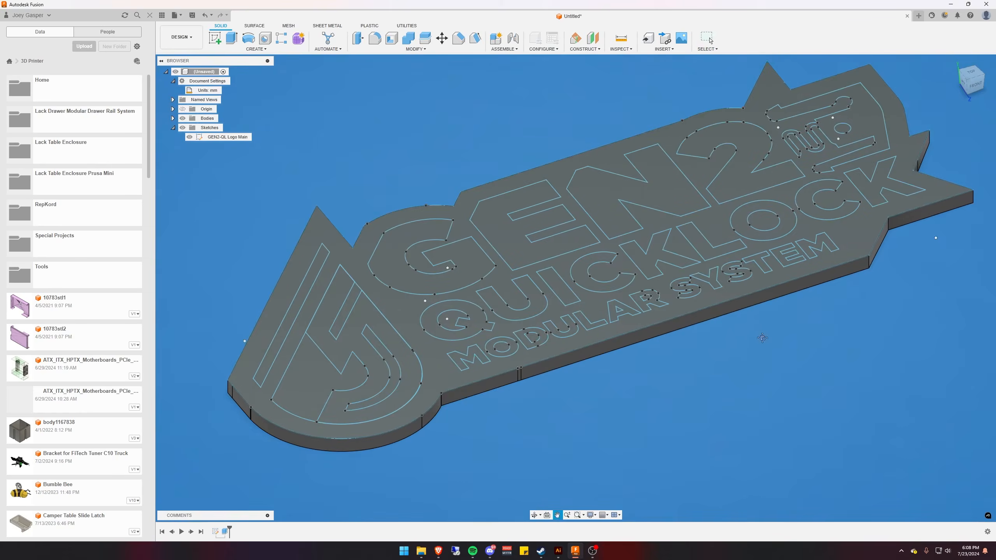
middle_click_drag(764, 340, 733, 362)
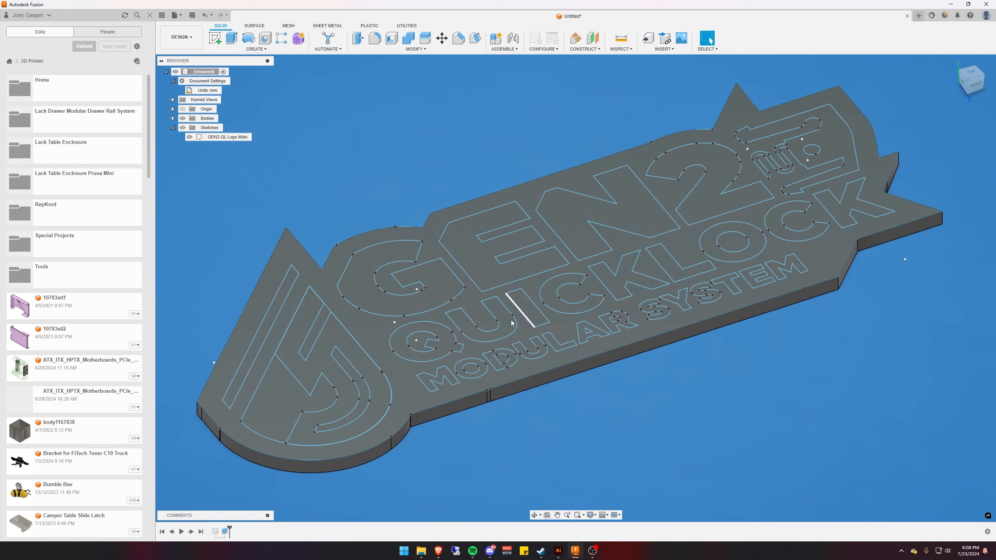
key("alt+Tab")
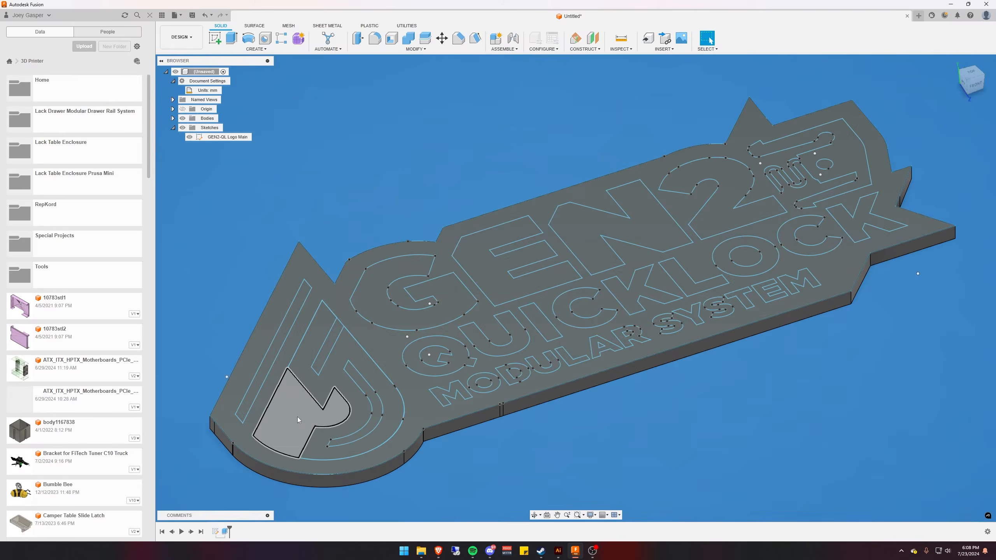
Extrude-cut the full teardrop emblem, the MODULAR SYSTEM letters and the bracket-shaped icon to a distance of -4 mm
left_click(297, 417)
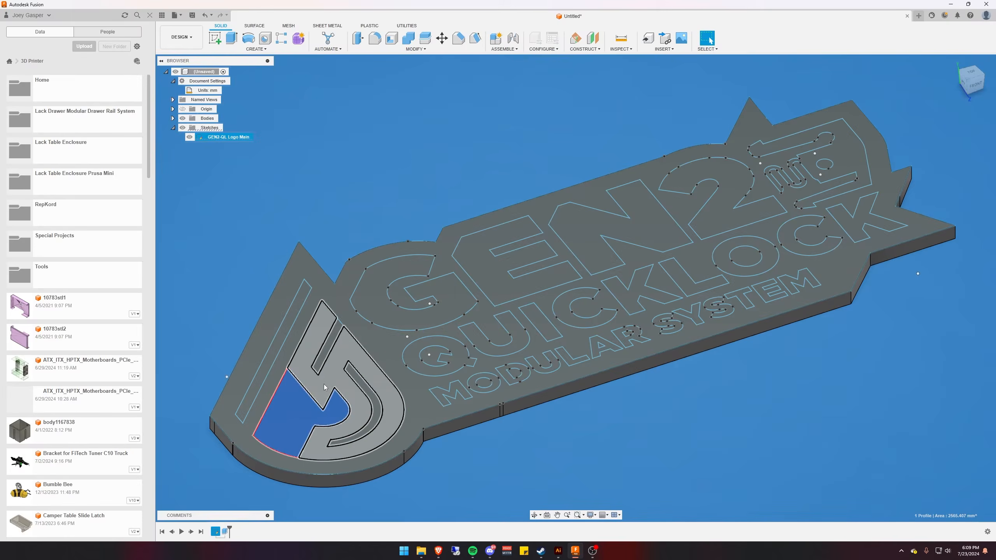
left_click(330, 376, "ctrl")
left_click(328, 350, "ctrl")
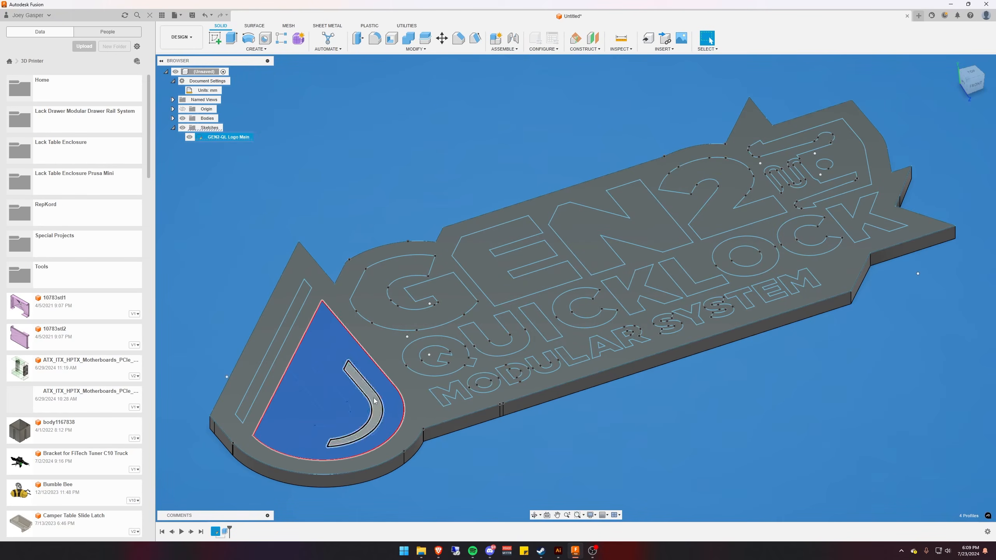
scroll(503, 406, "up", 3)
left_click(449, 377, "ctrl")
left_click(457, 371, "ctrl")
left_click(502, 351, "ctrl")
left_click(585, 326, "ctrl")
left_click(606, 311, "ctrl")
left_click(649, 314, "ctrl")
left_click(683, 298, "ctrl")
left_click(775, 280, "ctrl")
left_click(798, 267, "ctrl")
middle_click_drag(798, 267, 504, 381)
left_click(543, 365, "ctrl")
left_click(584, 348, "ctrl")
left_click(617, 341, "ctrl")
left_click(654, 331, "ctrl")
left_click(735, 153, "ctrl")
key("e")
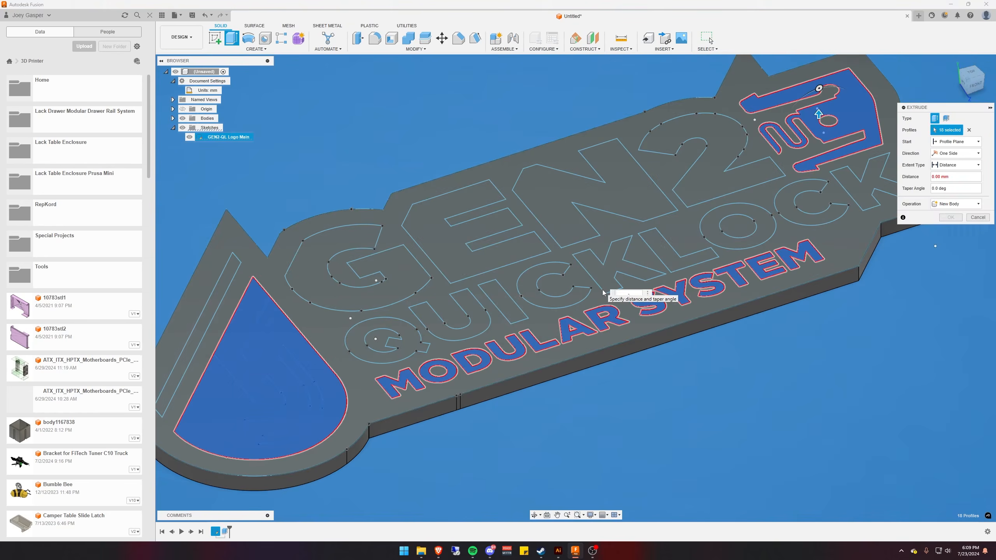
type("-3")
key("Return")
type("-4")
key("Return")
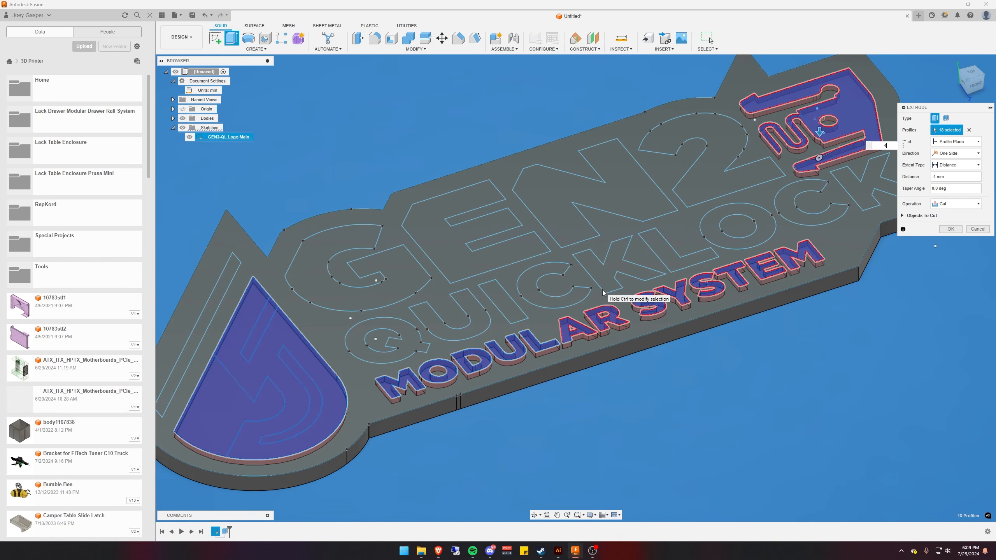
key("Return")
Inspect the recesses with the GEN2-QL Logo Main sketch hidden, and restore the sketch's visibility and the fitted view
left_click(189, 137)
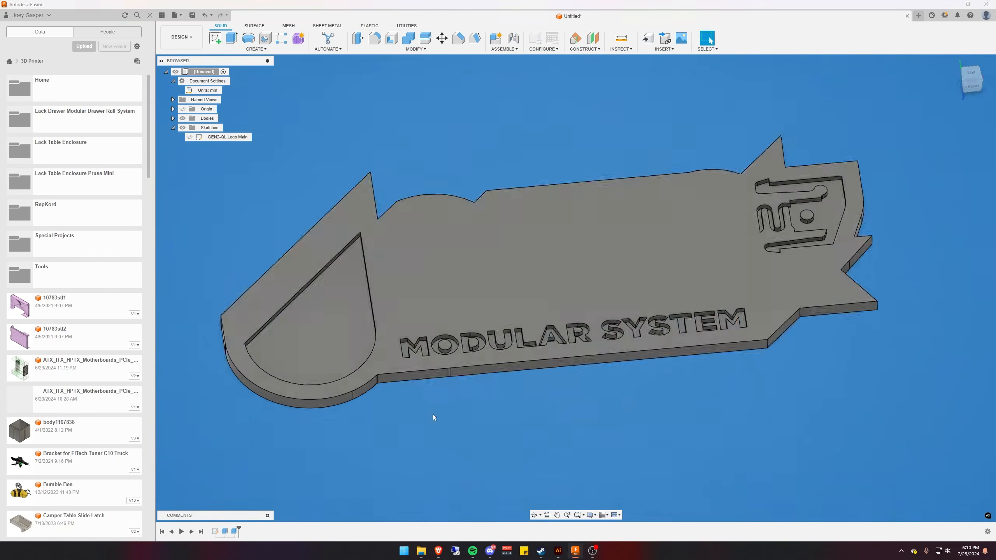
middle_click_drag(433, 417, 481, 349, "shift")
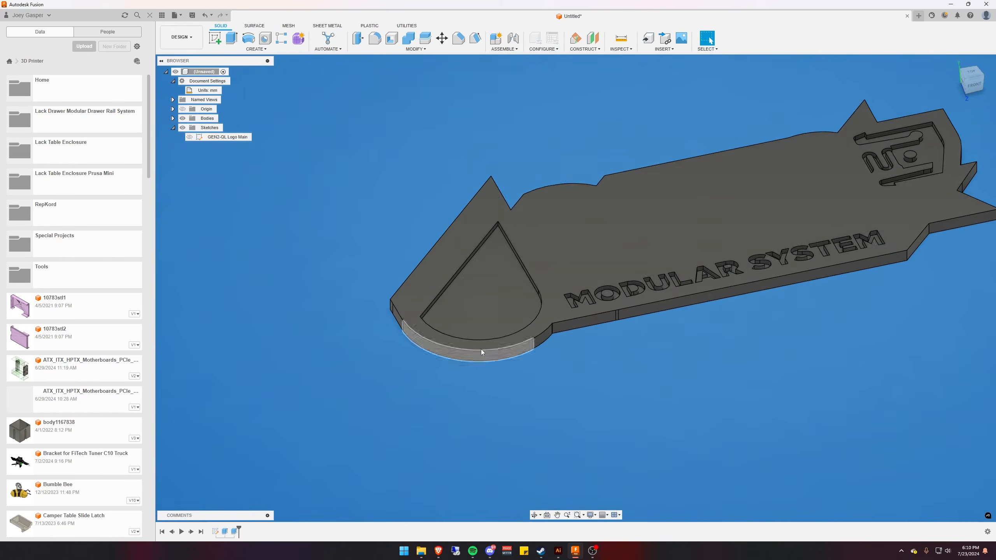
left_click(190, 137)
key("F6")
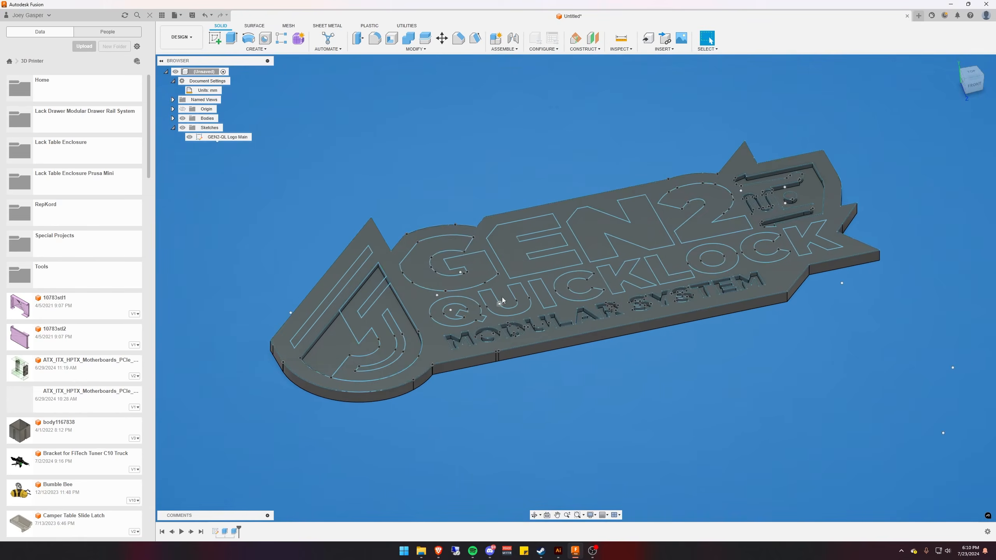
Extrude-cut all GEN2 and QUICKLOCK letter profiles into the plate to a distance of -2 mm
left_click(479, 273)
left_click(514, 262)
left_click(601, 241)
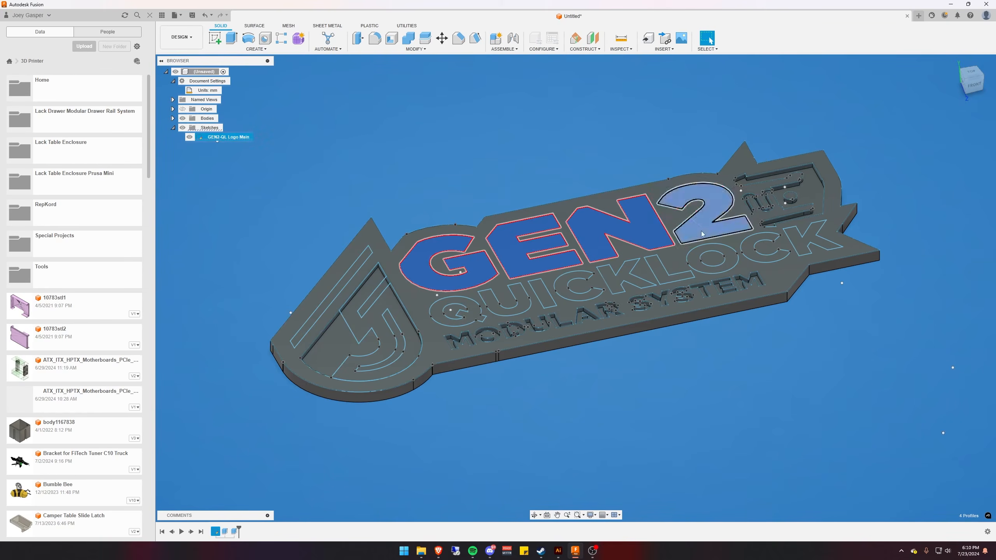
left_click(696, 227)
left_click(804, 240)
left_click(751, 255)
left_click(693, 261)
left_click(663, 267)
left_click(612, 279)
left_click(561, 291)
left_click(542, 292)
left_click(489, 302)
left_click(435, 314)
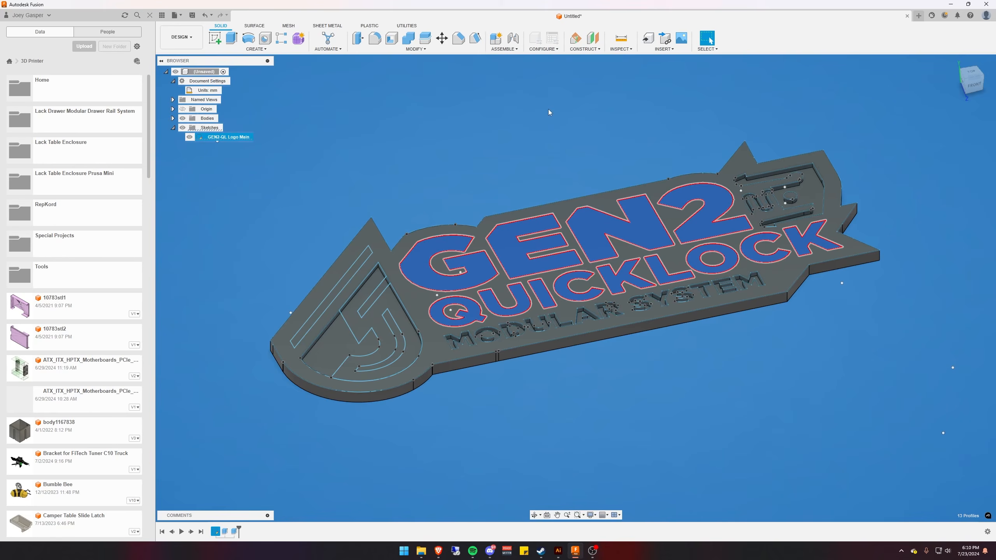
key("e")
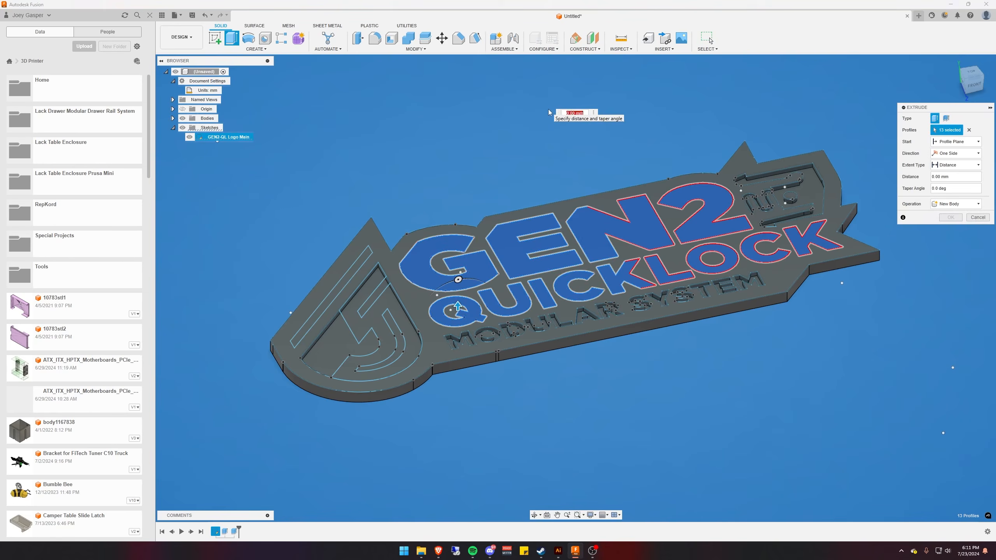
key("Return")
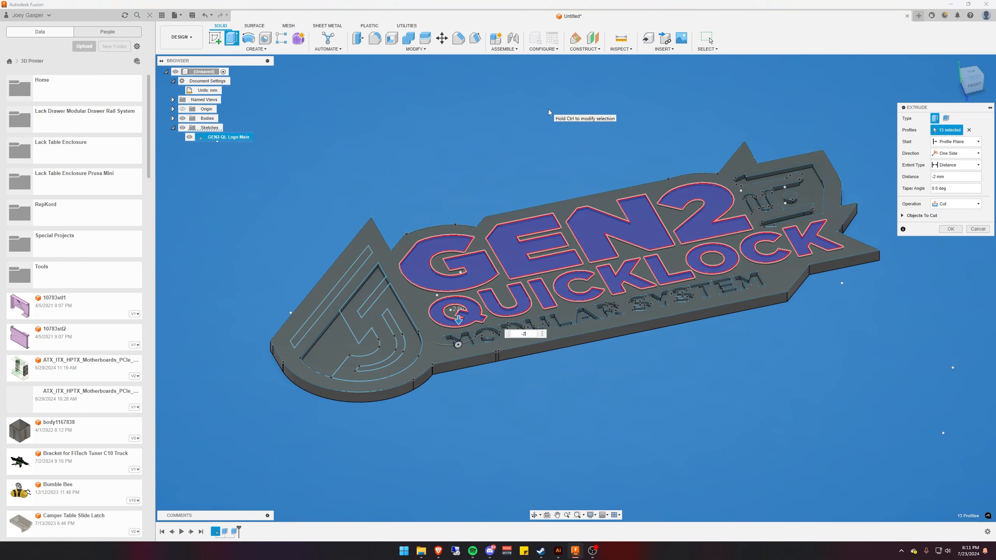
key("Return")
Extrude-cut the long slanted stripe beside the teardrop emblem into the plate
middle_click_drag(505, 381, 544, 386, "shift")
middle_click_drag(543, 387, 707, 364)
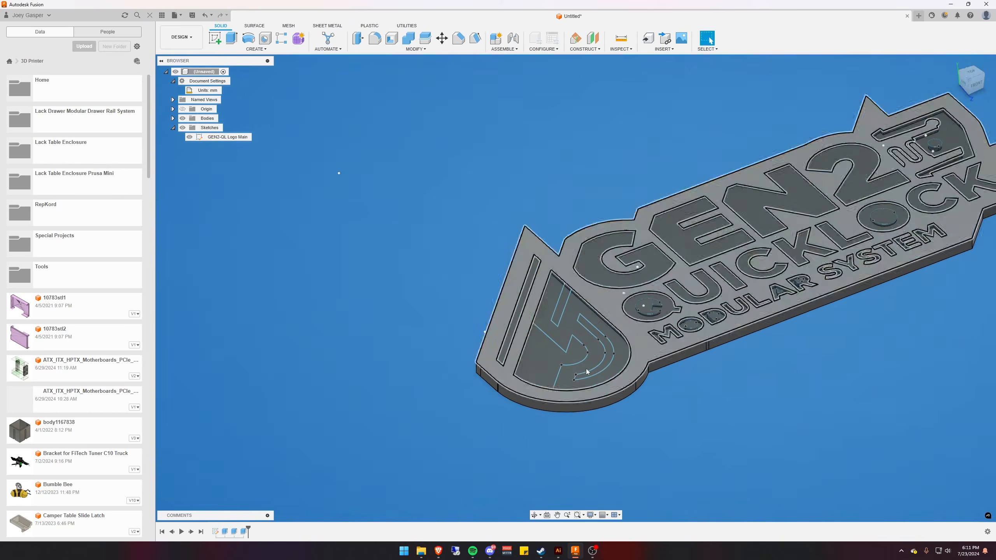
scroll(520, 316, "up", 4)
left_click(525, 289)
key("e")
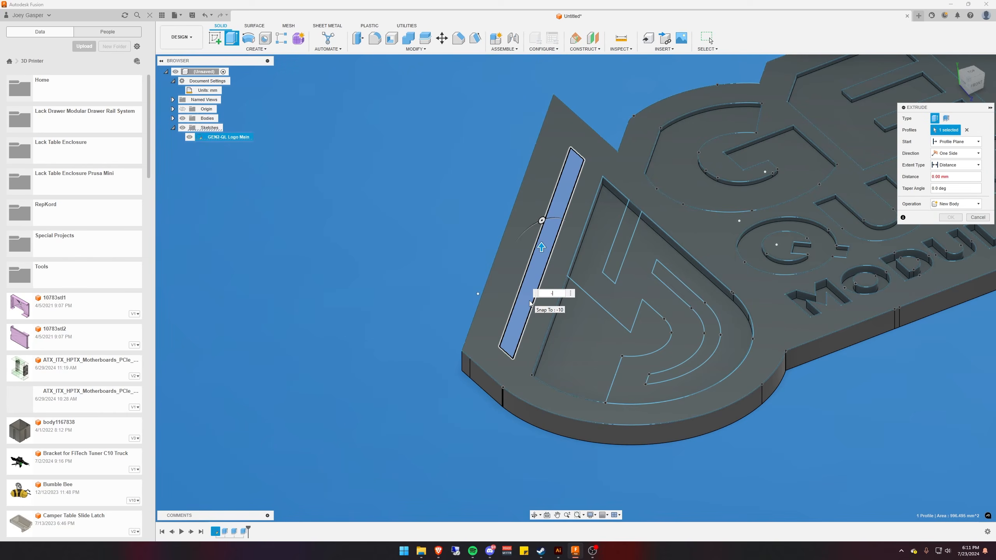
key("Return")
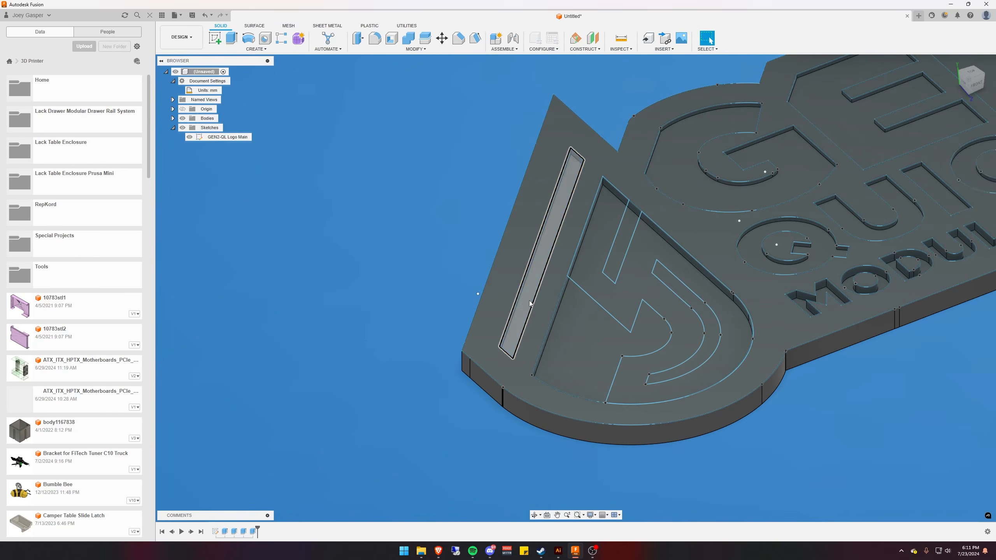
Hide the GEN2-QL Logo Main sketch and examine the recessed sign, especially its teardrop end
scroll(616, 303, "down", 4)
middle_click_drag(866, 334, 750, 356)
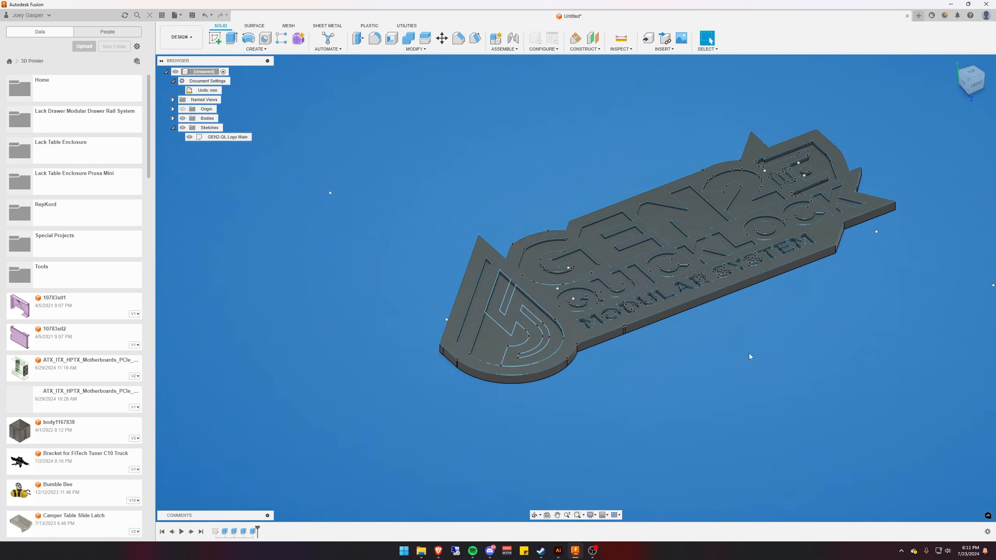
left_click(190, 137)
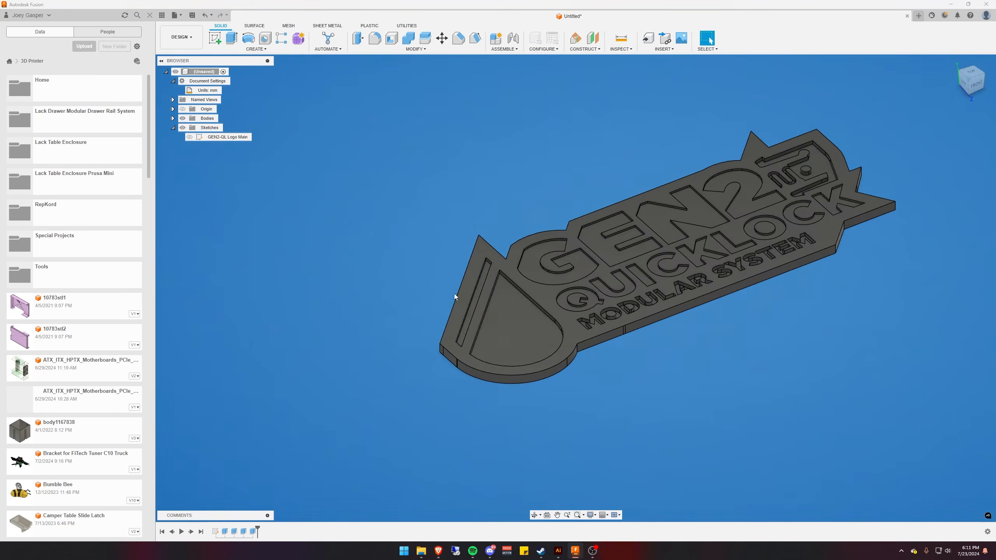
mouse_move(768, 335)
middle_mouse_down("shift")
mouse_move(749, 336)
mouse_move(746, 349)
mouse_move(779, 327)
middle_mouse_up("shift")
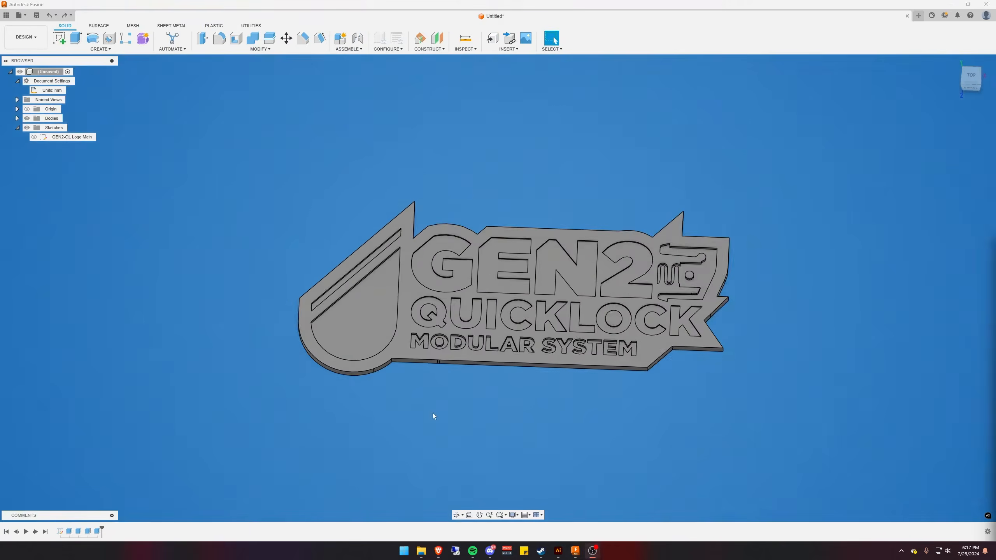
scroll(344, 415, "up", 5)
scroll(345, 415, "down", 4)
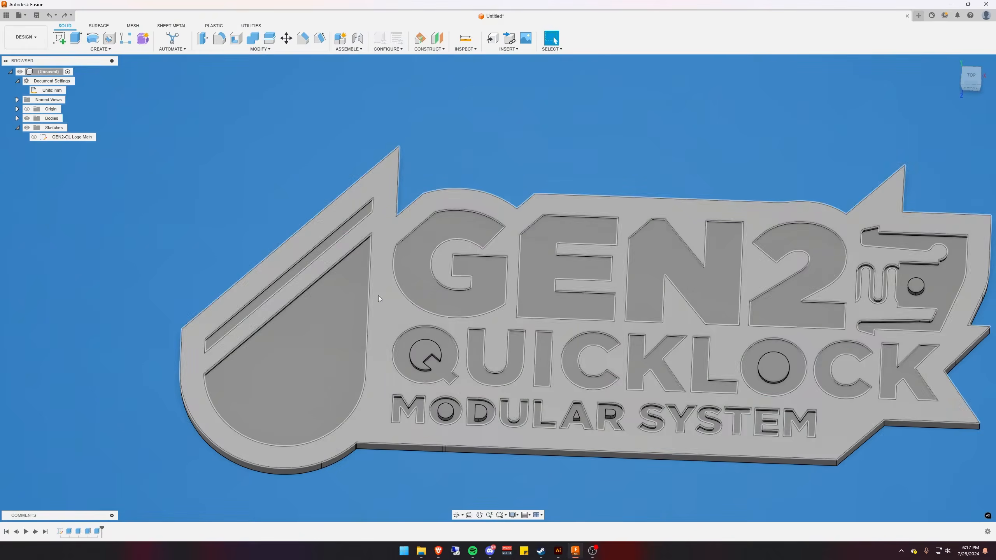
middle_click_drag(393, 367, 570, 287)
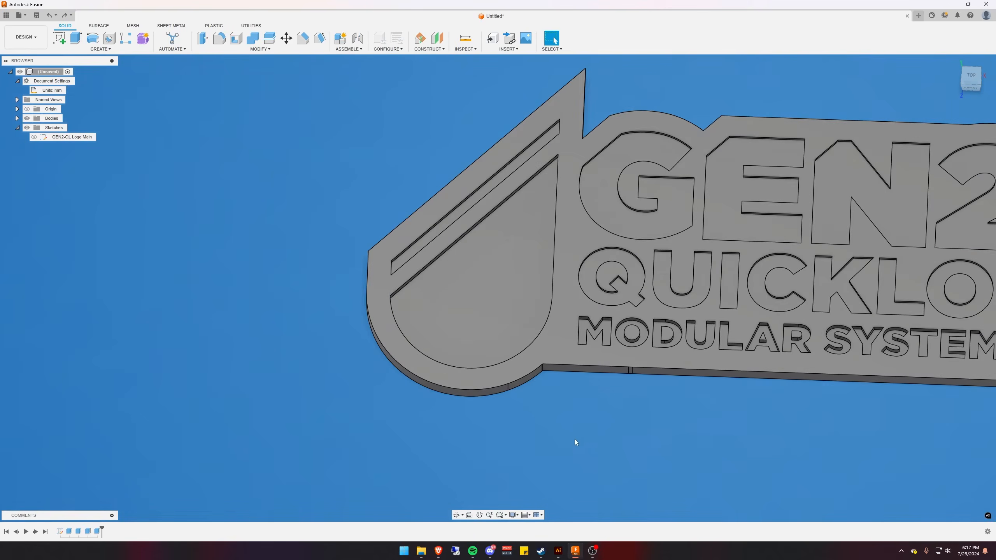
Start a new sketch on the sign plate's top face
middle_click_drag(562, 439, 577, 426, "shift")
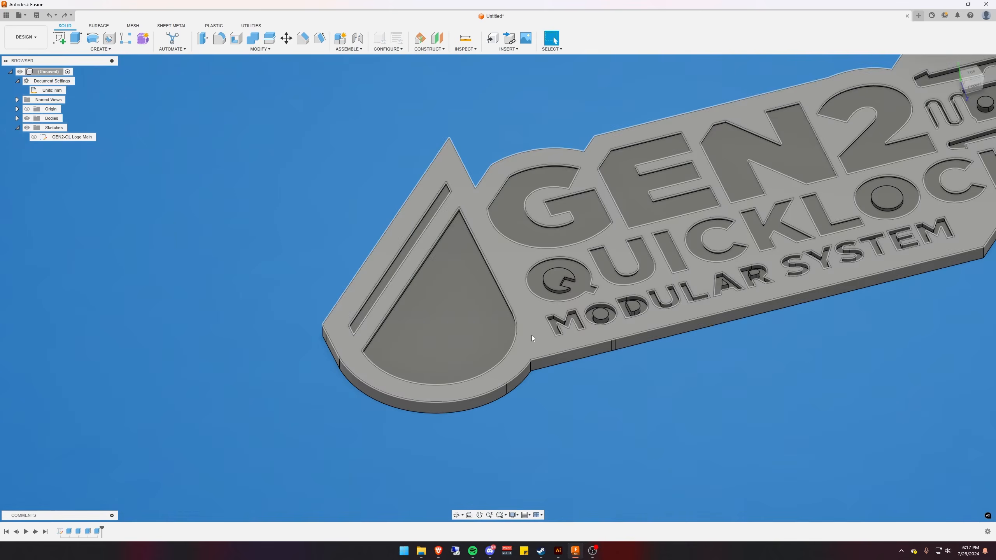
left_click(531, 335)
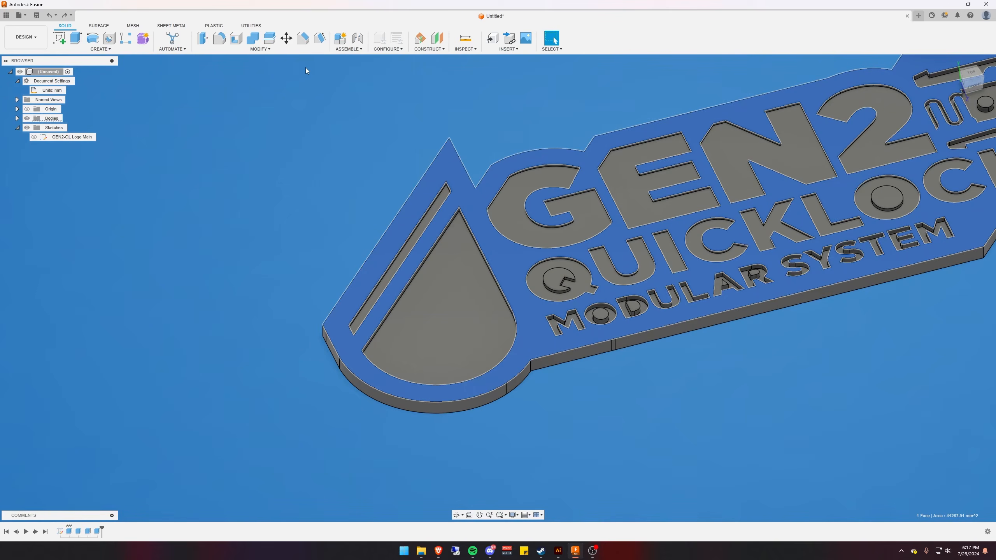
key("l")
middle_click_drag(629, 181, 389, 235)
middle_click_drag(449, 174, 315, 224)
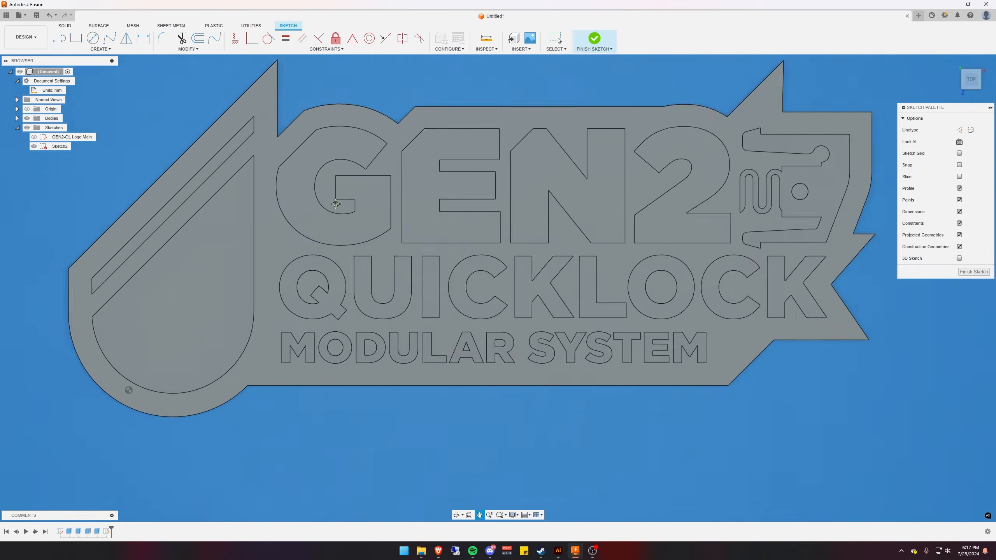
Offset the teardrop recess outline outward with an offset position of -0.2 mm
left_click(198, 39)
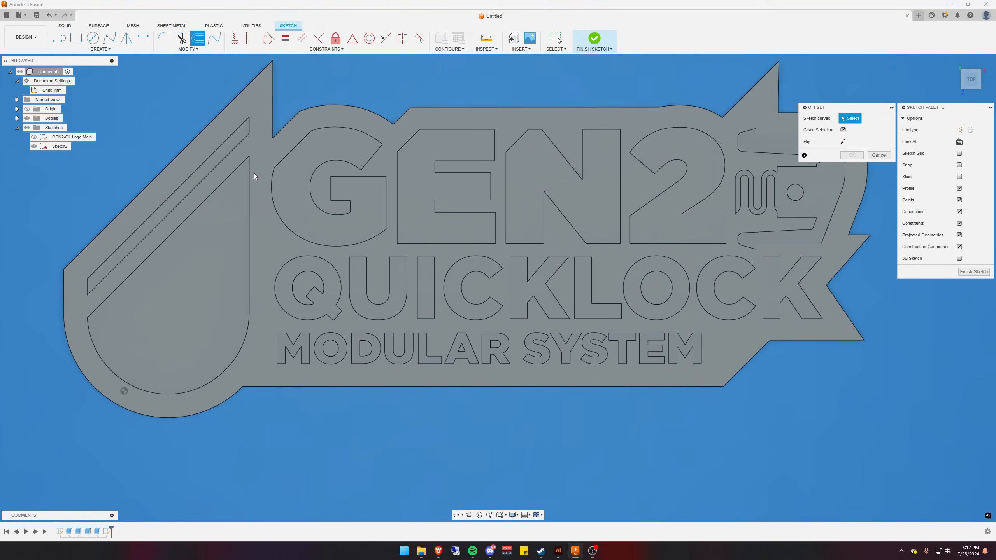
left_click(249, 182)
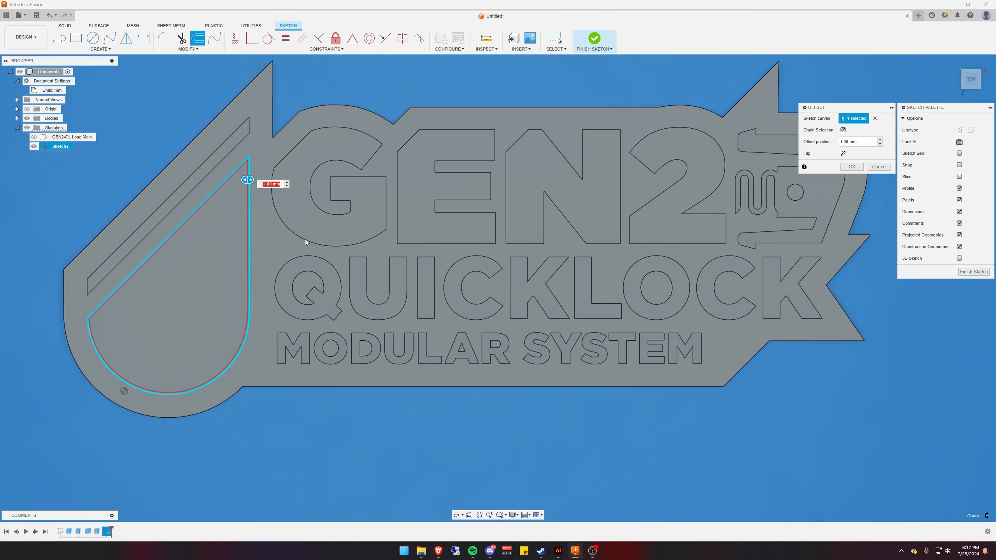
scroll(232, 178, "up", 5)
mouse_move(296, 189)
left_mouse_down()
mouse_move(325, 187)
mouse_move(299, 189)
mouse_move(315, 187)
left_mouse_up()
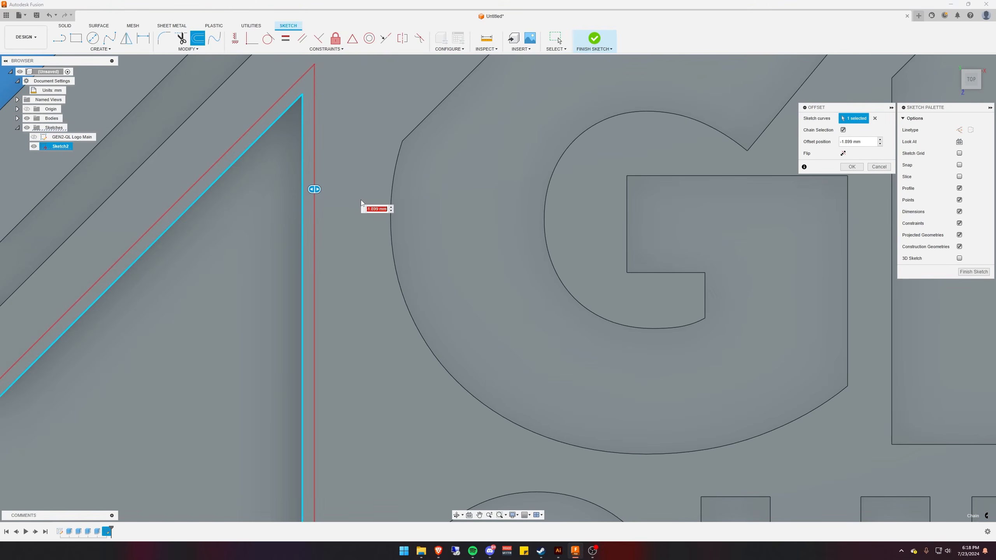
type("-.2")
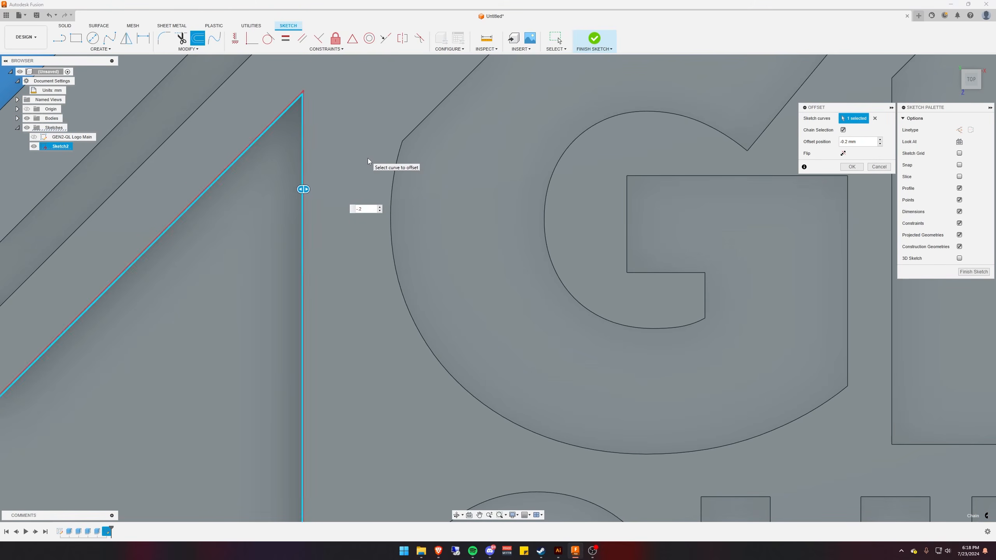
key("Return")
scroll(235, 84, "up", 6)
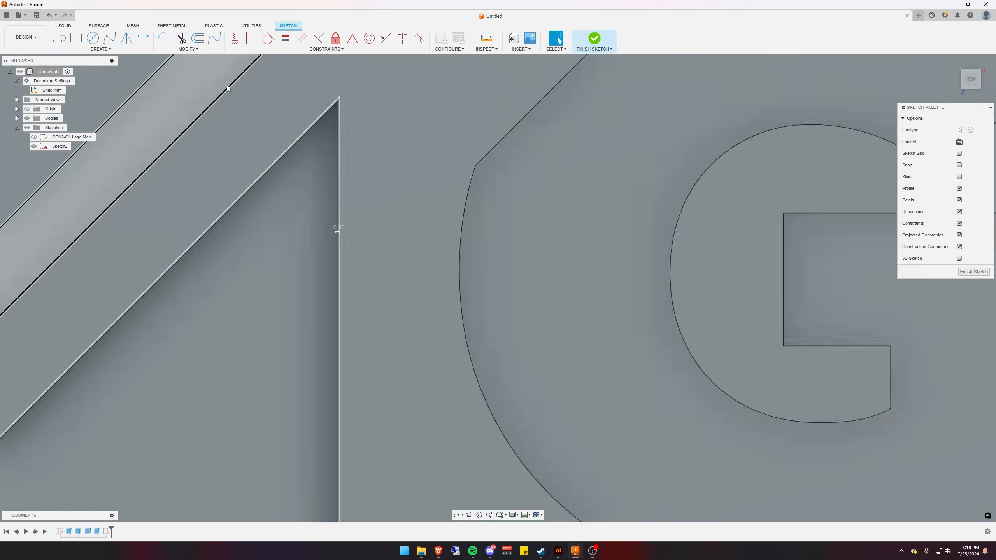
scroll(414, 130, "down", 6)
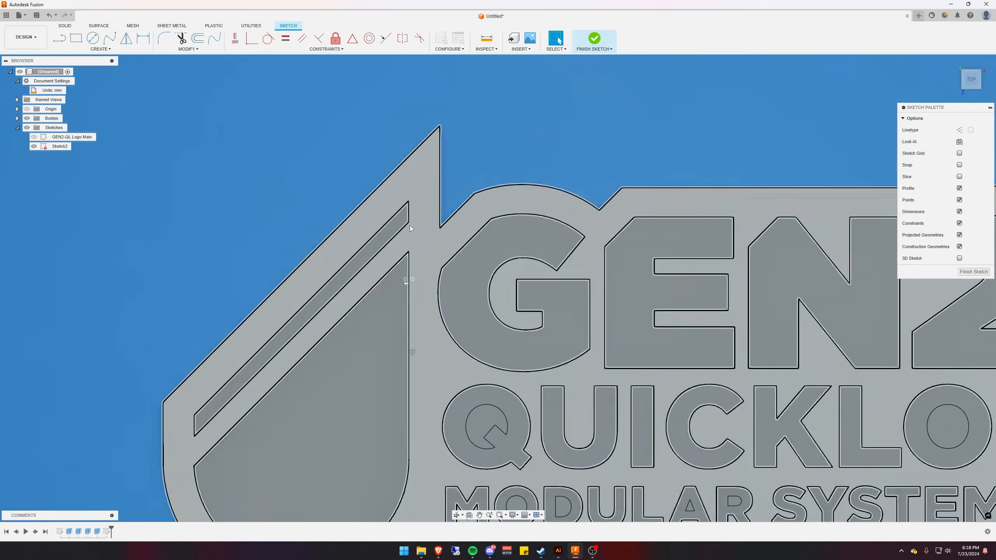
Offset the outline of the slanted stripe beside the teardrop outward by -0.2 mm
scroll(410, 227, "up", 3)
key("o")
left_click(410, 234)
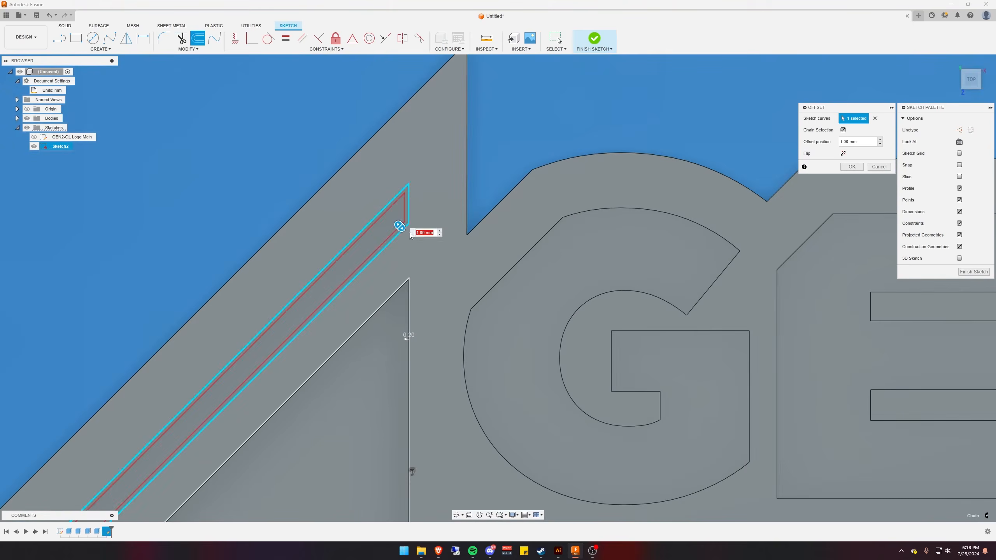
type("-.2")
key("Return")
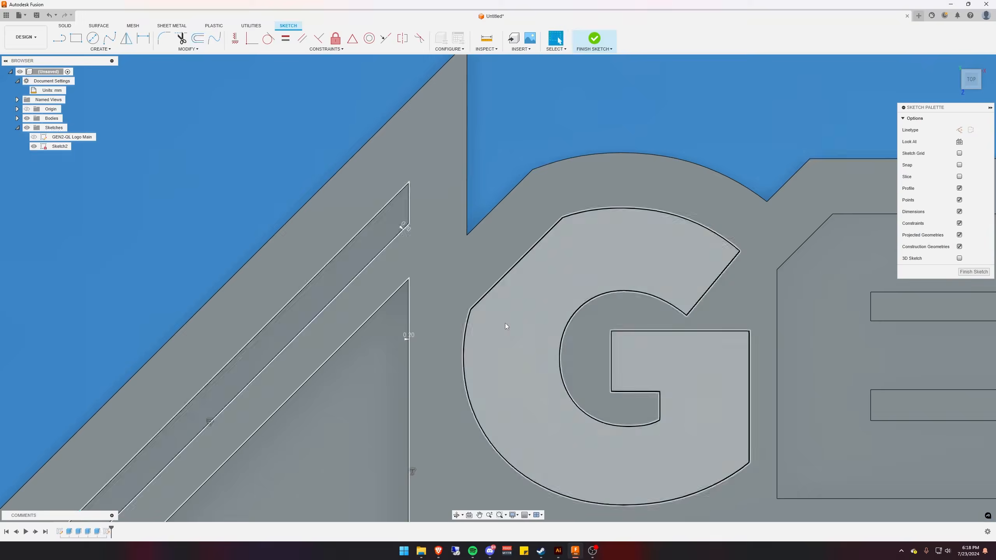
Offset the outline of the letter G in GEN2 outward by -0.2 mm
scroll(505, 323, "up", 2)
middle_click_drag(505, 323, 271, 233)
scroll(290, 167, "up", 1)
scroll(247, 82, "down", 5)
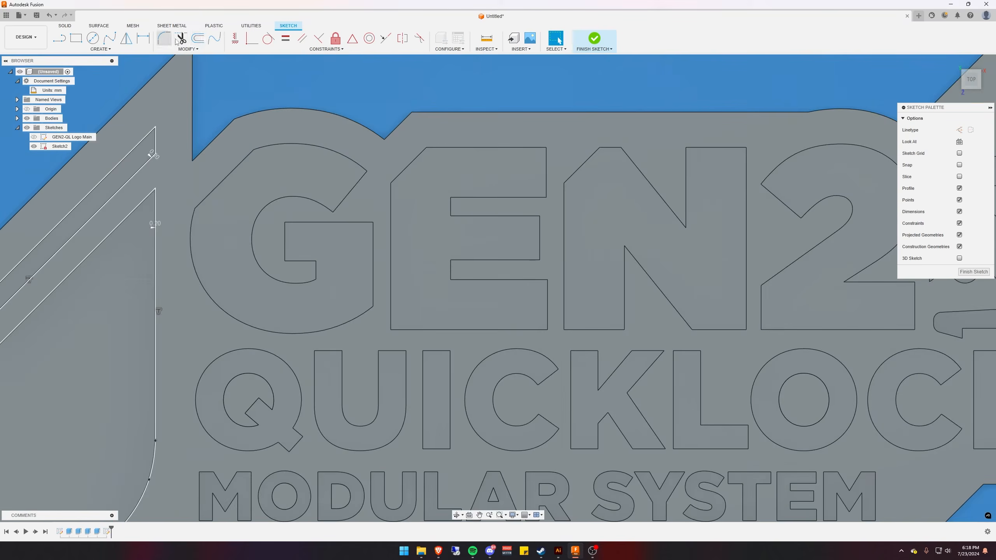
left_click(198, 38)
left_click(292, 146)
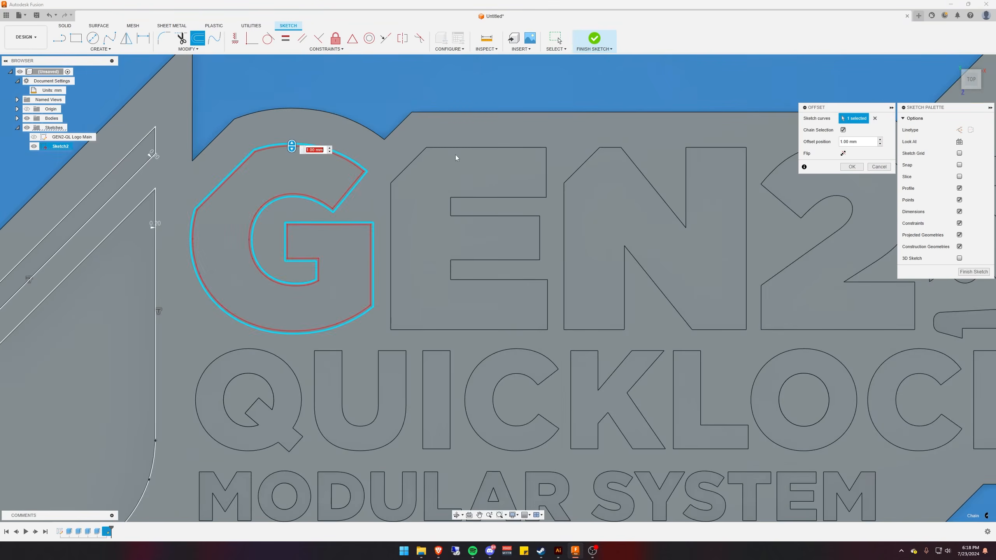
type("-0.2")
key("Return")
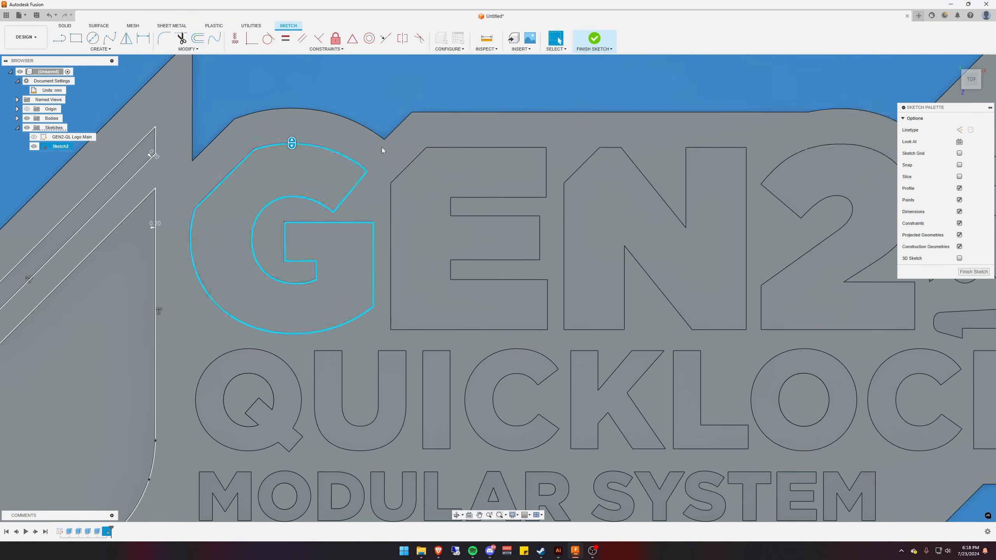
Offset the E and N outlines of GEN2 outward by 0.2 mm each
right_click(457, 83)
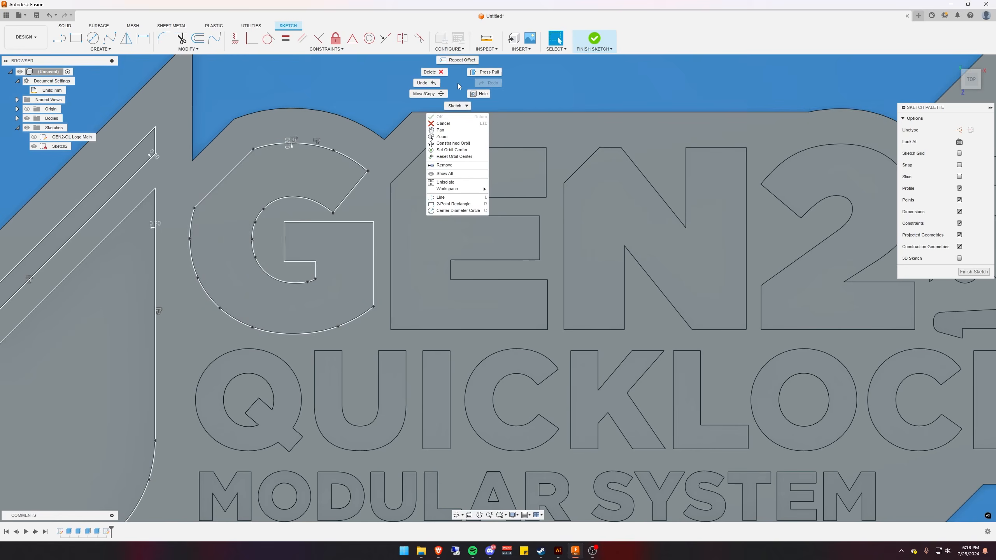
left_click(462, 63)
left_click(476, 148)
type("0.2")
key("Return")
right_click(633, 84)
left_click(636, 61)
left_click(611, 148)
type(".2")
key("Return")
Offset the outline of the 2 in GEN2 outward by -0.2 mm and check its spiked corner
middle_click_drag(769, 177, 431, 183)
right_click(541, 85)
left_click(526, 153)
type("-.2")
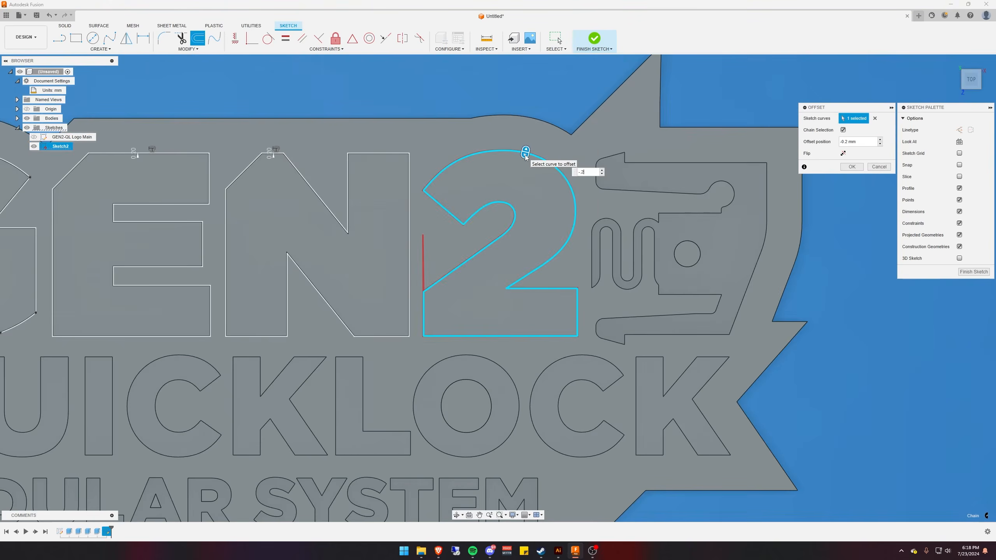
key("Return")
scroll(437, 286, "up", 8)
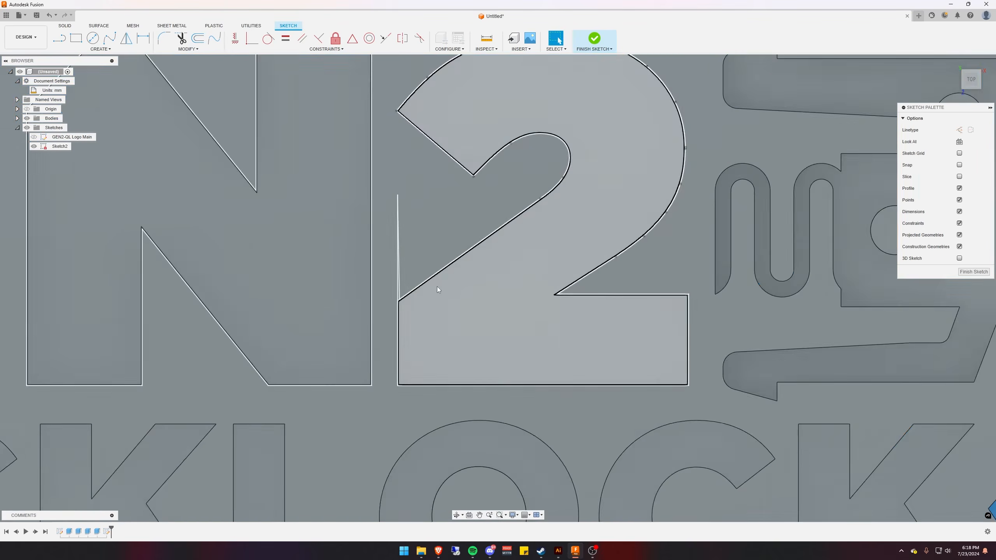
scroll(394, 271, "down", 8)
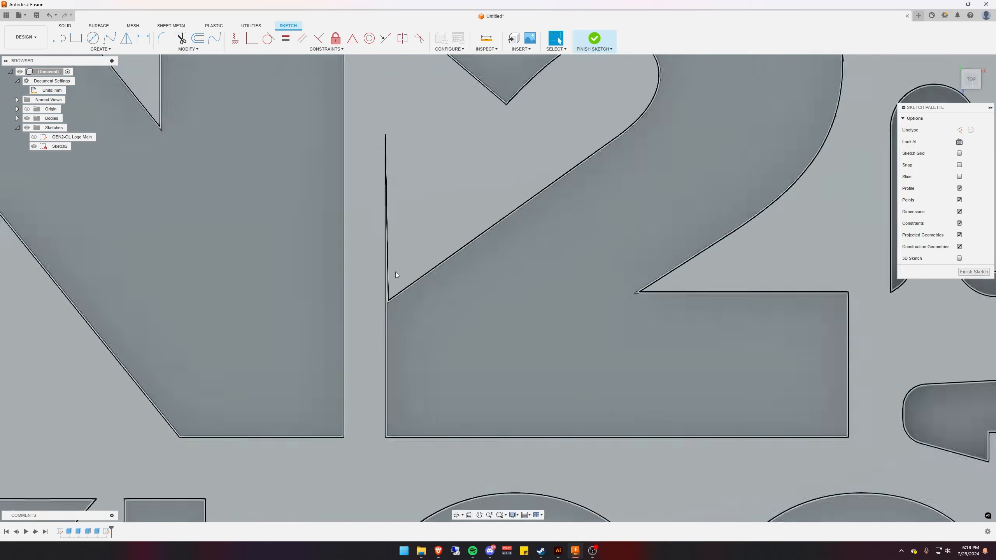
Draw a short line continuing the 2's diagonal to its vertical offset edge, closing off the thin spike at that corner
scroll(438, 302, "up", 8)
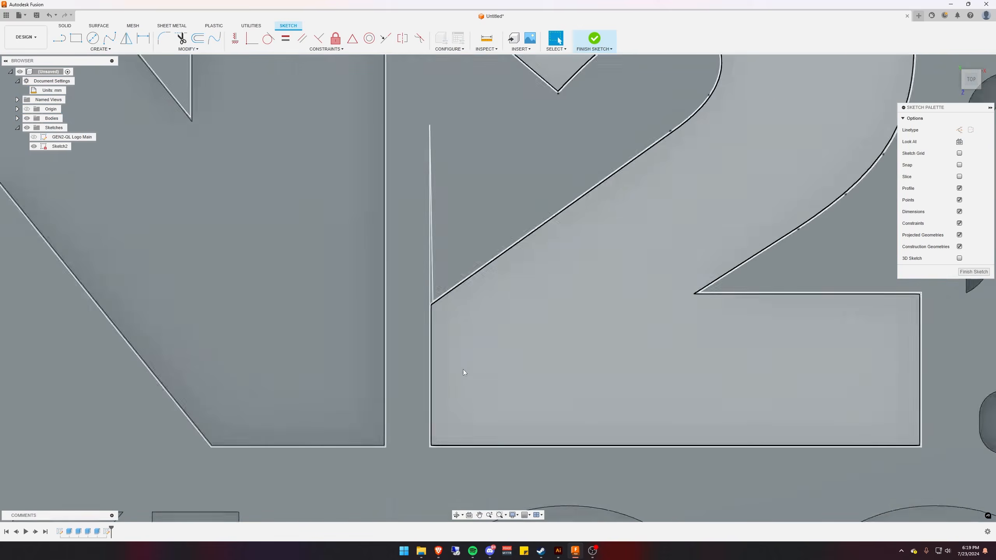
left_click(442, 280)
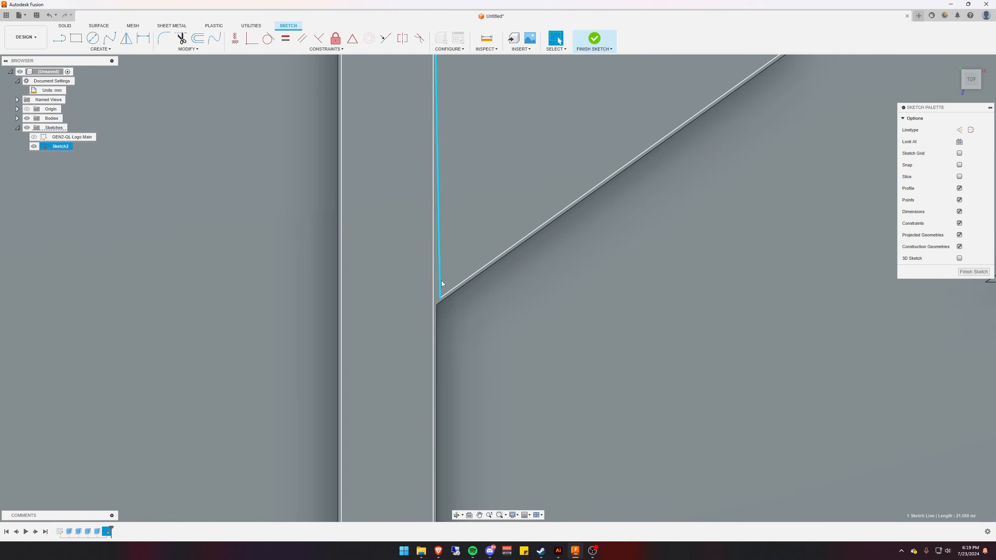
key("l")
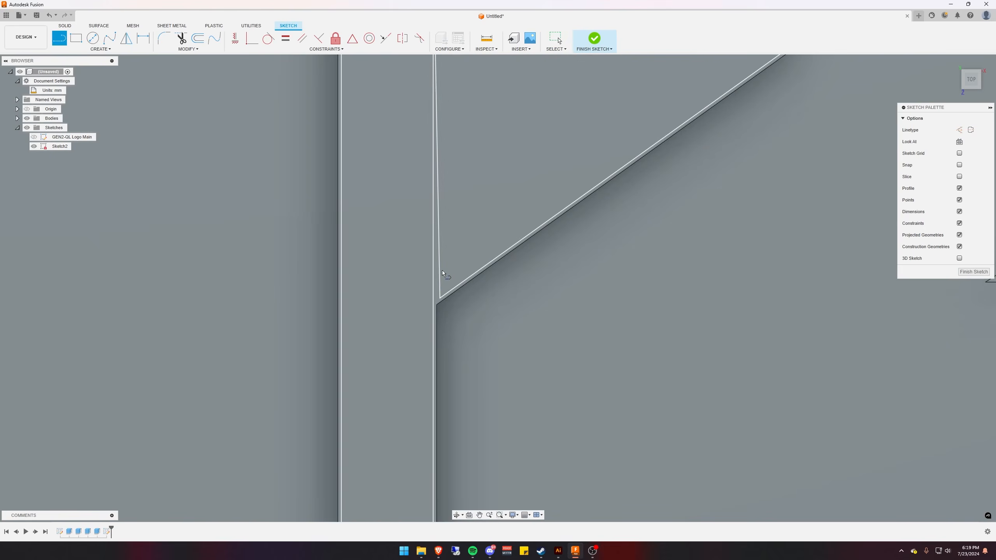
left_click(440, 298)
scroll(439, 300, "up", 4)
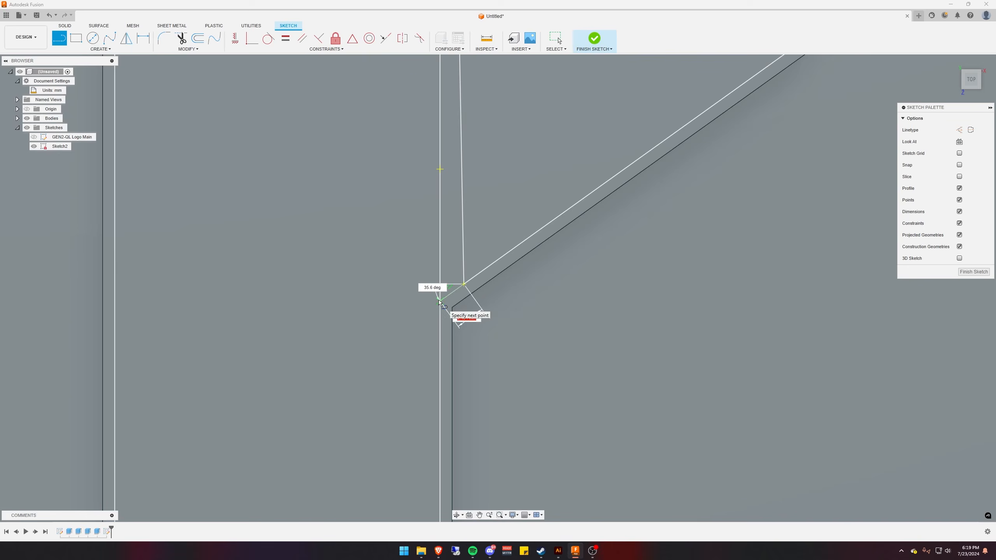
scroll(467, 284, "down", 5)
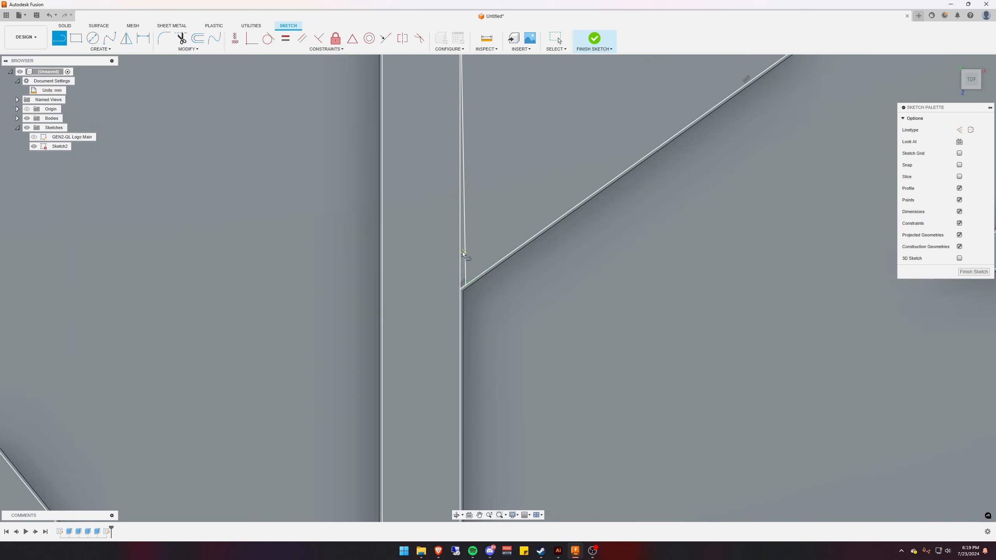
scroll(475, 255, "down", 8)
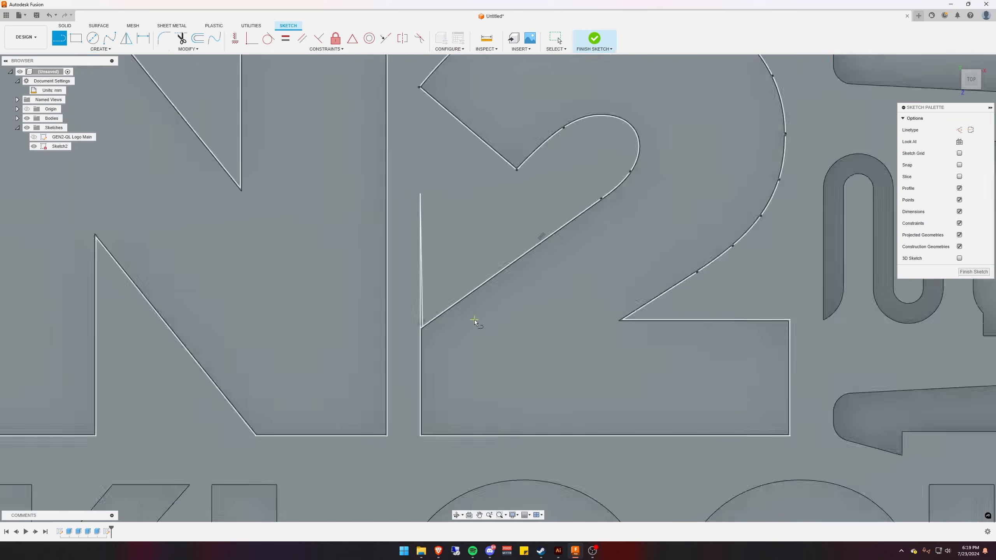
key("Escape")
Offset the outlines of the emblem beside the 2 and of the final O, C and K in QUICKLOCK outward
scroll(472, 292, "up", 3)
scroll(340, 118, "up", 5)
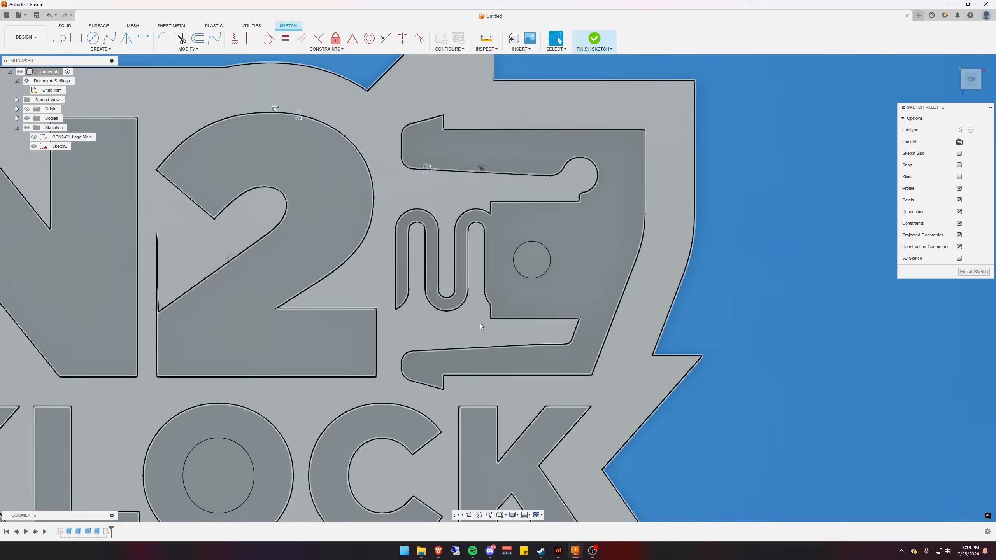
key("o")
left_click(504, 214)
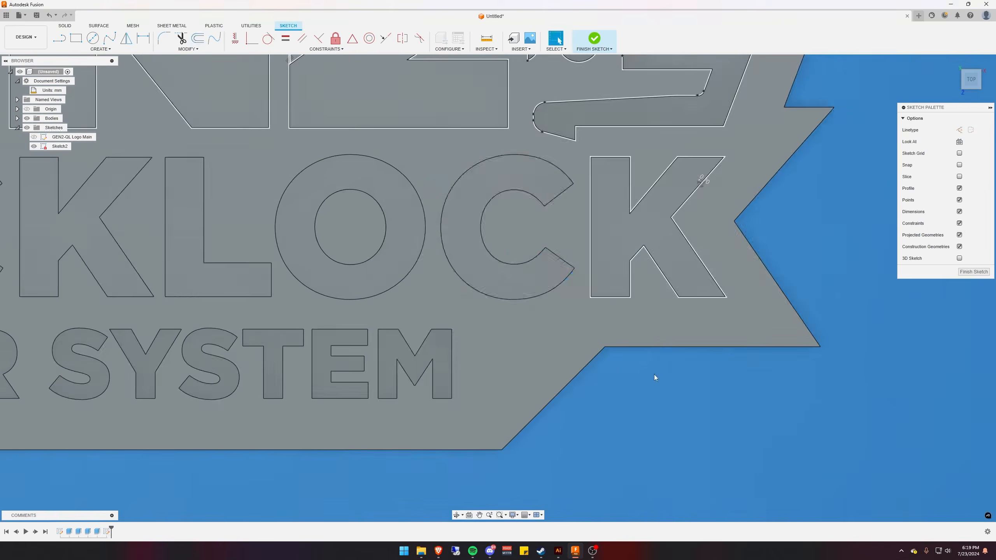
key("o")
left_click(556, 288)
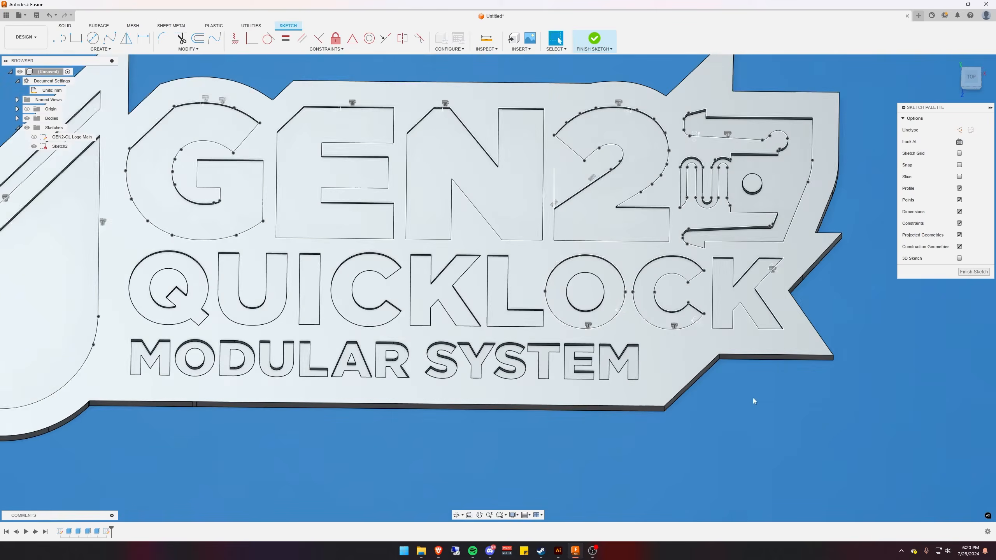
Offset the outlines of the L and the first K in QUICKLOCK outward like the other letters
scroll(596, 296, "up", 3)
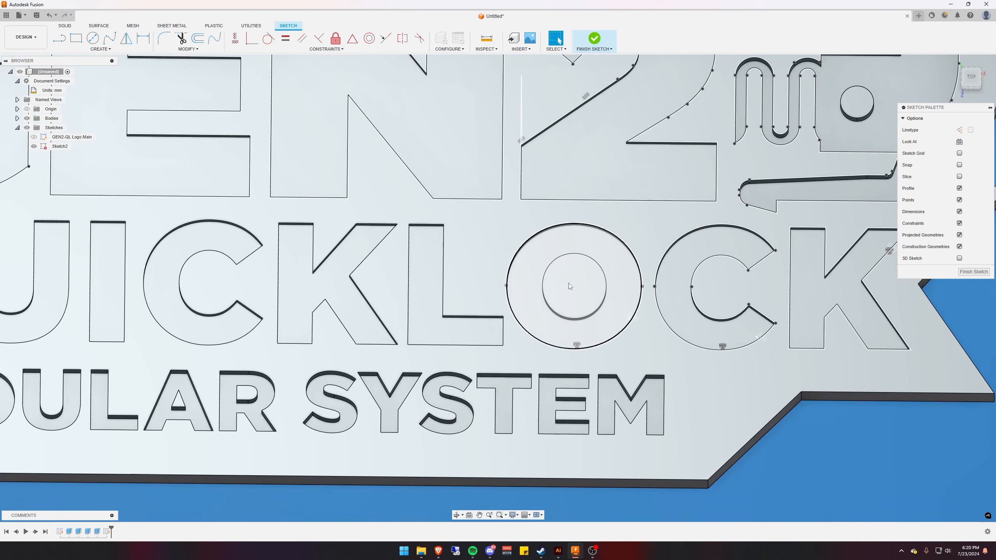
scroll(569, 284, "down", 3)
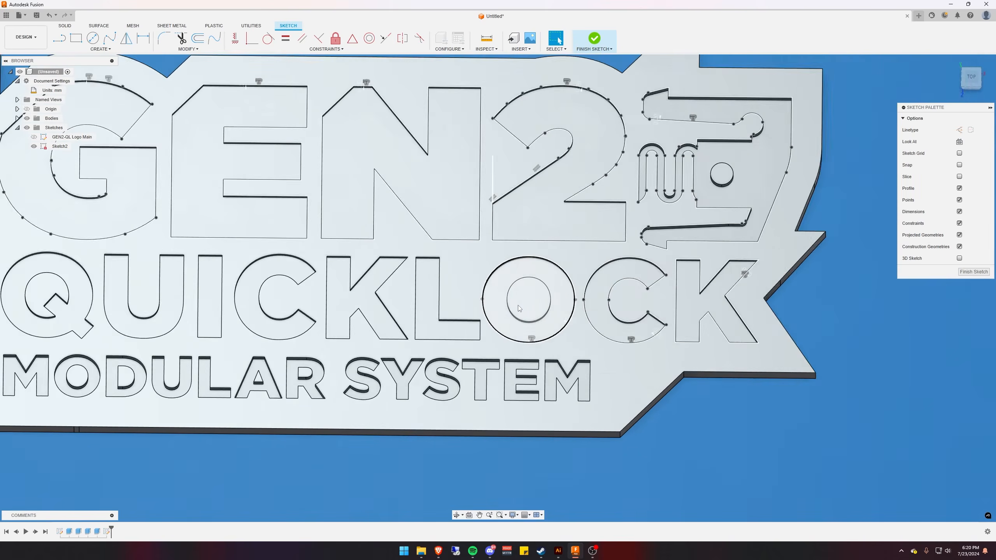
mouse_move(518, 306)
middle_mouse_down()
mouse_move(666, 312)
mouse_move(671, 292)
middle_mouse_up()
right_click(649, 395)
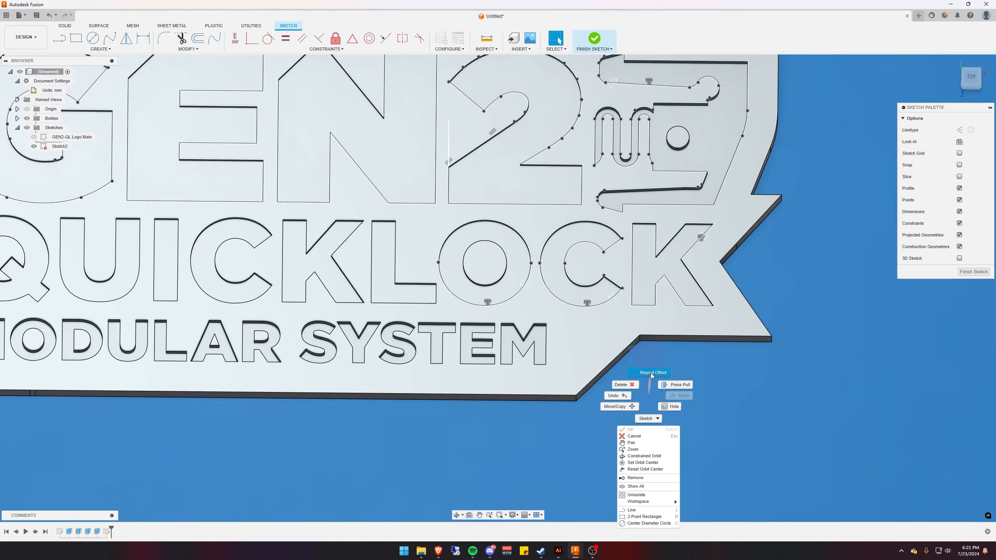
left_click(652, 376)
scroll(397, 270, "up", 4)
left_click(419, 294)
key("Return")
scroll(393, 318, "down", 3)
key("o")
left_click(264, 294)
key("Return")
Draw a short line across the base of the thin spike at the first K's upper corner to close its offset outline
scroll(396, 286, "up", 8)
key("l")
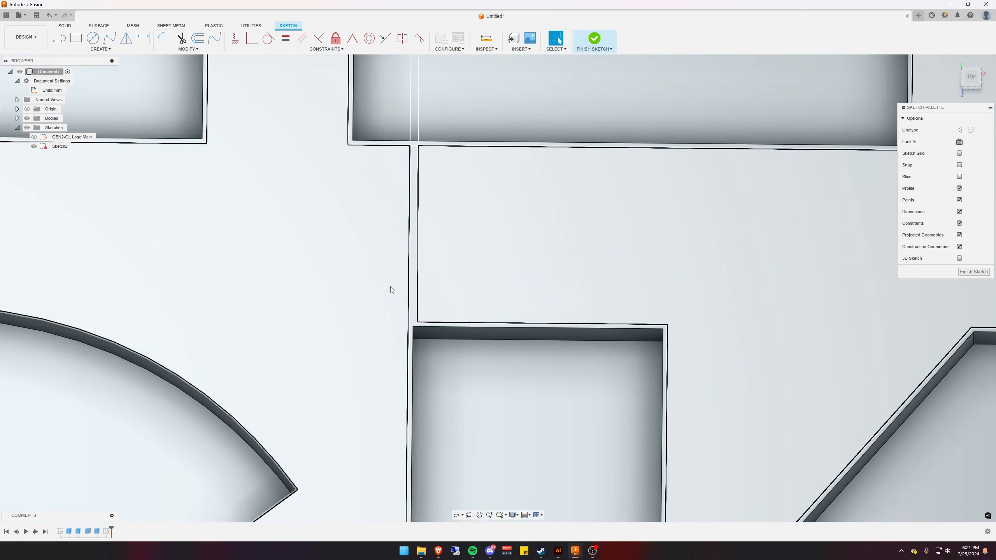
left_click(419, 322)
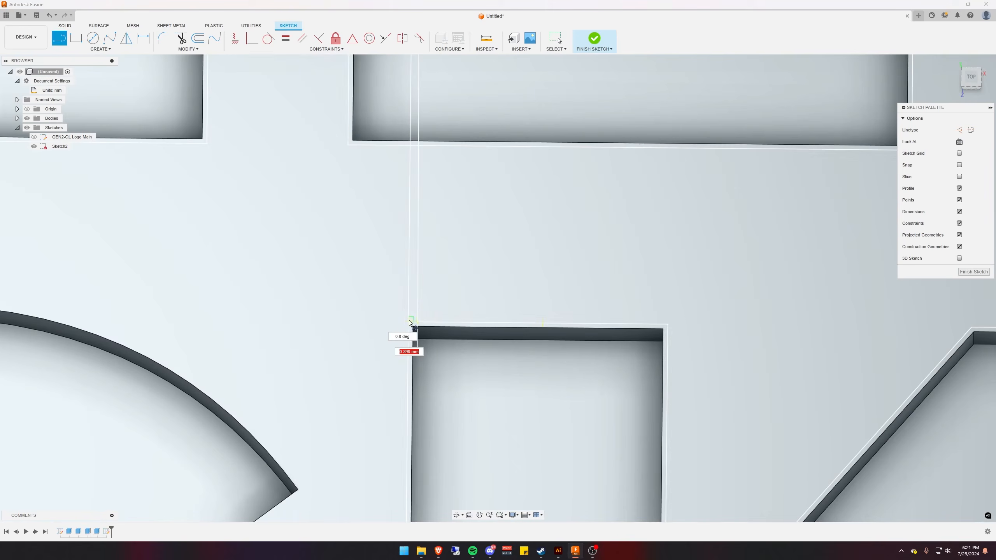
left_click(409, 322)
scroll(374, 338, "down", 8)
Offset the outlines of the first C, the I, the U and the Q in QUICKLOCK outward
key("o")
left_click(450, 244)
key("Return")
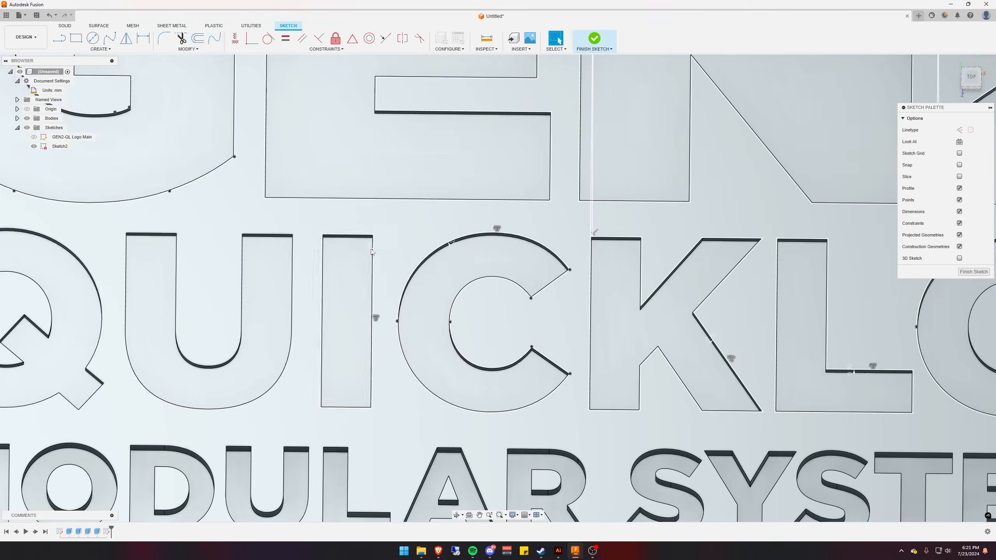
key("o")
middle_click_drag(372, 251, 459, 253)
key("o")
middle_click_drag(243, 260, 462, 258)
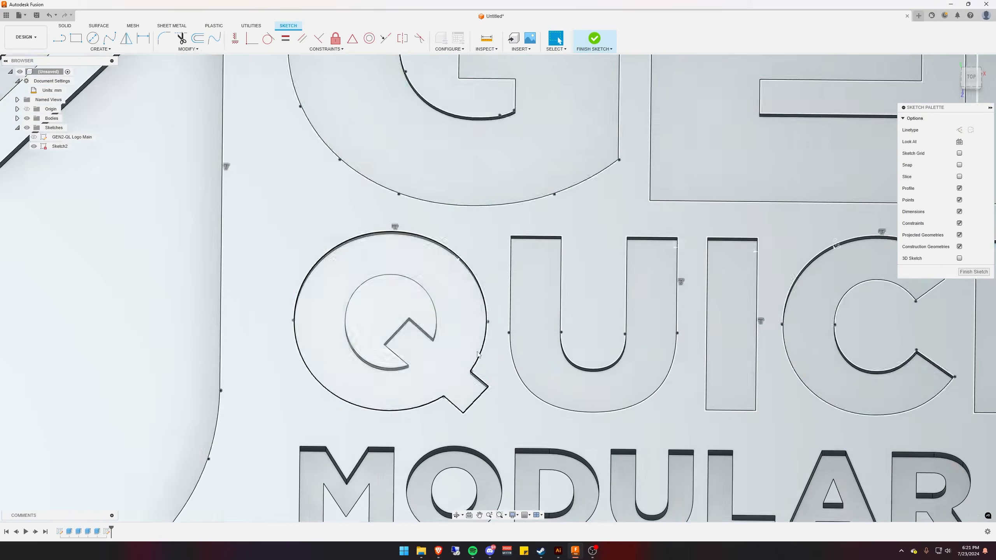
Offset the outer outlines of M, O, D, U, L and A in MODULAR outward
middle_click_drag(477, 354, 536, 150)
left_click(453, 294)
key("o")
middle_click_drag(719, 309, 462, 340)
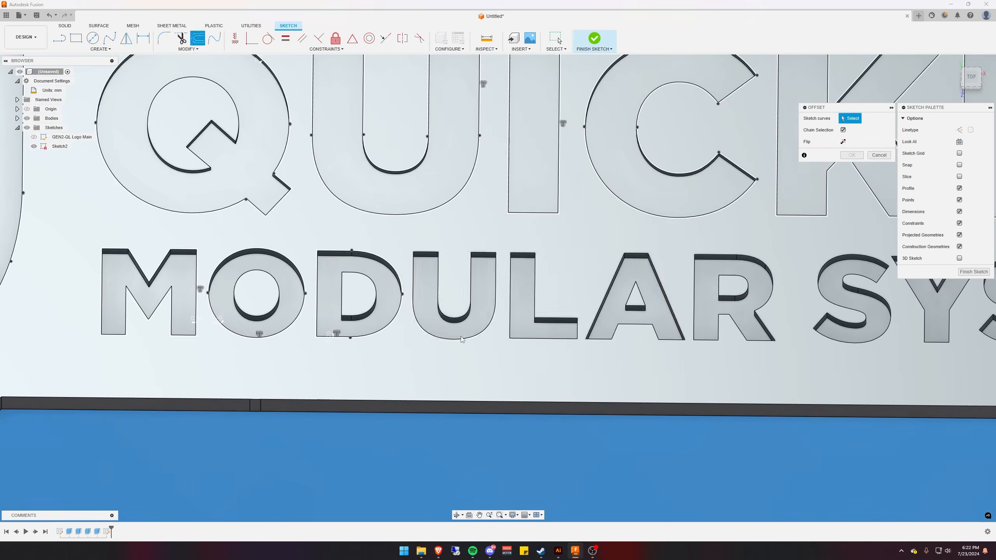
left_click(528, 339)
left_click(604, 338)
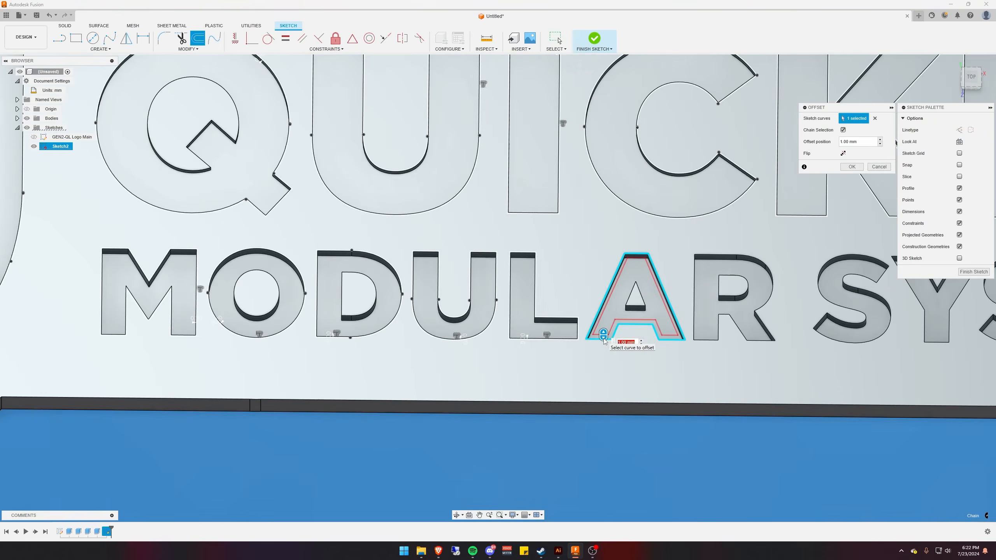
key("Return")
Offset the outlines of the R in MODULAR and the first S and Y in SYSTEM outward
middle_click_drag(741, 354, 520, 352)
right_click(519, 353)
left_click(518, 332)
left_click(491, 338)
key("Return")
middle_click_drag(611, 350, 481, 360)
key("o")
left_click(585, 352)
key("Return")
Offset the outlines of the second S and the T in SYSTEM outward
key("o")
left_click(651, 349)
key("Return")
key("o")
left_click(742, 351)
key("Return")
Offset the E and M outlines of SYSTEM outward, using -0.2 mm for the M, and look over the whole sign
middle_click_drag(743, 352, 450, 356)
key("o")
left_click(549, 355)
key("Return")
key("o")
left_click(631, 352)
type("-.2")
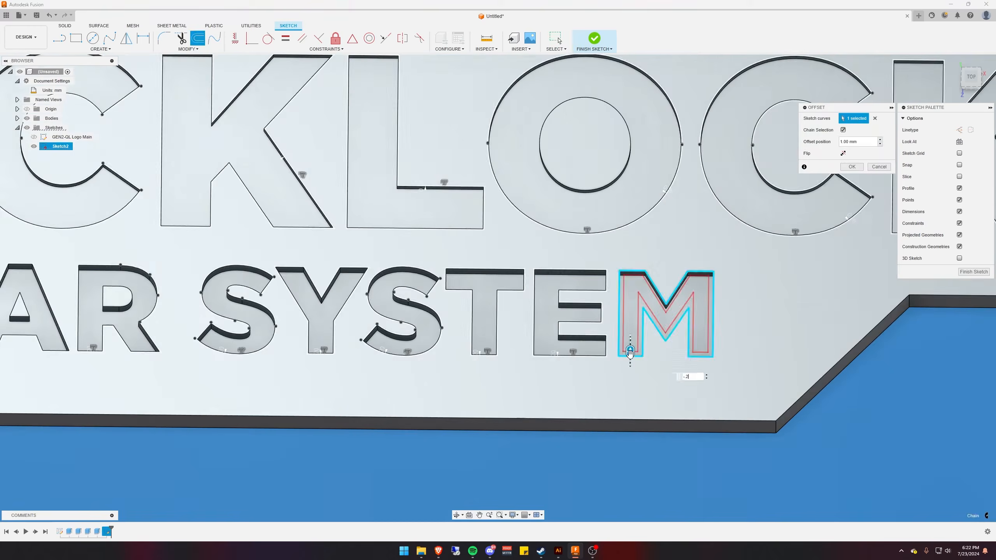
key("Return")
scroll(630, 351, "down", 10)
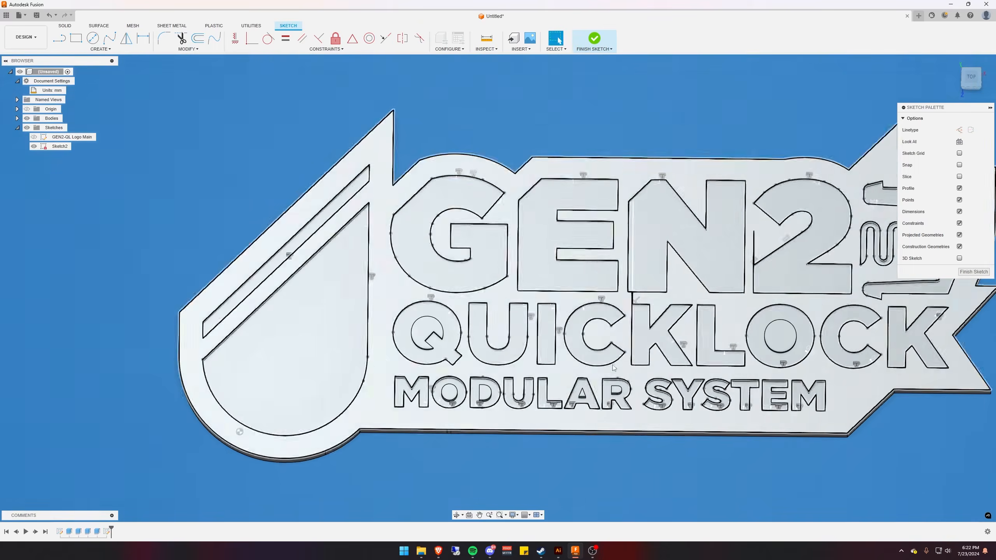
middle_click_drag(432, 353, 466, 380)
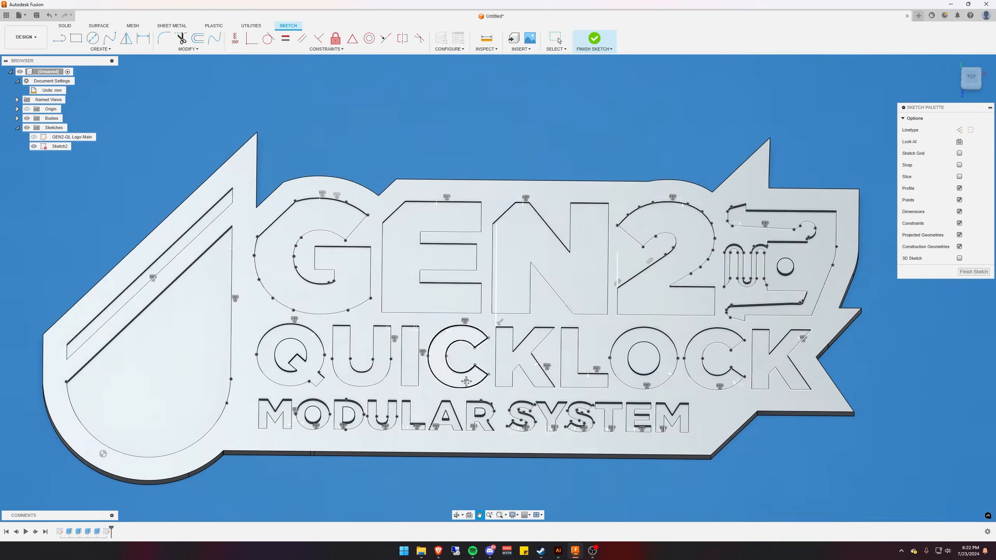
middle_click_drag(794, 260, 614, 225)
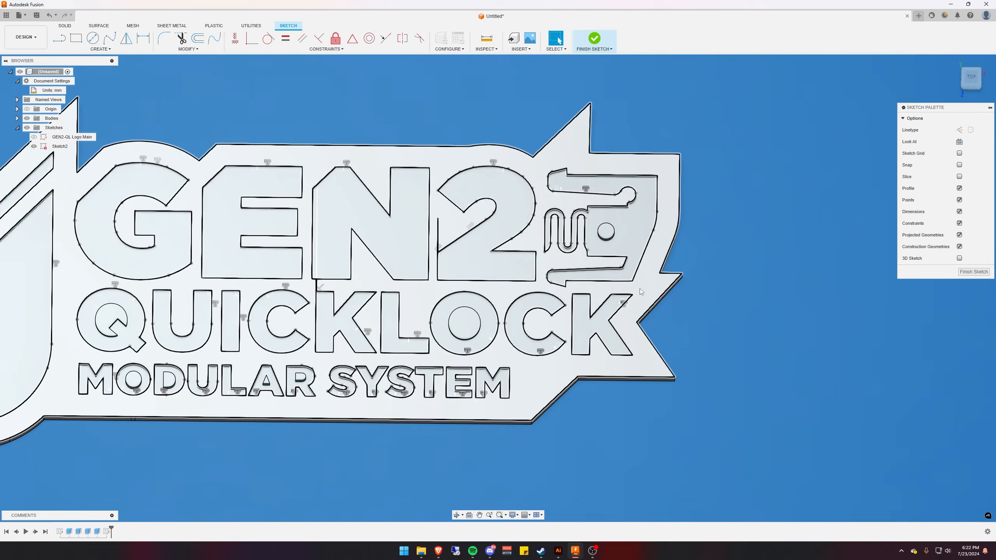
Project the raised island faces in the emblem, the Q and O of QUICKLOCK, and the letters of MODULAR into the sketch
left_click(96, 50)
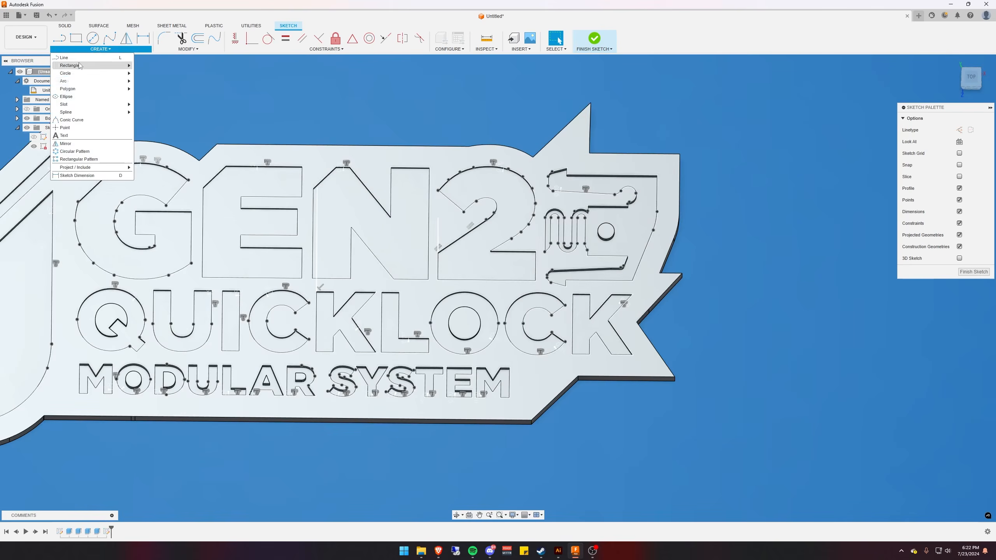
left_click(188, 49)
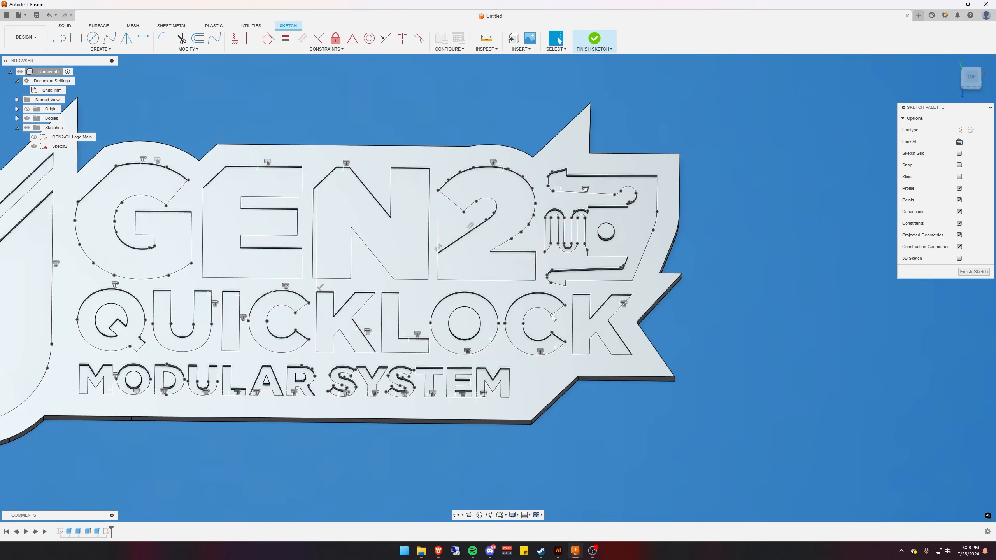
key("p")
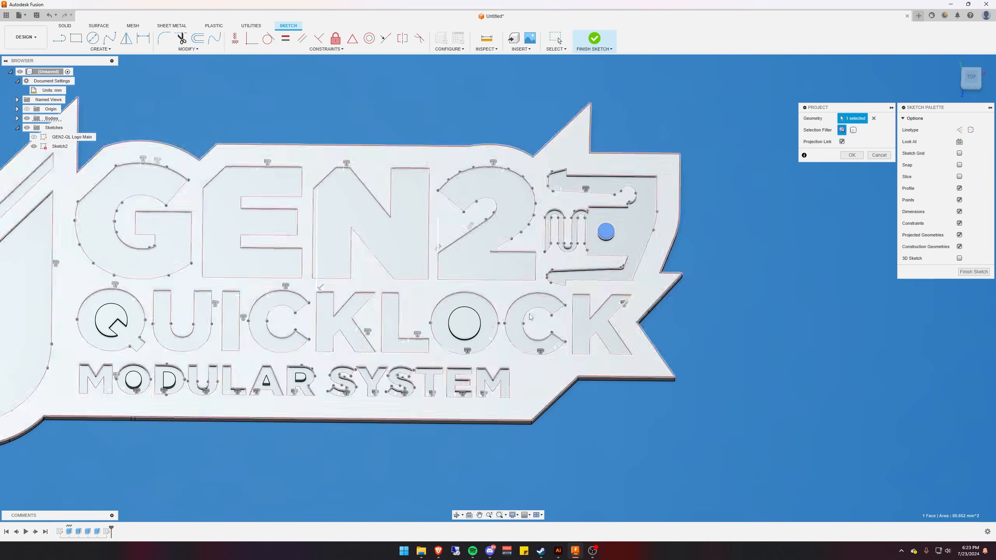
middle_click_drag(298, 346, 462, 300)
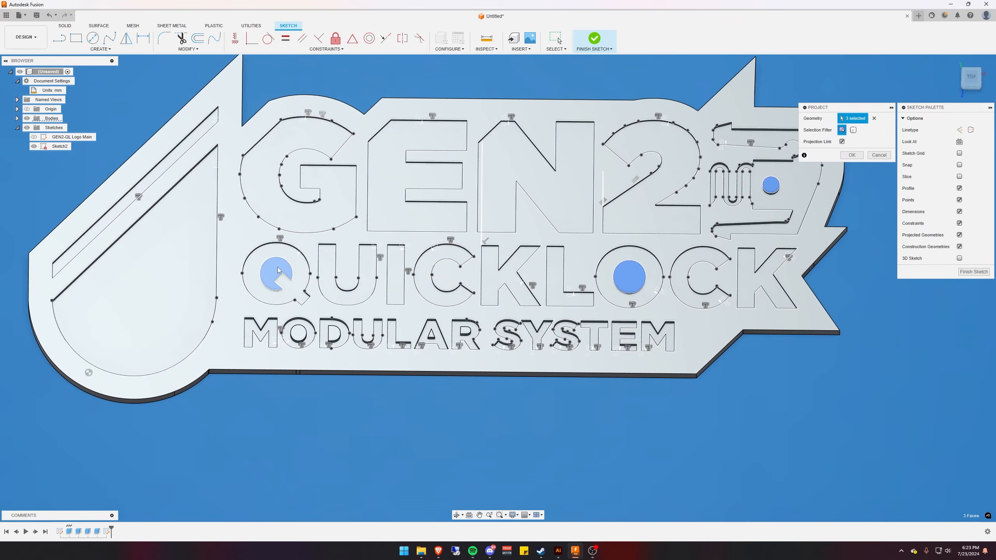
scroll(466, 341, "up", 5)
left_click(334, 311)
left_click(459, 297)
scroll(459, 297, "down", 4)
mouse_move(566, 259)
middle_mouse_down()
mouse_move(400, 260)
mouse_move(623, 298)
mouse_move(464, 333)
middle_mouse_up()
scroll(475, 319, "down", 2)
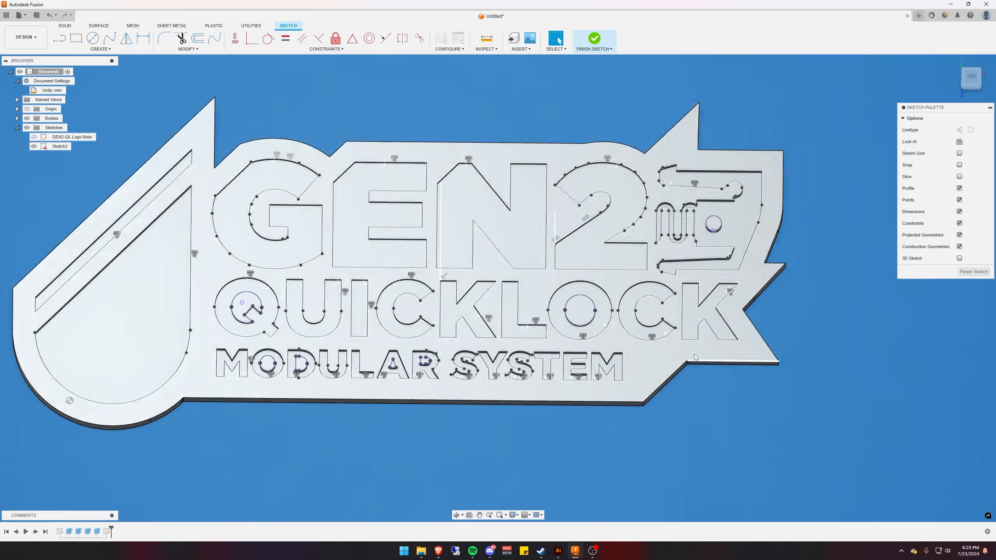
Offset the projected circle inside the emblem to the right of the GEN2 lettering
scroll(693, 228, "up", 3)
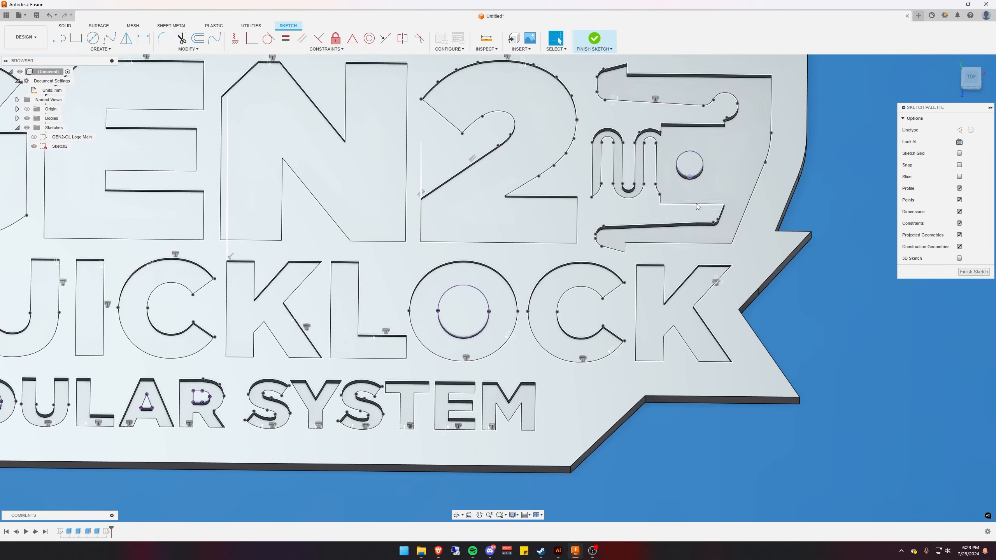
scroll(704, 165, "up", 3)
middle_click_drag(703, 161, 530, 274)
left_click(197, 38)
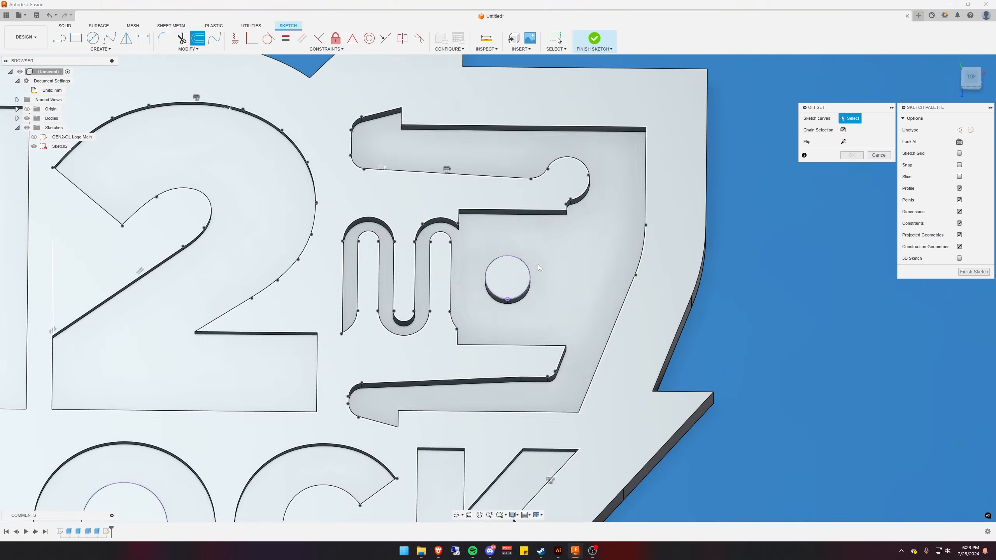
scroll(537, 266, "up", 2)
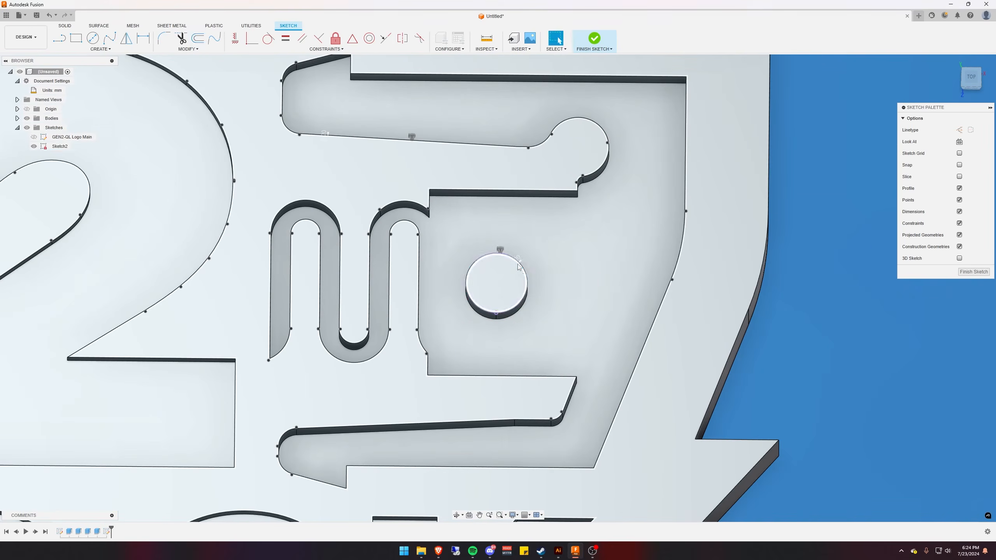
Offset the projected island outlines inside the O and the Q of QUICKLOCK
scroll(519, 267, "down", 3)
middle_click_drag(353, 491, 659, 329)
right_click(660, 329)
left_click(661, 307)
left_click(606, 261)
key("Return")
middle_click_drag(445, 277, 876, 298)
key("o")
key("Return")
Offset the projected island outlines inside the O and the D of MODULAR by -0.2 mm
scroll(373, 410, "up", 5)
right_click(488, 328)
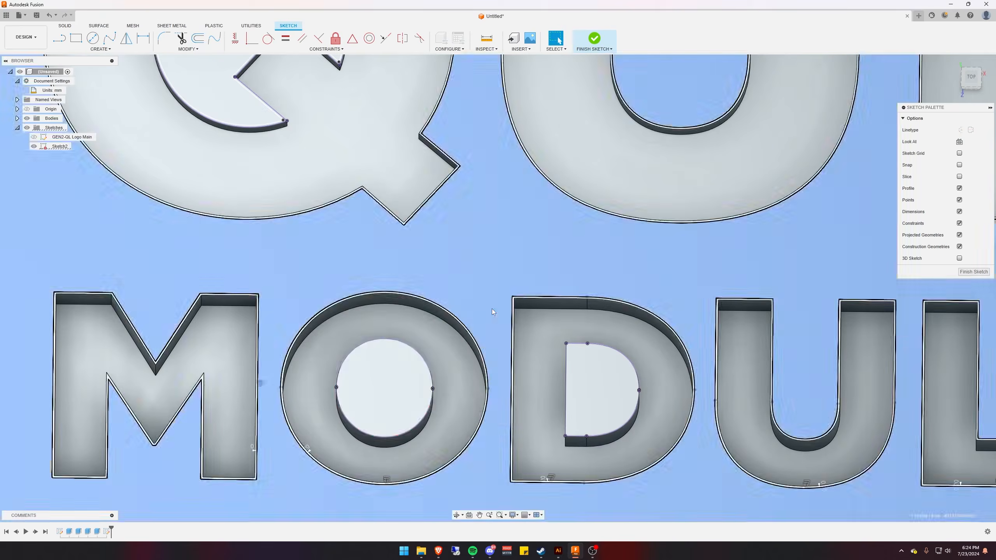
left_click(487, 307)
left_click(422, 357)
type("-.2")
key("Return")
middle_click_drag(682, 376, 355, 283)
type("o-.2")
key("Return")
Offset the projected islands inside the A and the R of MODULAR by -0.2 mm and finish the sketch
middle_click_drag(494, 258, 170, 248)
right_click(545, 290)
left_click(544, 270)
left_click(547, 284)
type("-.2")
key("Return")
right_click(691, 240)
left_click(692, 219)
left_click(777, 265)
type("-.2")
key("Return")
scroll(373, 290, "down", 8)
left_click(595, 39)
Extrude the thin offset border profile around the teardrop pocket by -4 mm as a cut
middle_click_drag(513, 271, 510, 186, "shift")
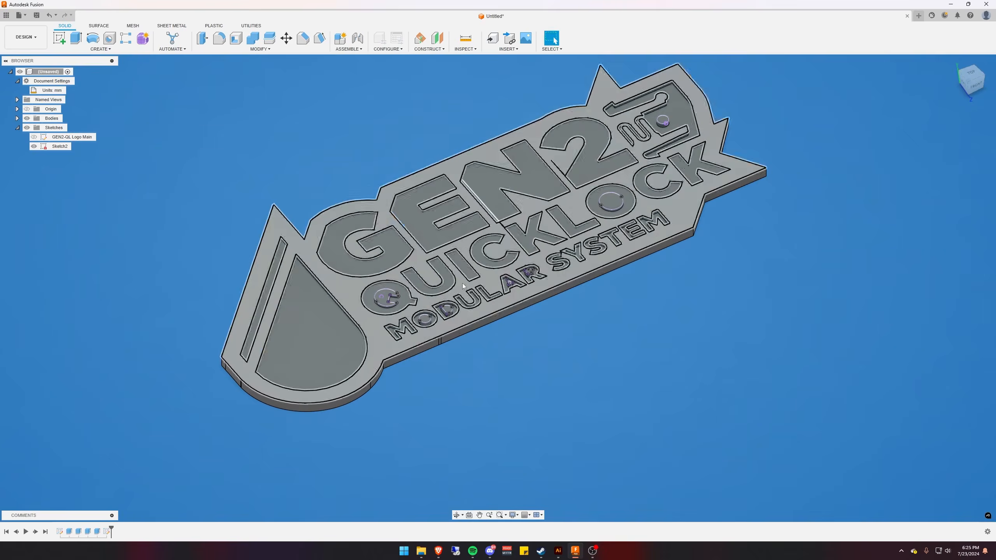
scroll(351, 317, "up", 3)
middle_click_drag(351, 317, 473, 324)
scroll(472, 324, "down", 2)
middle_click_drag(568, 290, 506, 297)
scroll(506, 297, "up", 10)
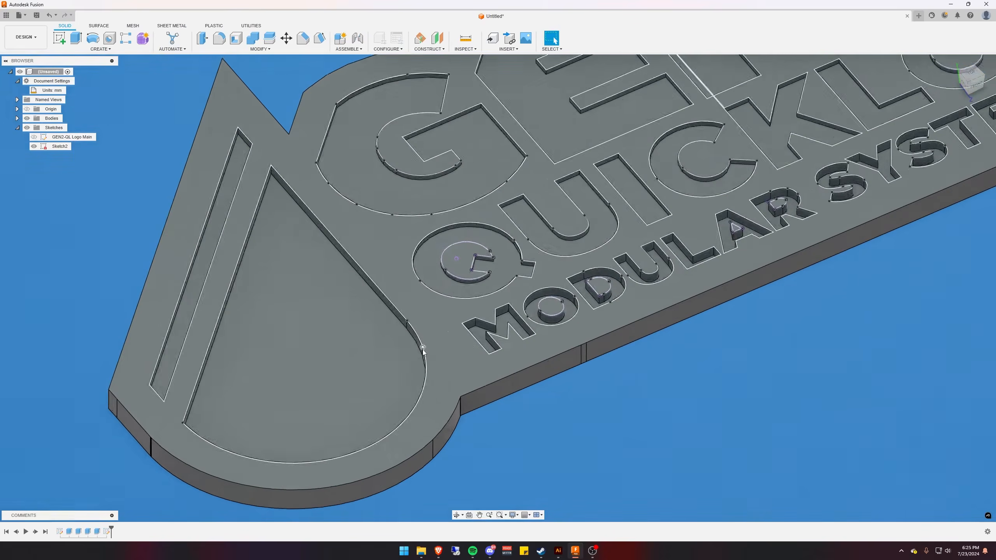
scroll(411, 317, "up", 6)
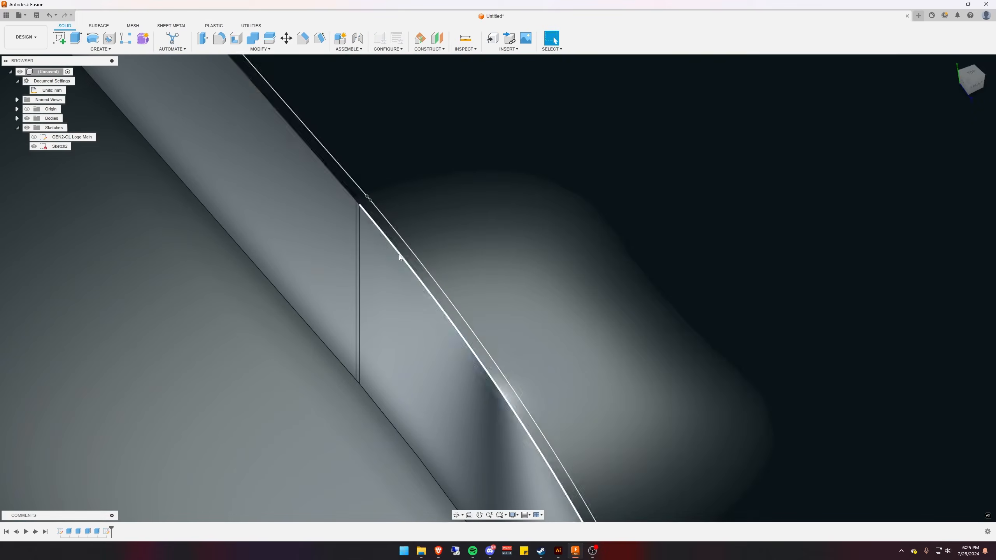
left_click(403, 250)
scroll(389, 281, "down", 10)
middle_click_drag(353, 282, 602, 348)
scroll(640, 326, "up", 8)
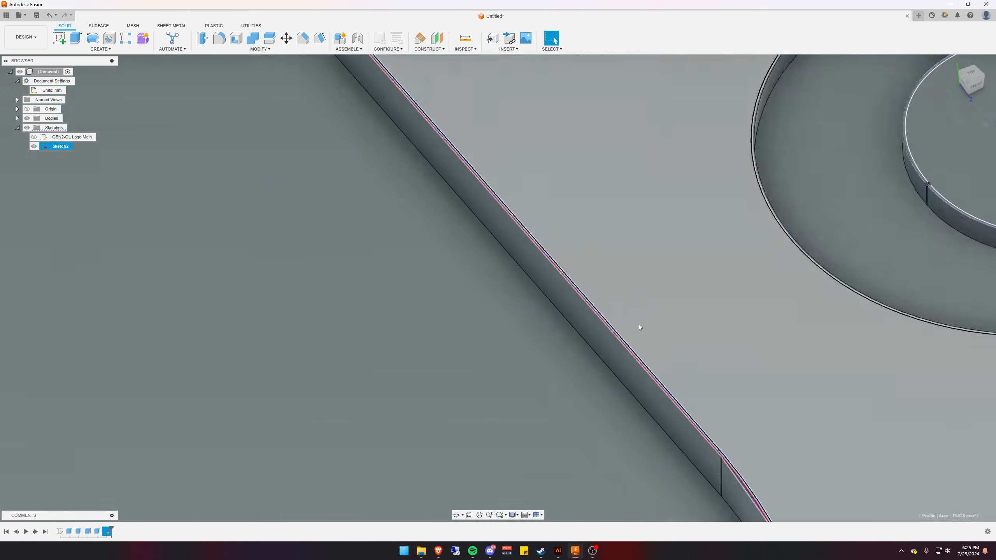
scroll(613, 330, "down", 5)
key("e")
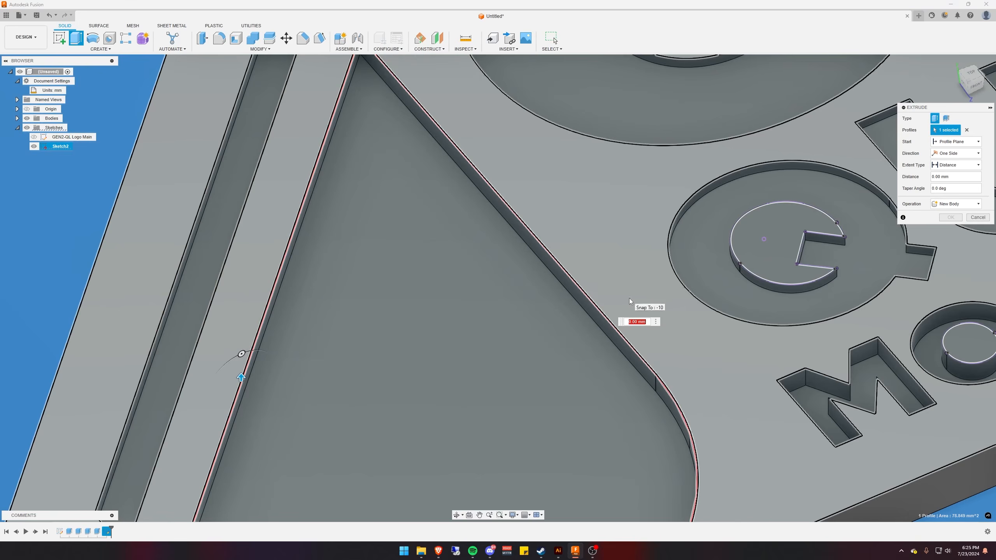
type("-4")
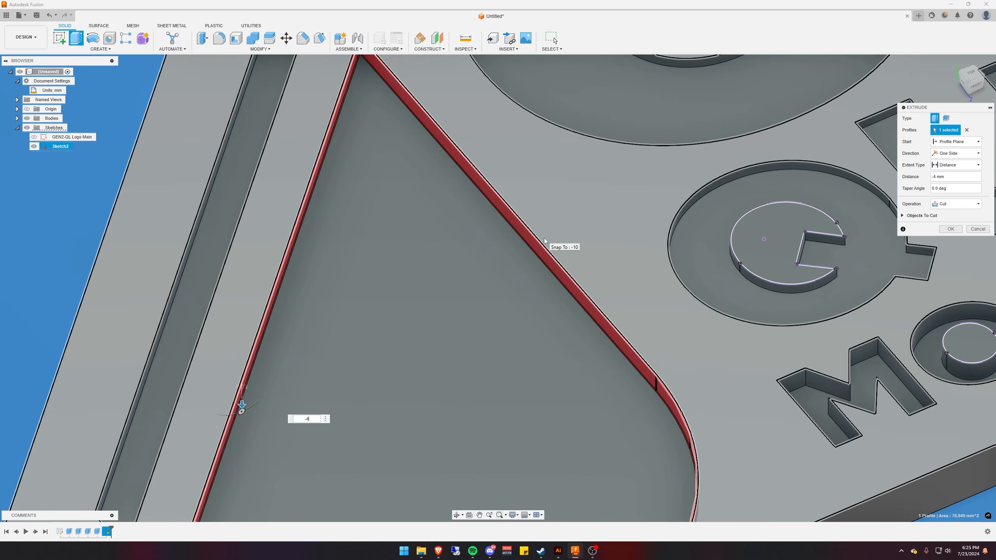
key("Return")
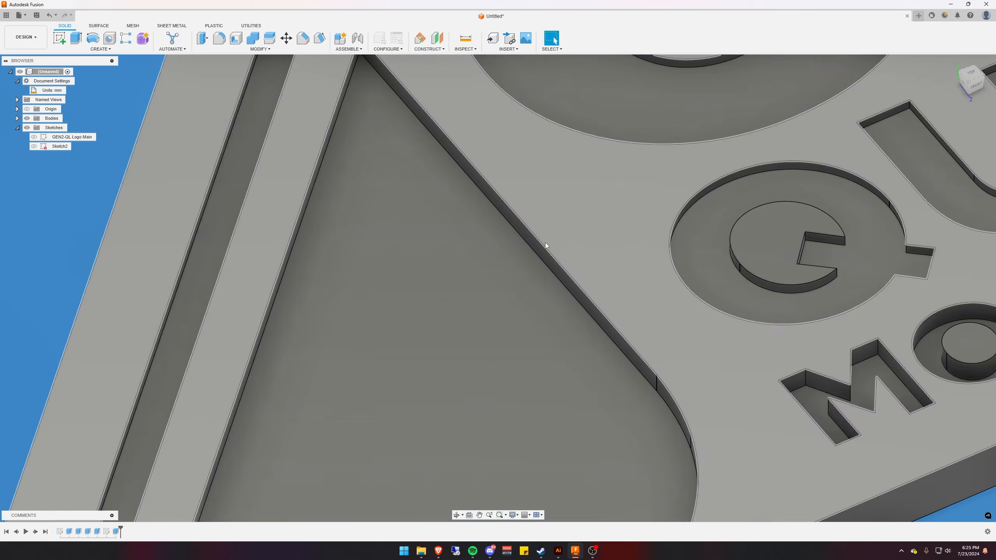
Show Sketch2 again and extrude-cut the thin border profile around the narrow slanted slot beside the teardrop
scroll(558, 332, "down", 5)
scroll(686, 287, "up", 8)
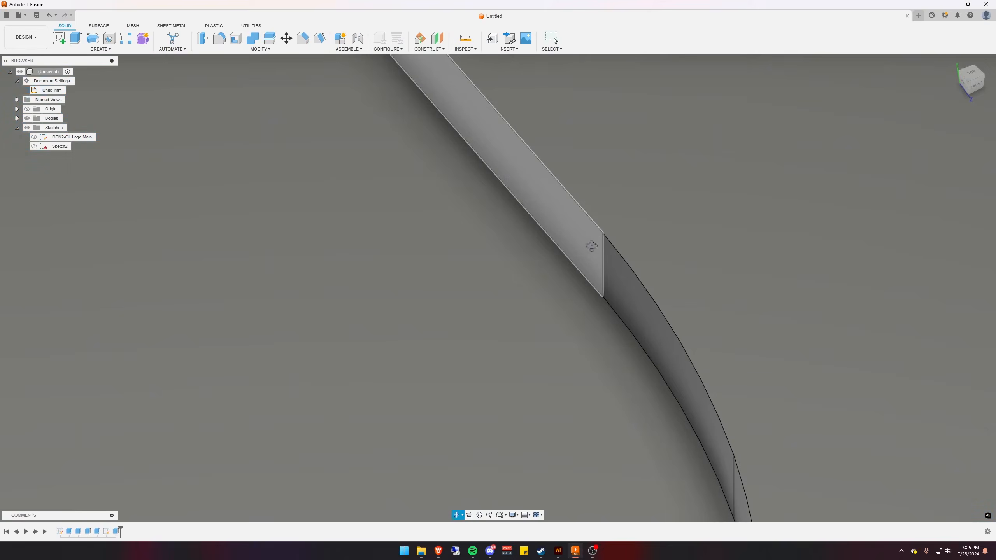
mouse_move(589, 247)
middle_mouse_down("shift")
mouse_move(543, 248)
mouse_move(626, 232)
middle_mouse_up("shift")
scroll(590, 252, "down", 8)
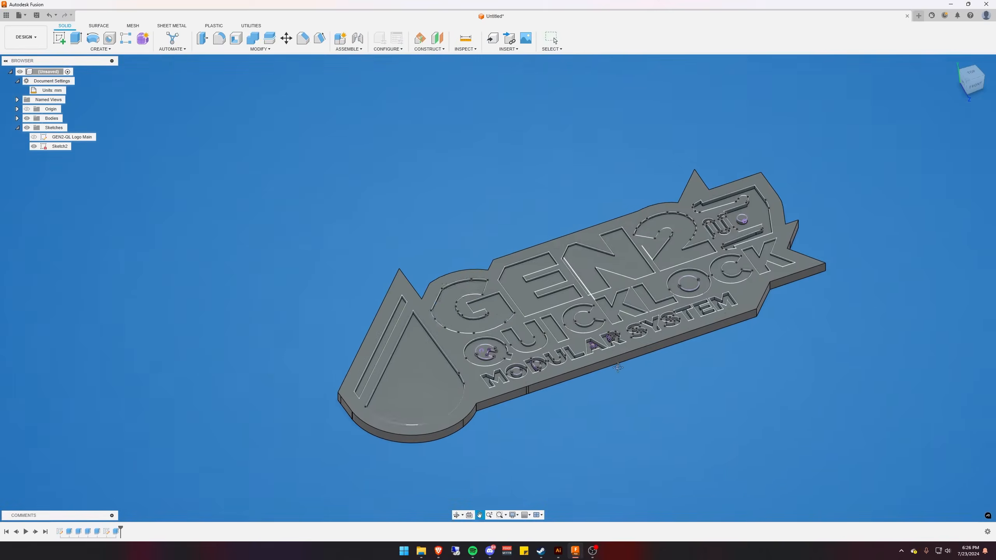
middle_click_drag(618, 367, 628, 359)
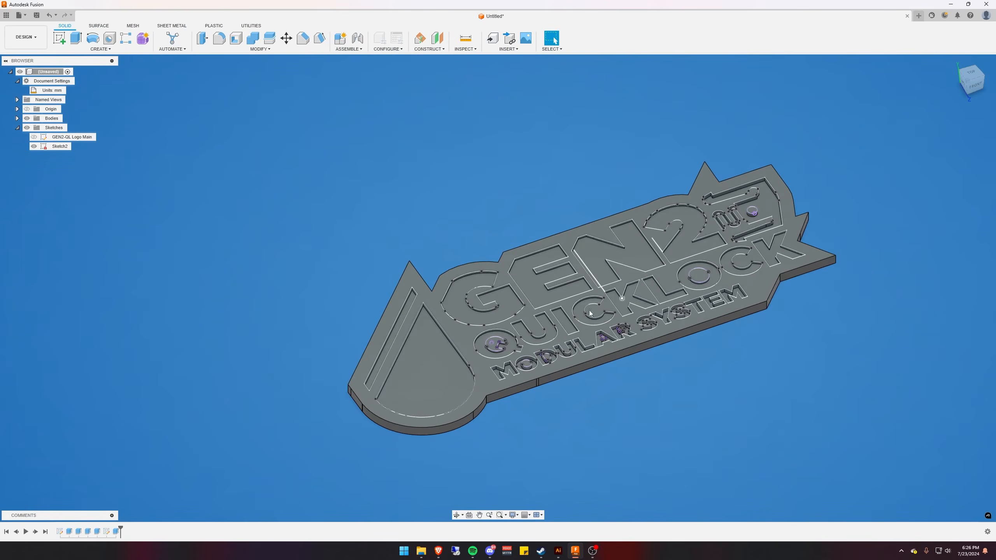
scroll(395, 312, "up", 10)
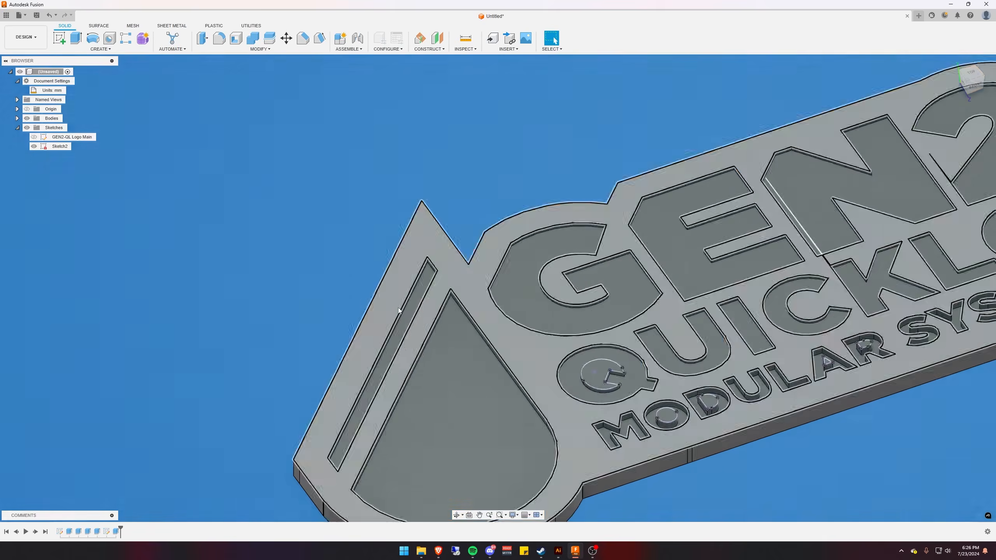
scroll(469, 275, "up", 5)
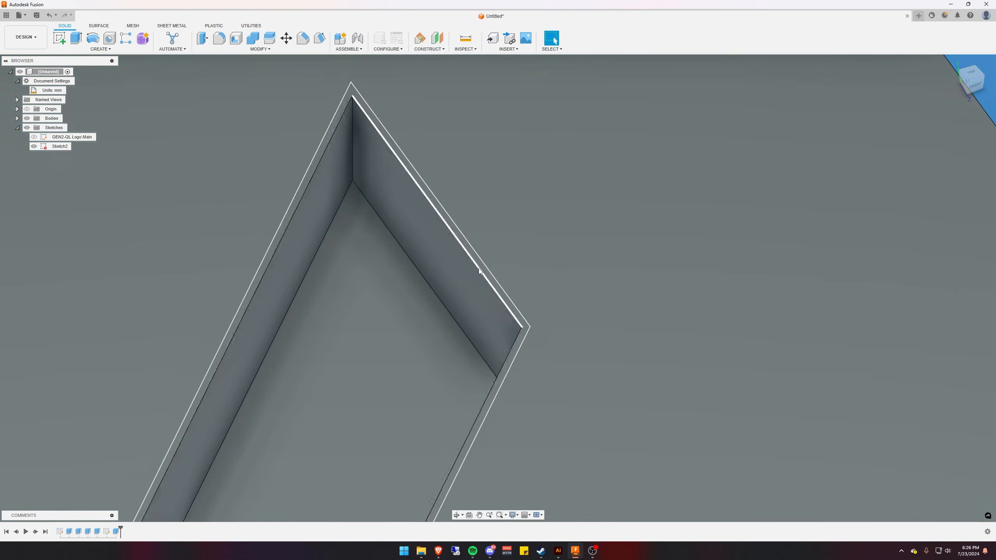
key("e")
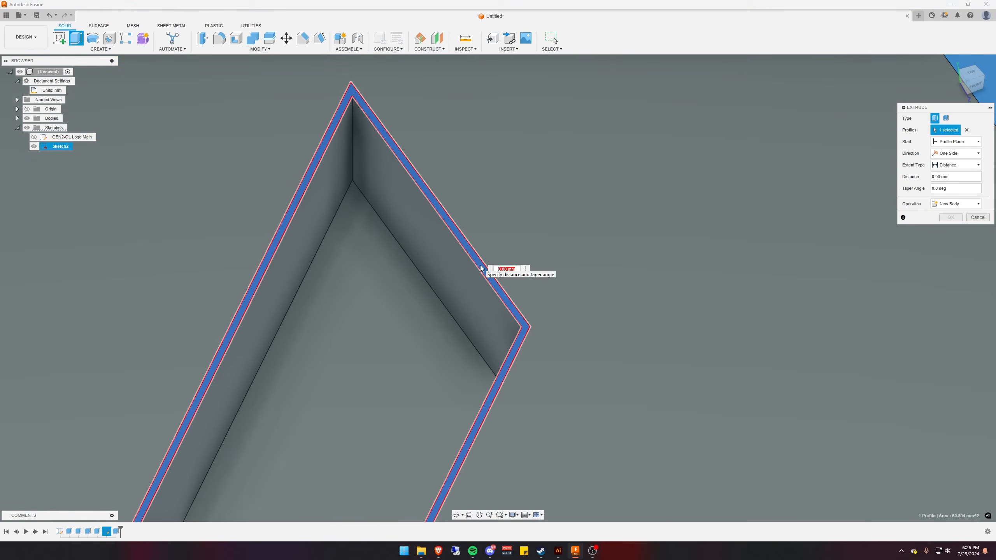
key("Return")
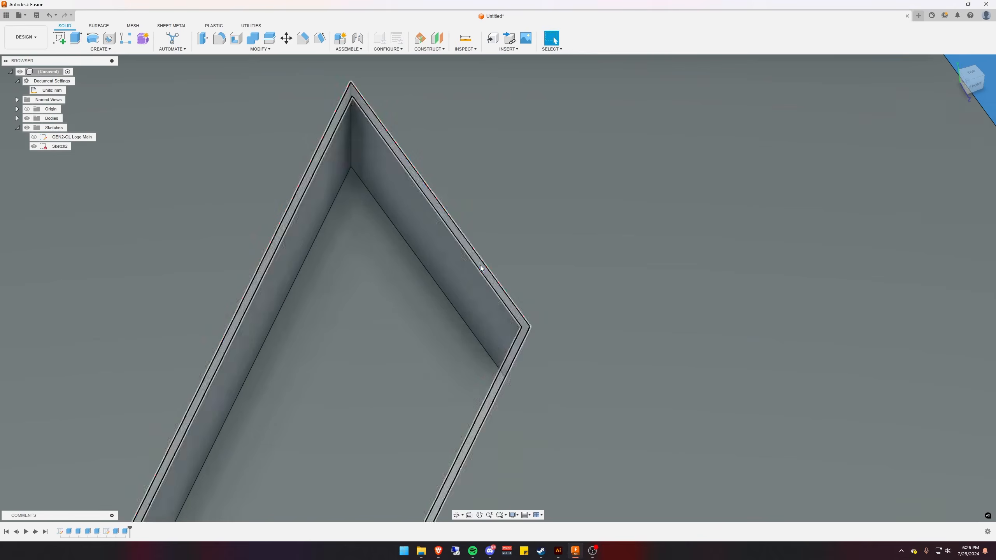
Select the thin border profiles around the G and the E of GEN2
scroll(502, 271, "down", 5)
middle_click_drag(722, 312, 306, 244)
scroll(306, 244, "down", 3)
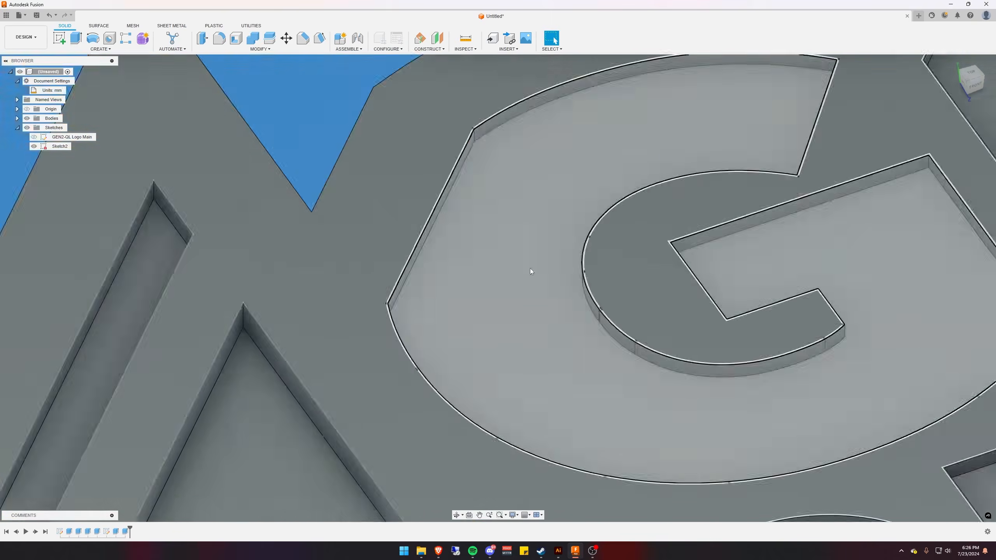
scroll(620, 328, "up", 7)
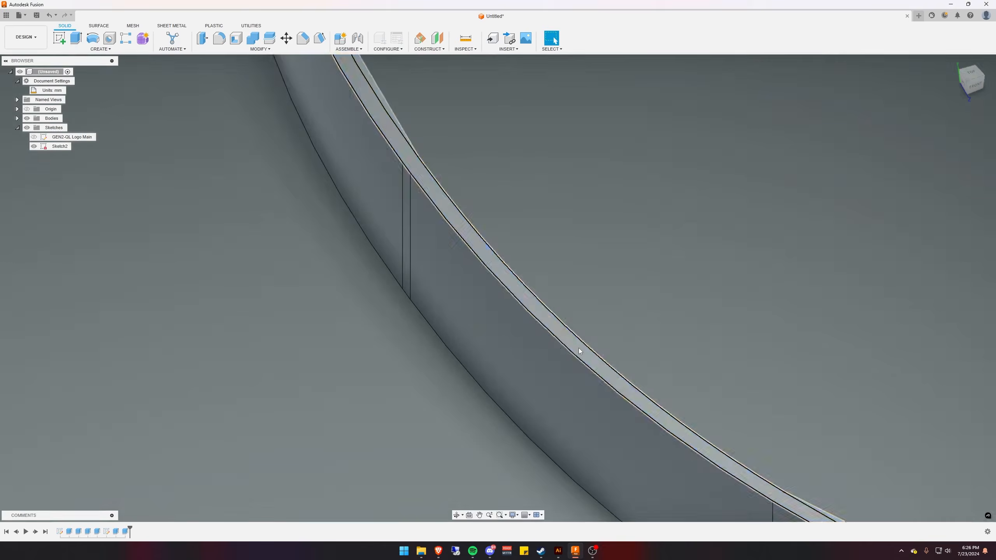
left_click(580, 348)
scroll(585, 349, "down", 5)
middle_click_drag(716, 327, 340, 333)
scroll(341, 333, "down", 4)
middle_click_drag(643, 305, 472, 345)
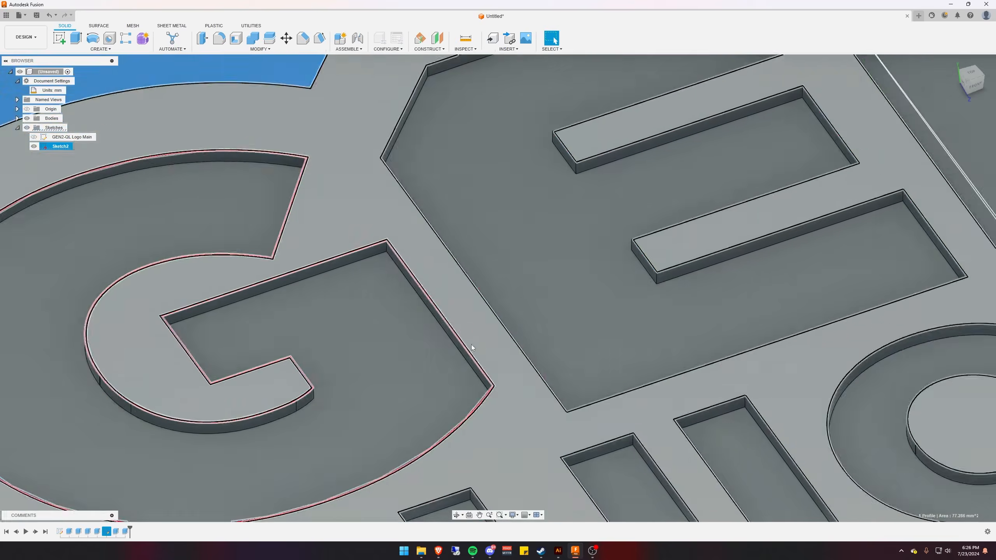
scroll(557, 409, "up", 7)
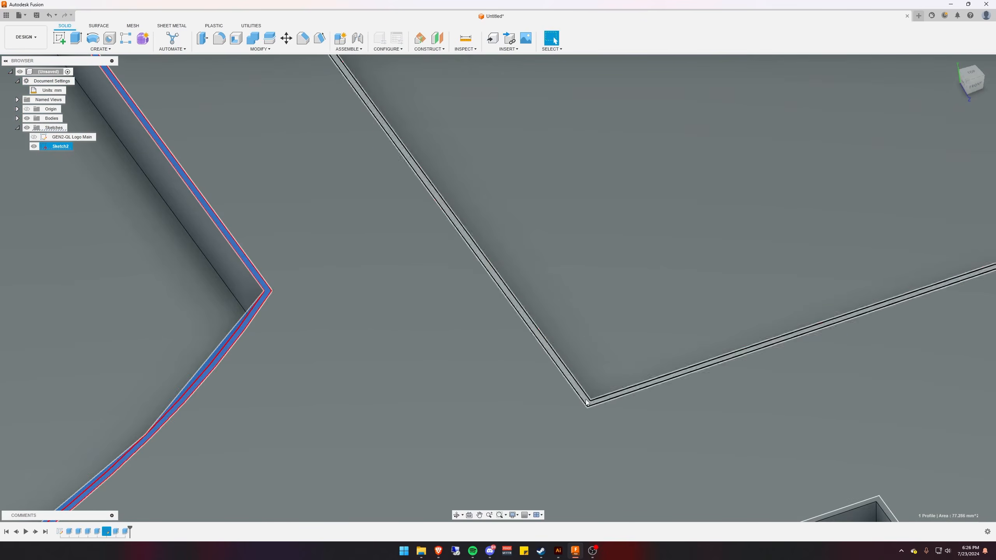
left_click(587, 404, "ctrl")
Add the border profile segments around the N of GEN2 to the selection, on both sides of the crossing lines
scroll(588, 403, "down", 7)
middle_click_drag(785, 283, 278, 449)
scroll(451, 447, "up", 3)
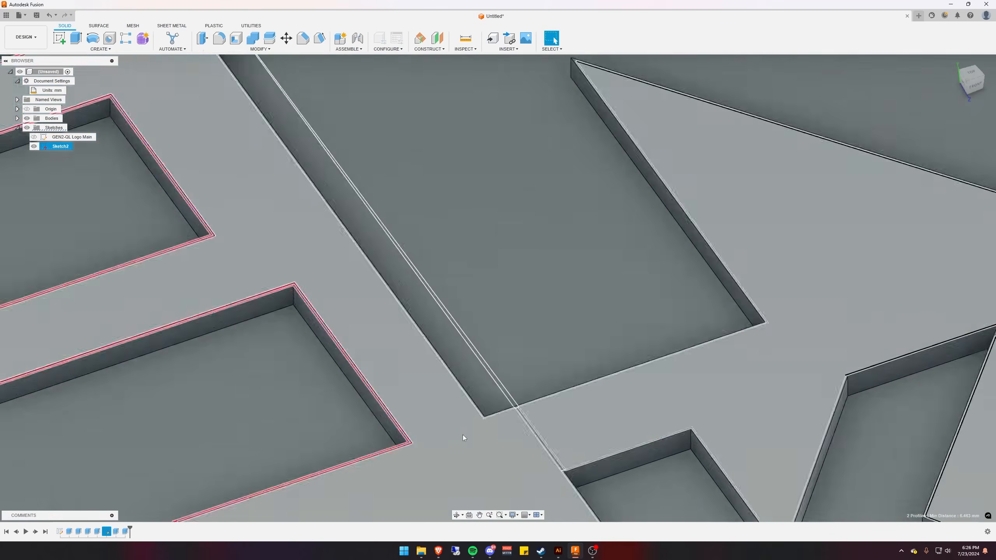
scroll(483, 420, "up", 6)
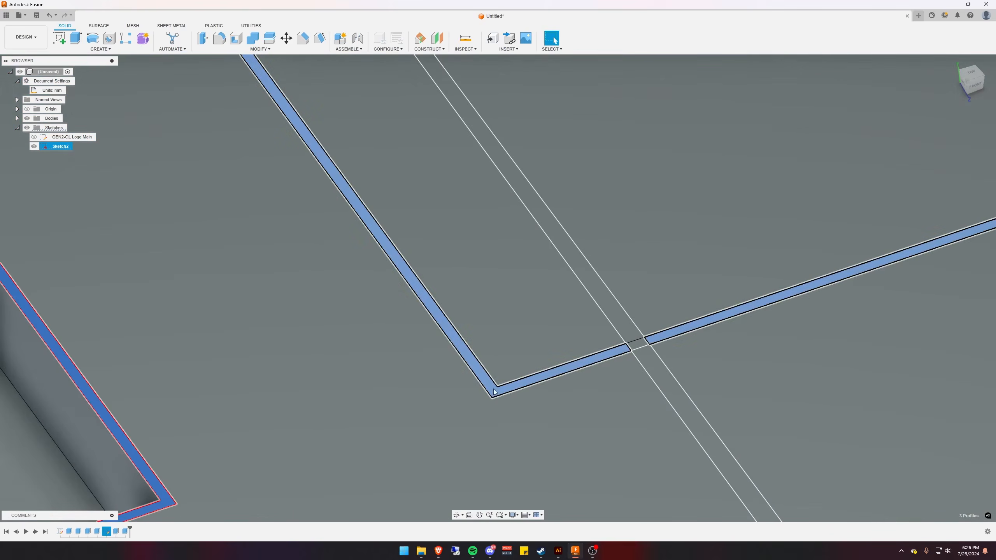
scroll(643, 358, "down", 3)
scroll(647, 358, "up", 3)
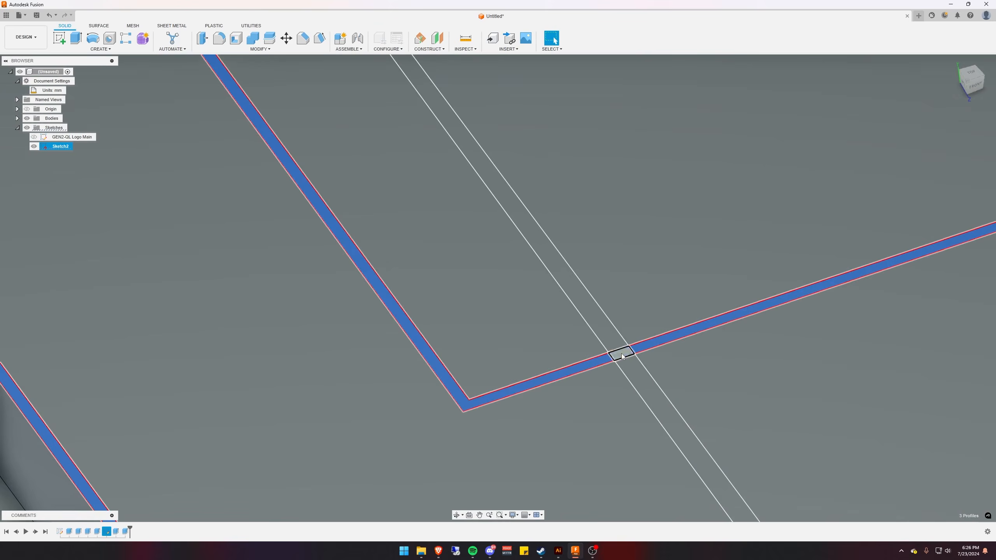
scroll(620, 372, "down", 8)
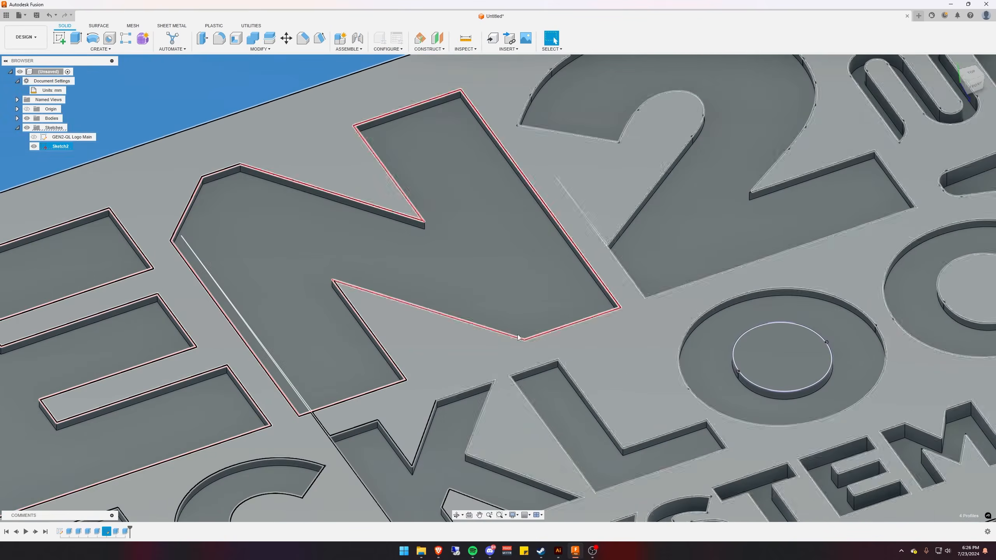
Add the border profile around the 2 to the selection and extrude-cut the selected GEN2 borders
middle_click_drag(625, 308, 434, 360)
scroll(441, 343, "up", 5)
left_click(442, 346)
scroll(474, 367, "down", 5)
middle_click_drag(687, 290, 435, 418)
scroll(433, 424, "up", 5)
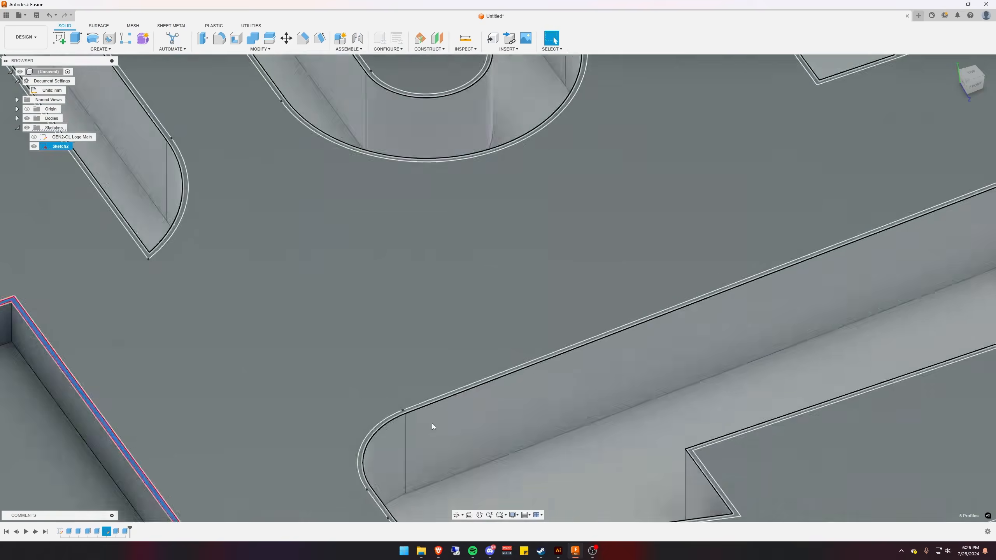
scroll(412, 418, "down", 1)
left_click(392, 413)
scroll(392, 413, "down", 10)
key("e")
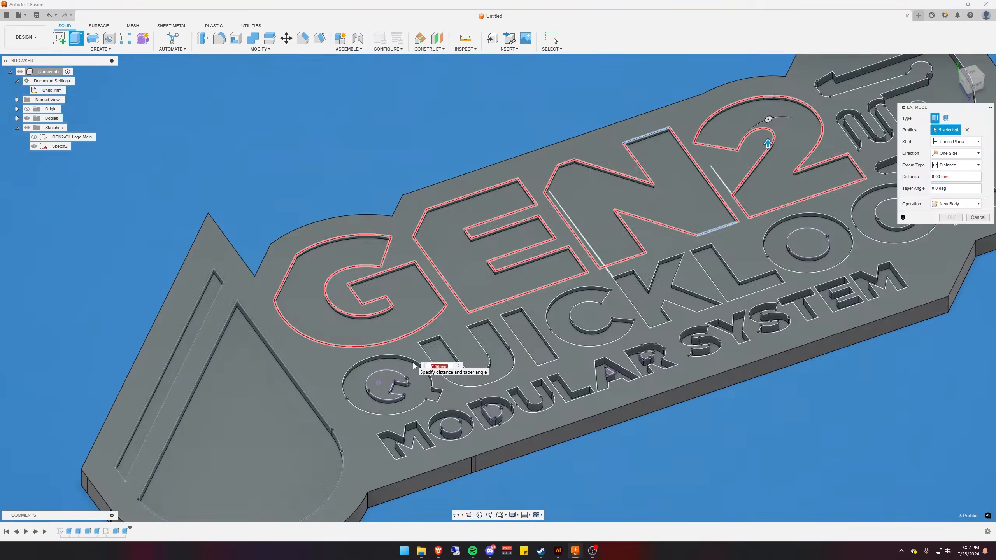
key("Return")
Select the thin inner and outer border profiles of the Q in QUICKLOCK
scroll(414, 366, "up", 6)
middle_click_drag(414, 366, 463, 353, "shift")
scroll(619, 339, "up", 5)
left_click(593, 315)
scroll(520, 291, "down", 6)
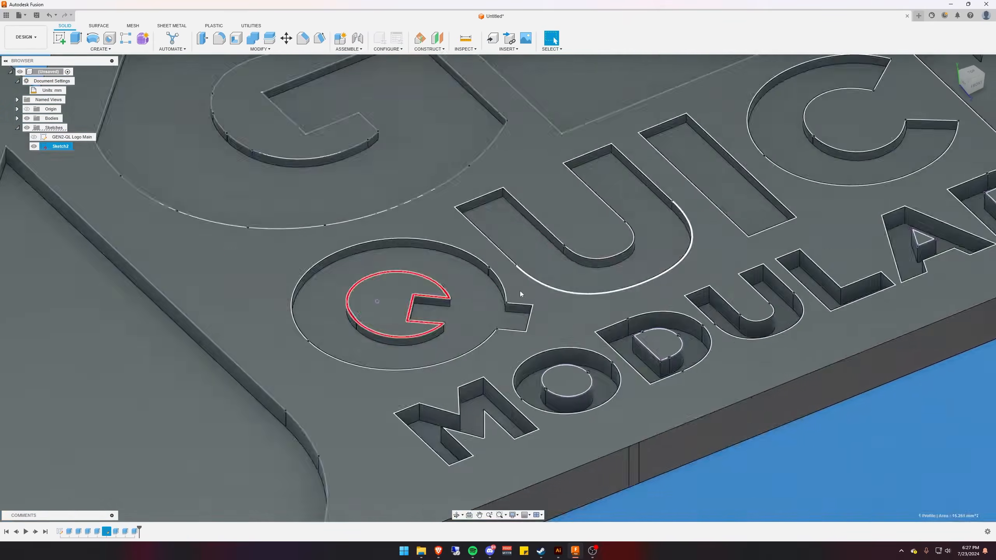
scroll(520, 291, "up", 5)
left_click(580, 267)
scroll(674, 222, "down", 5)
Add the border profiles around the U and the I of QUICKLOCK to the selection
scroll(706, 207, "up", 4)
left_click(635, 212, "ctrl")
scroll(643, 212, "down", 4)
scroll(706, 196, "up", 5)
left_click(574, 251, "ctrl")
scroll(589, 247, "down", 5)
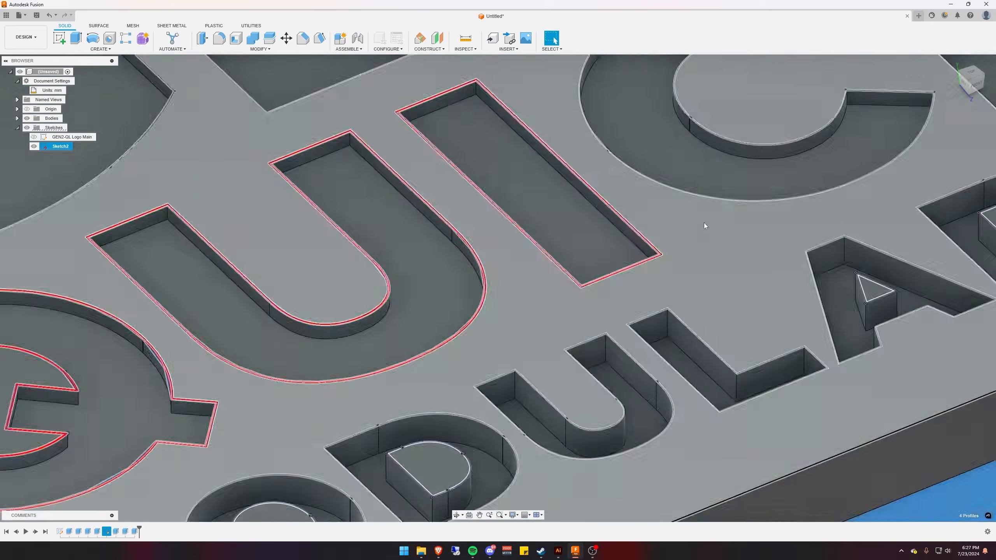
Add the border profiles around the first C and the first K of QUICKLOCK to the selection
scroll(703, 220, "up", 5)
scroll(627, 204, "up", 6)
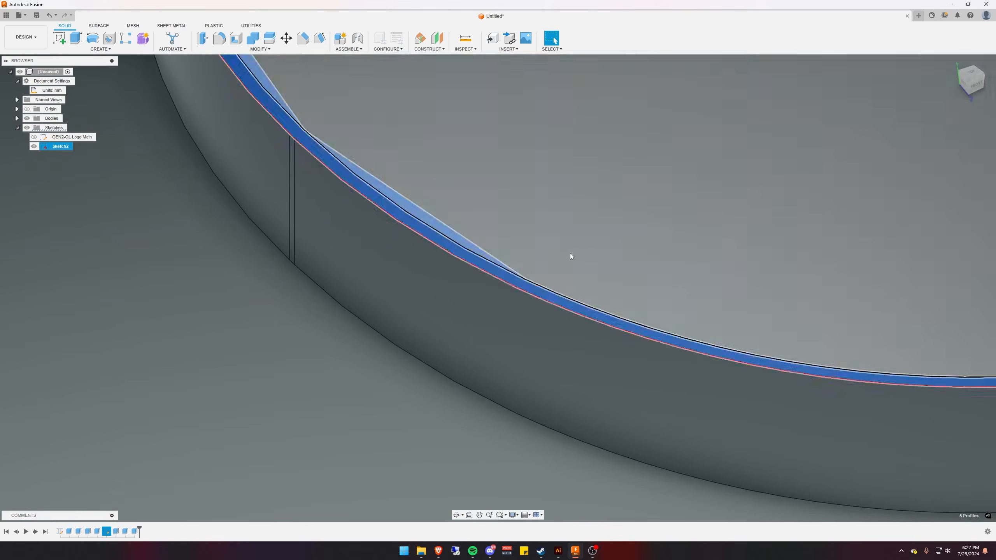
left_click(570, 253, "ctrl")
scroll(663, 224, "down", 6)
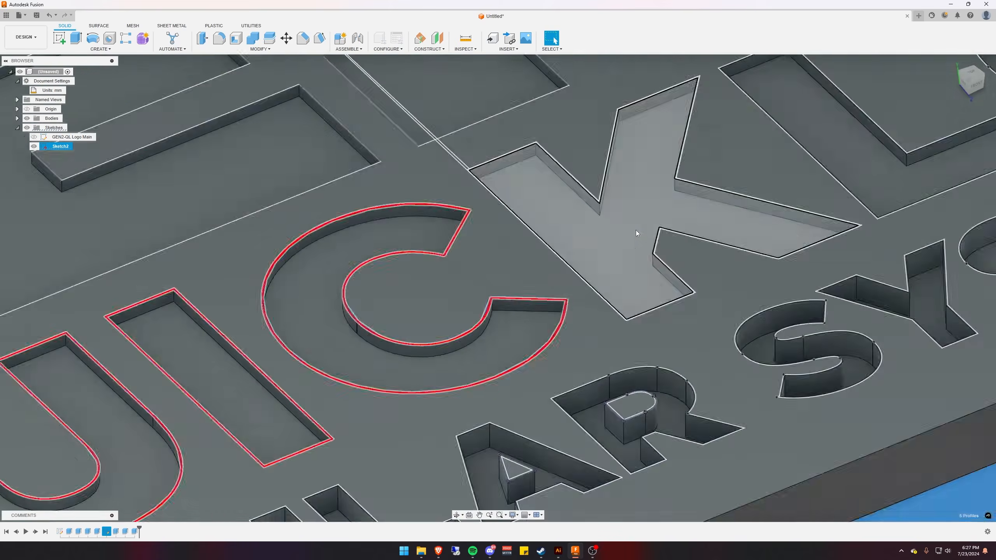
scroll(690, 283, "up", 10)
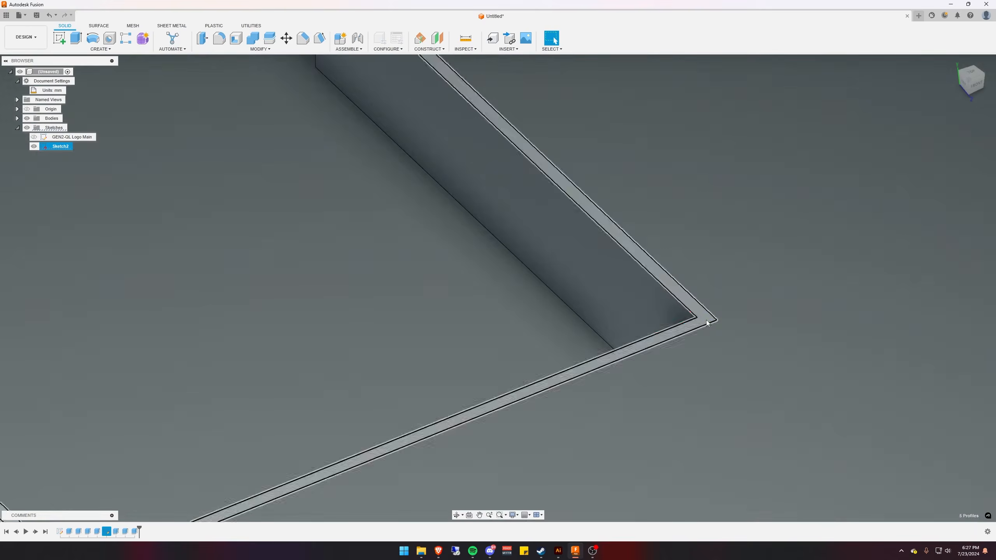
left_click(707, 321, "ctrl")
scroll(715, 262, "down", 8)
Add the border profile around the L and the outer and inner borders of the O to the selection
middle_click_drag(781, 211, 454, 378)
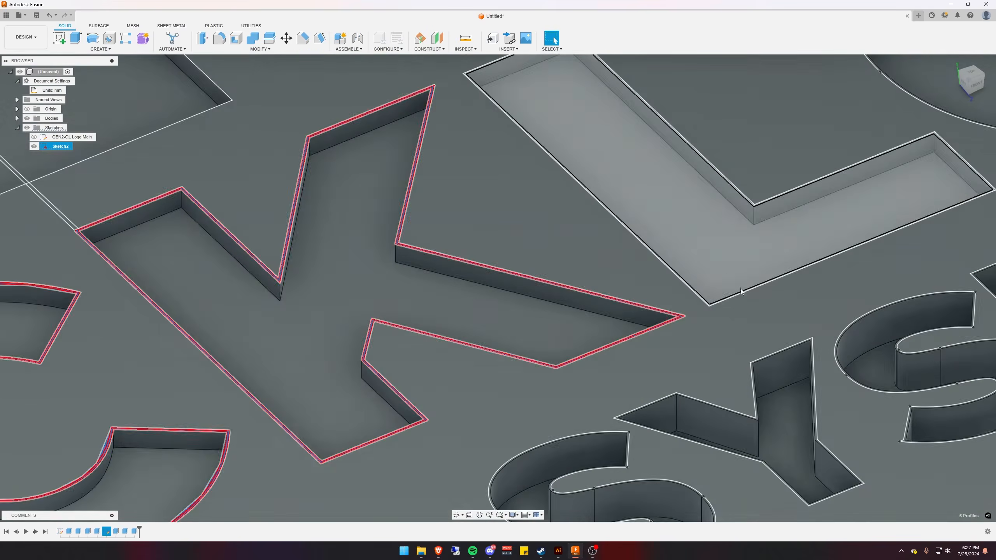
scroll(740, 288, "up", 8)
left_click(613, 301, "ctrl")
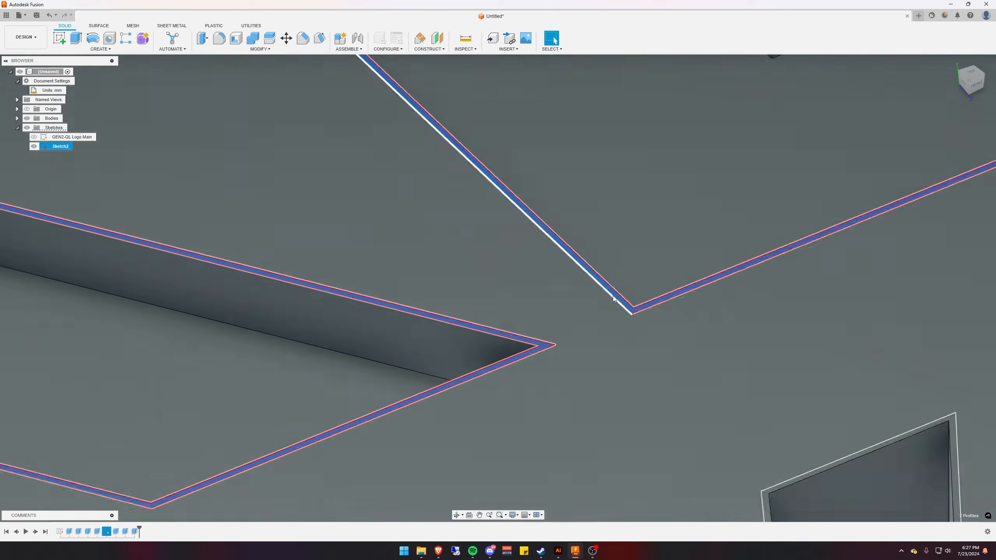
scroll(643, 283, "down", 8)
middle_click_drag(808, 189, 561, 292)
scroll(563, 293, "up", 8)
scroll(526, 410, "up", 4)
left_click(539, 452, "ctrl")
left_click(663, 86, "ctrl")
scroll(663, 86, "down", 8)
Add the border profiles around the last C and the last K of QUICKLOCK to the selection
scroll(656, 100, "up", 8)
left_click(656, 99, "ctrl")
scroll(657, 99, "down", 8)
scroll(510, 216, "up", 8)
left_click(509, 217, "ctrl")
Extrude-cut the selected QUICKLOCK border profiles with a distance of -1 mm
scroll(498, 235, "down", 10)
middle_click_drag(379, 324, 475, 288)
scroll(475, 288, "up", 5)
type("e-4")
key("BackSpace")
type("2")
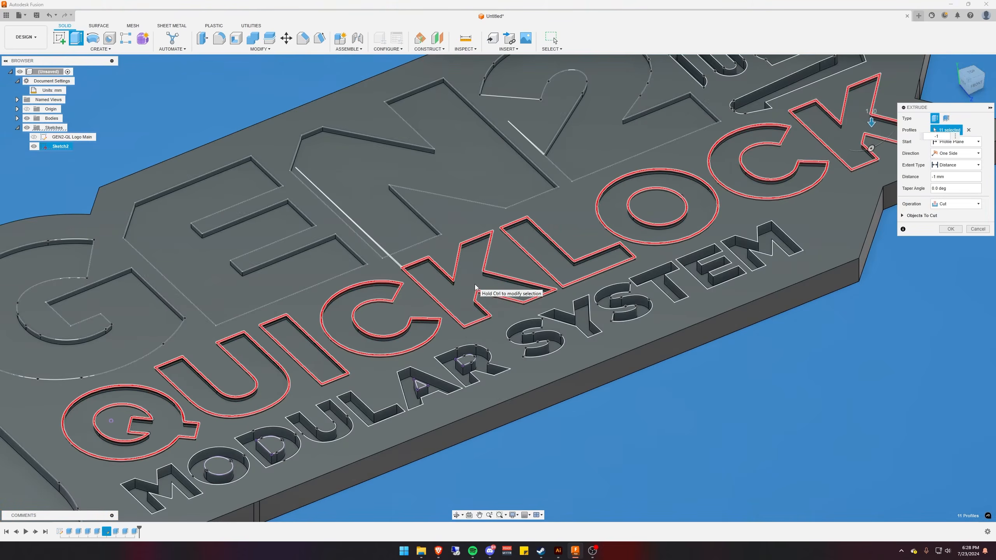
key("Return")
Check the cut depth in the L pocket and edit the extrude distance of the QUICKLOCK border cut
scroll(568, 280, "up", 10)
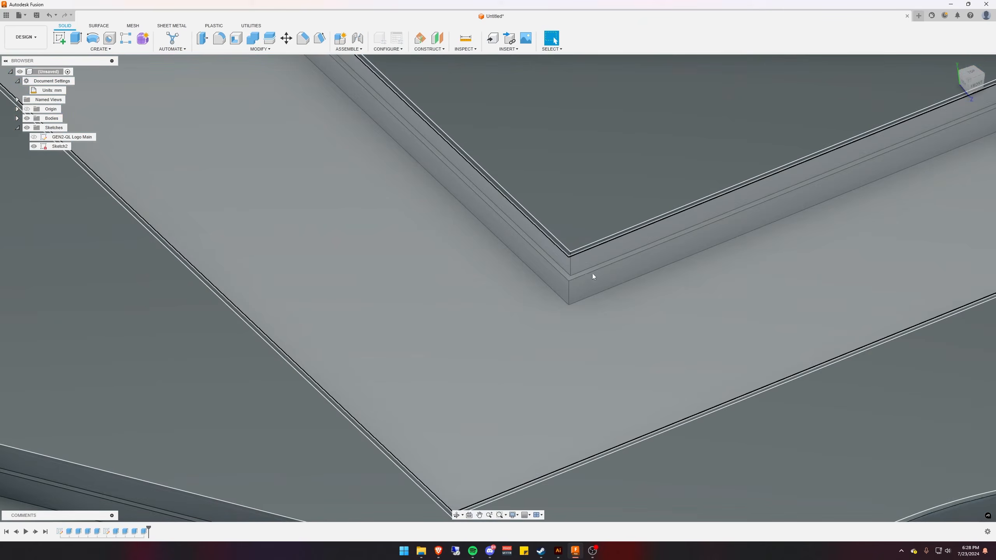
scroll(519, 321, "down", 10)
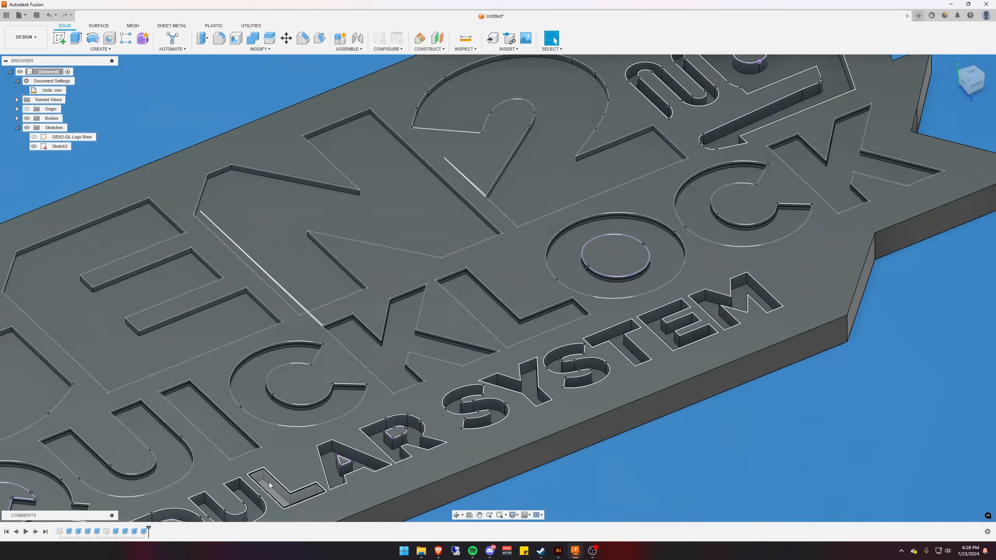
double_click(144, 532)
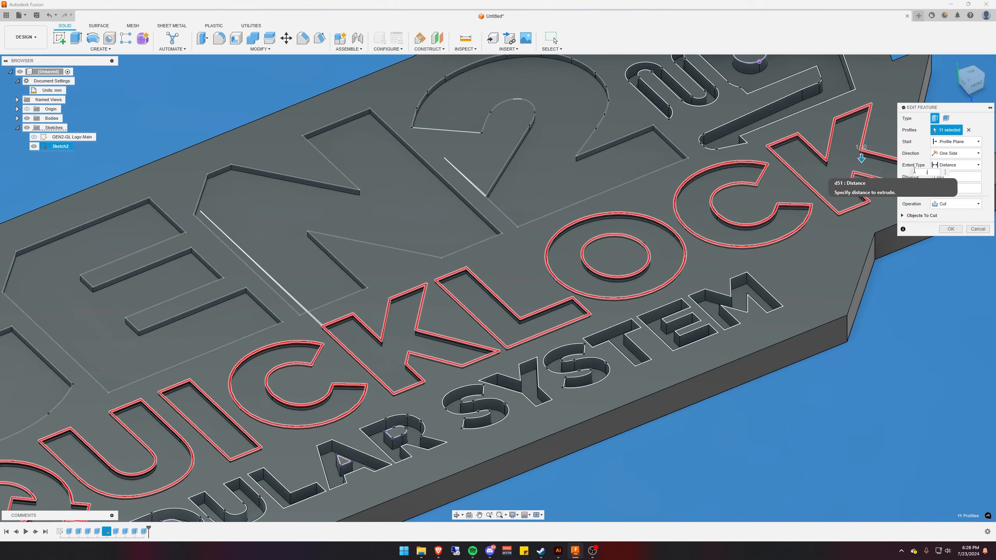
key("Return")
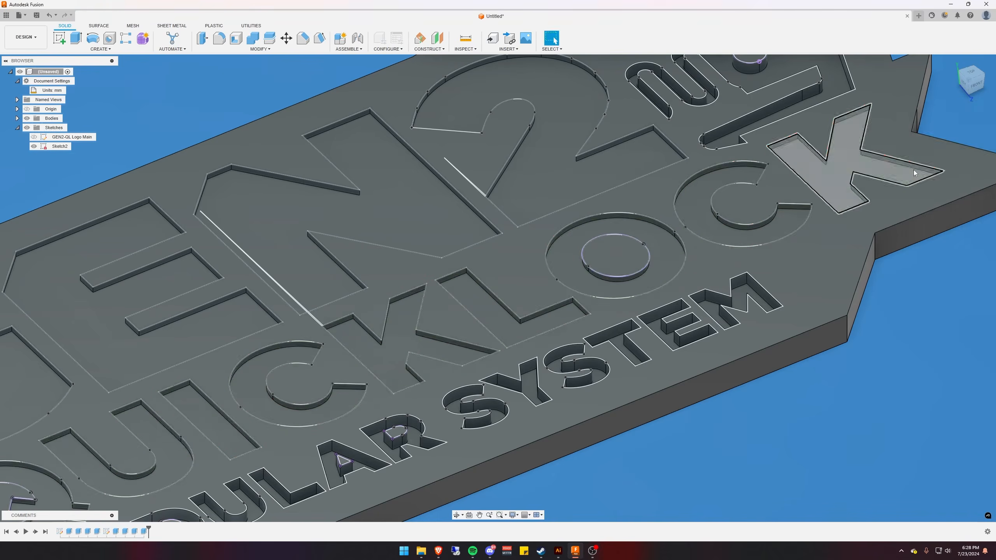
Select the border profile around the M and the outer and inner borders of the O in MODULAR
scroll(600, 302, "down", 5)
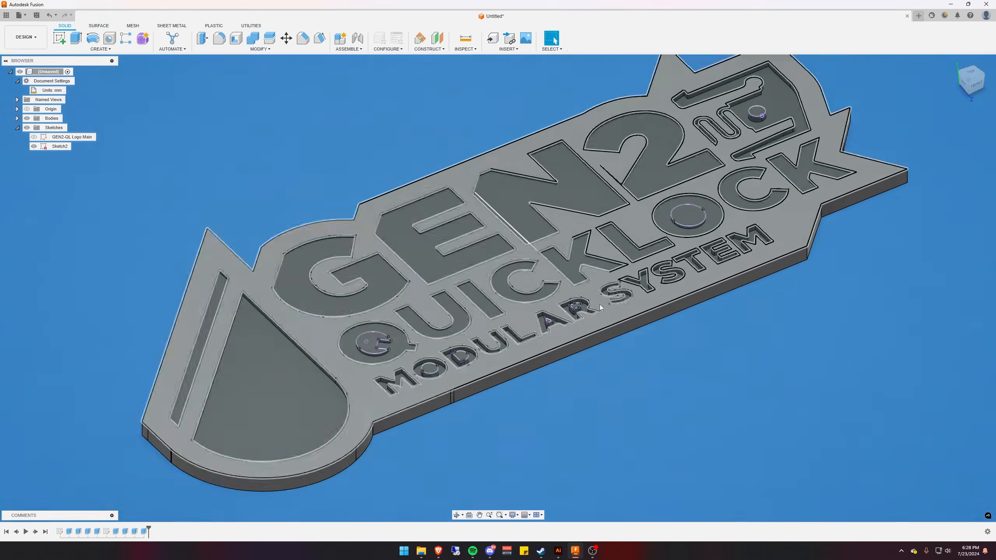
scroll(520, 348, "up", 5)
scroll(520, 348, "down", 5)
scroll(521, 345, "up", 5)
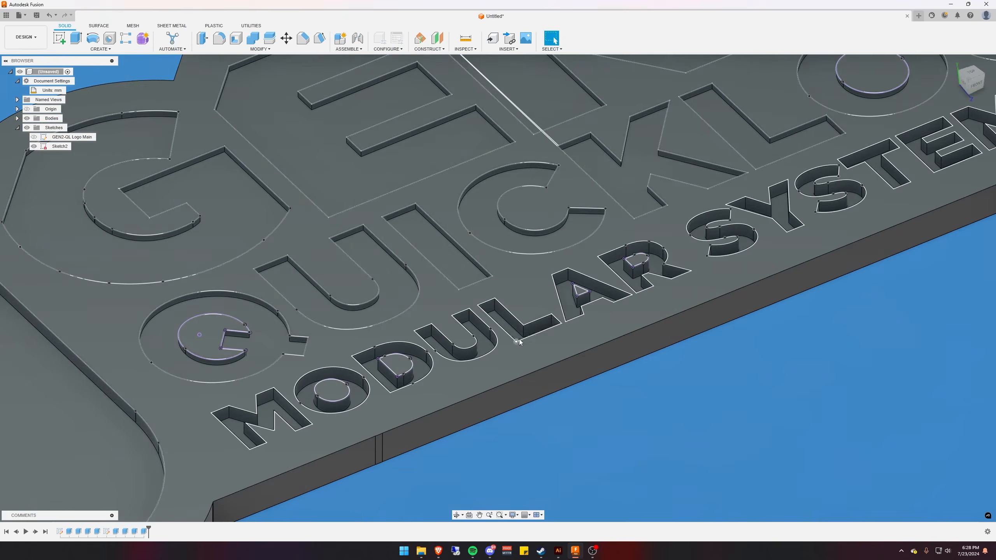
scroll(474, 349, "down", 4)
scroll(472, 347, "up", 10)
left_click(473, 346)
scroll(490, 341, "down", 5)
scroll(498, 329, "up", 5)
left_click(500, 327, "ctrl")
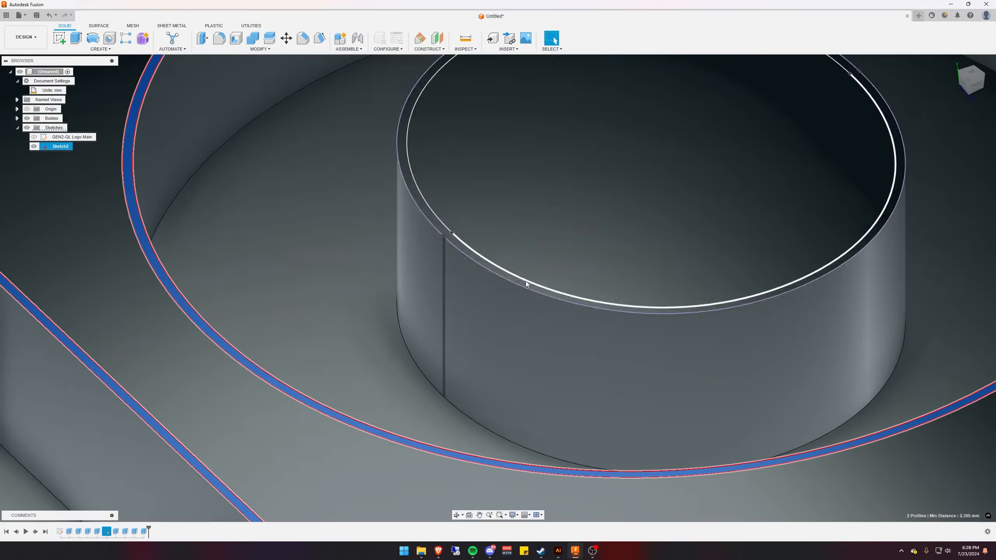
left_click(529, 283, "ctrl")
Add both border profiles of the D and the border around the U of MODULAR to the selection
scroll(531, 283, "down", 4)
scroll(606, 288, "up", 6)
left_click(606, 287, "ctrl")
left_click(612, 441, "ctrl")
scroll(612, 440, "down", 5)
left_click(802, 218, "ctrl")
scroll(802, 220, "down", 5)
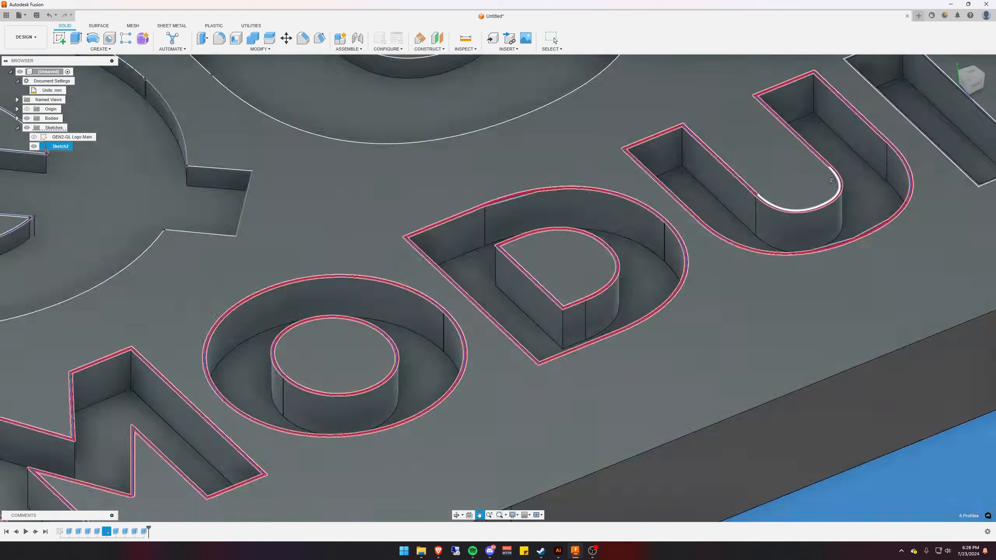
Add the border profile around the L and both border profiles of the A in MODULAR to the selection
scroll(505, 270, "up", 6)
left_click(505, 270, "ctrl")
scroll(583, 289, "up", 6)
left_click(583, 289, "ctrl")
scroll(583, 289, "down", 6)
left_click(594, 236, "ctrl")
Add the outer and inner border profiles of the R in MODULAR to the selection
scroll(700, 285, "up", 5)
left_click(700, 285, "ctrl")
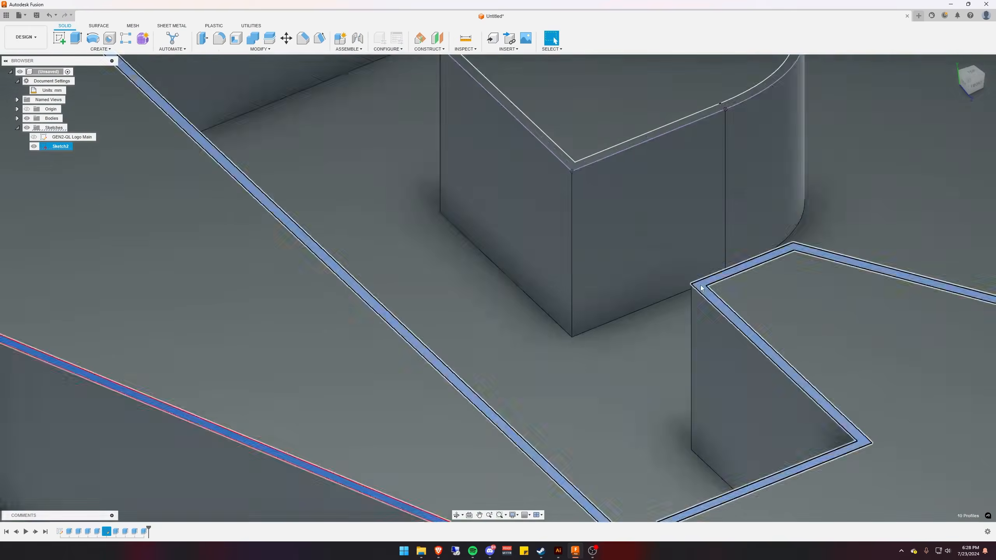
left_click(574, 165, "ctrl")
Add the border profiles around the Y, T, E and M of SYSTEM to the selection, leaving out both S letters
middle_click_drag(722, 167, 364, 323)
scroll(494, 379, "down", 4)
scroll(495, 381, "up", 5)
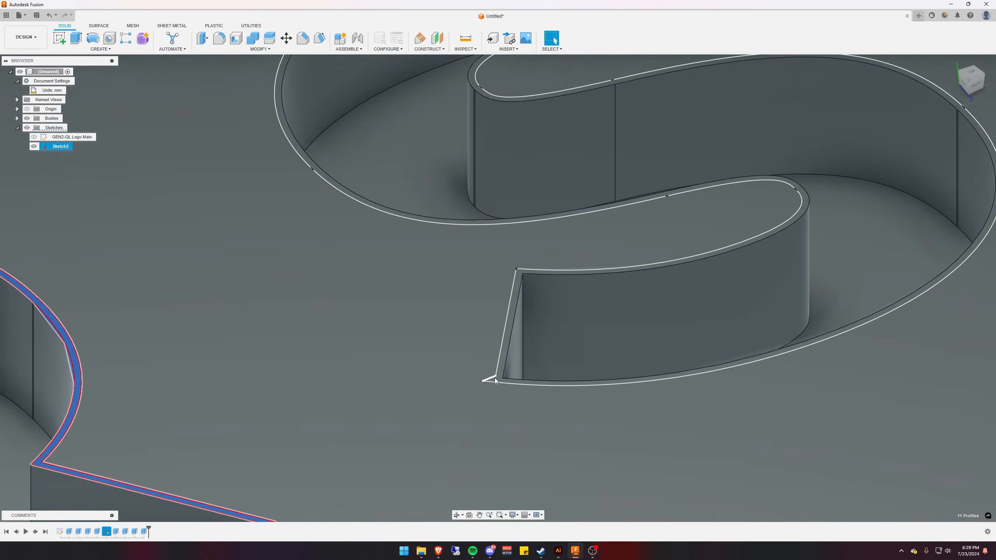
scroll(505, 379, "down", 4)
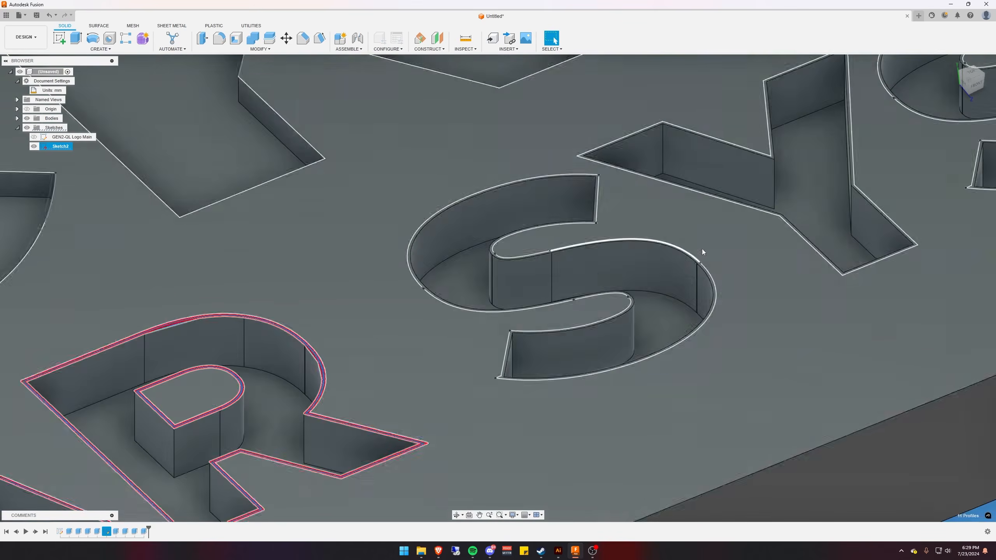
scroll(543, 298, "up", 5)
scroll(546, 345, "up", 3)
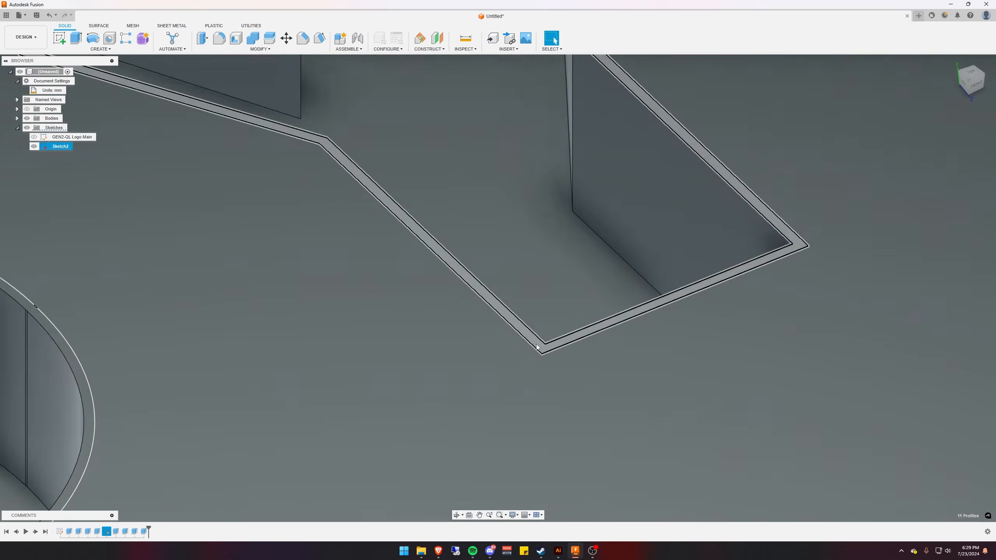
scroll(544, 345, "down", 4)
scroll(572, 296, "up", 4)
scroll(600, 286, "down", 4)
scroll(530, 200, "up", 5)
scroll(530, 200, "down", 5)
Extrude-cut the selected MODULAR SYSTEM border profiles with a distance of -2 mm
key("e")
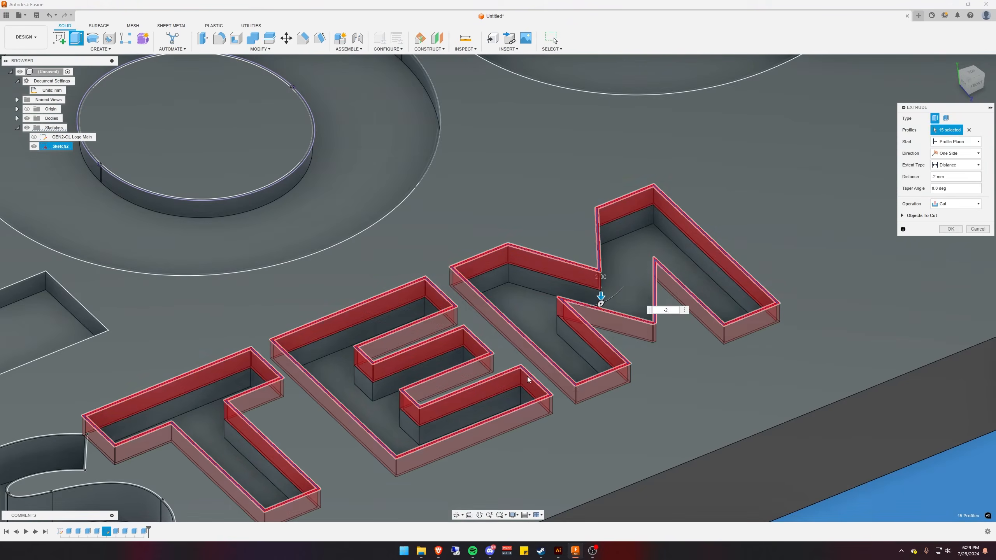
key("Return")
scroll(526, 354, "down", 4)
Open Sketch2 for editing and draw a line extending the lower end edge of SYSTEM's first S to its outer offset curve
scroll(522, 311, "up", 6)
middle_click_drag(522, 314, 511, 399, "shift")
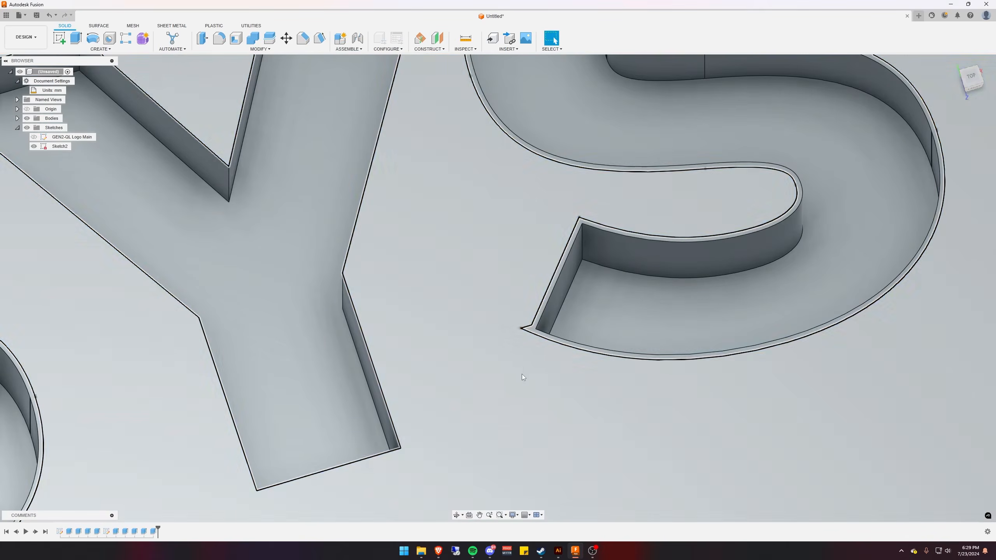
left_click(547, 377)
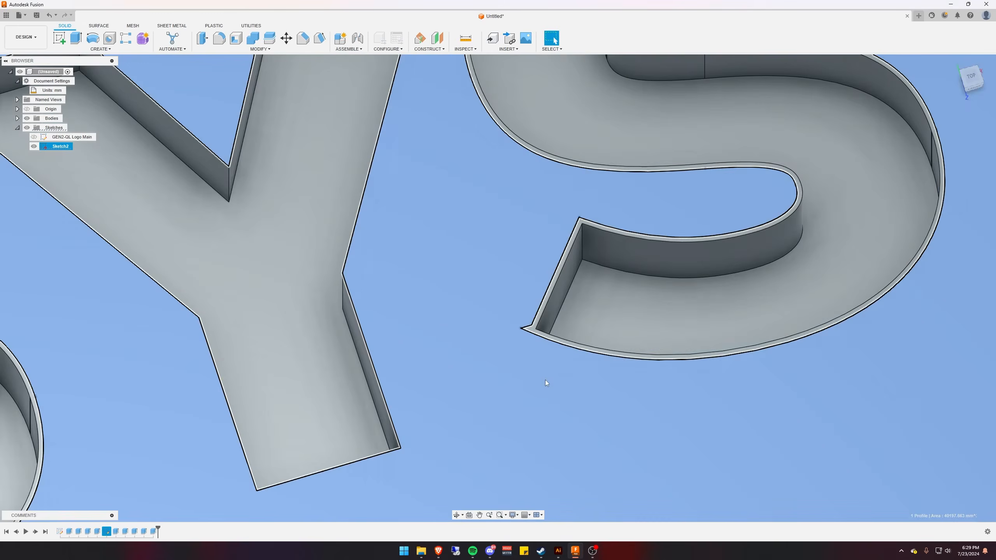
double_click(547, 383)
middle_click_drag(581, 392, 554, 282)
scroll(555, 283, "up", 4)
scroll(486, 292, "up", 8)
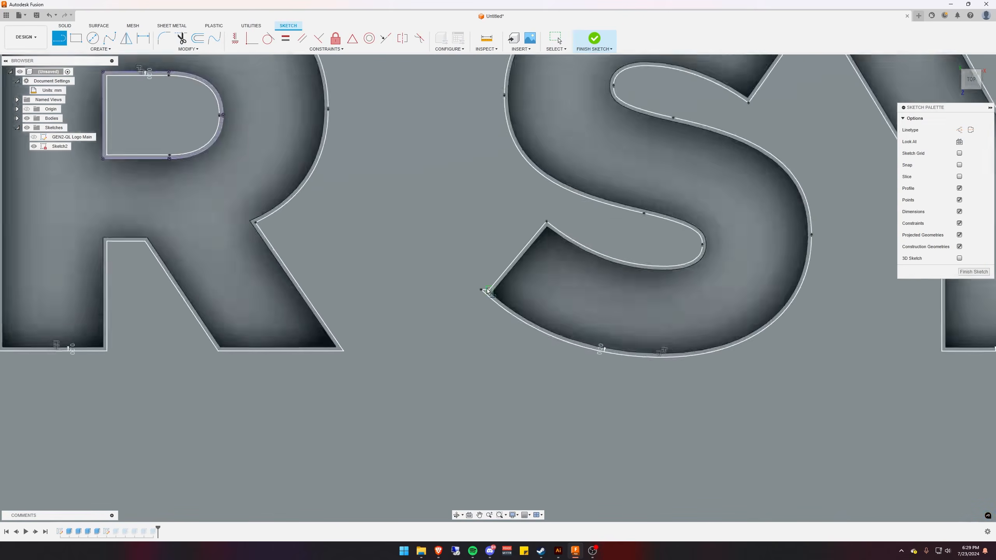
left_click(500, 291)
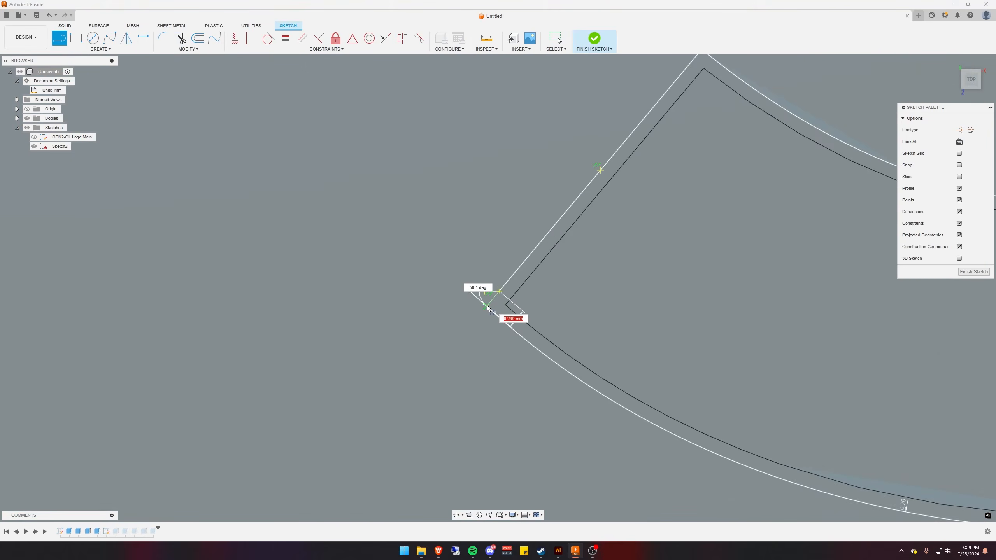
key("Escape")
Draw the same closing line at the lower end of SYSTEM's second S and finish the sketch
scroll(480, 333, "down", 10)
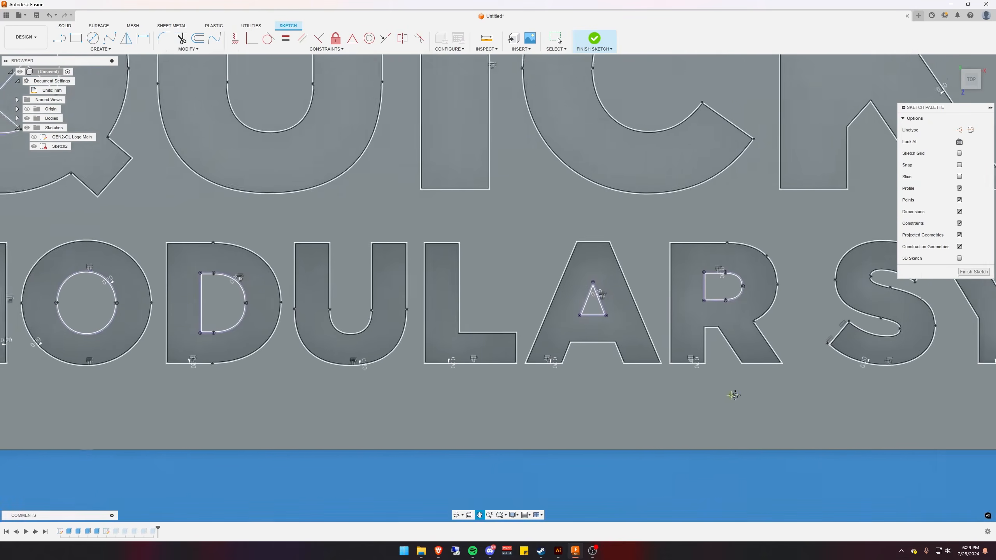
middle_click_drag(733, 396, 302, 388)
scroll(560, 278, "up", 10)
key("l")
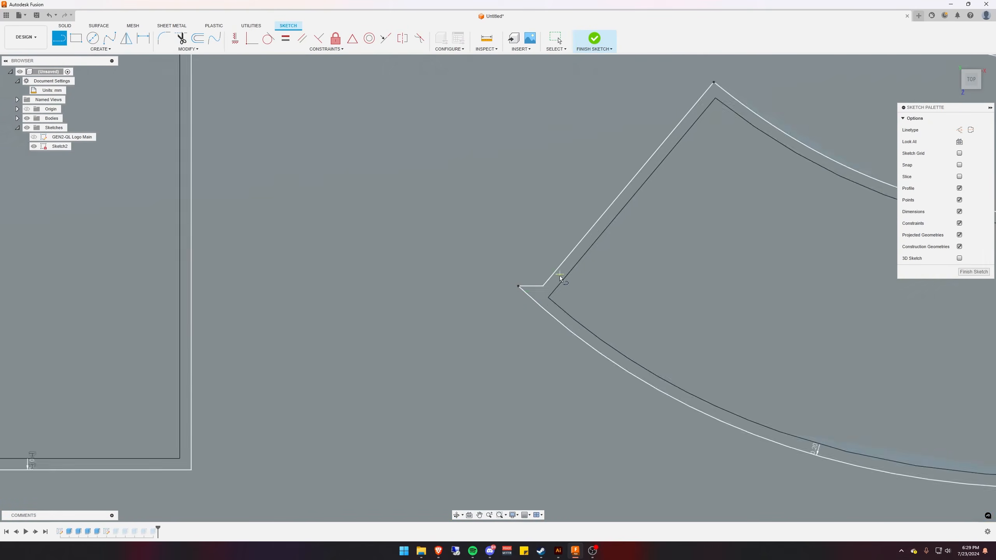
left_click(543, 286)
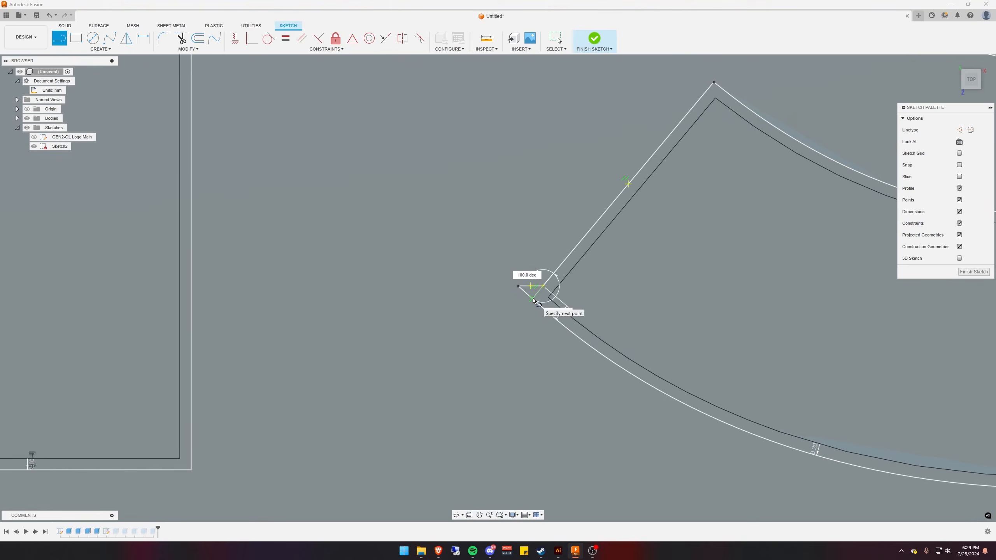
double_click(533, 299)
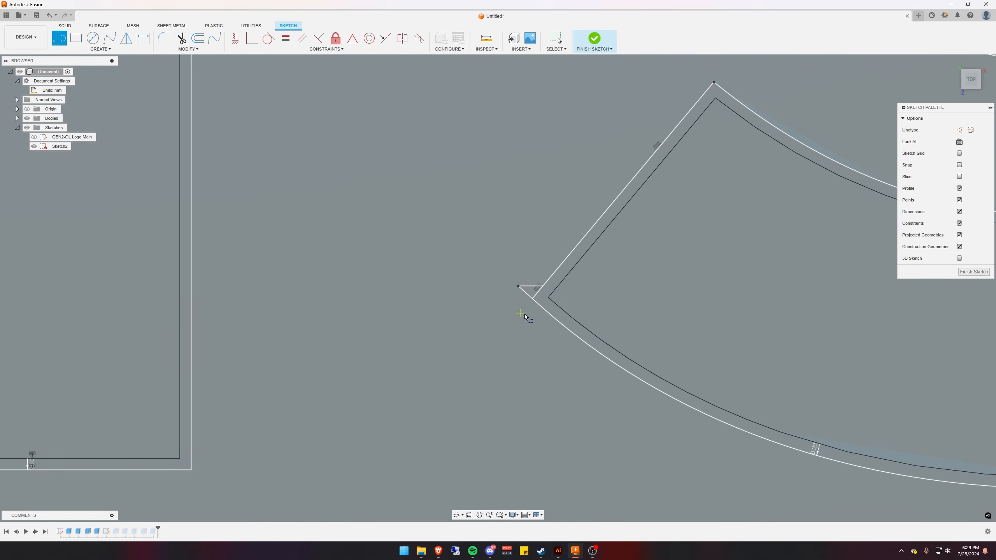
left_click(974, 271)
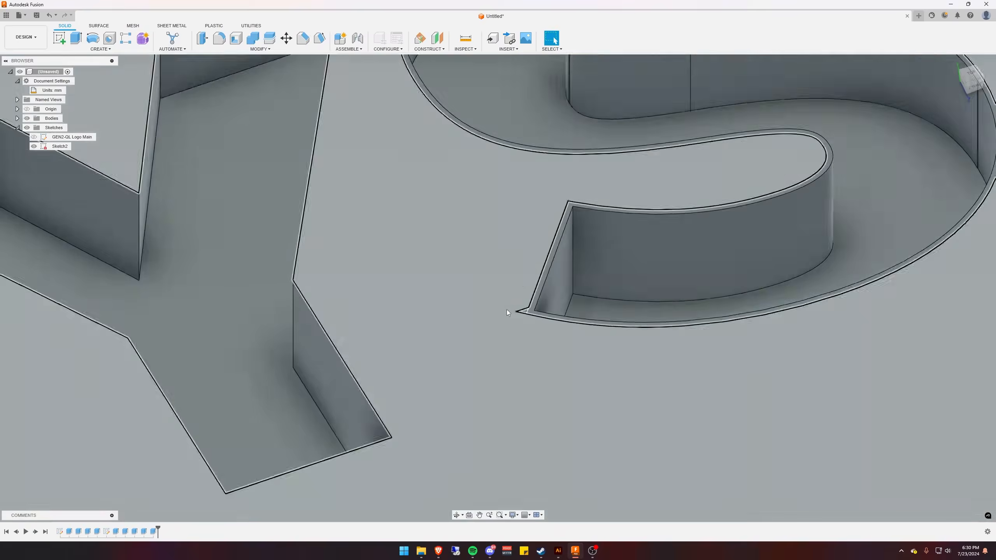
Select the thin border profiles around both S letters of SYSTEM
scroll(507, 313, "up", 2)
left_click(537, 317)
scroll(548, 373, "down", 5)
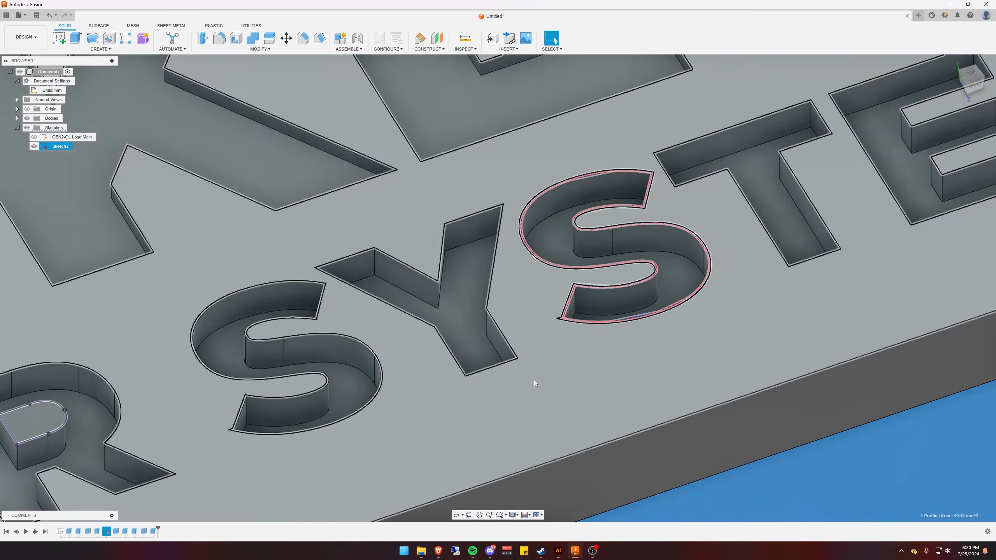
scroll(534, 383, "down", 2)
scroll(518, 357, "up", 10)
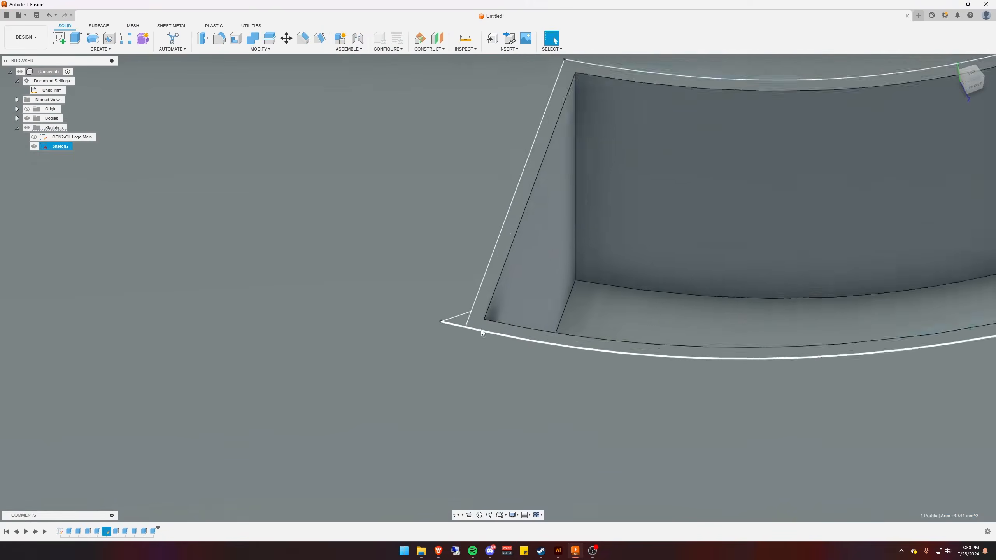
left_click(482, 325, "ctrl")
scroll(482, 324, "down", 10)
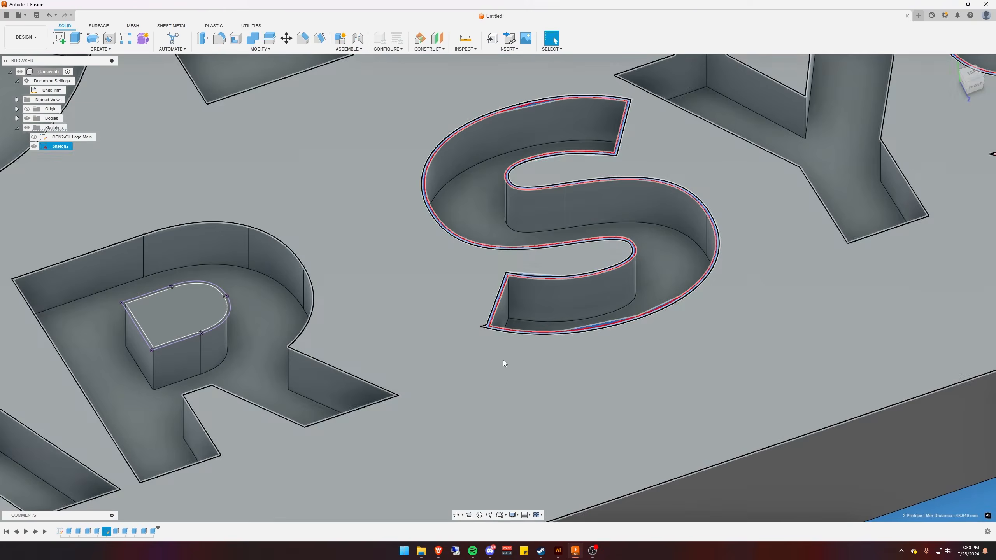
Extrude-cut the two selected S border profiles with a distance of -2 mm
type("e-2")
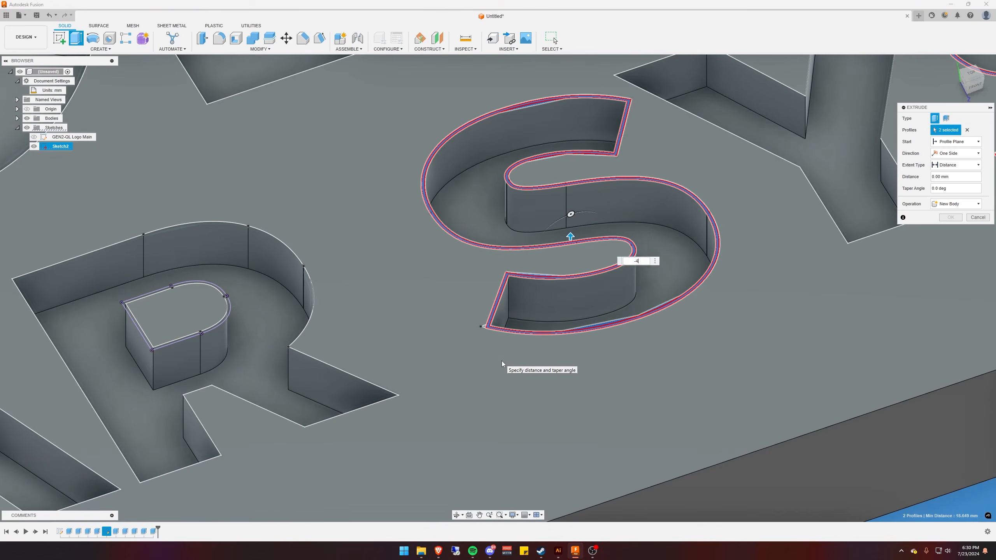
key("Return")
scroll(561, 326, "down", 15)
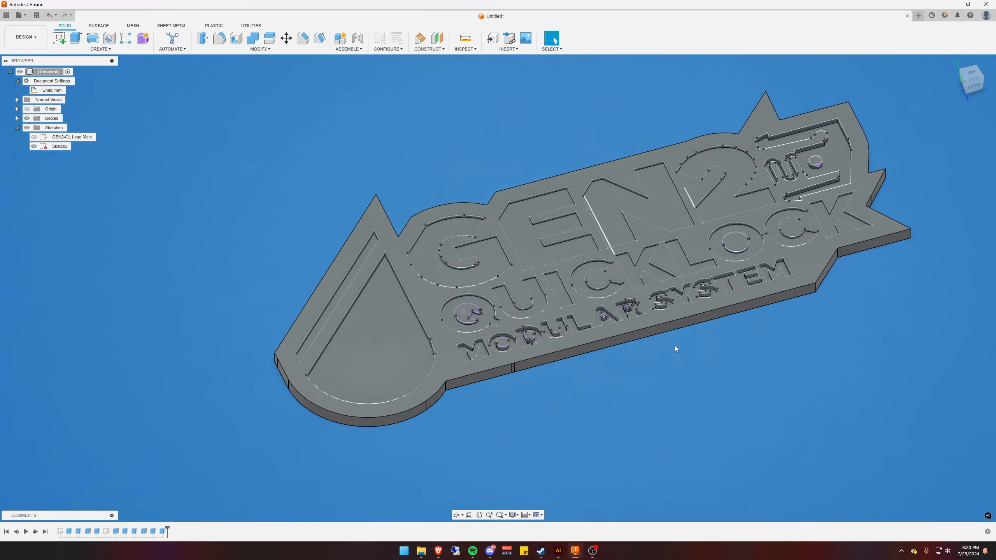
Show the GEN2-QL Logo Main sketch on the logo plate
middle_click_drag(602, 347, 506, 363)
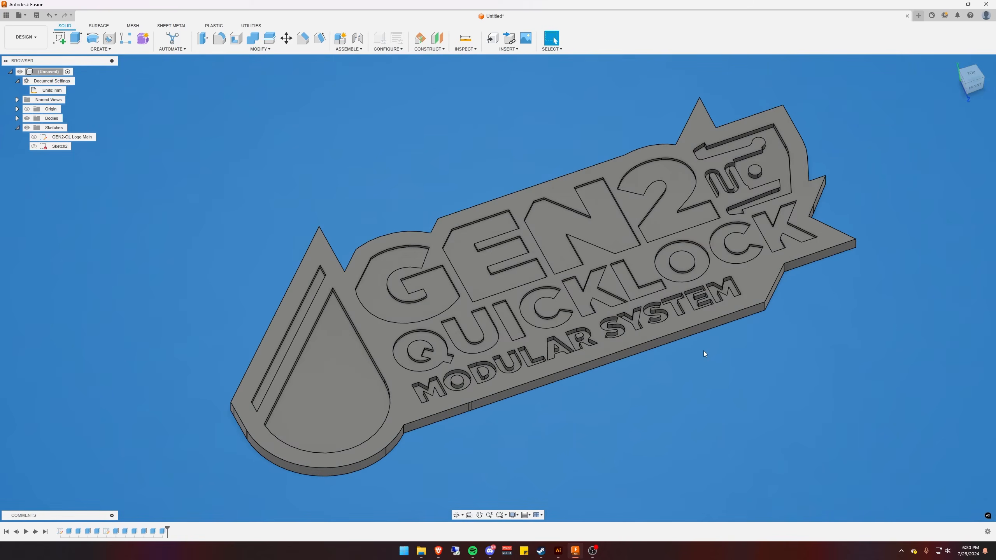
left_click(35, 137)
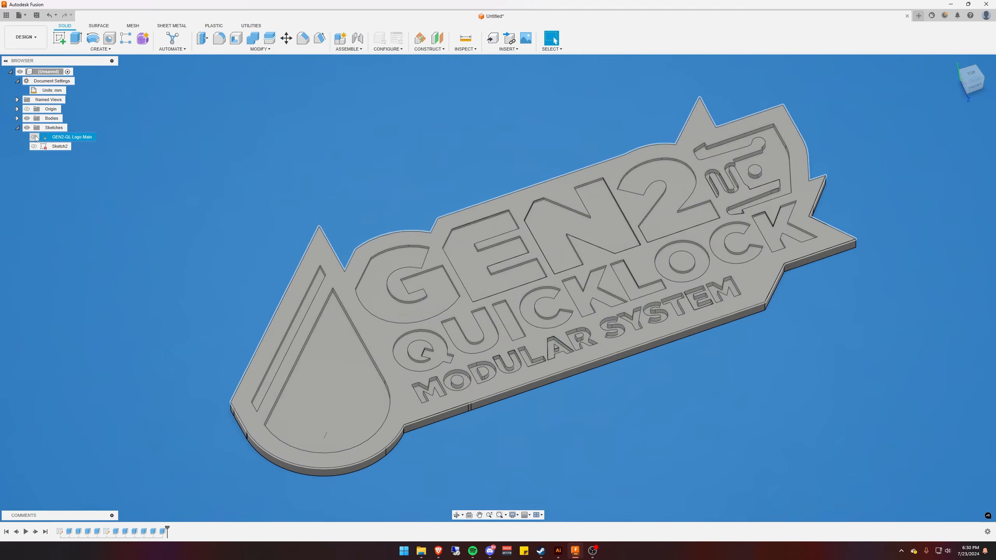
left_click(36, 138)
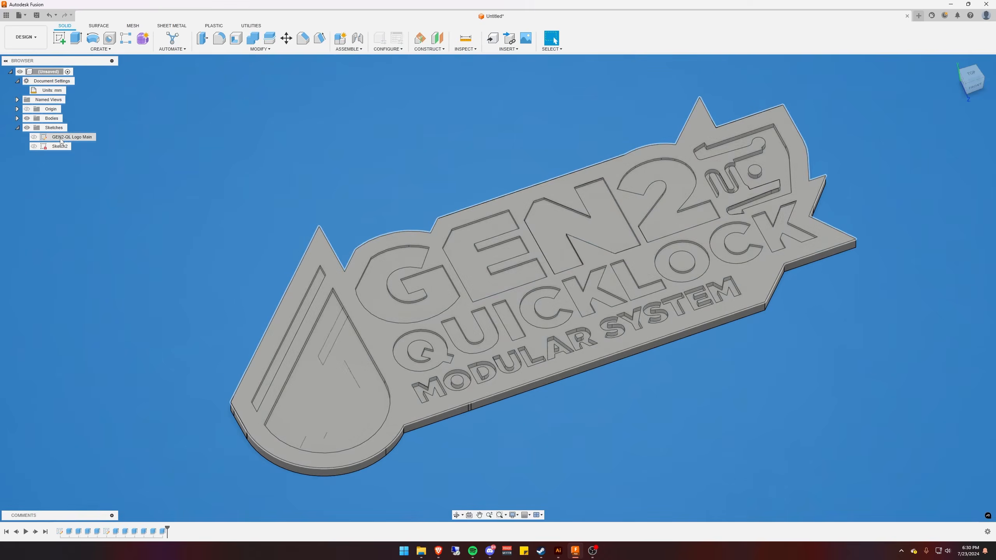
left_click(35, 137)
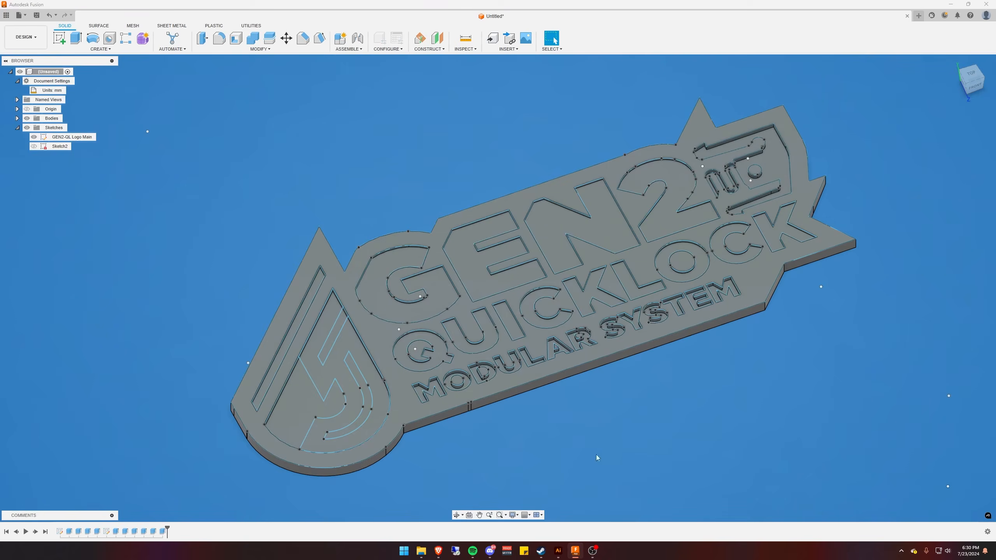
Select all the sketch profiles that together fill the teardrop pocket, including the J shape's segments
scroll(362, 325, "up", 8)
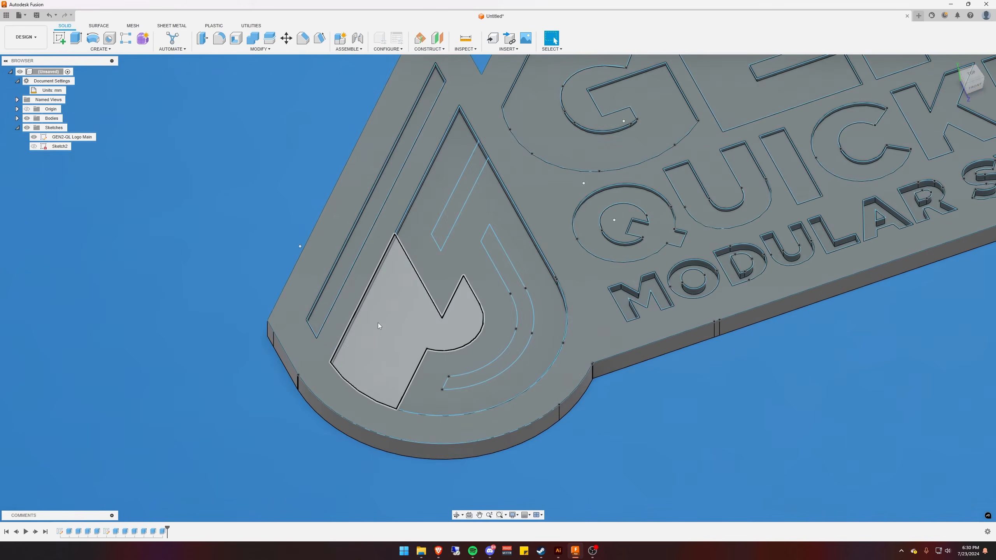
left_click(378, 323)
left_click(445, 282, "ctrl")
left_click(451, 216, "ctrl")
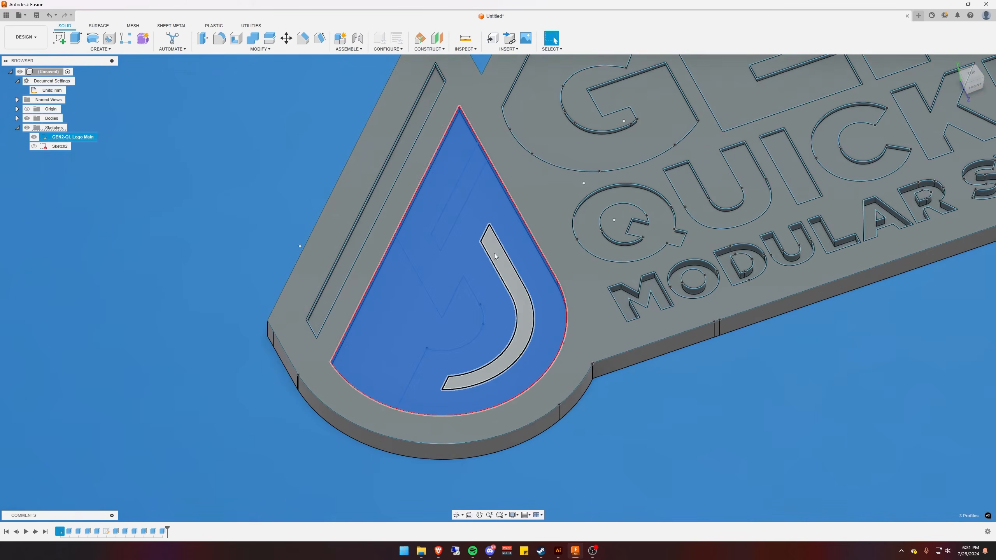
left_click(495, 256, "ctrl")
Add the letter profiles of MODULAR to the selection
scroll(578, 356, "down", 3)
scroll(571, 387, "up", 3)
middle_click_drag(625, 385, 404, 382)
scroll(571, 386, "down", 2)
scroll(428, 338, "up", 4)
left_click(406, 309, "ctrl")
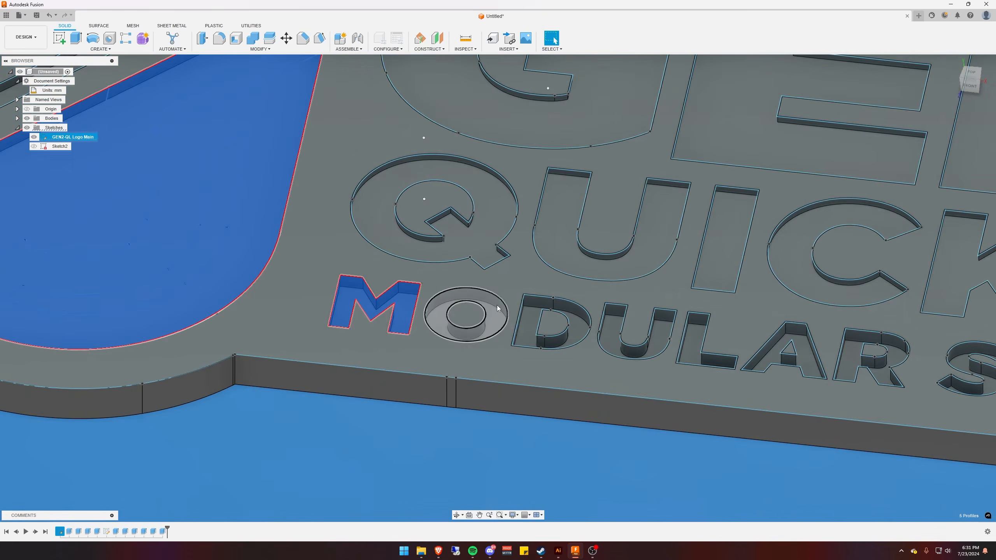
left_click(496, 307, "ctrl")
left_click(580, 320, "ctrl")
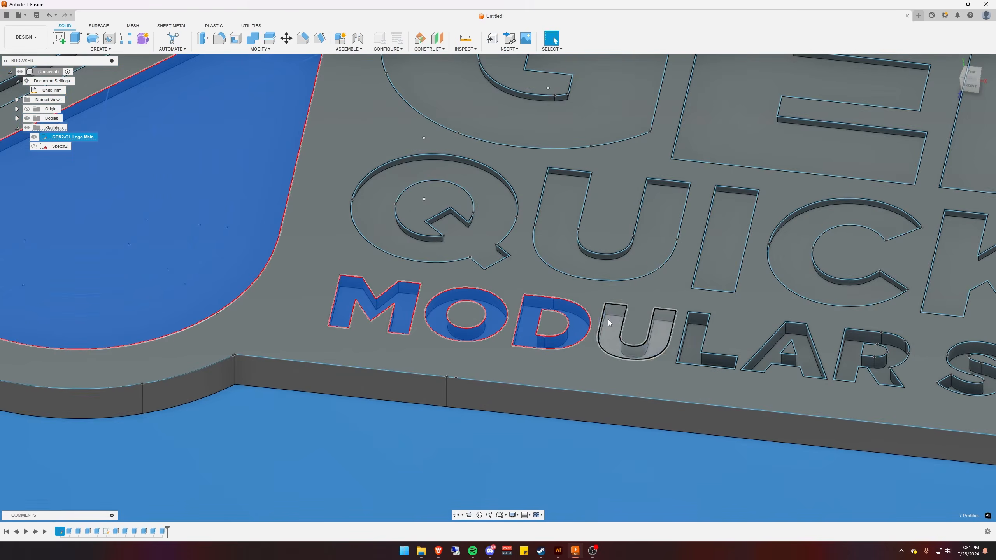
left_click(609, 319, "ctrl")
left_click(694, 331, "ctrl")
left_click(807, 356, "ctrl")
middle_click_drag(754, 388, 385, 401)
left_click(478, 376, "ctrl")
Add the letter profiles of SYSTEM to the selection
left_click(591, 373, "ctrl")
left_click(675, 392, "ctrl")
left_click(761, 403, "ctrl")
left_click(812, 406, "ctrl")
left_click(873, 414, "ctrl")
left_click(943, 410, "ctrl")
Extrude the selected teardrop and MODULAR SYSTEM profiles with a distance of -2 mm as new bodies
middle_click_drag(920, 425, 446, 404)
scroll(446, 404, "down", 3)
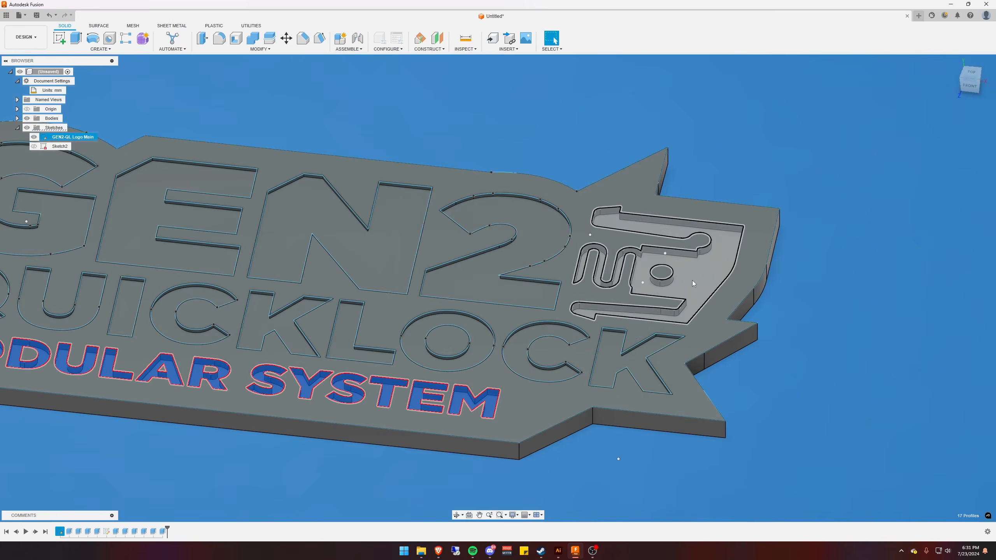
scroll(406, 339, "down", 3)
middle_click_drag(64, 303, 439, 348)
scroll(439, 348, "up", 3)
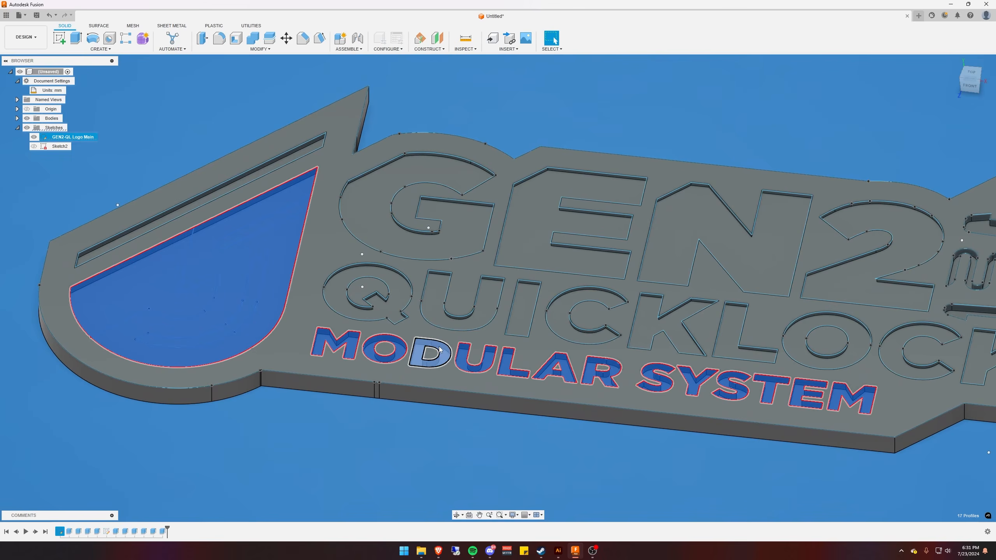
key("e")
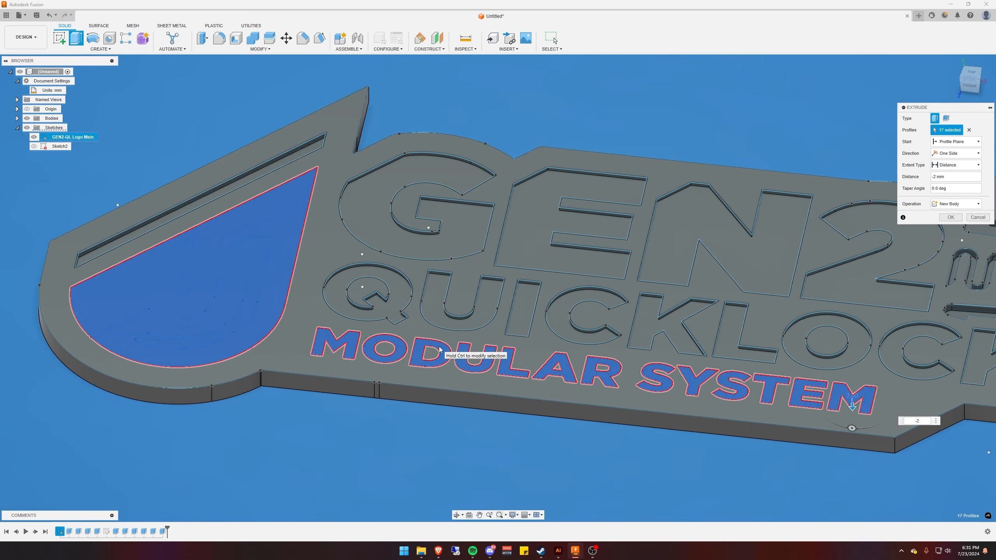
key("Return")
scroll(387, 396, "down", 3)
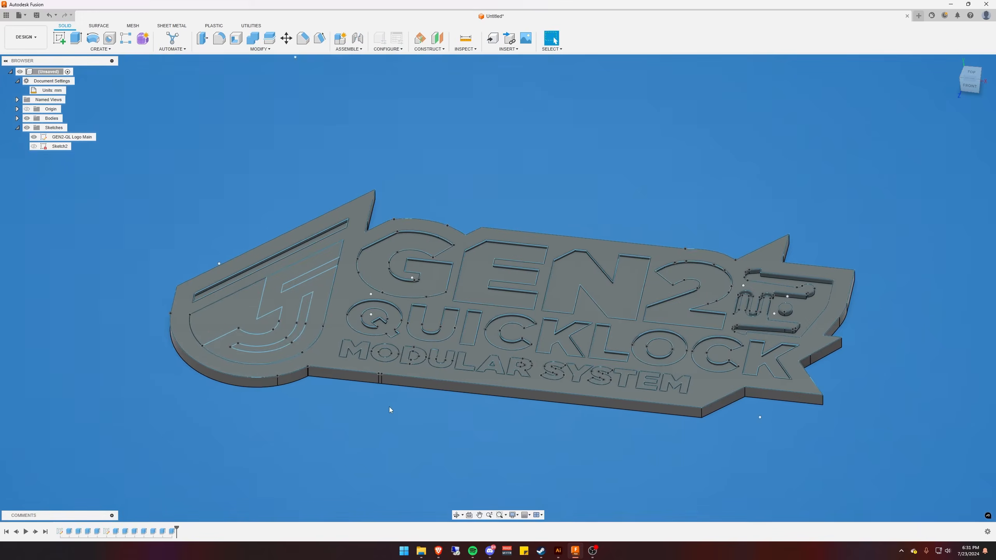
middle_click_drag(390, 429, 357, 398)
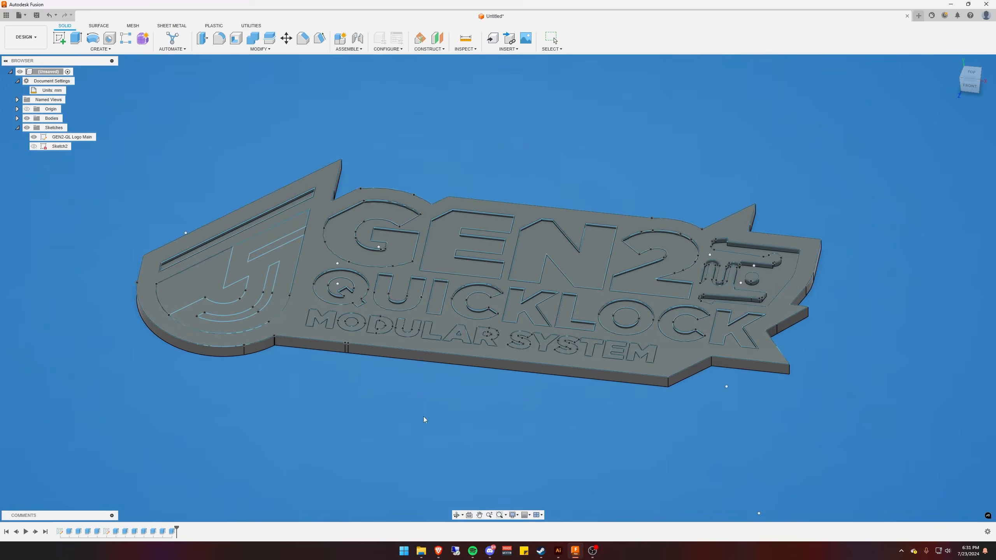
scroll(428, 419, "up", 3)
Expand the list of bodies and create a new internal component named Orange Characters
left_click(16, 118)
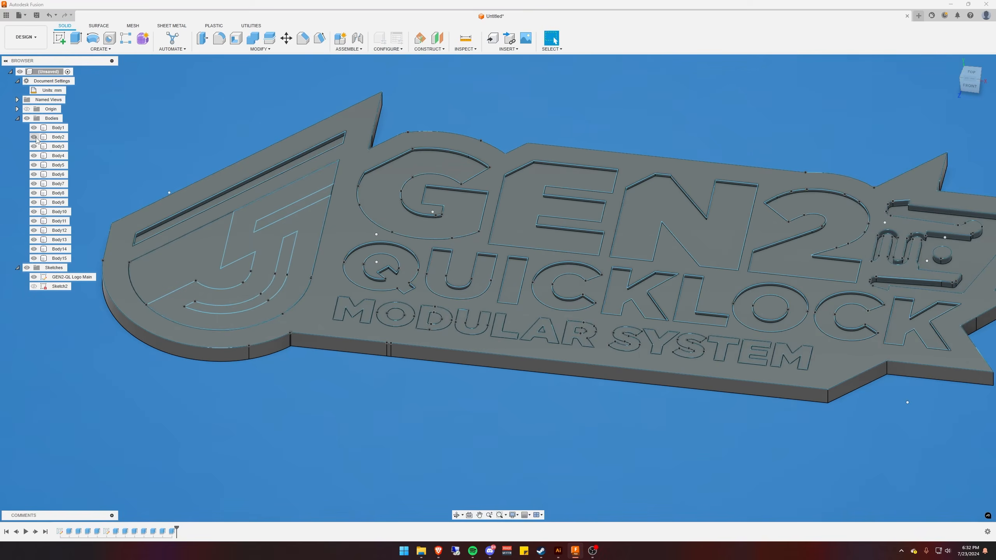
scroll(381, 407, "down", 2)
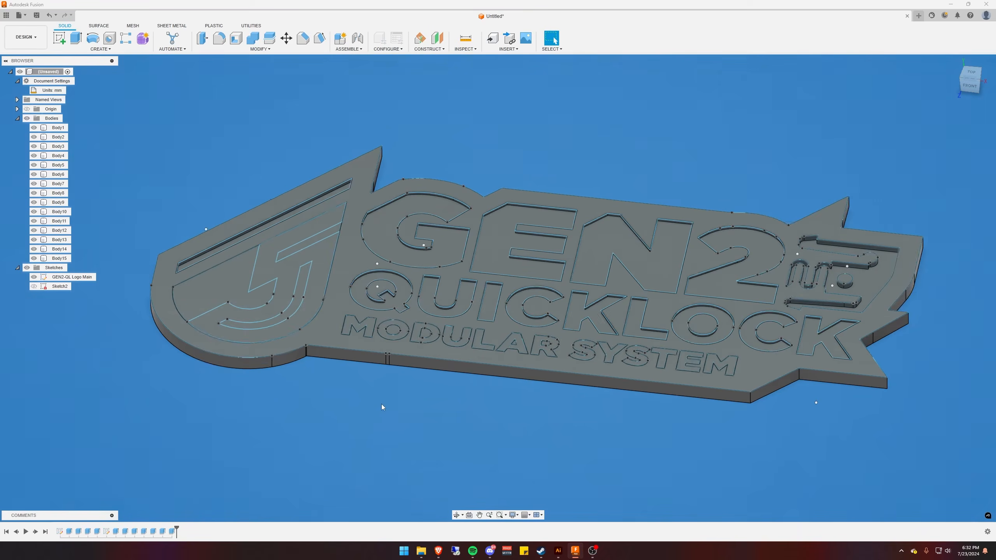
middle_click_drag(378, 394, 432, 405)
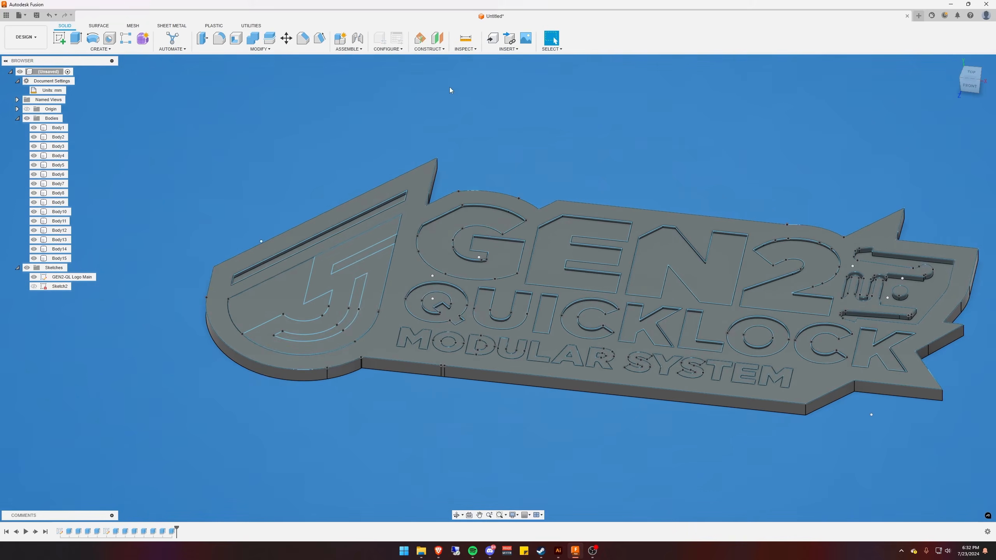
middle_click_drag(384, 113, 297, 92)
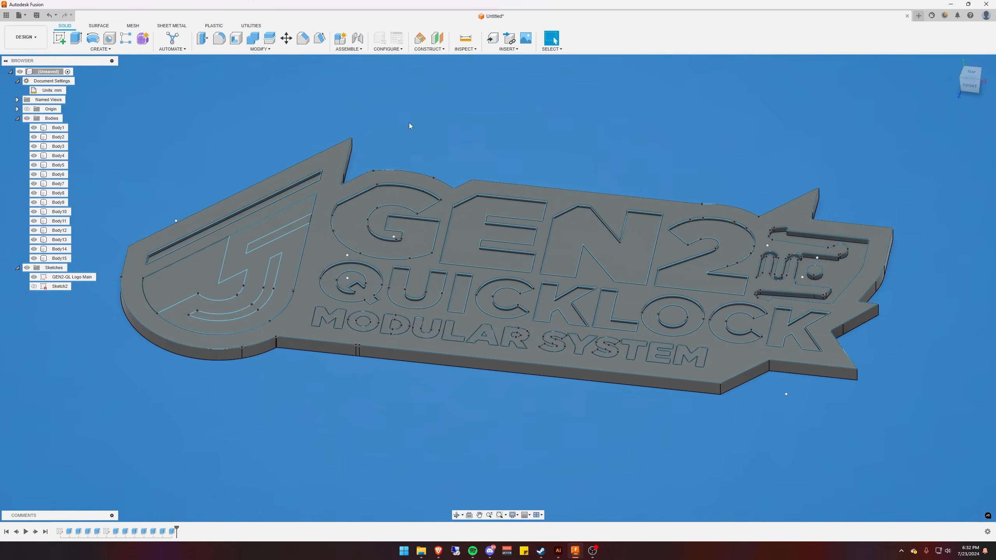
left_click(349, 49)
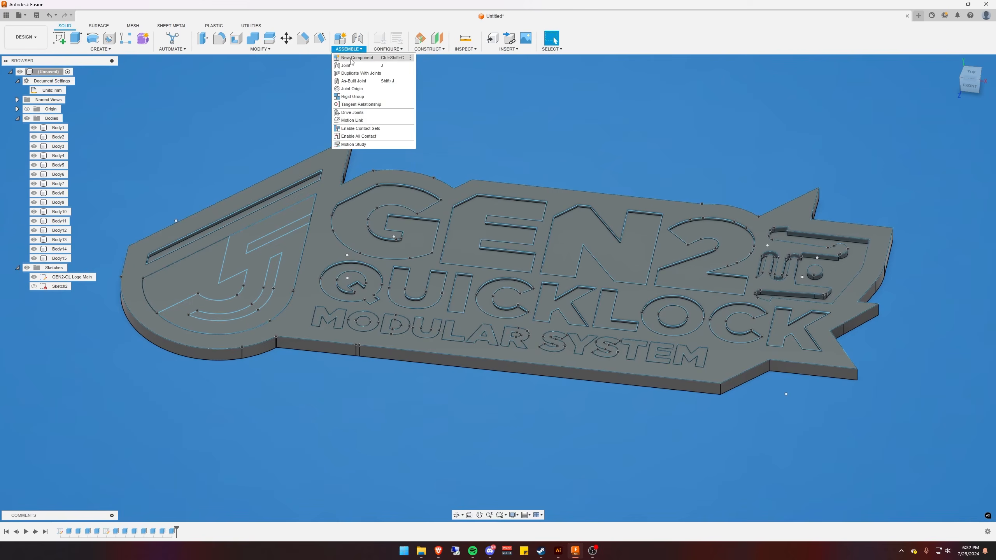
left_click(351, 58)
double_click(903, 153)
type("Orange Characters")
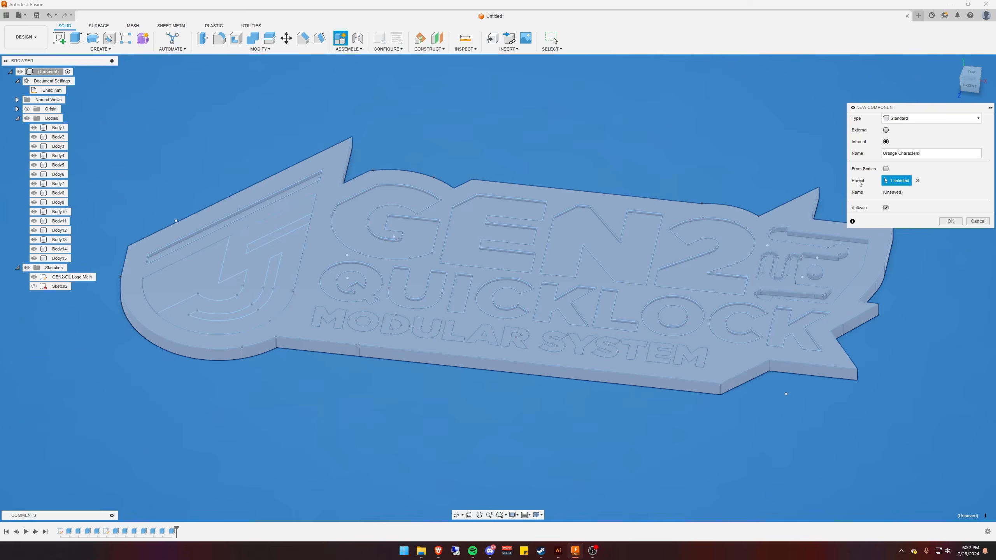
key("Return")
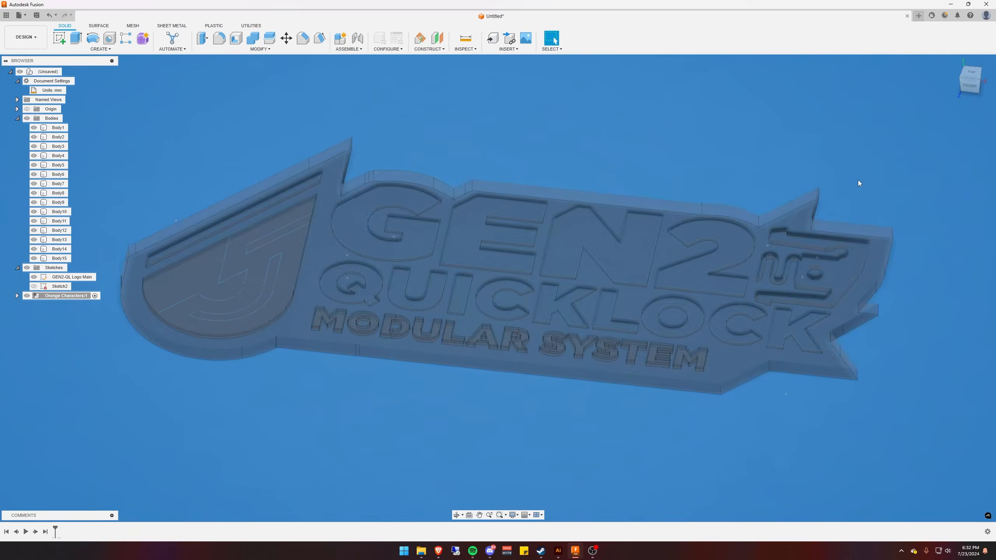
Move Body2 through Body15, the teardrop and MODULAR SYSTEM letters, into the Orange Characters component
middle_click_drag(238, 186, 401, 193)
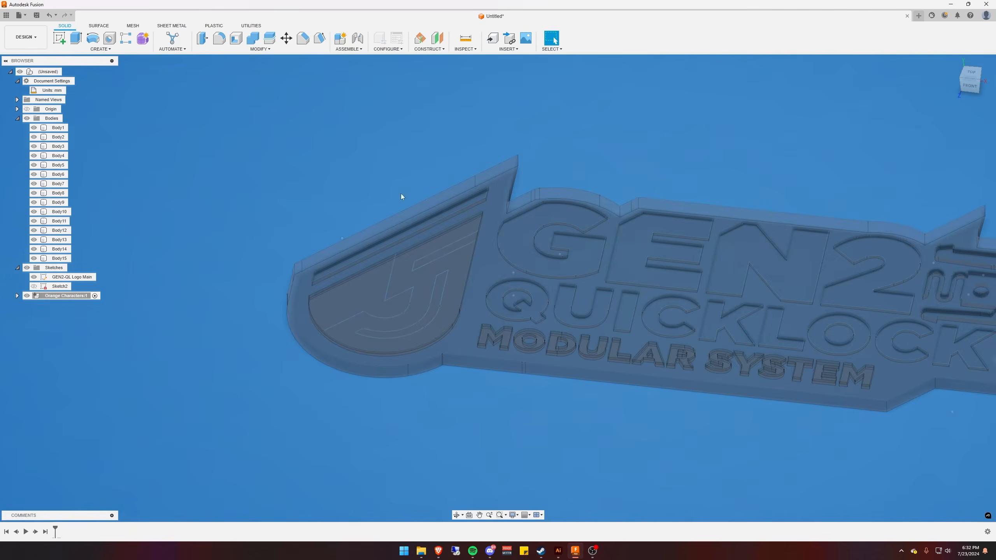
left_click(60, 258)
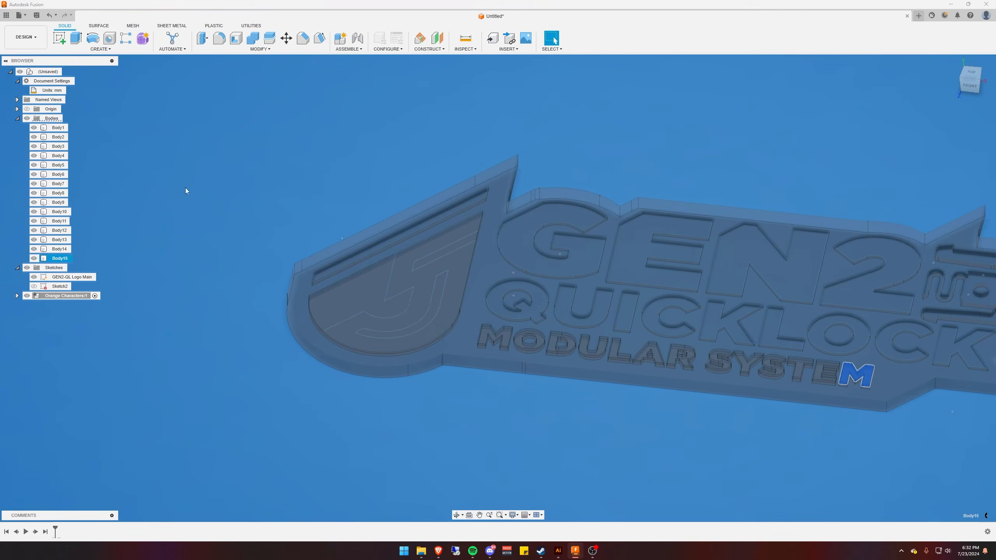
left_click(58, 138, "shift")
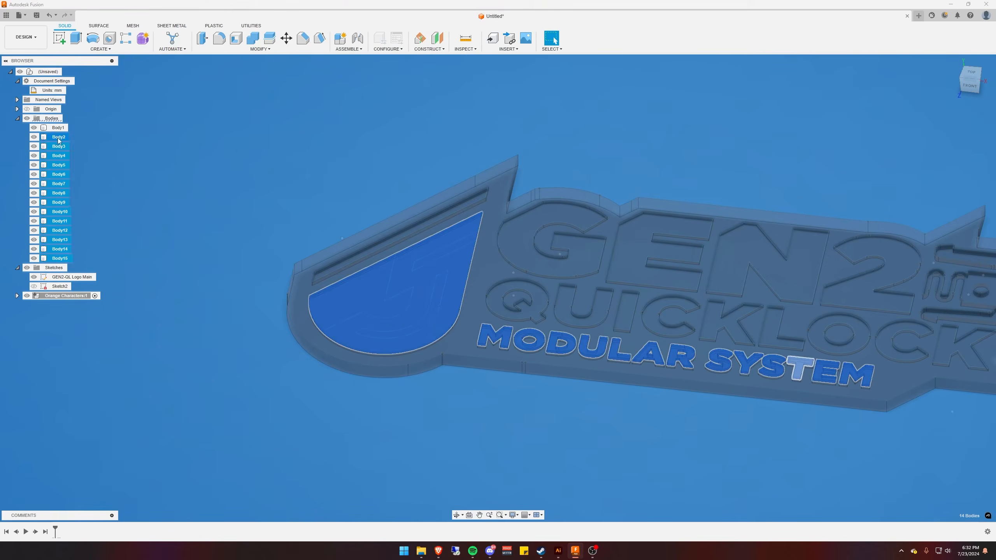
left_click_drag(57, 138, 61, 295)
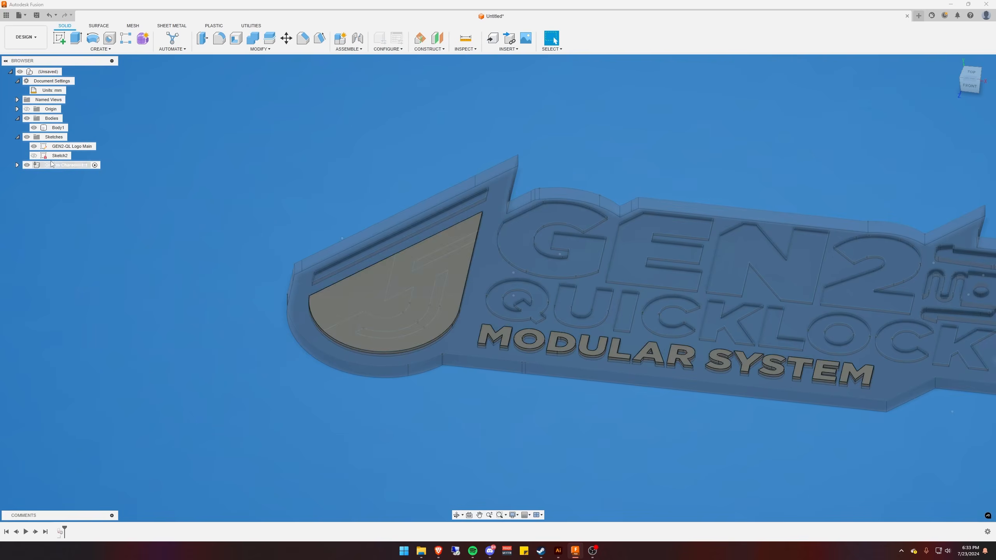
Rename the remaining plate body as Background
left_click(58, 128)
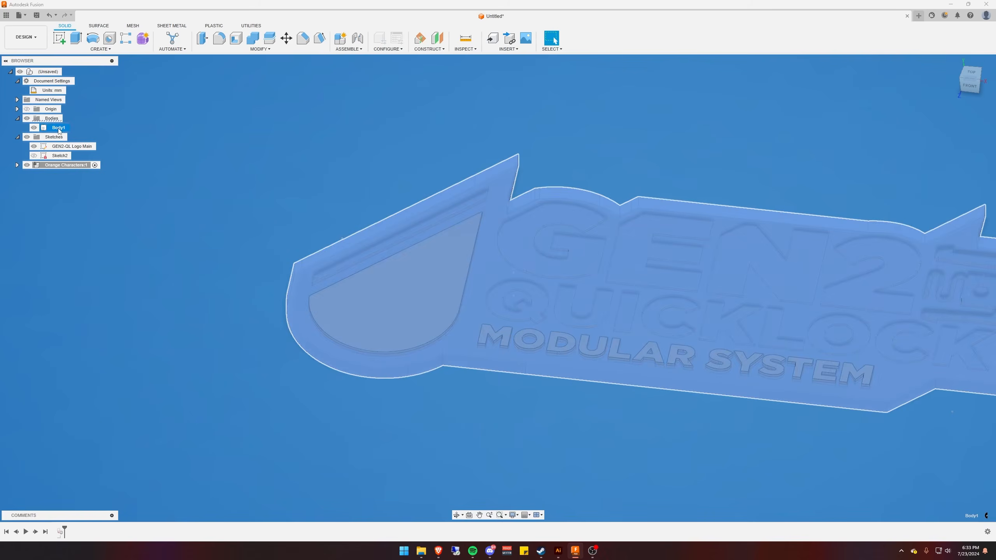
middle_click_drag(315, 187, 170, 181)
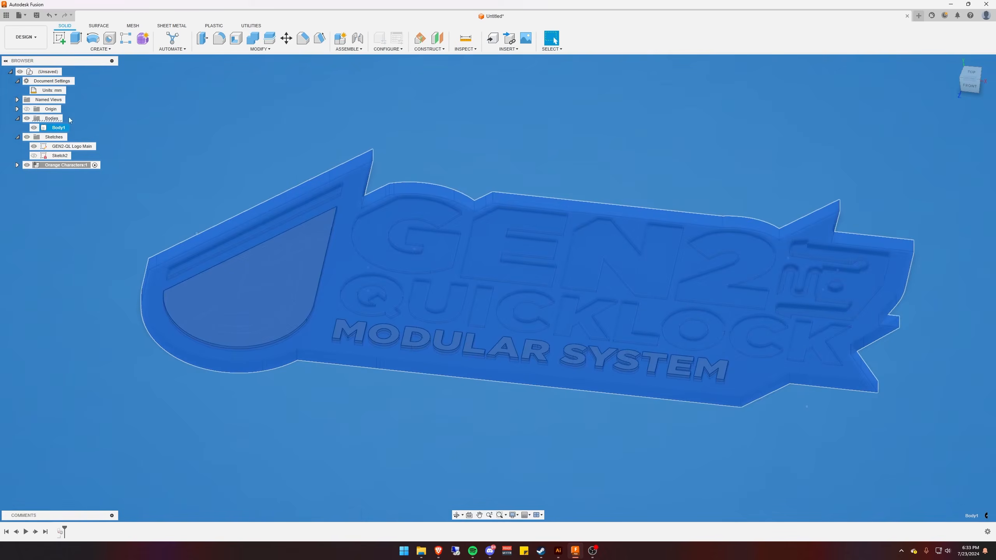
double_click(58, 128)
key("Return")
left_click(195, 124)
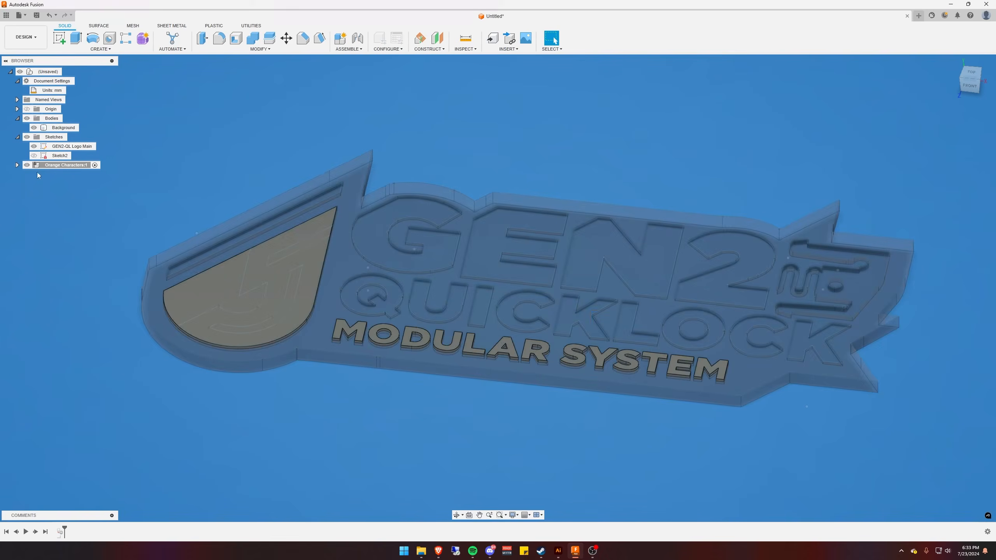
Hide the GEN2-QL Logo Main sketch and rename the teardrop body in Orange Characters as J Background
left_click(18, 165)
left_click(24, 184)
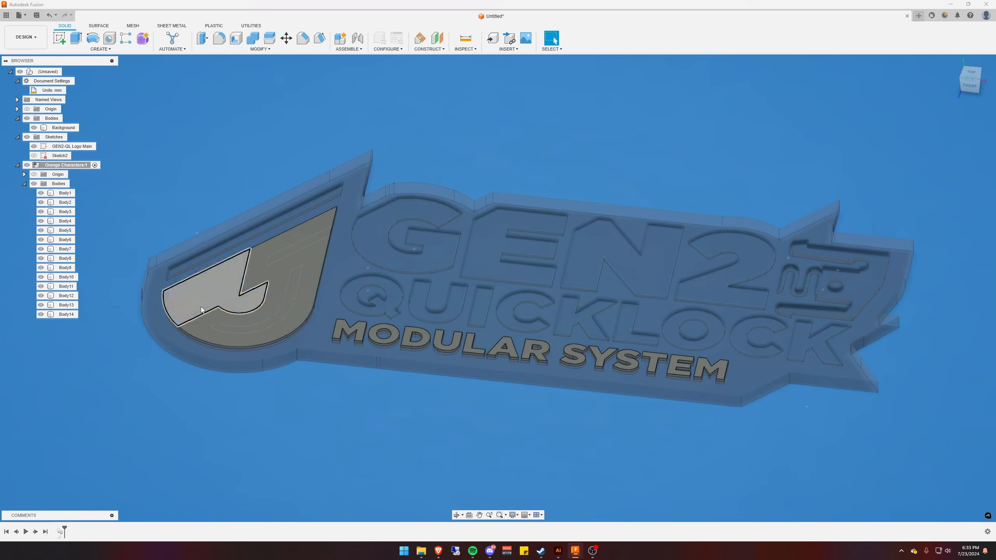
left_click(202, 301)
left_click(34, 146)
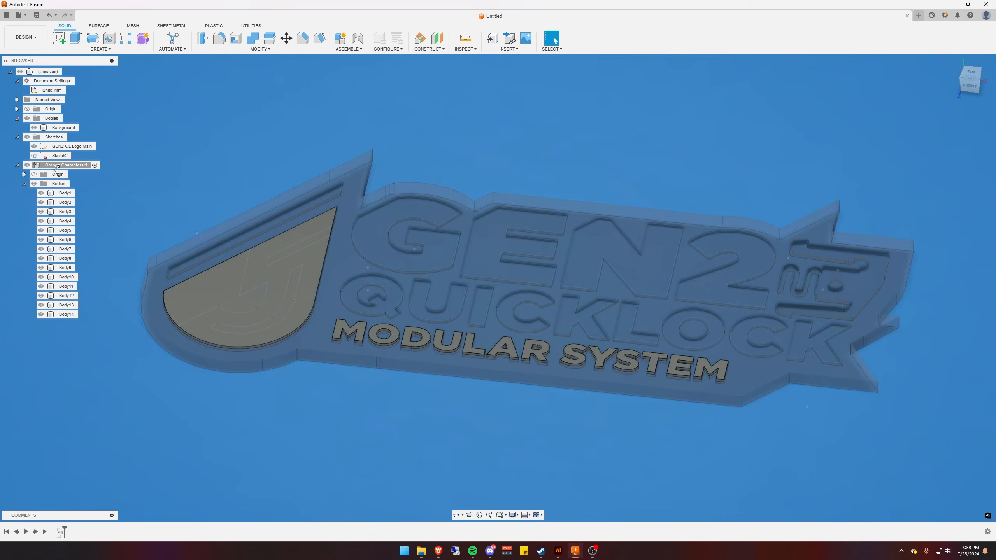
left_click(263, 269)
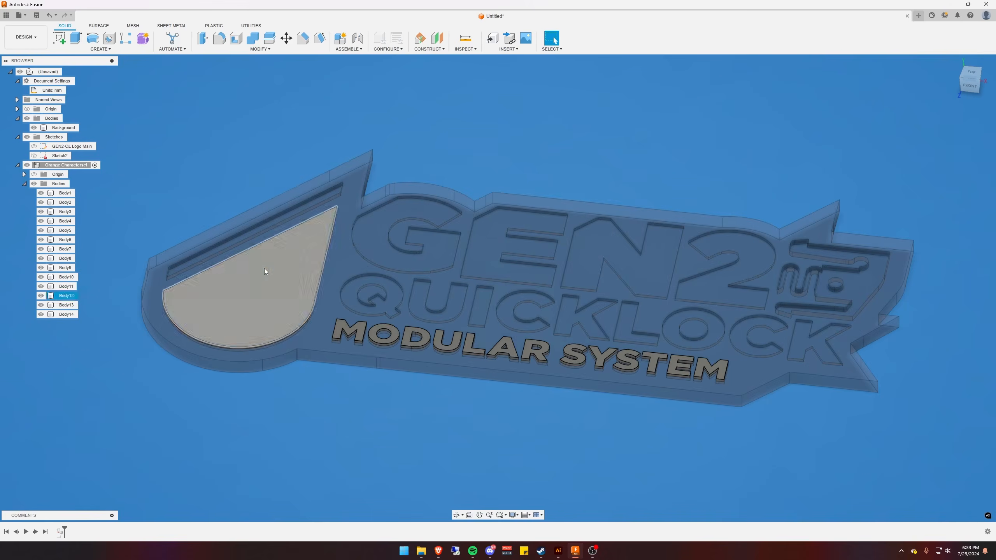
double_click(67, 296)
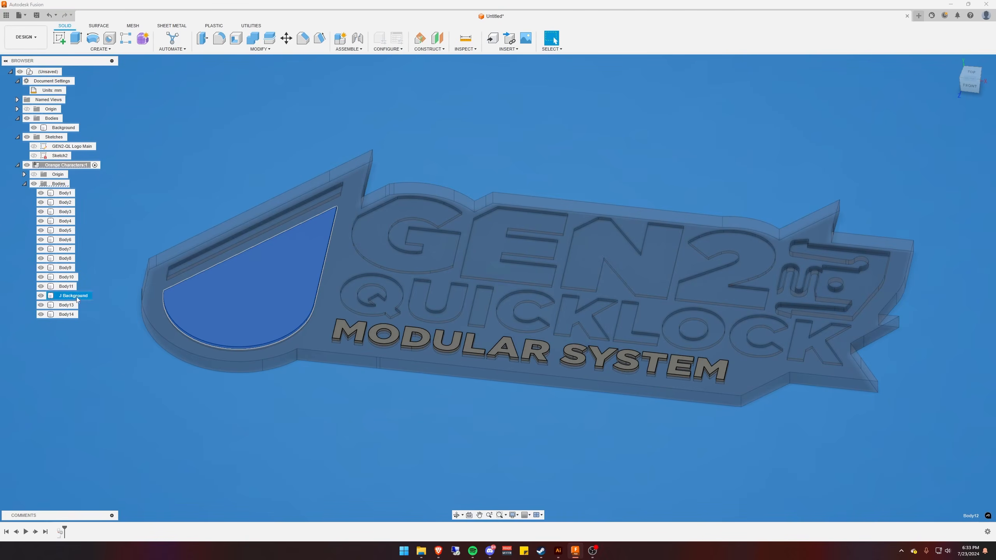
Move the J Background body to the end of the Orange Characters body list
left_click_drag(76, 296, 61, 192)
left_click(88, 309)
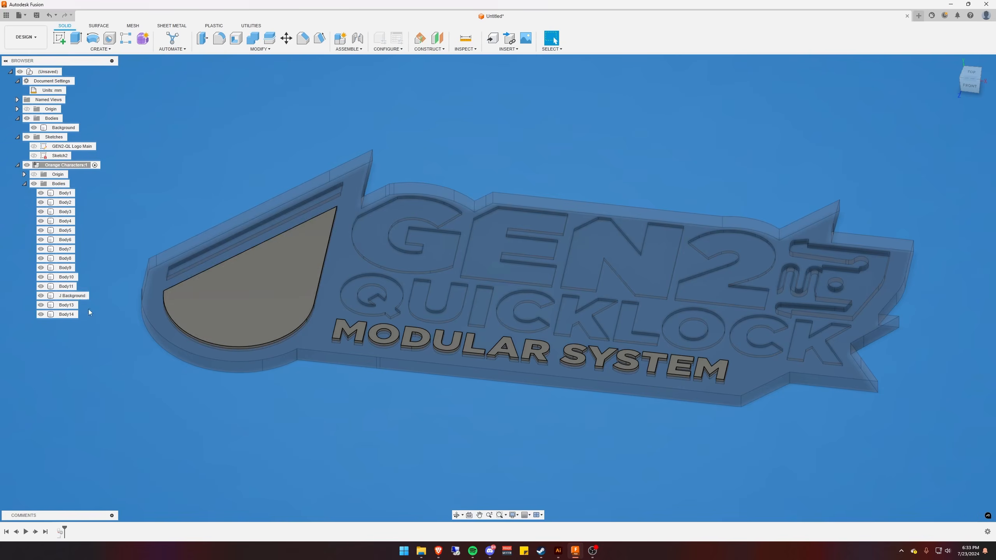
left_click_drag(75, 297, 73, 319)
Examine from low angles how the teardrop and MODULAR SYSTEM bodies of Orange Characters sit relative to the plate's pockets
middle_click_drag(78, 331, 261, 406, "shift")
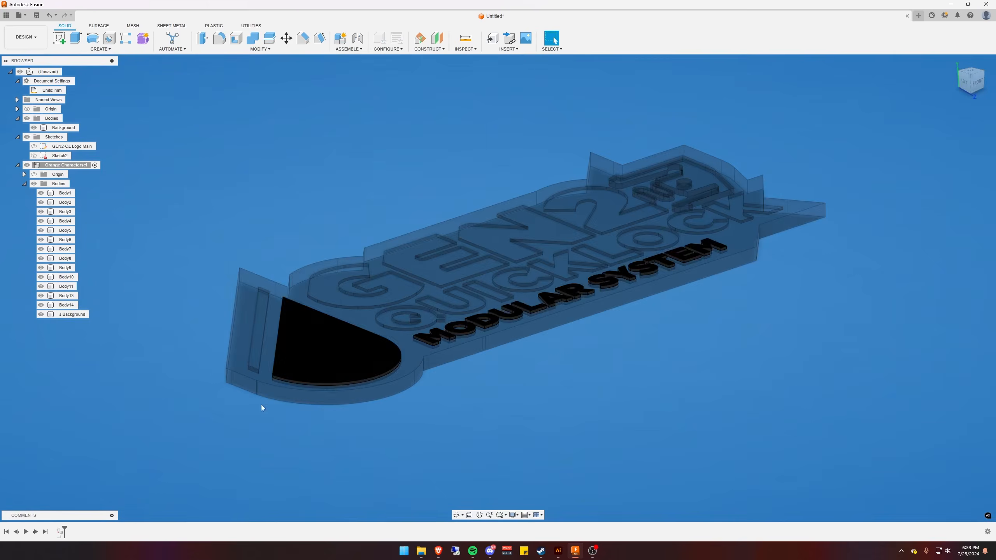
left_click(95, 165)
left_click(84, 167)
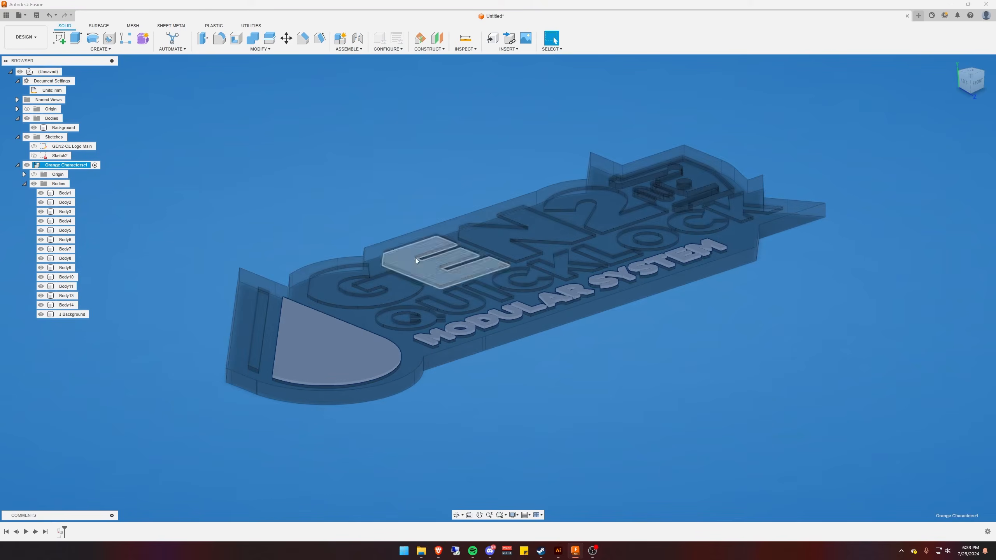
middle_click_drag(516, 382, 585, 395)
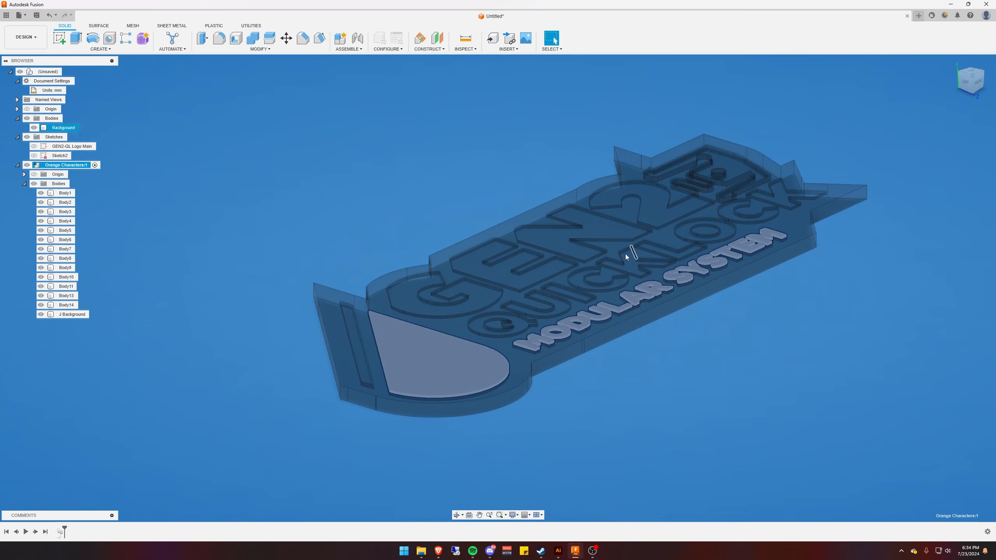
scroll(581, 415, "up", 3)
middle_click_drag(580, 414, 566, 418, "shift")
scroll(500, 355, "up", 4)
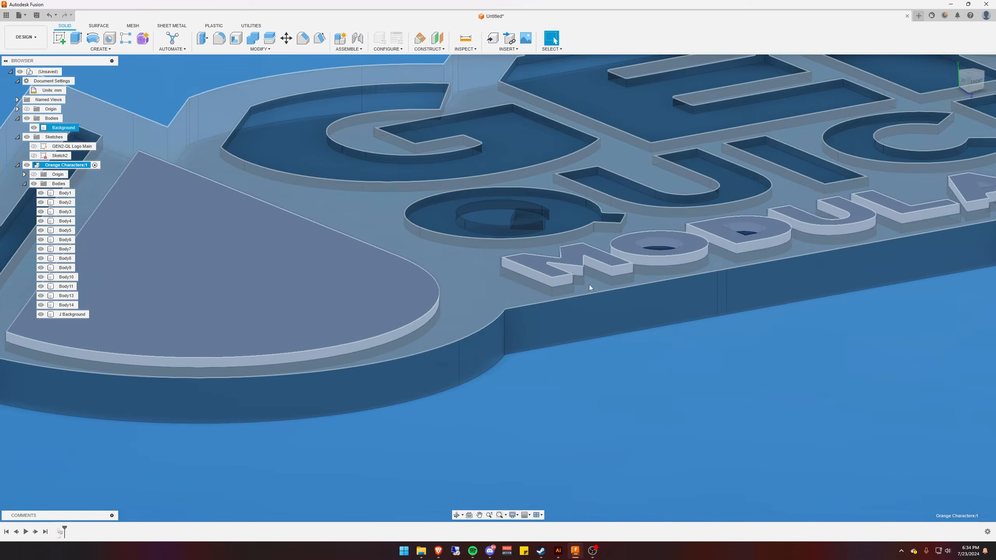
scroll(573, 389, "up", 2)
middle_click_drag(573, 389, 565, 401, "shift")
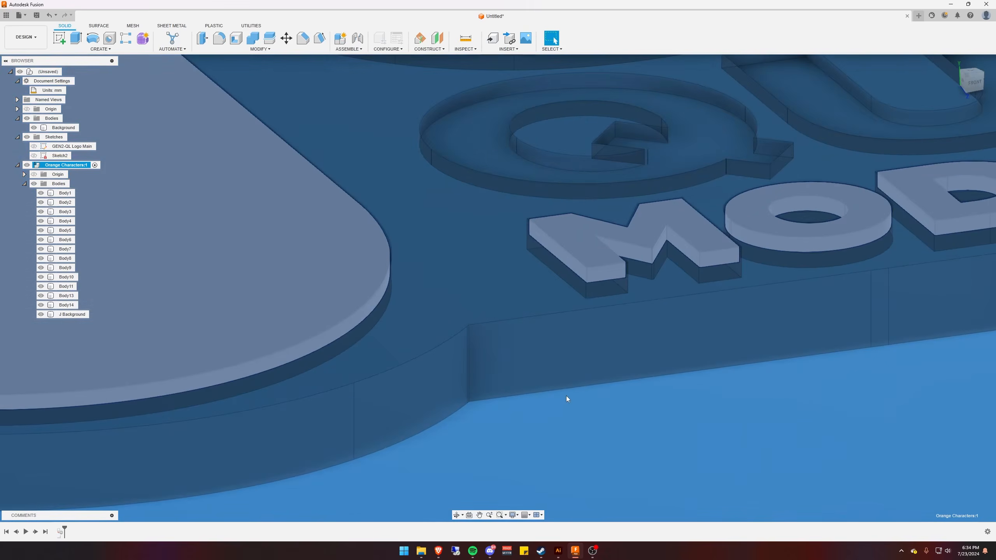
scroll(411, 382, "down", 3)
middle_click_drag(398, 381, 371, 379, "shift")
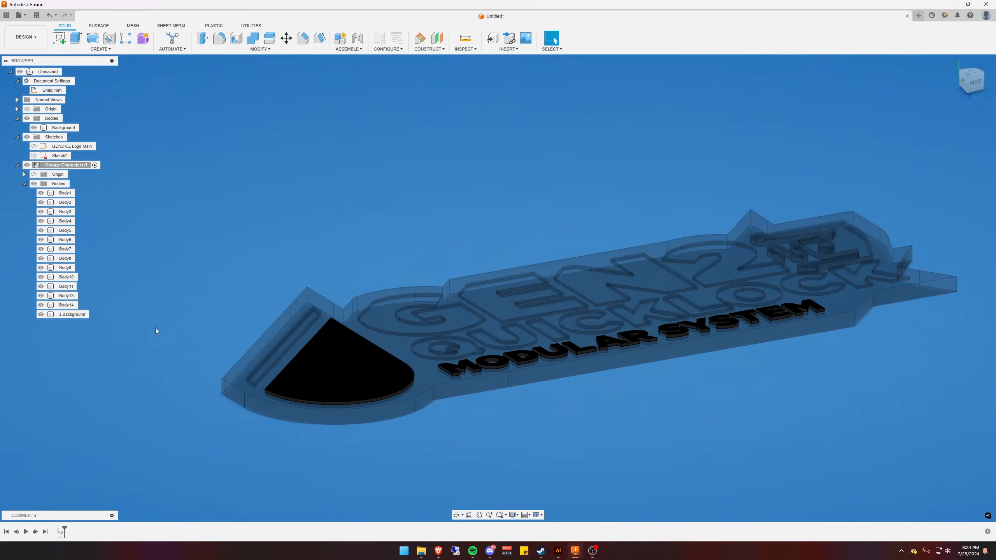
Move all 14 bodies of the Orange Characters component, Body1 through J Background, 1.5 mm down into the plate pockets
left_click(62, 193)
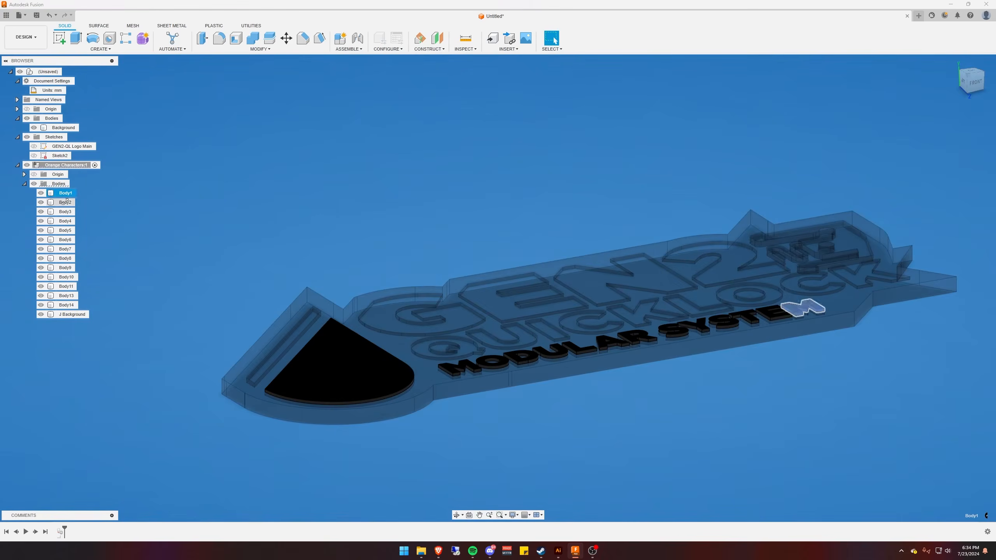
left_click(72, 315, "shift")
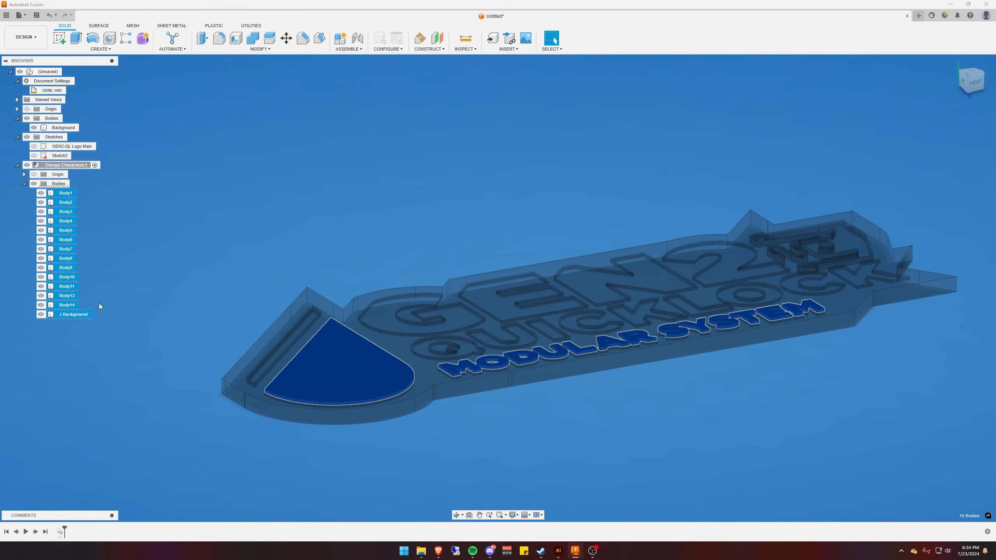
key("m")
middle_click_drag(689, 422, 811, 319, "shift")
scroll(811, 319, "up", 2)
scroll(811, 318, "up", 3)
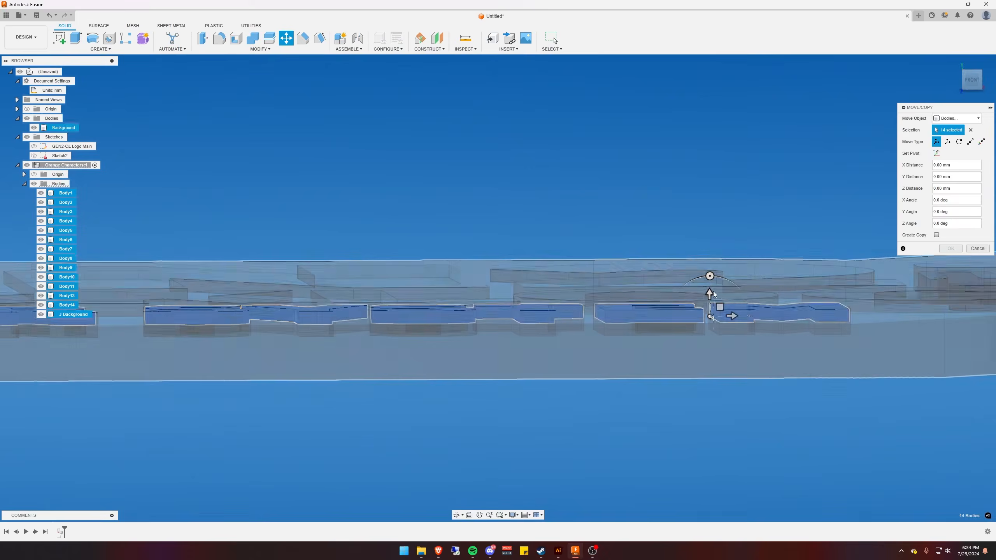
left_click_drag(709, 292, 709, 300)
type("-1.5")
key("Return")
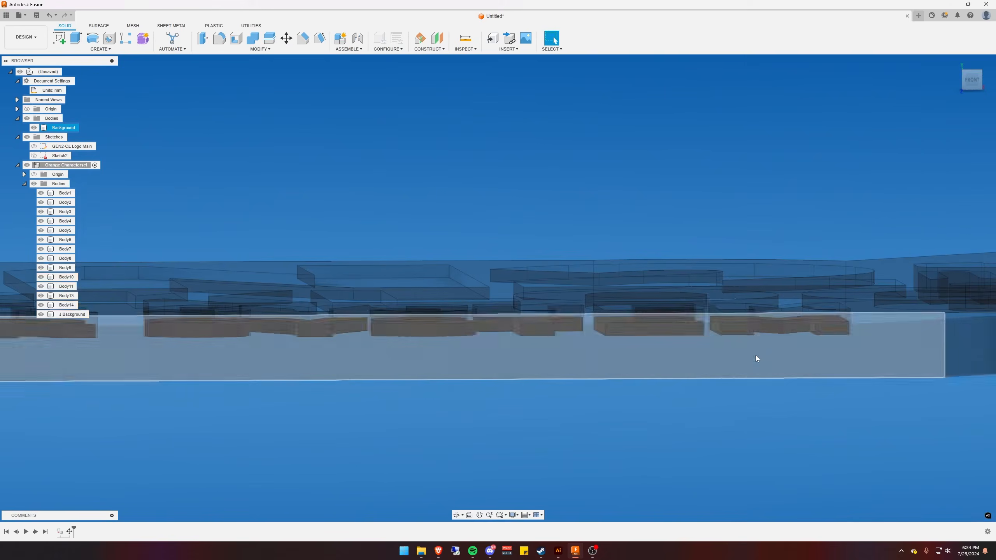
scroll(657, 315, "down", 1)
scroll(659, 318, "down", 5)
middle_click_drag(606, 341, 538, 385, "shift")
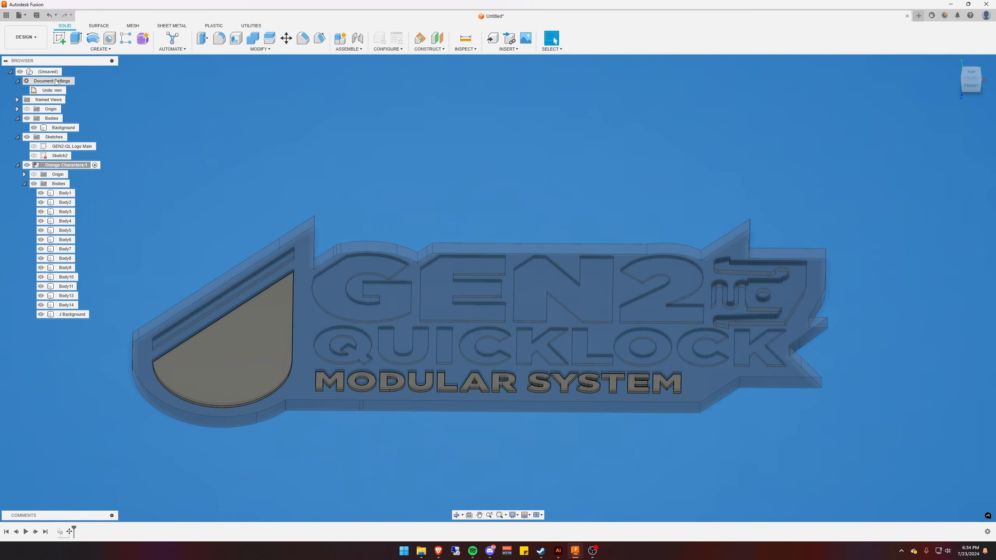
Activate the top-level component and apply the orange appearance already in the design to the Orange Characters component
left_click(66, 72)
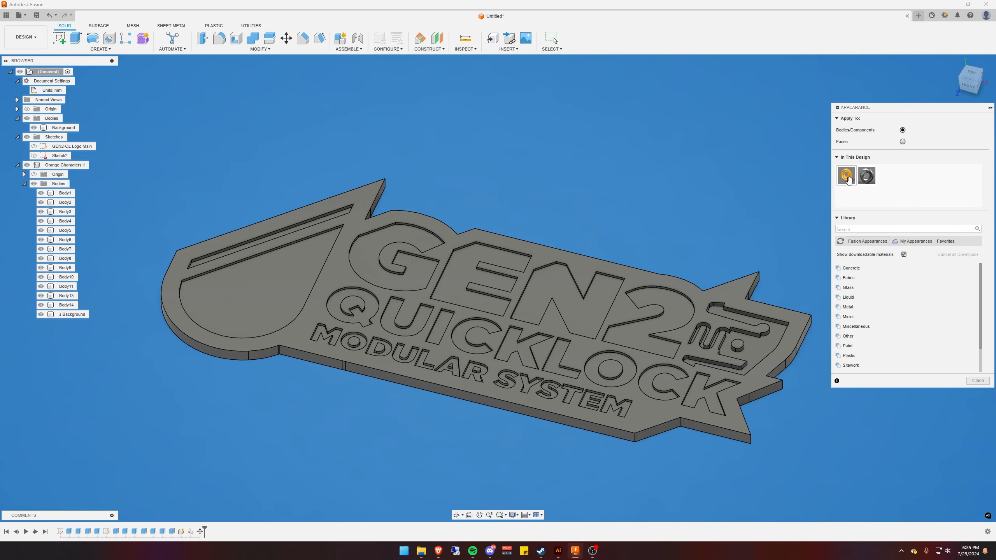
left_click_drag(847, 175, 56, 168)
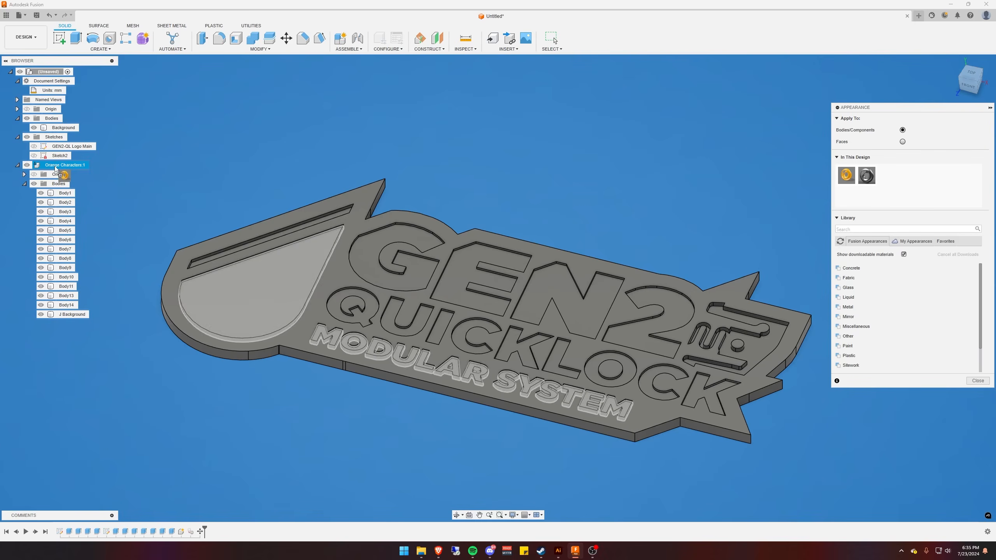
left_click_drag(56, 168, 58, 168)
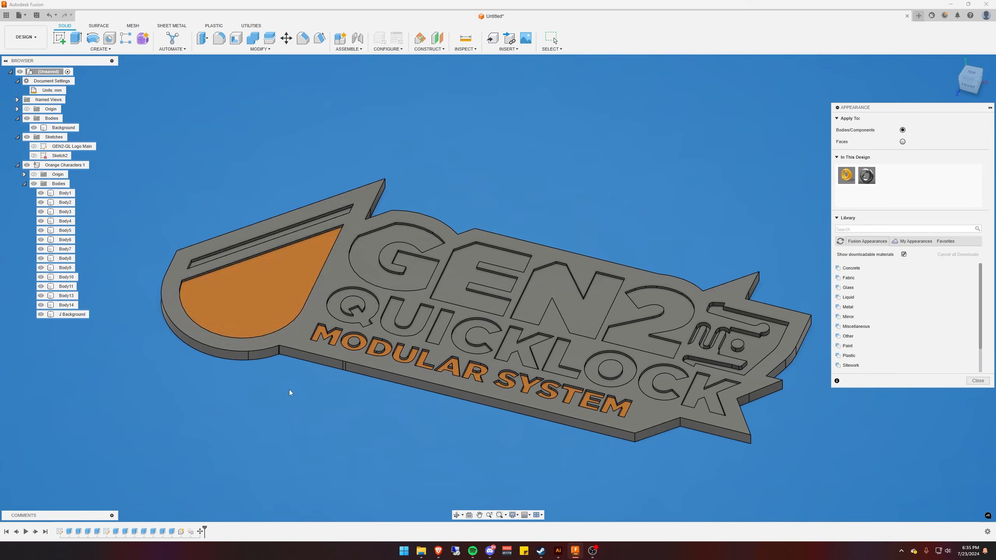
left_click(978, 380)
Inspect the orange inlays in the plate, and hide the Orange Characters component
scroll(358, 286, "up", 10)
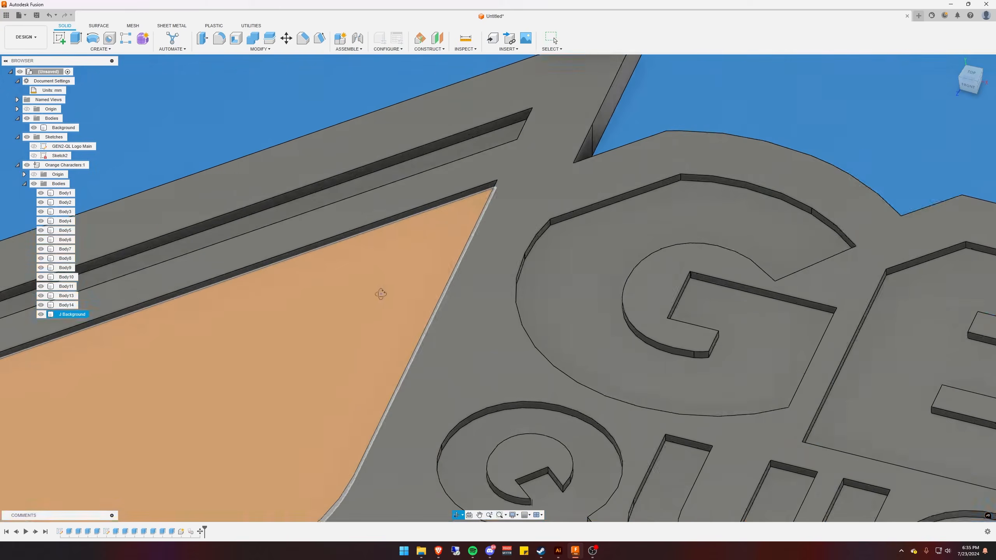
scroll(380, 294, "down", 10)
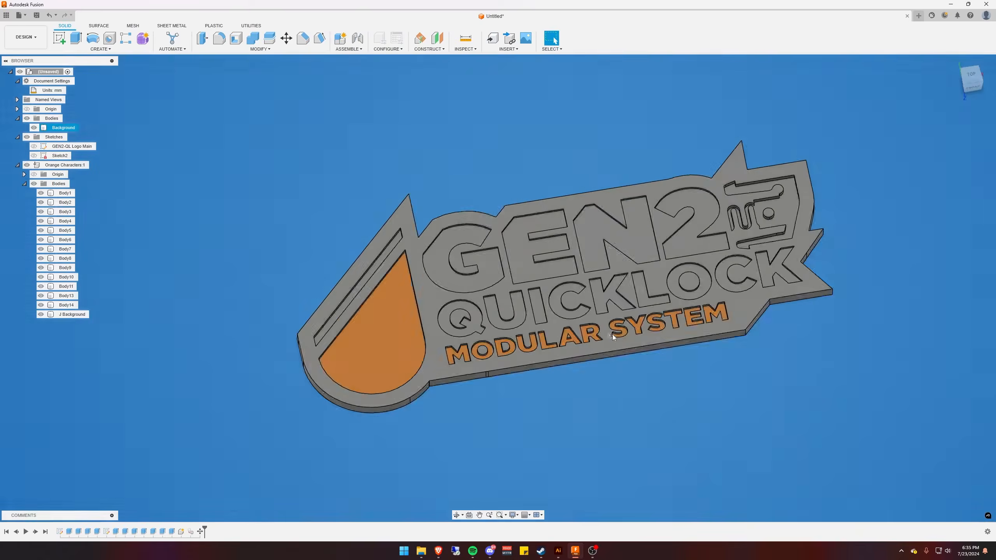
scroll(628, 202, "up", 5)
scroll(634, 245, "down", 4)
middle_click_drag(633, 244, 508, 227, "shift")
left_click(25, 167)
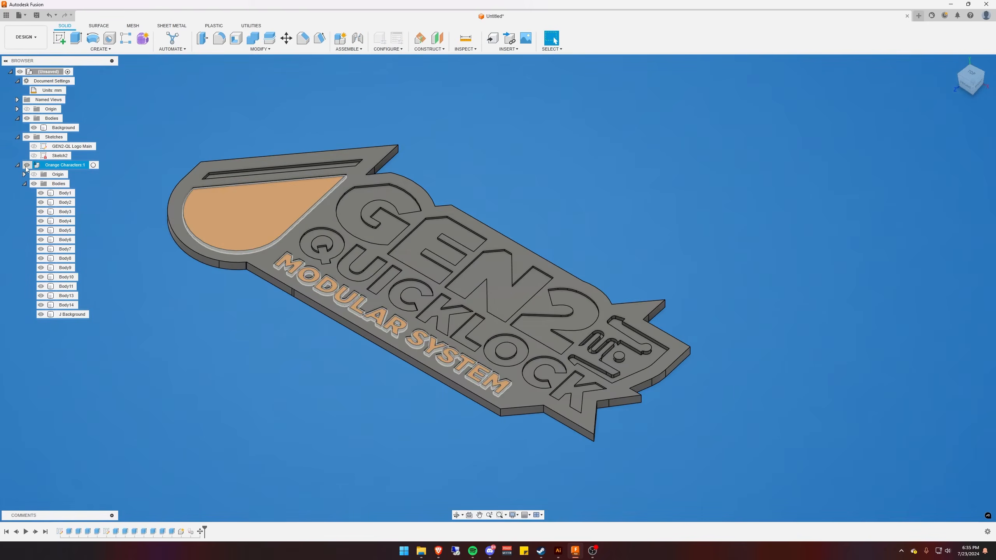
left_click(26, 165)
middle_click_drag(199, 299, 223, 345)
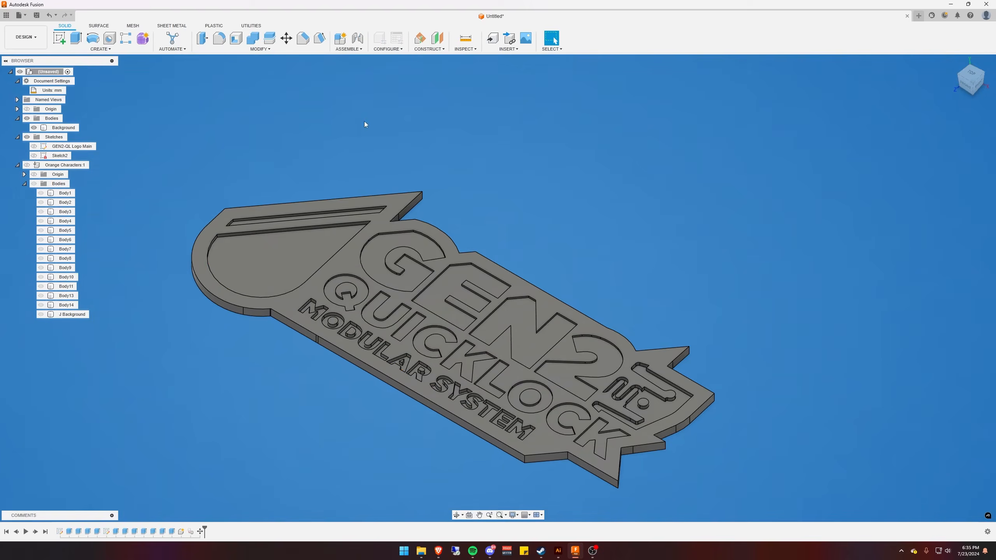
Create and activate a new internal standard component named White Characters
left_click(349, 50)
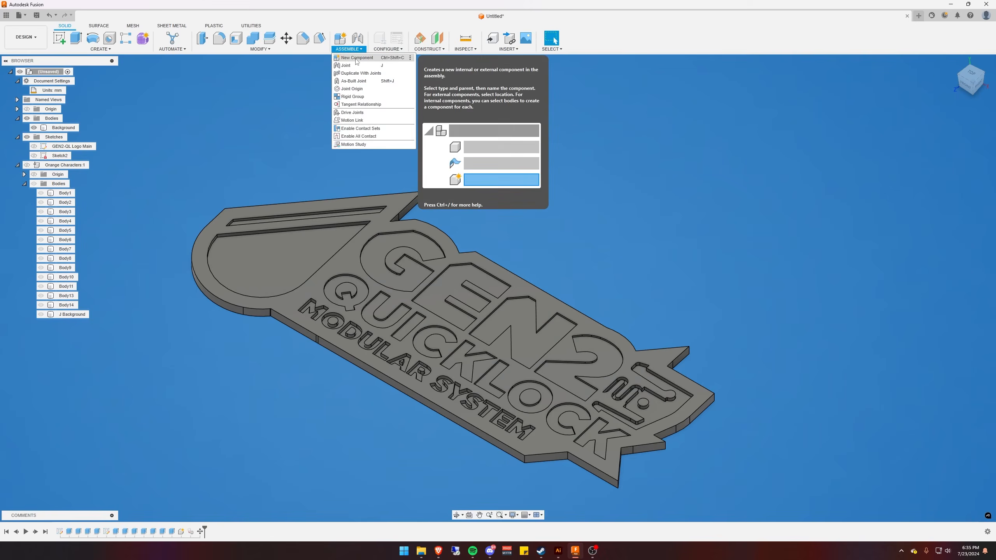
left_click(357, 58)
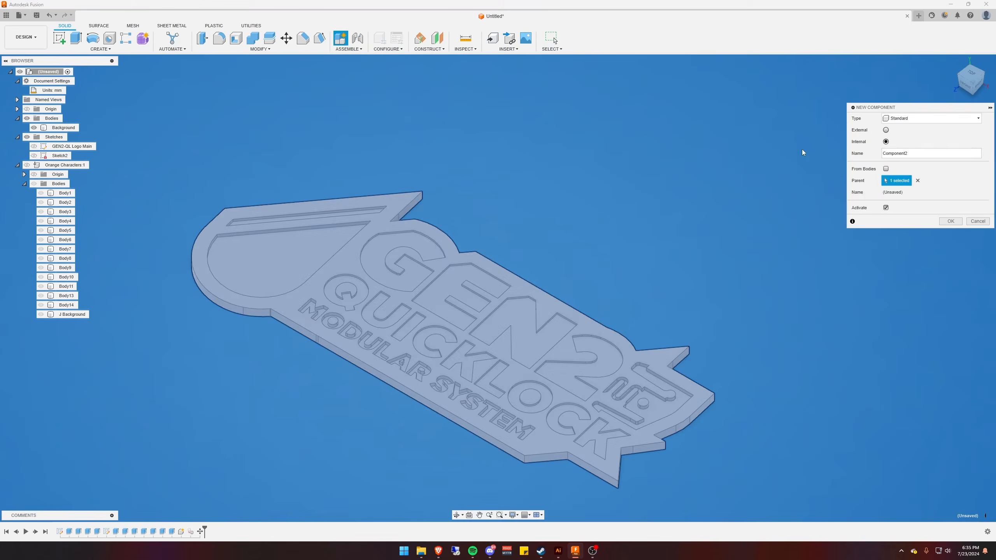
double_click(917, 153)
type("White Characters")
key("Return")
Extrude the GEN2 letters, the QUICKLOCK letters and the J emblem profile of the GEN2-QL Logo Main sketch 4 mm as new bodies
middle_click_drag(483, 183, 168, 293, "shift")
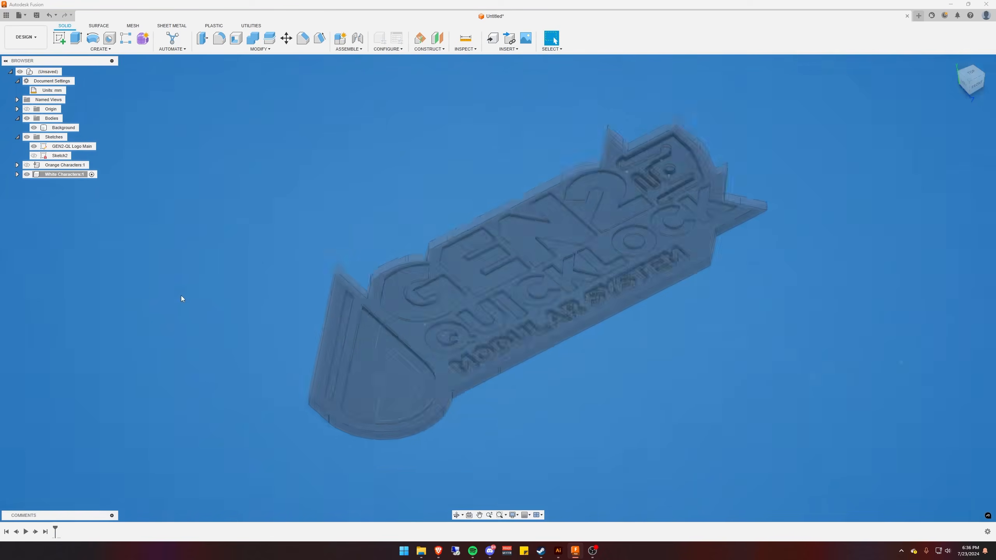
scroll(185, 299, "up", 5)
scroll(527, 249, "up", 3)
middle_click_drag(527, 249, 509, 258, "shift")
scroll(481, 243, "up", 5)
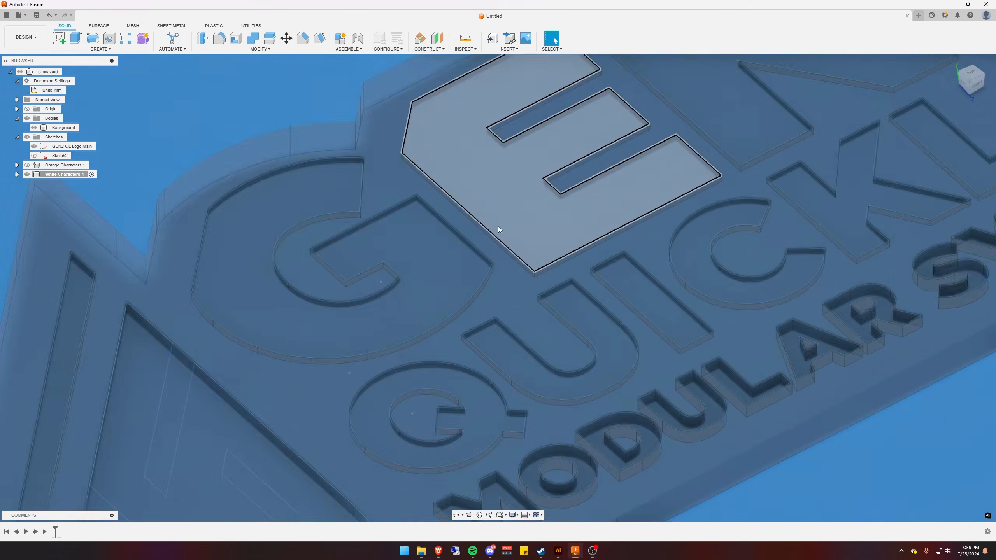
scroll(467, 313, "down", 5)
scroll(602, 224, "down", 8)
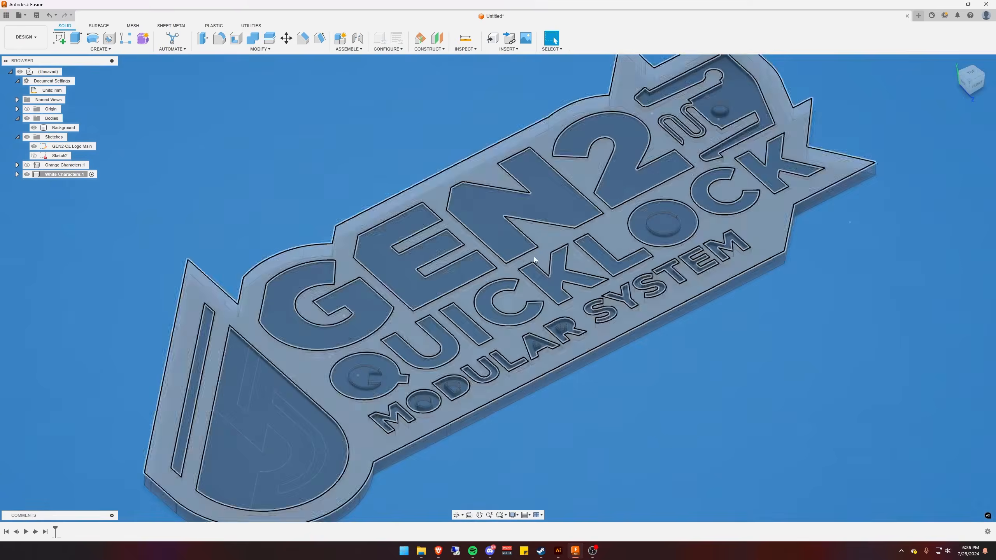
scroll(358, 319, "up", 5)
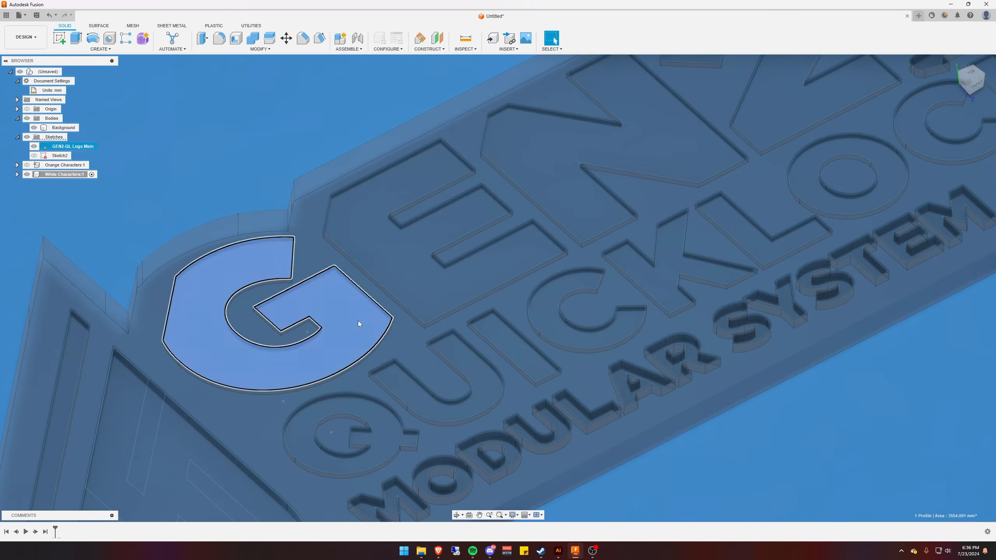
left_click(358, 321)
left_click(465, 288, "shift")
left_click(576, 204, "shift")
left_click(765, 117, "shift")
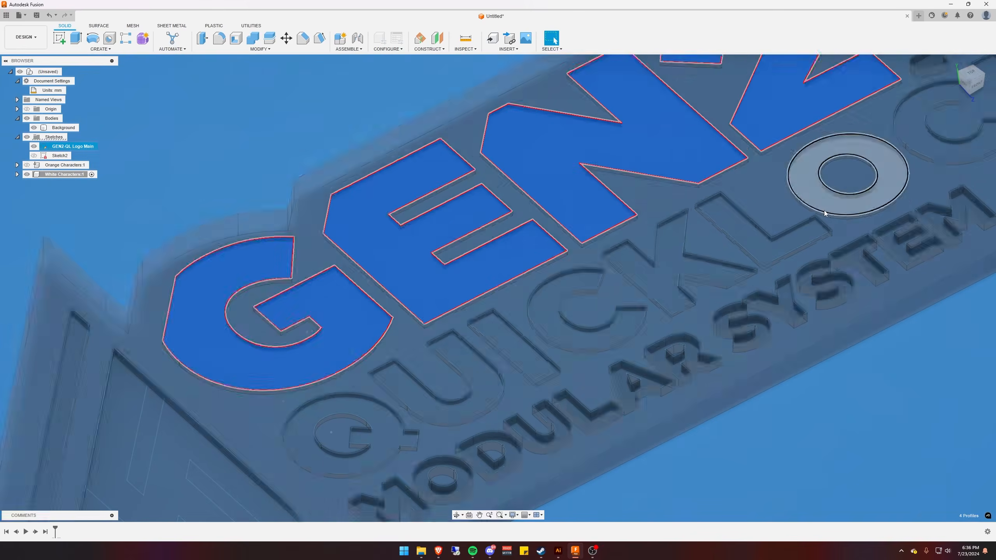
scroll(812, 218, "down", 5)
scroll(784, 208, "up", 3)
left_click(759, 192, "shift")
left_click(731, 218, "shift")
left_click(622, 260, "shift")
left_click(586, 282, "shift")
left_click(537, 295, "shift")
left_click(469, 330, "shift")
left_click(437, 341, "shift")
left_click(421, 359, "shift")
left_click(361, 396, "shift")
scroll(444, 372, "down", 3)
scroll(686, 196, "up", 5)
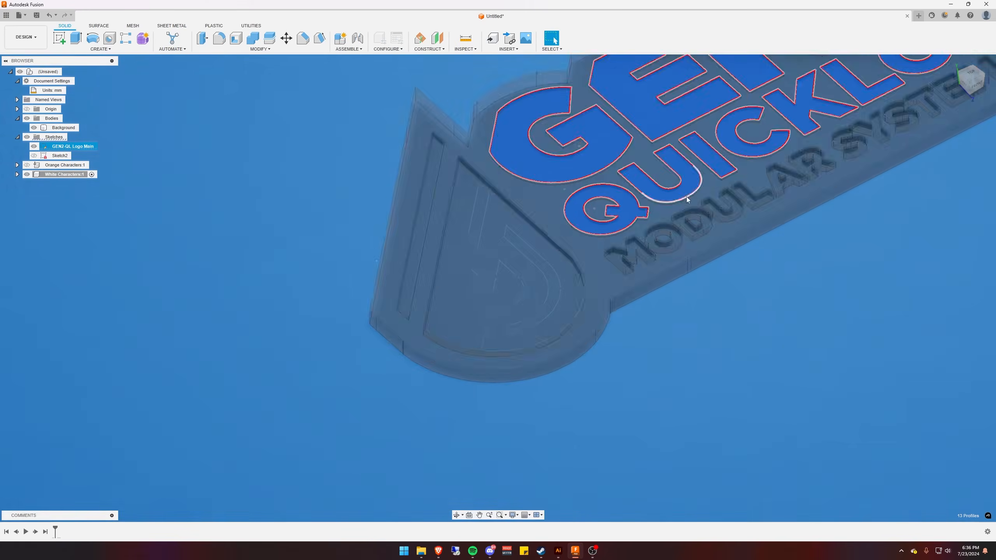
left_click(558, 262, "shift")
scroll(558, 262, "down", 4)
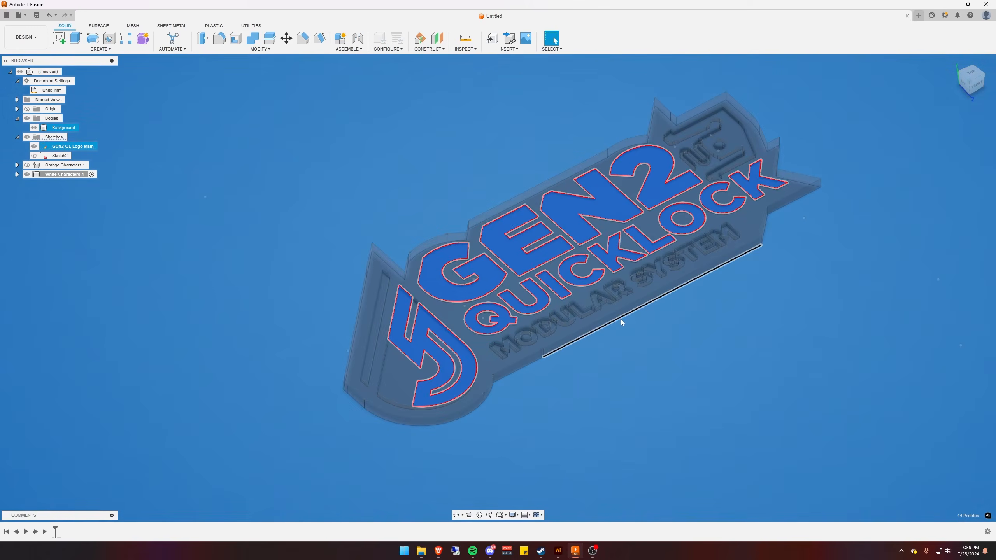
key("e")
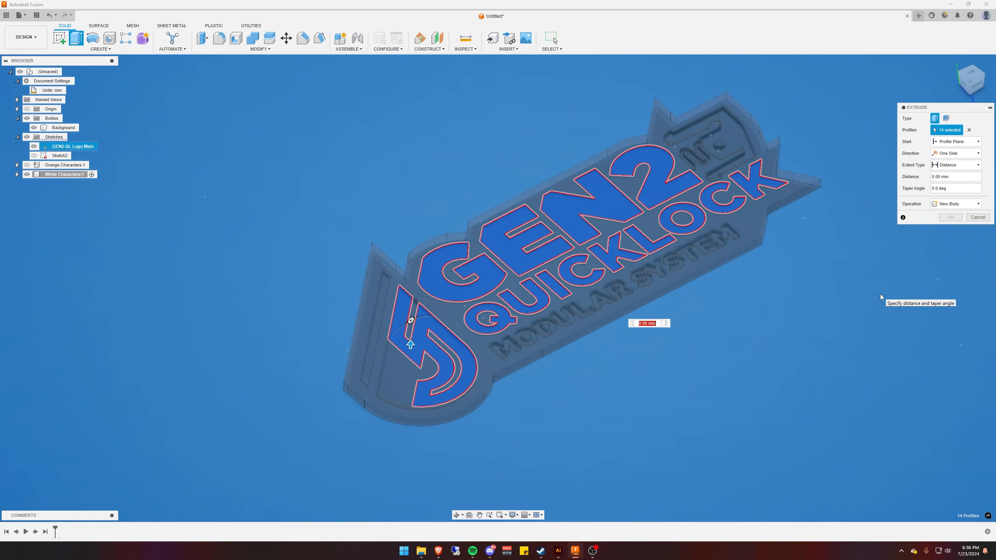
type("4")
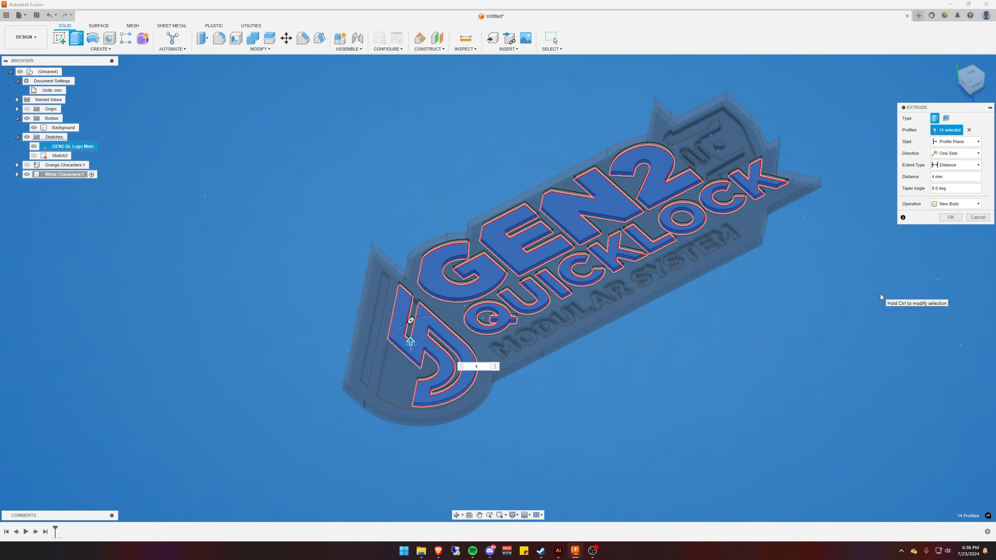
key("Return")
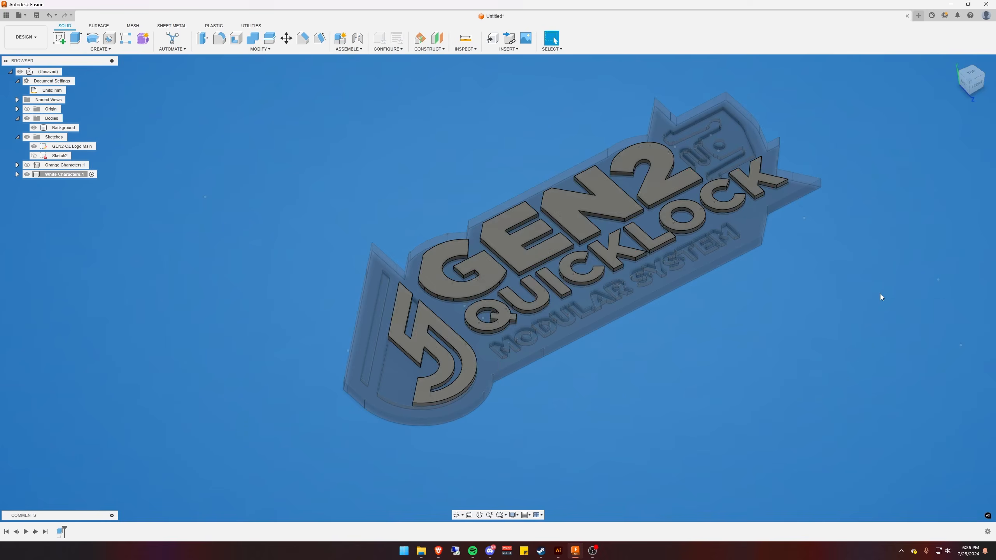
Move all the bodies of the White Characters component by -2 mm along Y
middle_click_drag(763, 292, 292, 340, "shift")
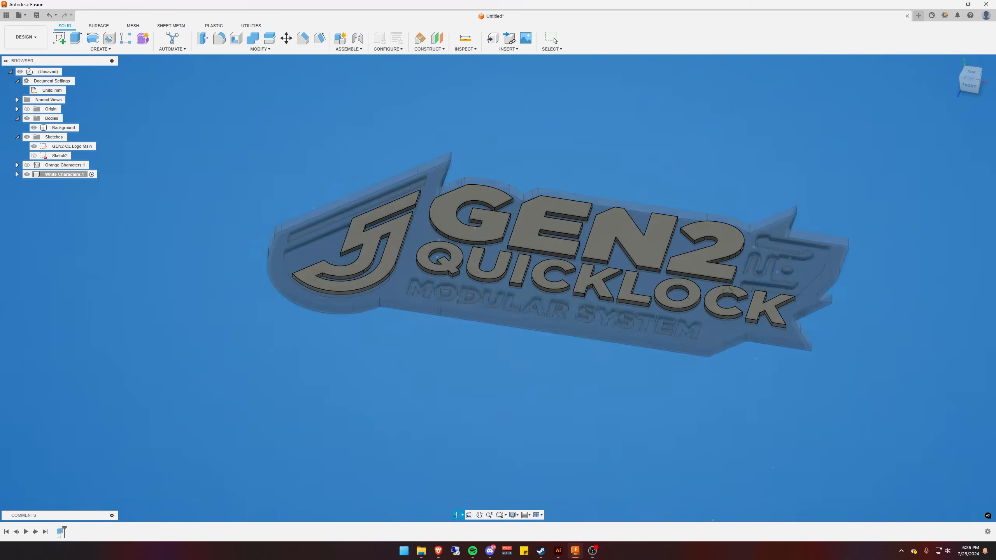
scroll(298, 345, "up", 4)
middle_click_drag(356, 354, 375, 331, "shift")
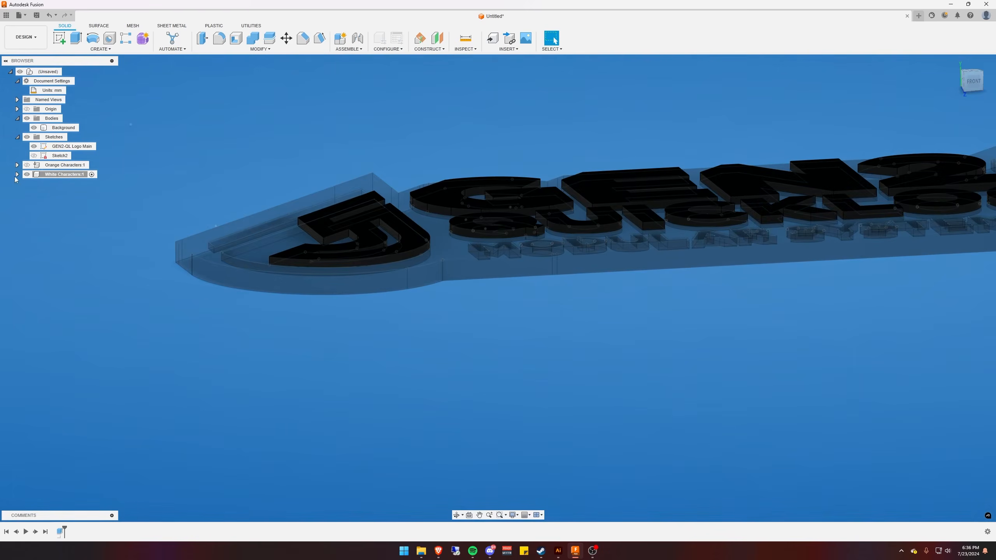
left_click(17, 174)
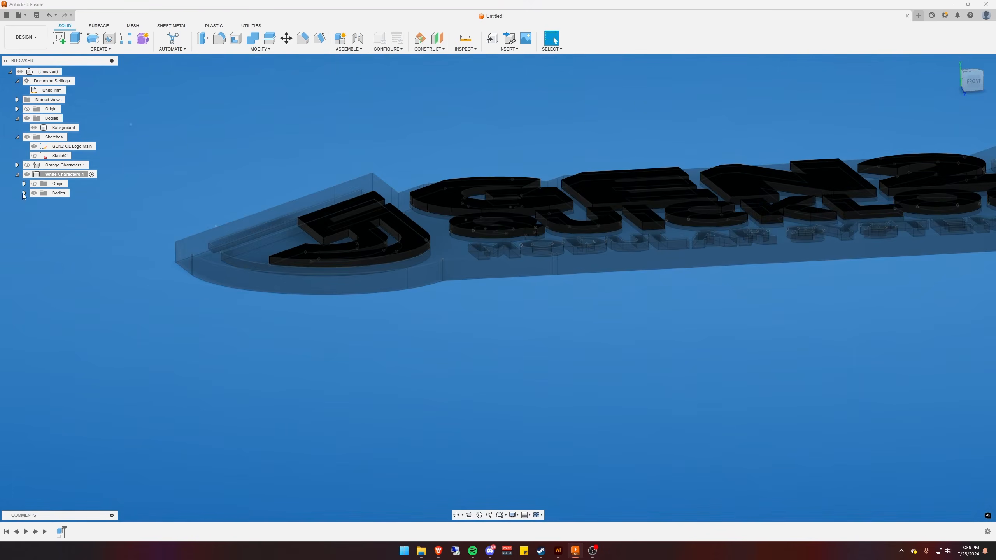
left_click(23, 193)
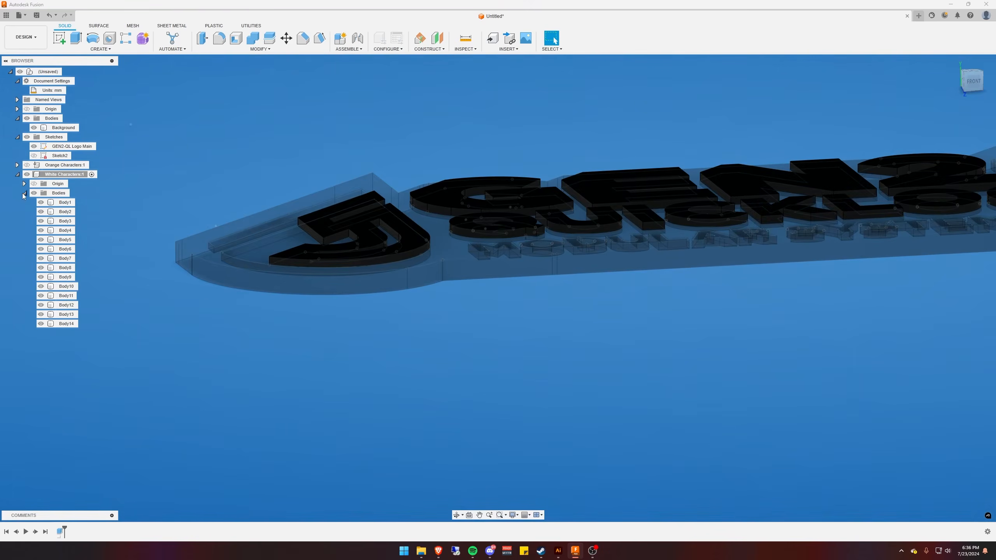
left_click(65, 202)
left_click(67, 324, "shift")
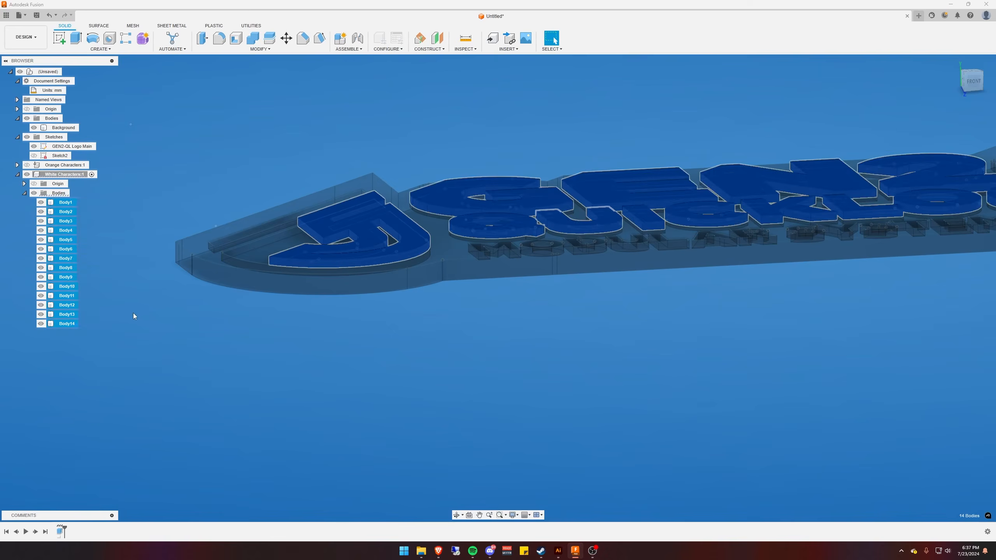
key("m")
middle_click_drag(540, 250, 424, 326)
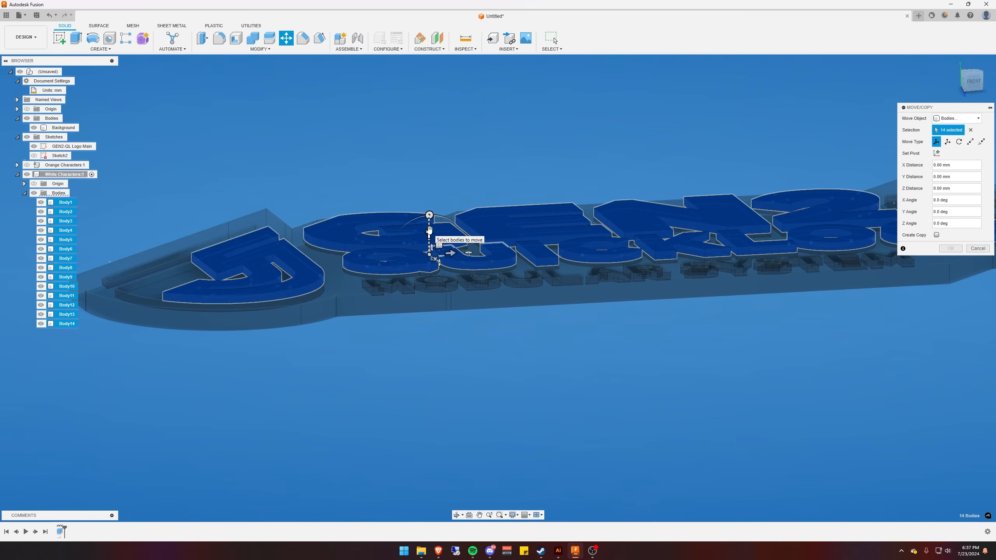
left_click_drag(430, 230, 428, 243)
type("-2")
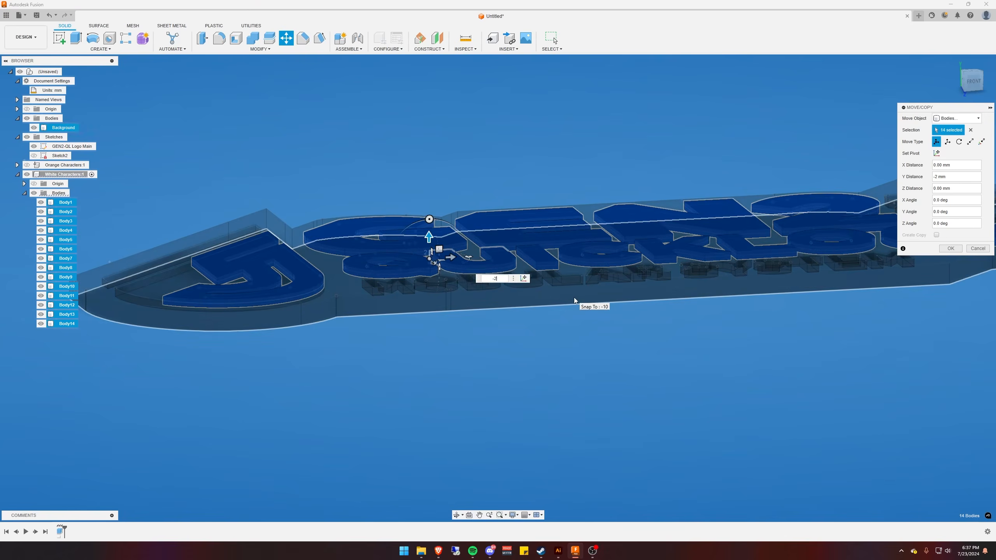
key("Return")
Activate the top-level component and hide the GEN2-QL Logo Main sketch
scroll(557, 273, "down", 5)
middle_click_drag(483, 312, 543, 383, "shift")
scroll(450, 275, "up", 6)
scroll(451, 260, "down", 8)
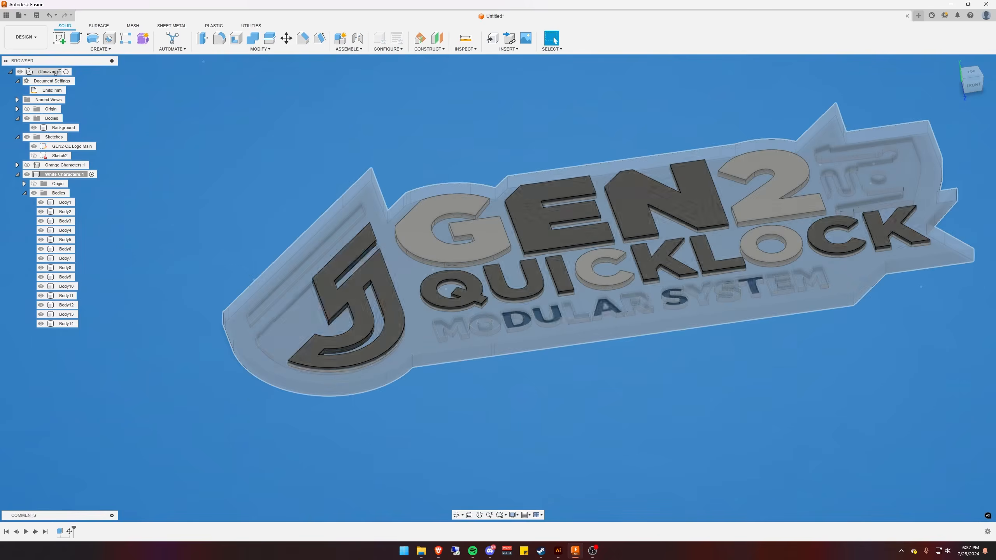
left_click(65, 72)
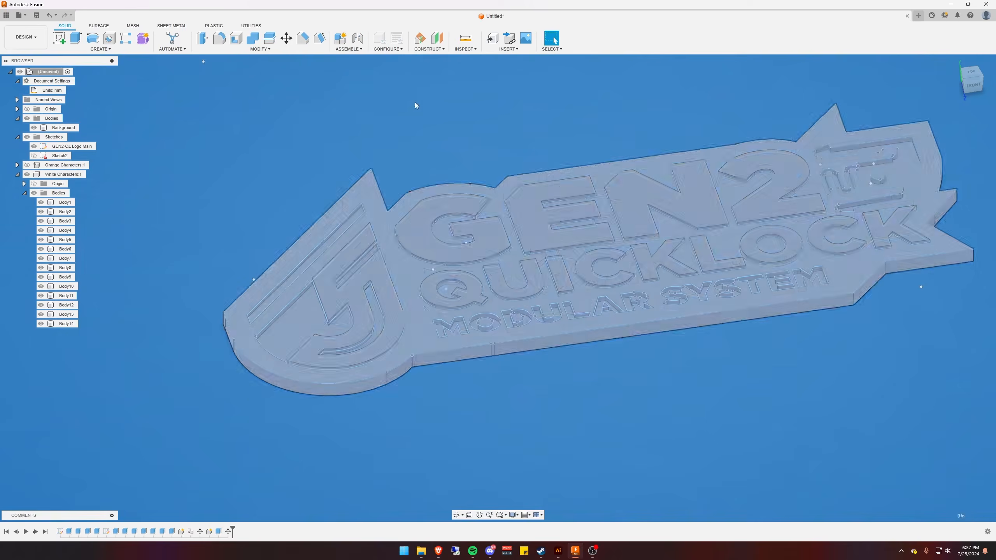
scroll(599, 286, "down", 3)
middle_click_drag(599, 286, 474, 349, "shift")
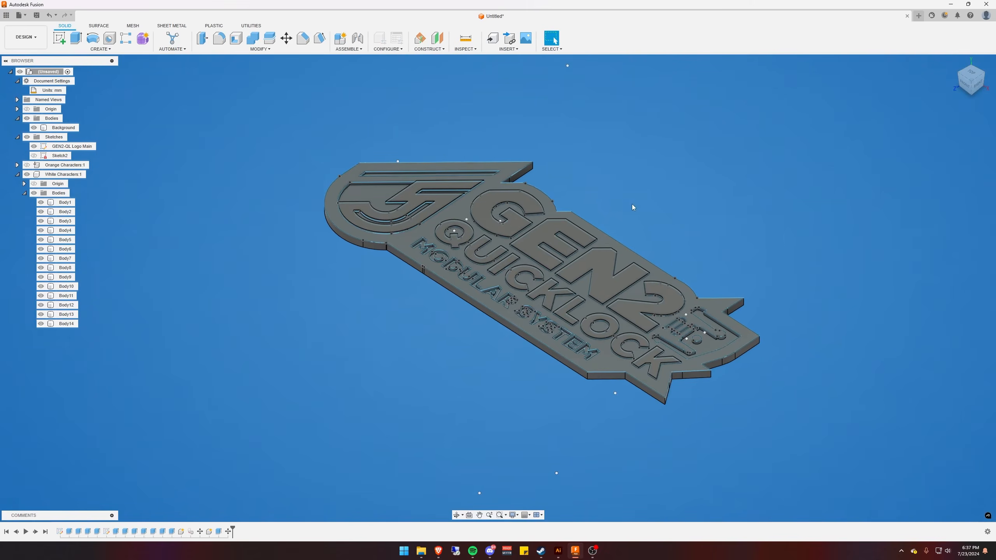
middle_click_drag(696, 199, 609, 205)
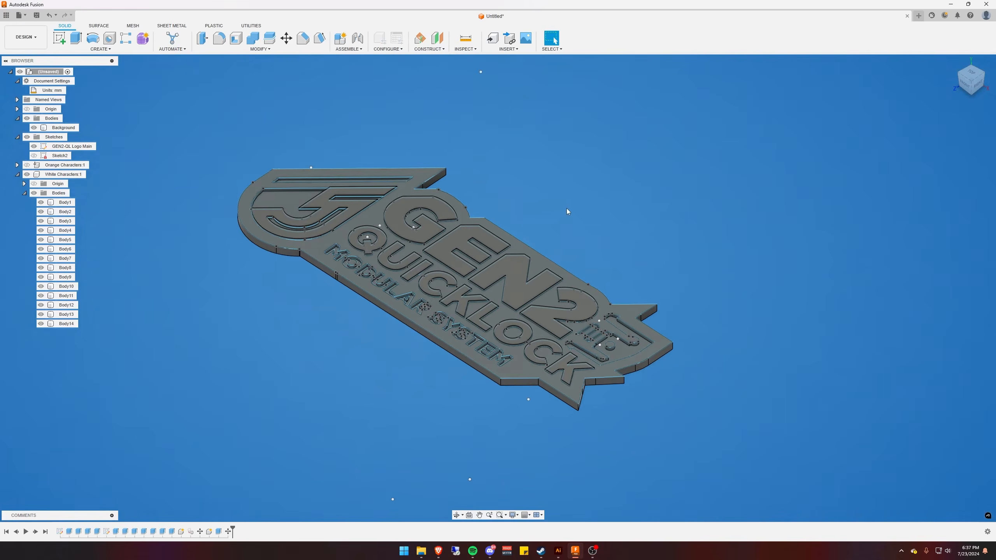
left_click(33, 147)
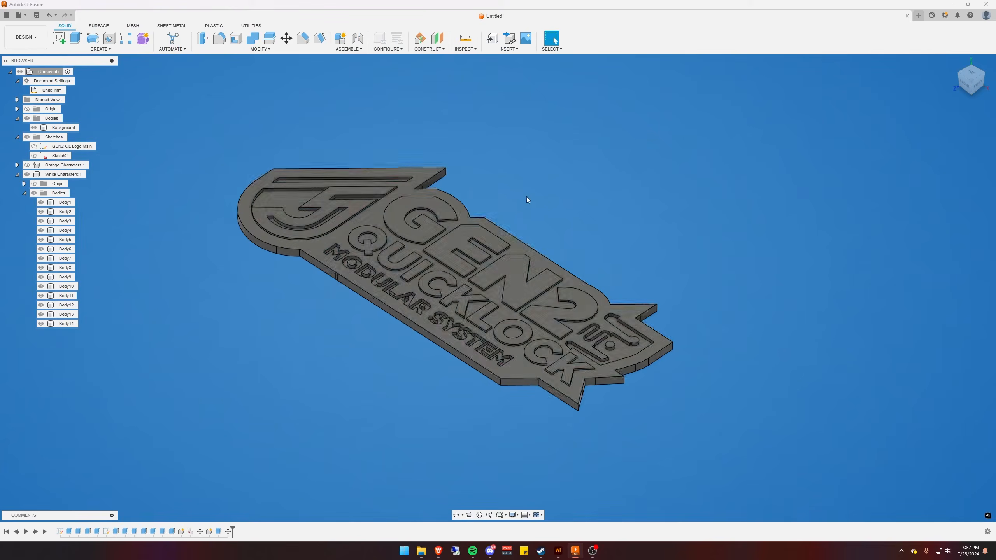
middle_click_drag(506, 193, 565, 201, "shift")
Duplicate the orange appearance in the design, name the copy White and change its colour to white
key("a")
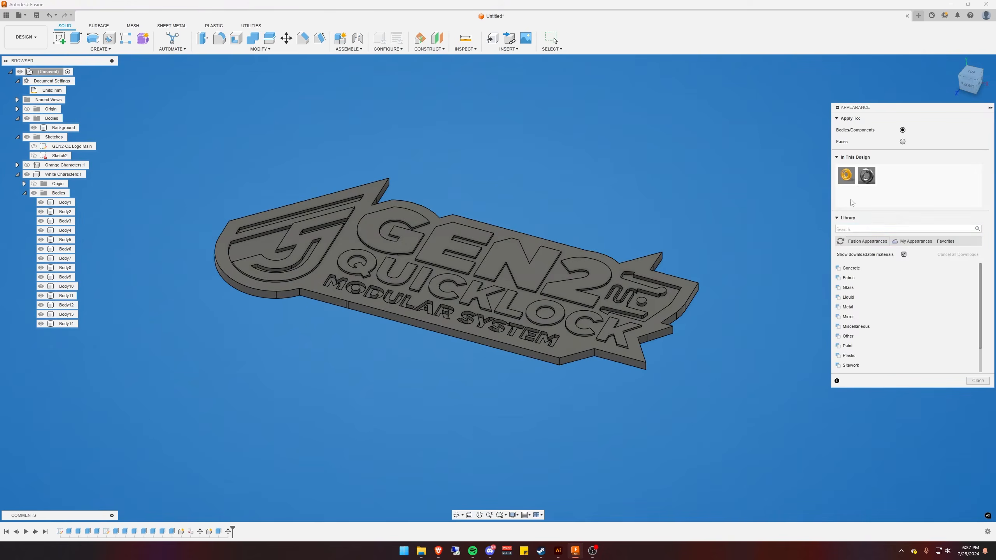
right_click(847, 176)
left_click(864, 189)
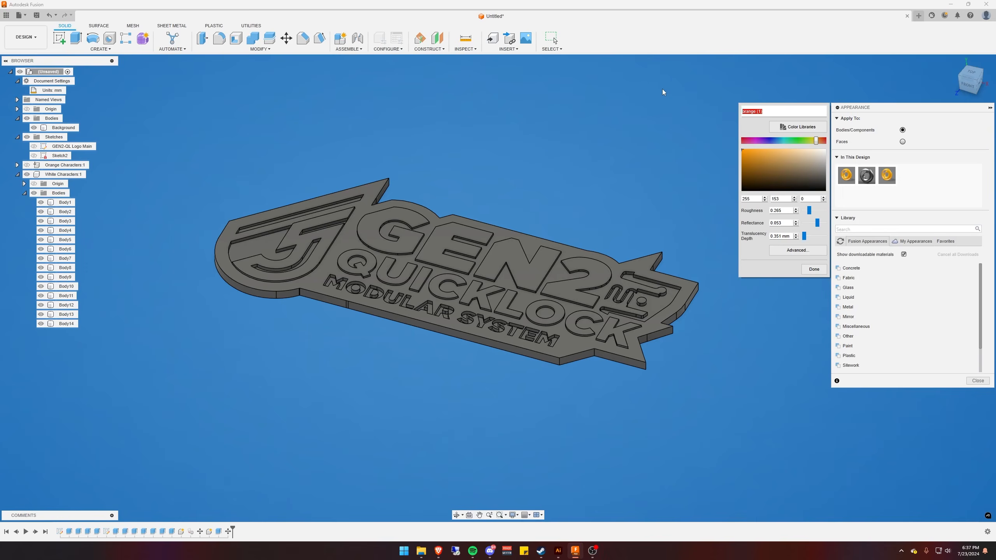
type("White")
left_click(814, 269)
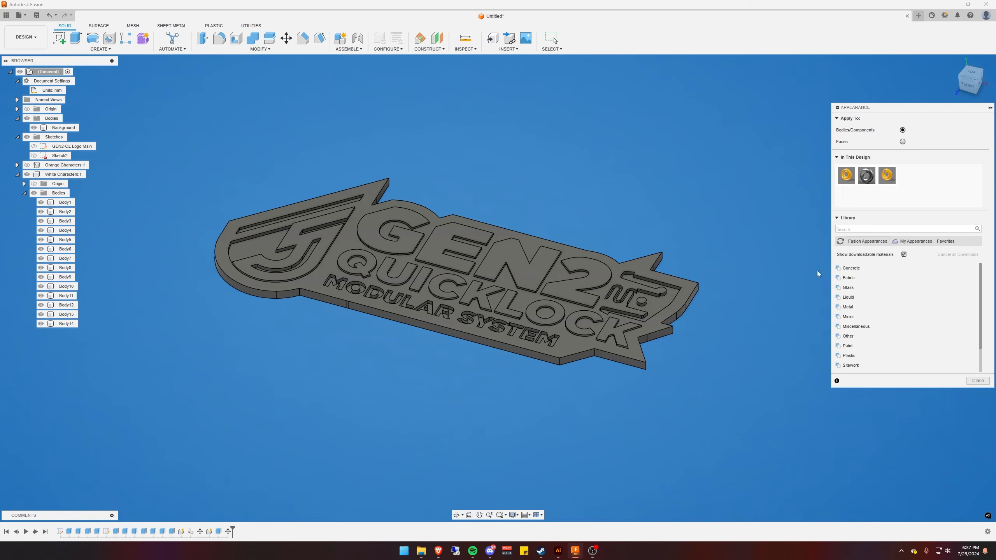
double_click(889, 176)
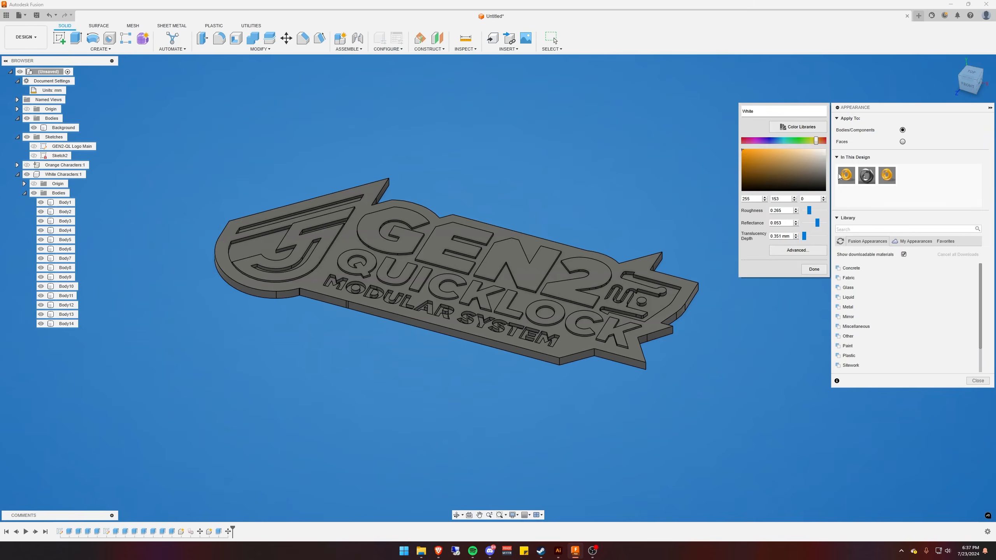
left_click(814, 269)
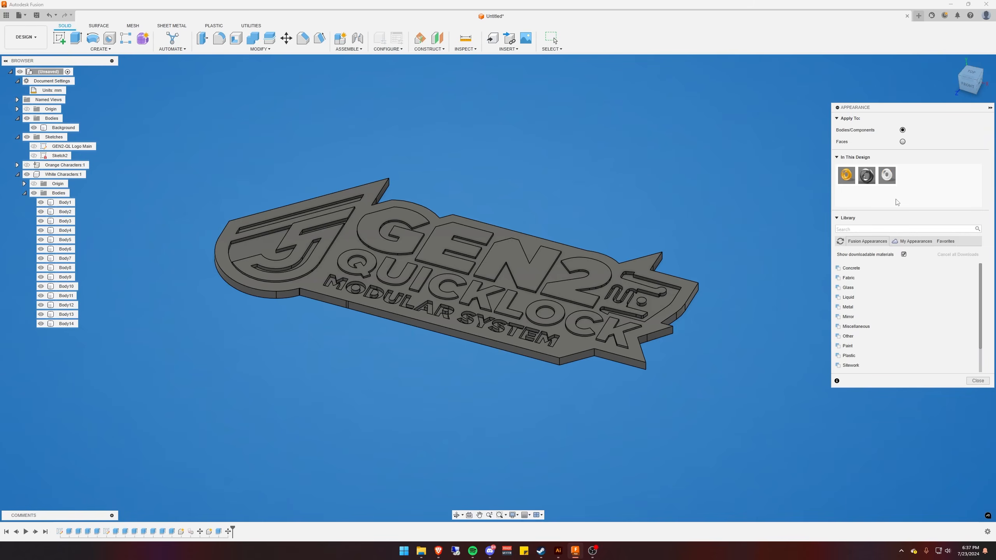
Apply the White appearance to the White Characters component, and show the Orange Characters component
left_click_drag(888, 174, 278, 263)
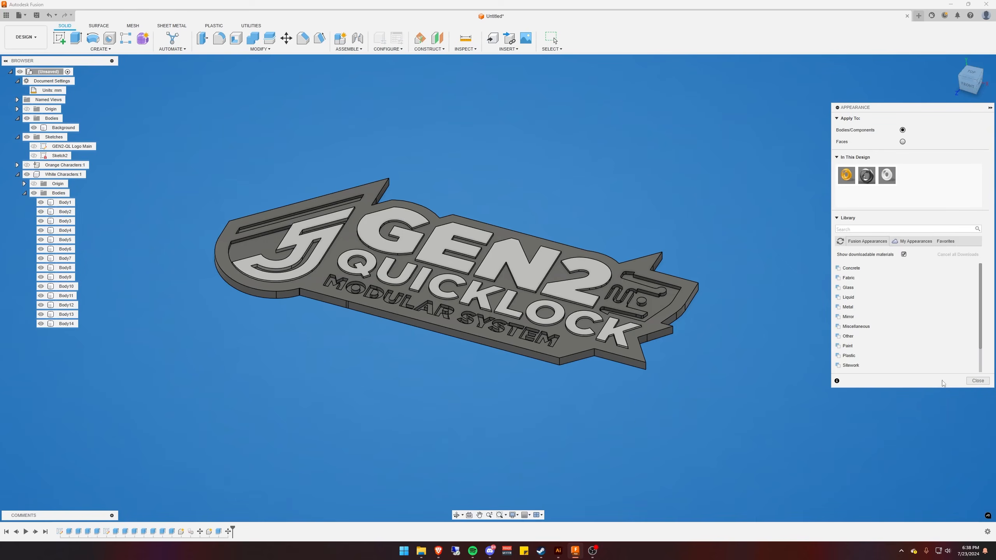
left_click(978, 381)
middle_click_drag(243, 321, 273, 326, "shift")
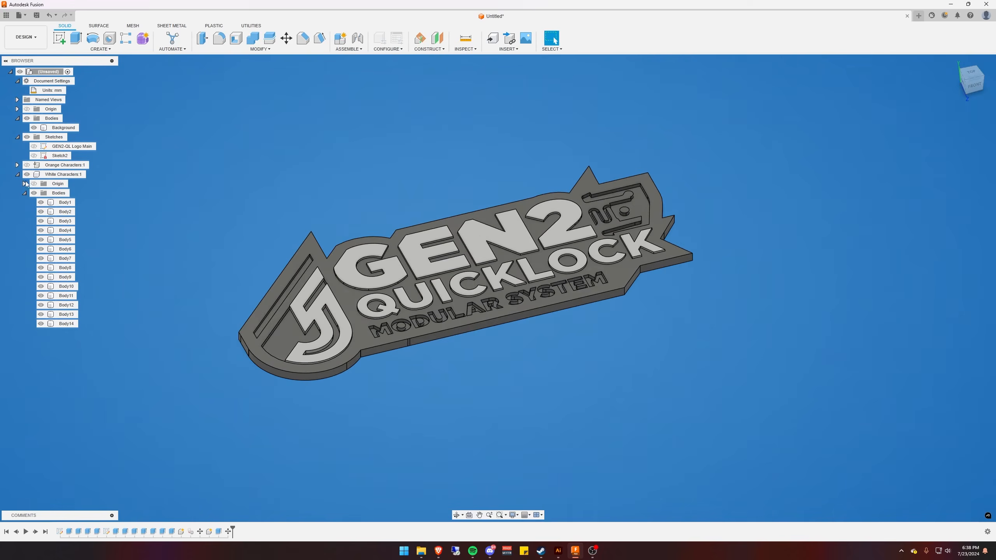
left_click(17, 174)
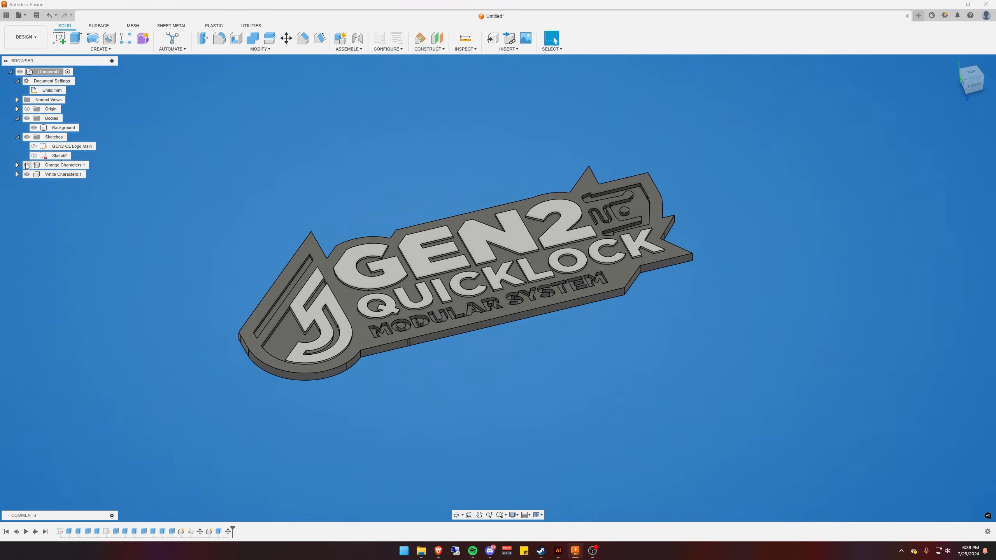
left_click(27, 165)
mouse_move(505, 368)
middle_mouse_down("shift")
mouse_move(496, 378)
mouse_move(501, 371)
middle_mouse_up("shift")
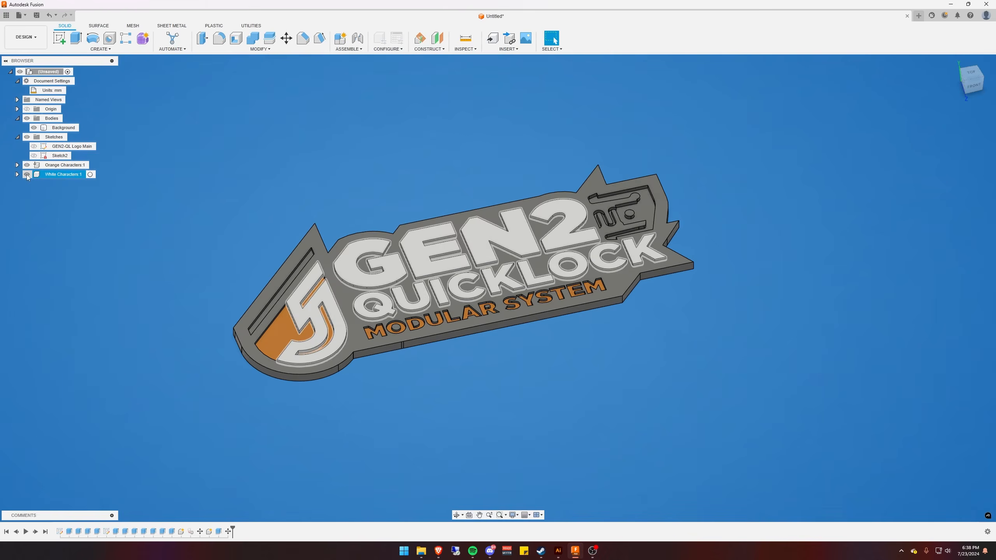
Rename the J emblem's body in the White Characters component as J
left_click(308, 310)
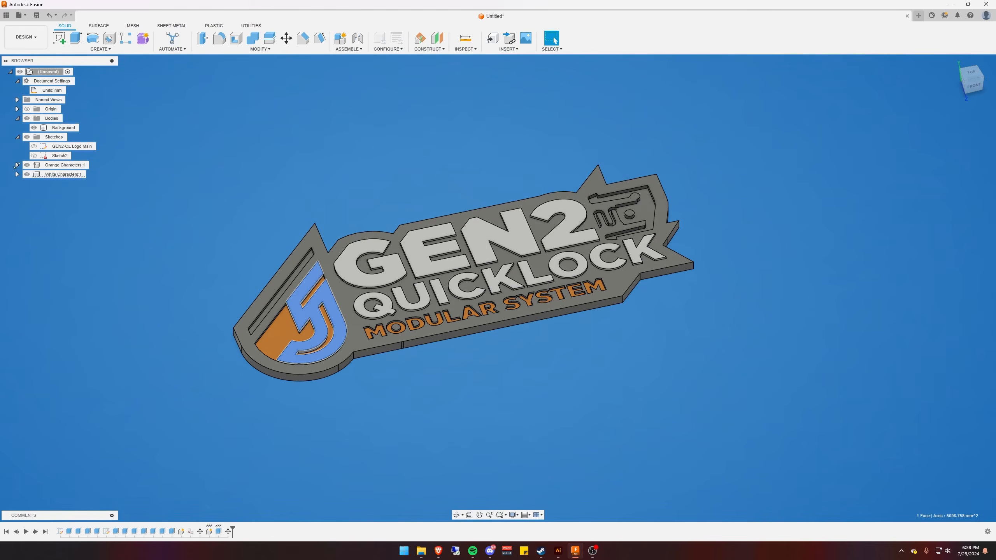
left_click(17, 175)
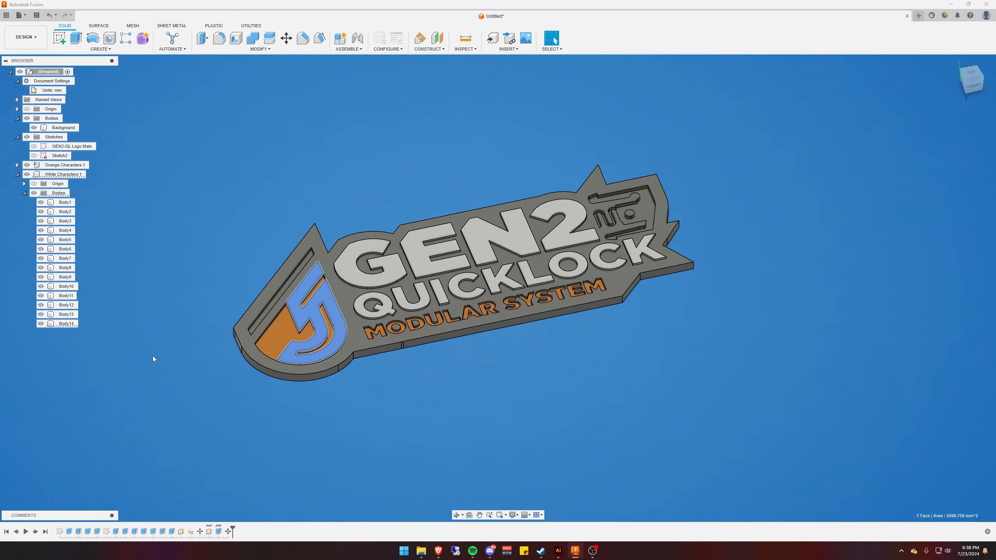
left_click(273, 401)
left_click(337, 325)
left_click(106, 336)
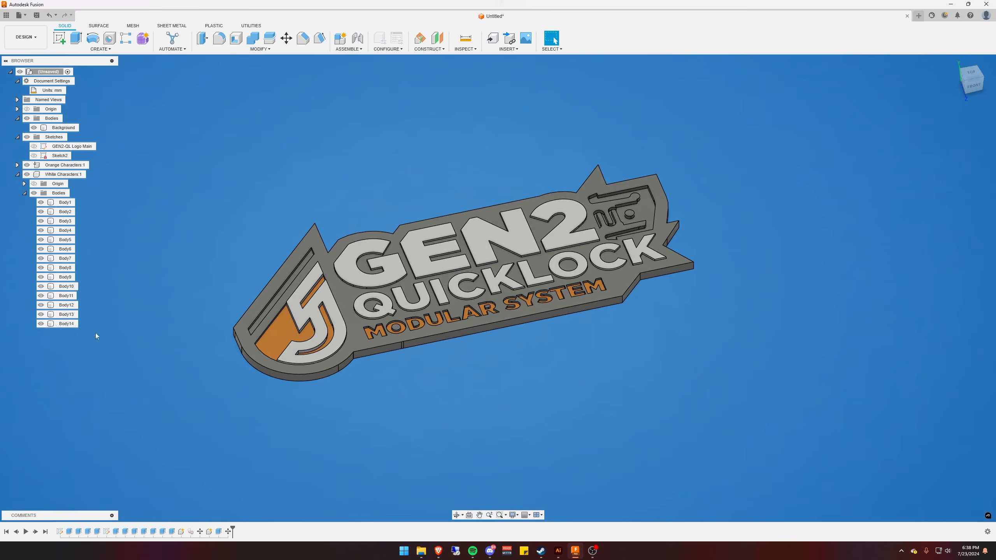
left_click(63, 324)
double_click(64, 324)
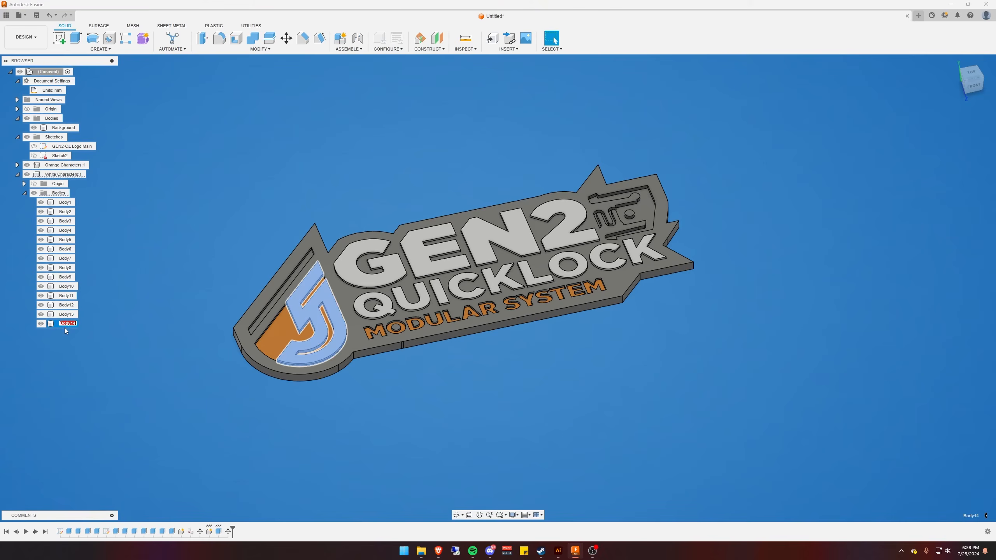
key("Return")
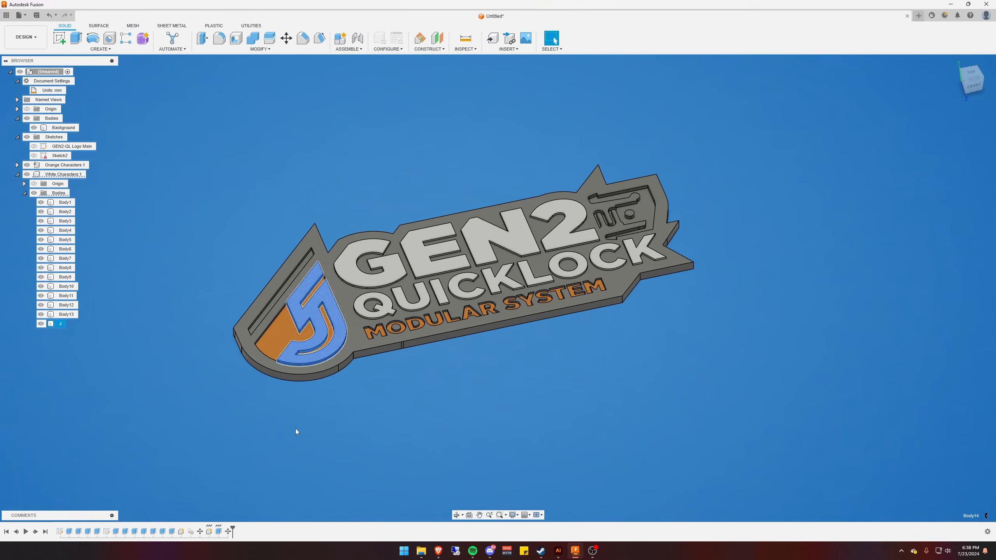
Examine the narrow slot beside the J emblem and its profile in the temporarily shown GEN2-QL Logo Main sketch
middle_click_drag(296, 428, 240, 320, "shift")
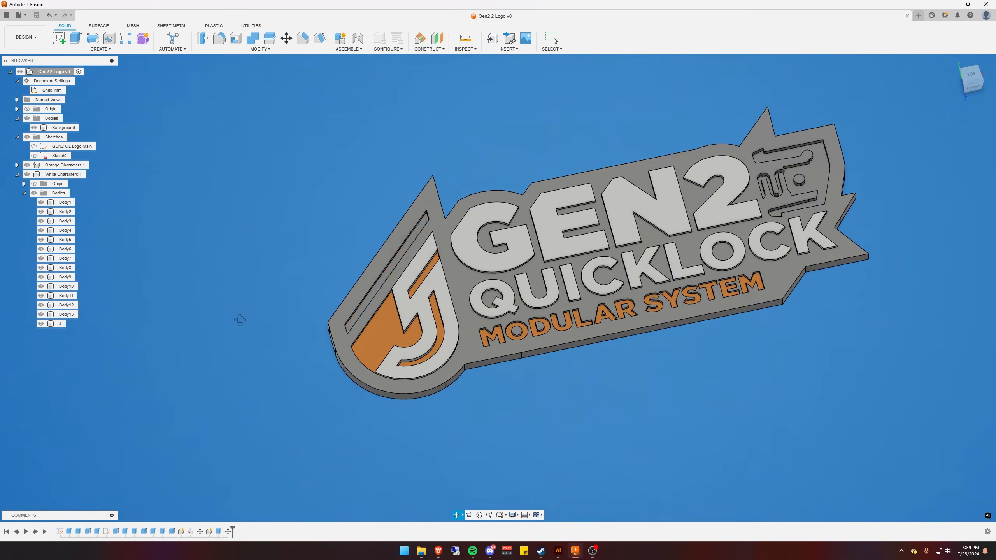
key("Escape")
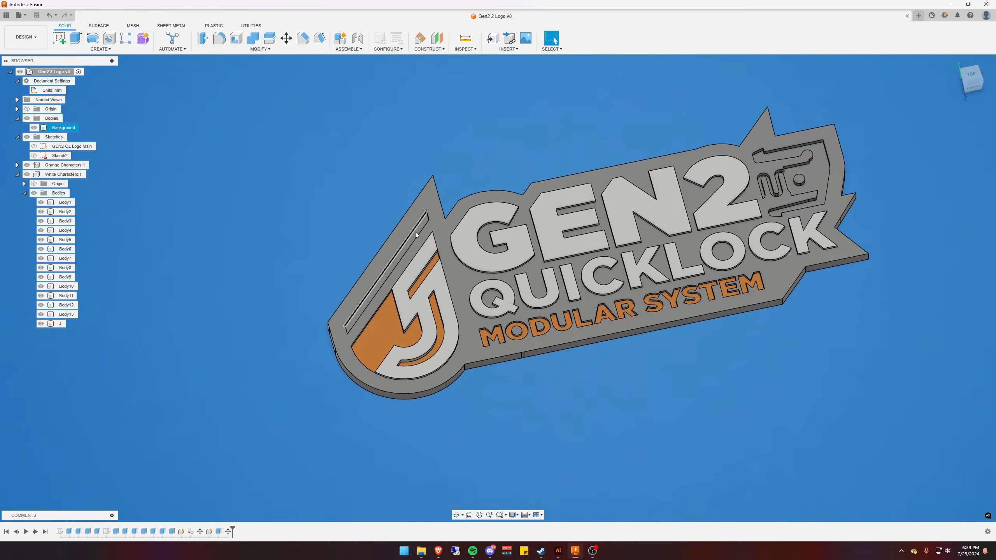
scroll(340, 258, "up", 5)
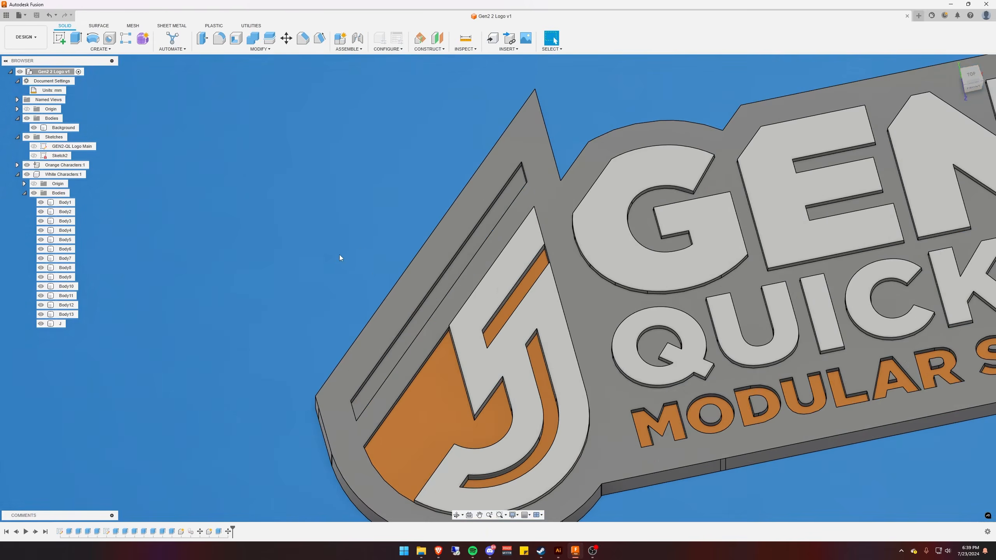
scroll(340, 258, "down", 5)
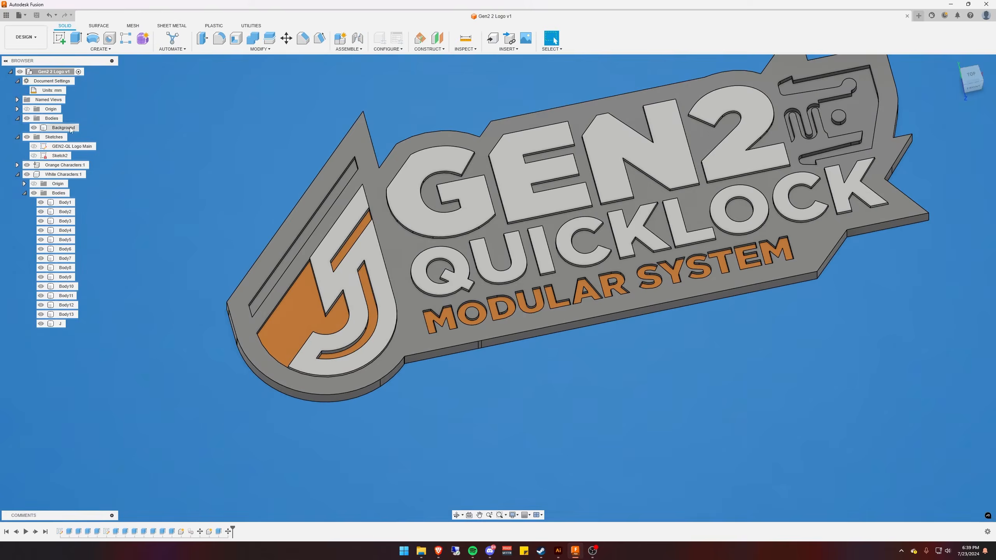
left_click(34, 145)
scroll(276, 212, "up", 5)
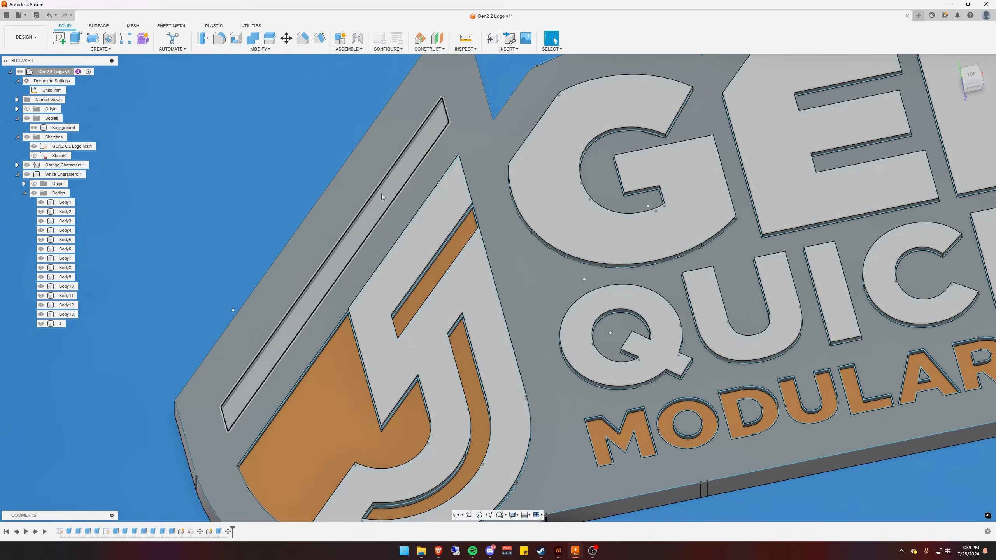
left_click(384, 194)
mouse_move(384, 194)
middle_mouse_down("shift")
mouse_move(211, 196)
mouse_move(227, 193)
middle_mouse_up("shift")
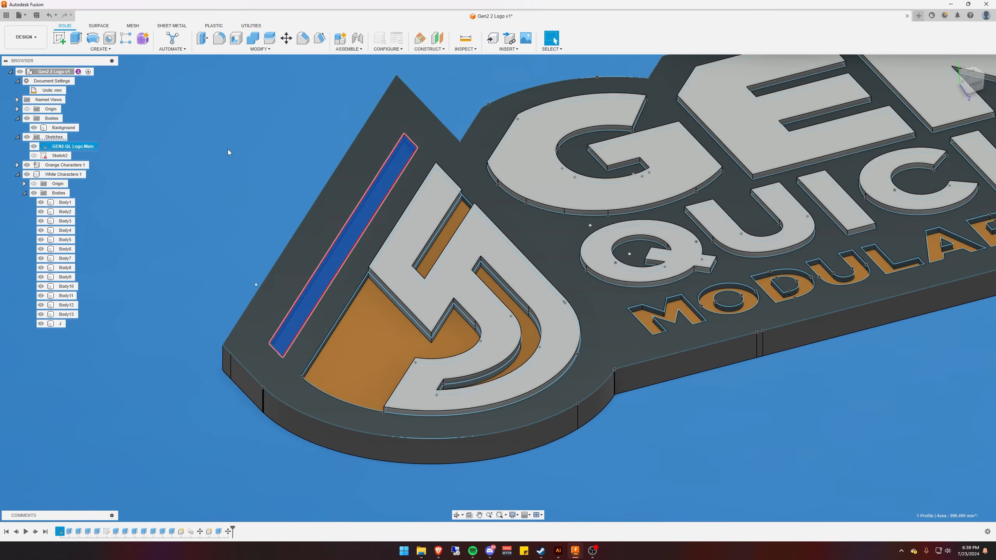
middle_click_drag(228, 152, 204, 231)
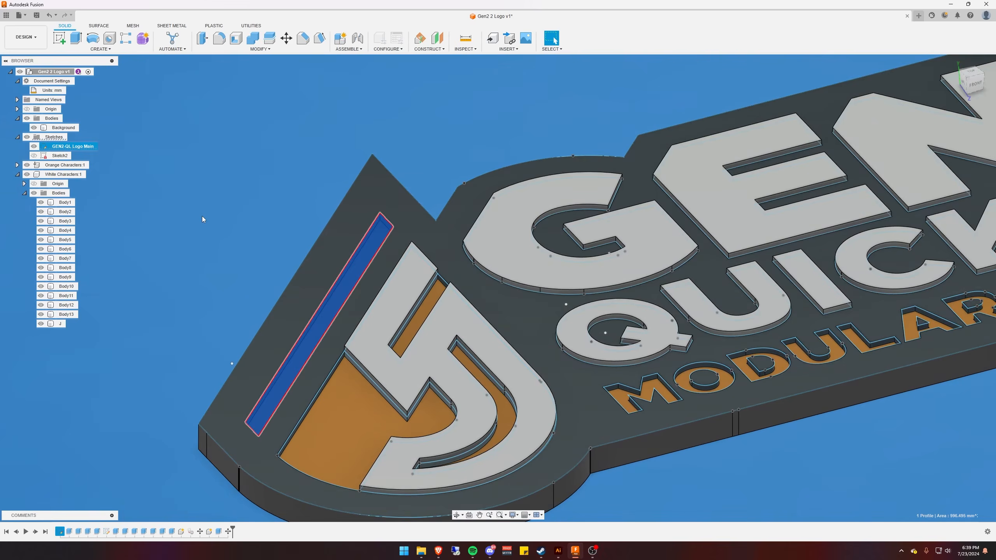
left_click(202, 217)
middle_click_drag(271, 262, 226, 225, "shift")
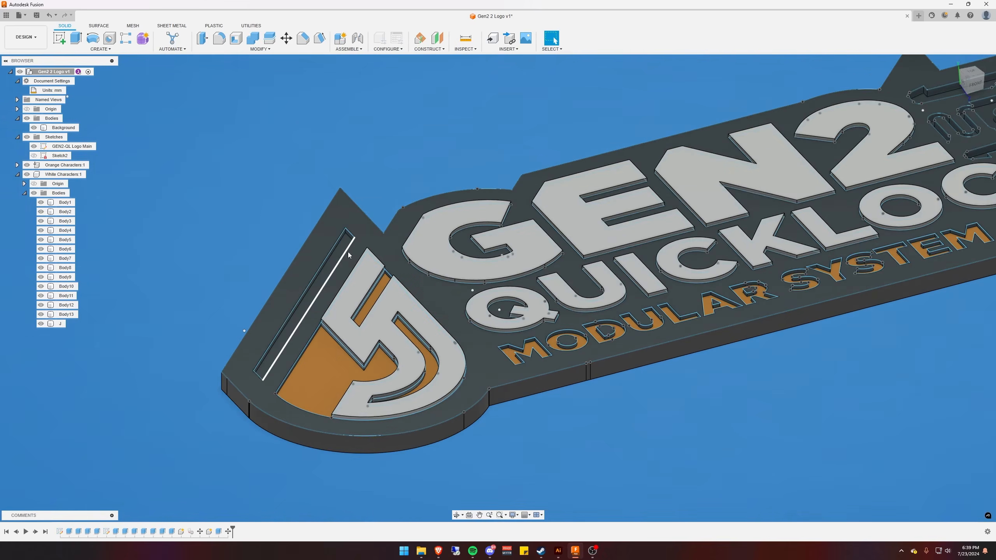
left_click(34, 146)
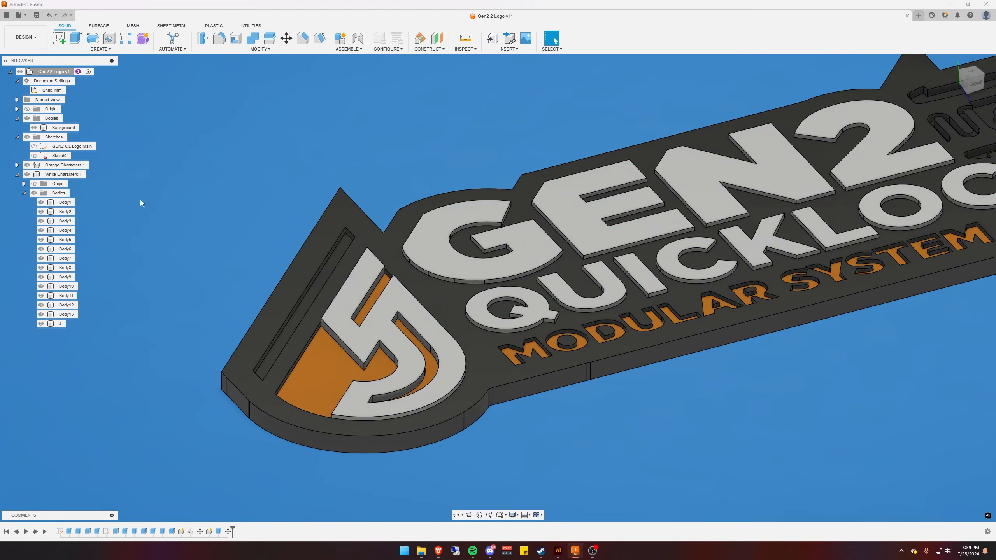
left_click(332, 275)
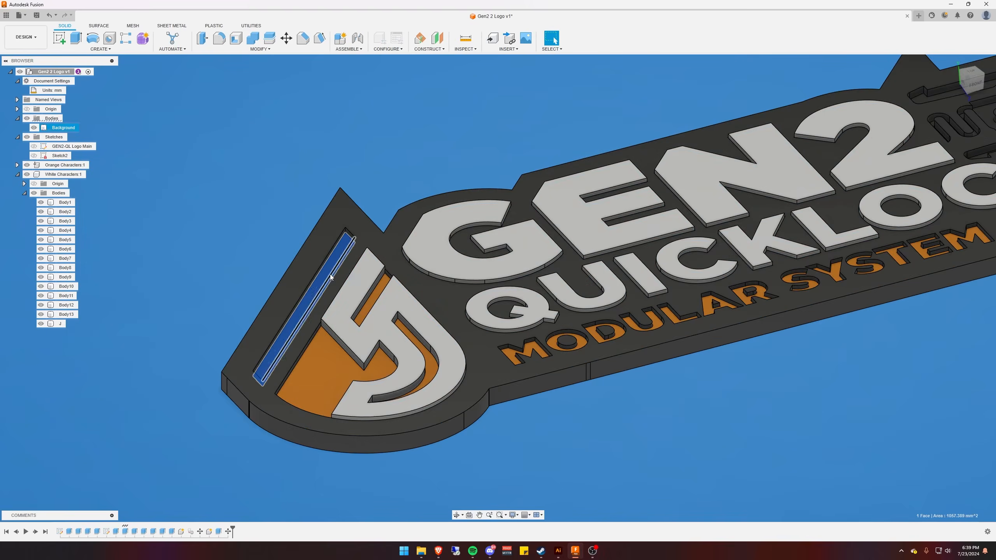
key("e")
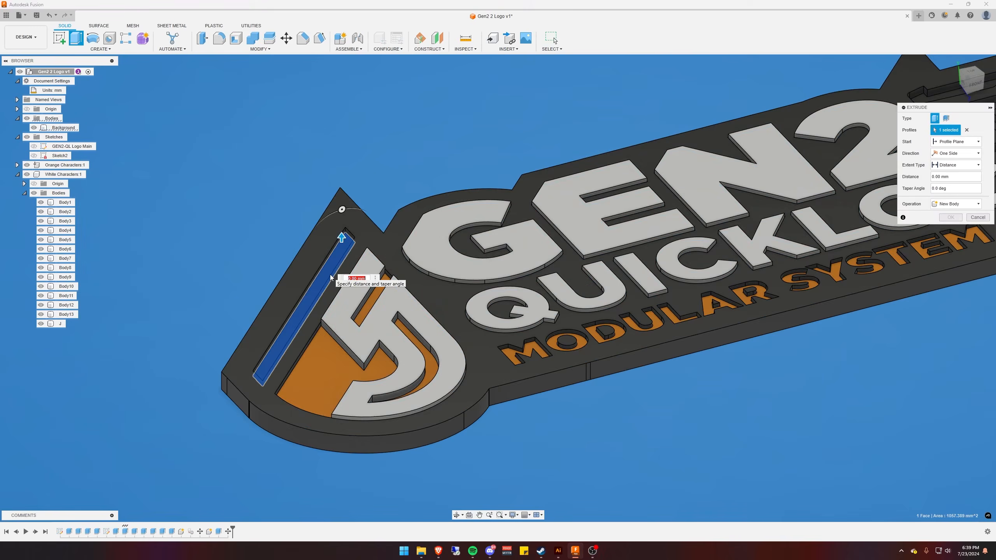
key("Escape")
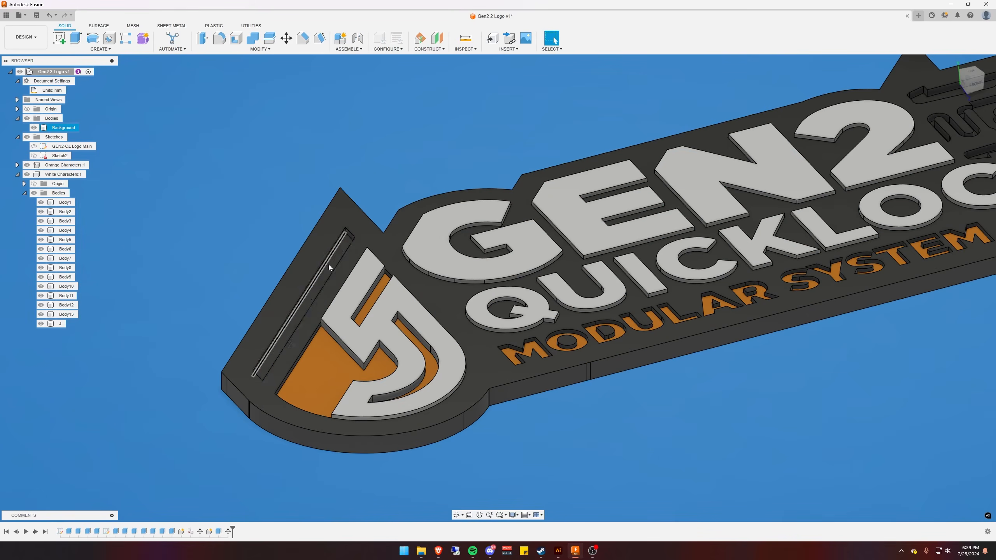
Edit the extruded cut of the border profile around the narrow slot, setting its distance to -5 mm
double_click(126, 532)
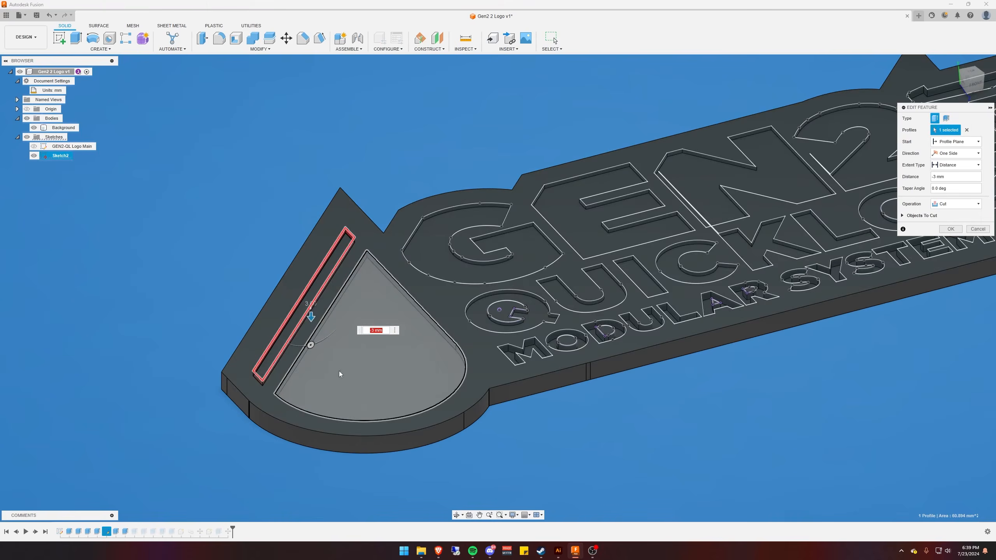
type("-5")
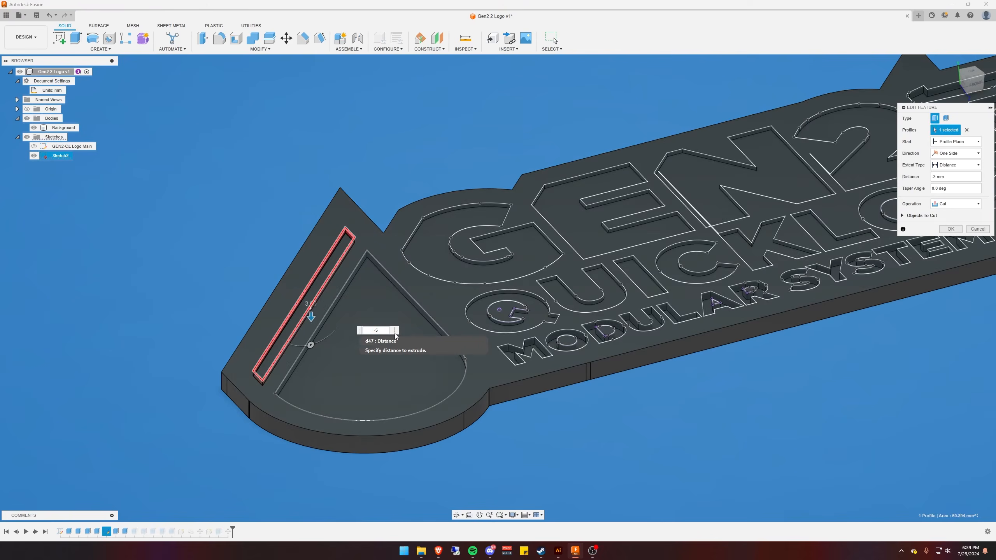
key("Return")
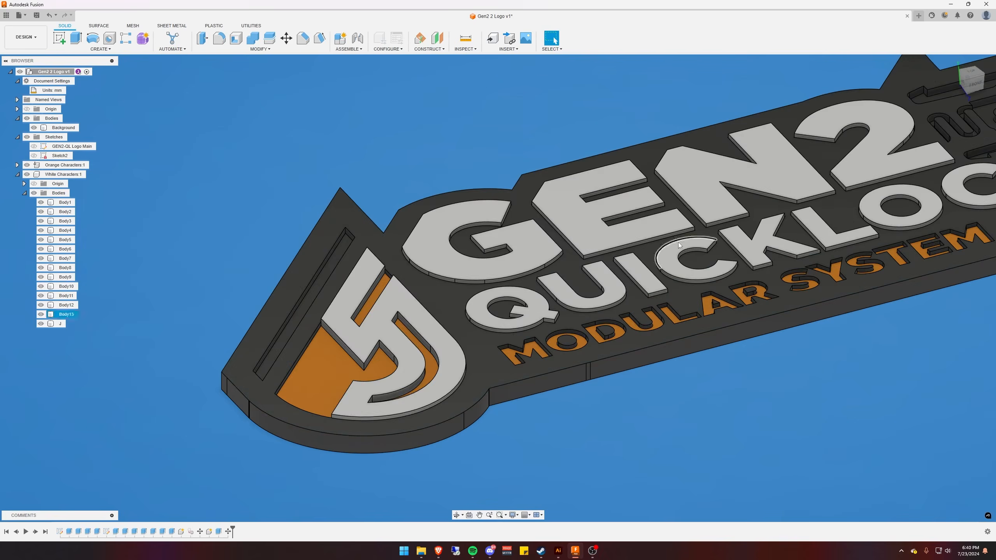
Show the GEN2-QL Logo Main sketch and extrude its narrow slot profile beside the J emblem 2 mm as a new body
middle_click_drag(196, 173, 214, 170, "shift")
key("Escape")
left_click(33, 146)
left_click(324, 269)
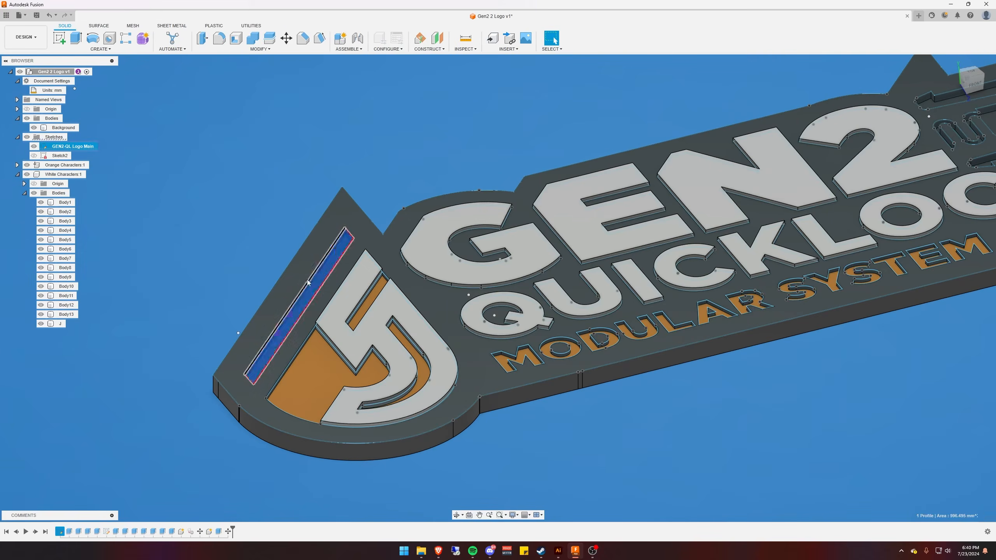
key("e")
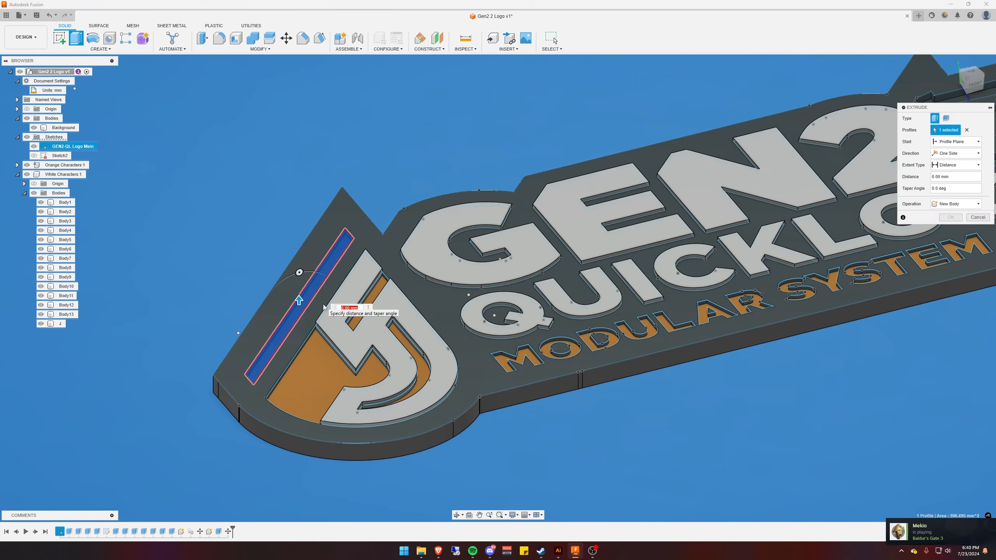
type("2")
key("Return")
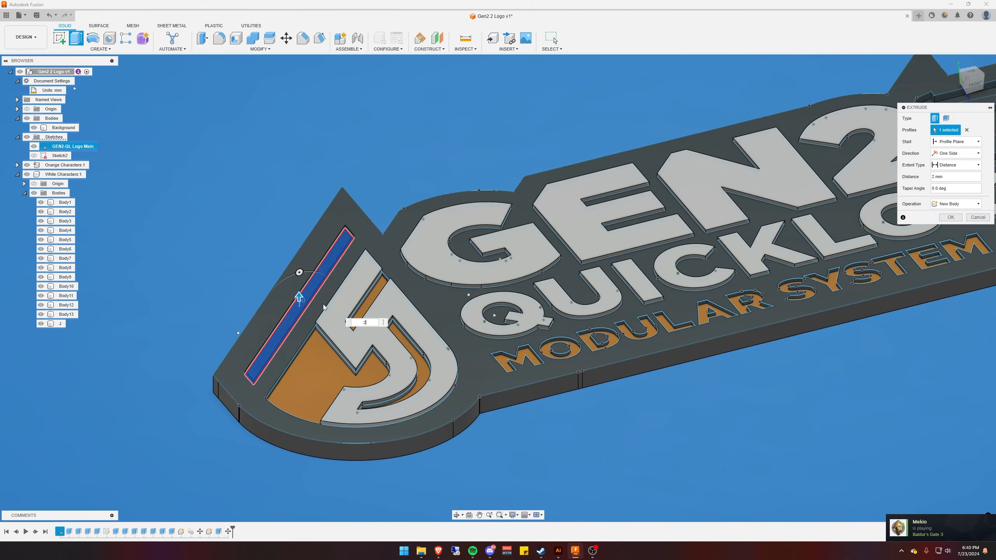
key("Return")
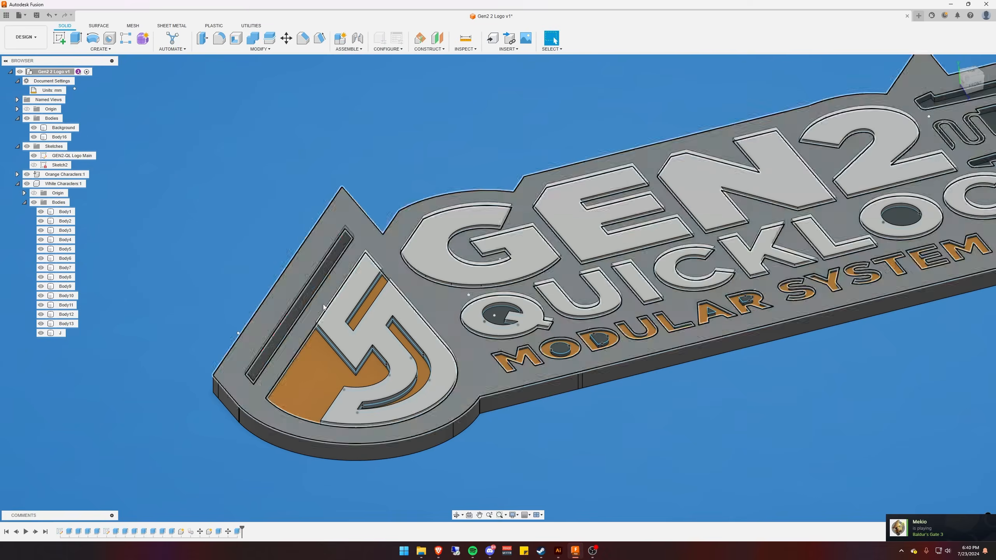
Rename the new slot inlay body as Blue
scroll(242, 250, "up", 4)
scroll(242, 253, "down", 4)
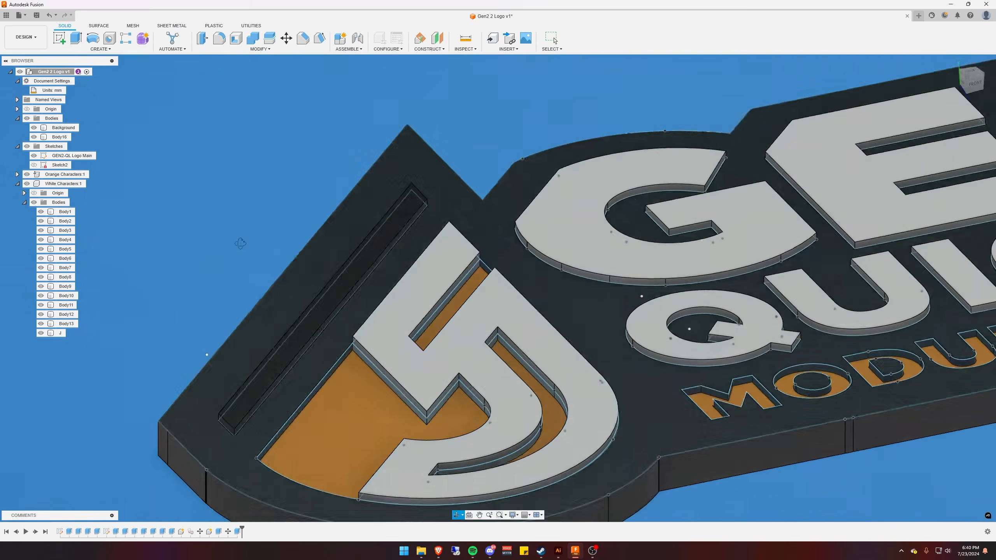
middle_click_drag(243, 253, 240, 232, "shift")
left_click(58, 137)
double_click(59, 137)
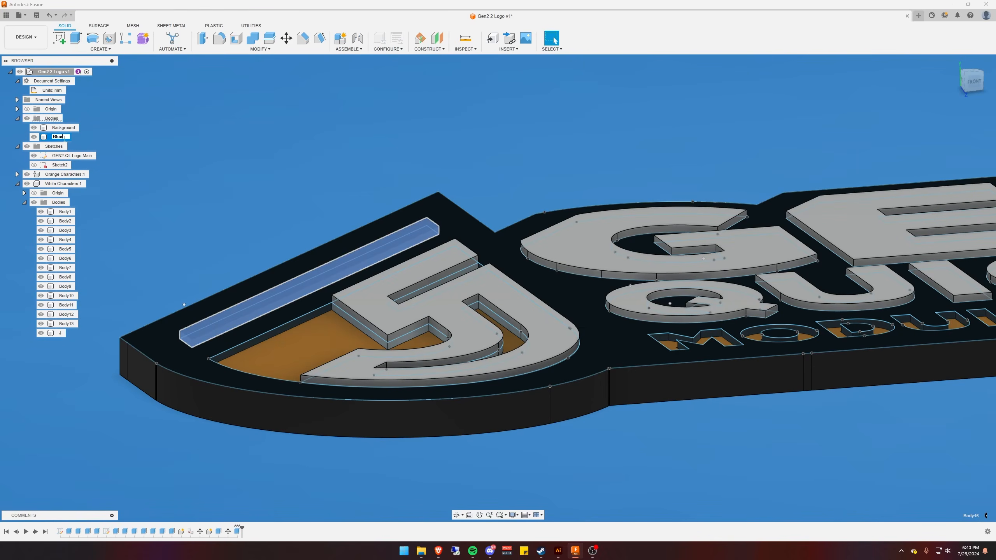
key("Return")
left_click(350, 130)
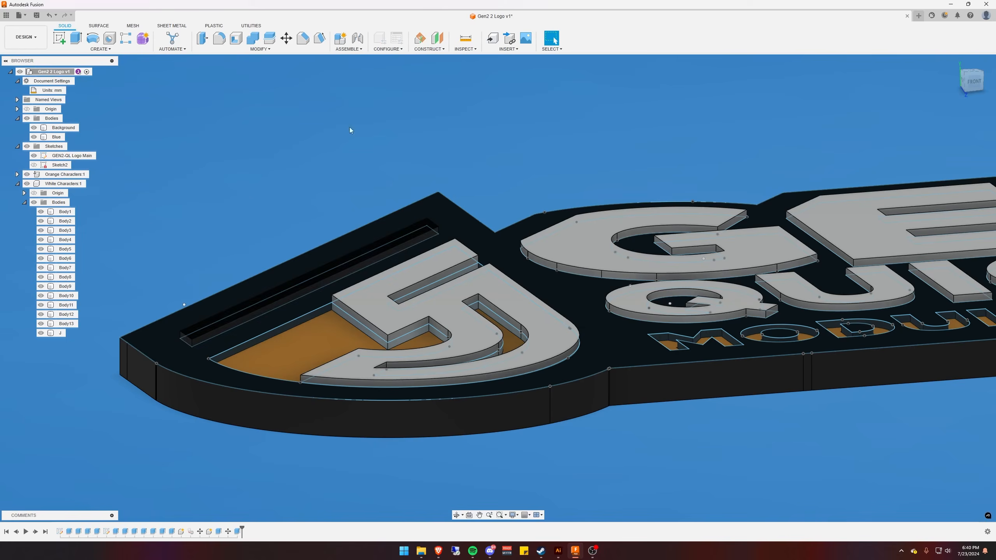
Move the Blue body -5 mm along Y into the slot
middle_click_drag(336, 219, 301, 189, "shift")
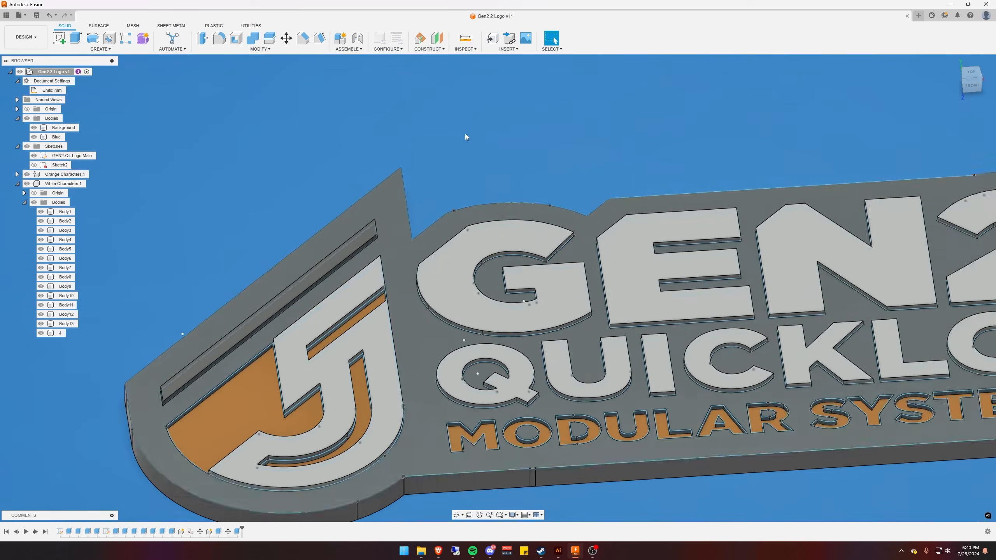
left_click(56, 137)
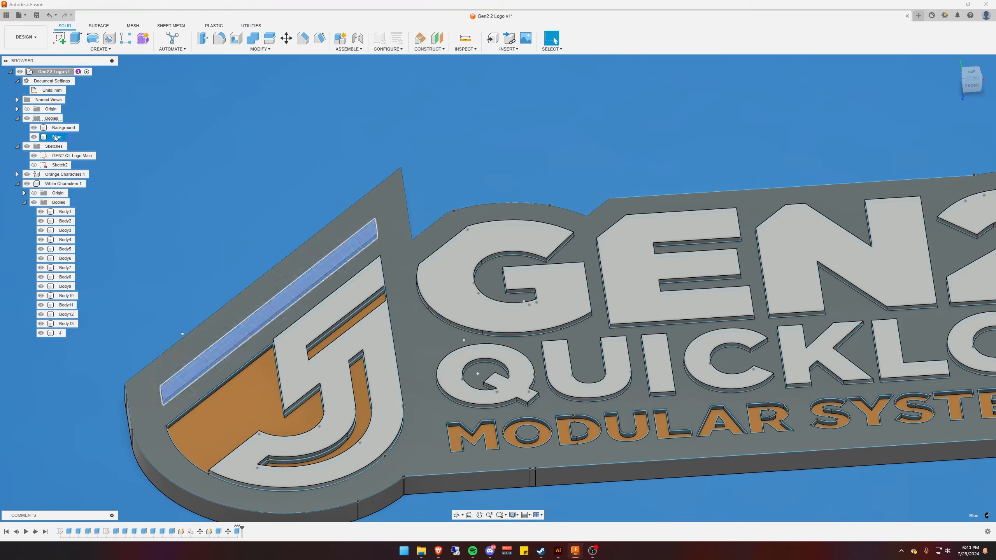
key("m")
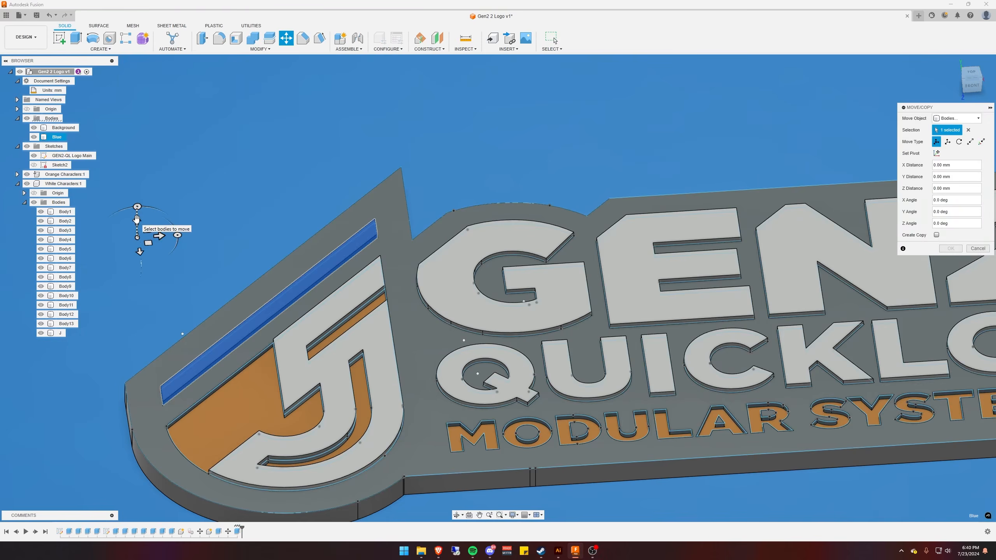
left_click_drag(137, 219, 137, 227)
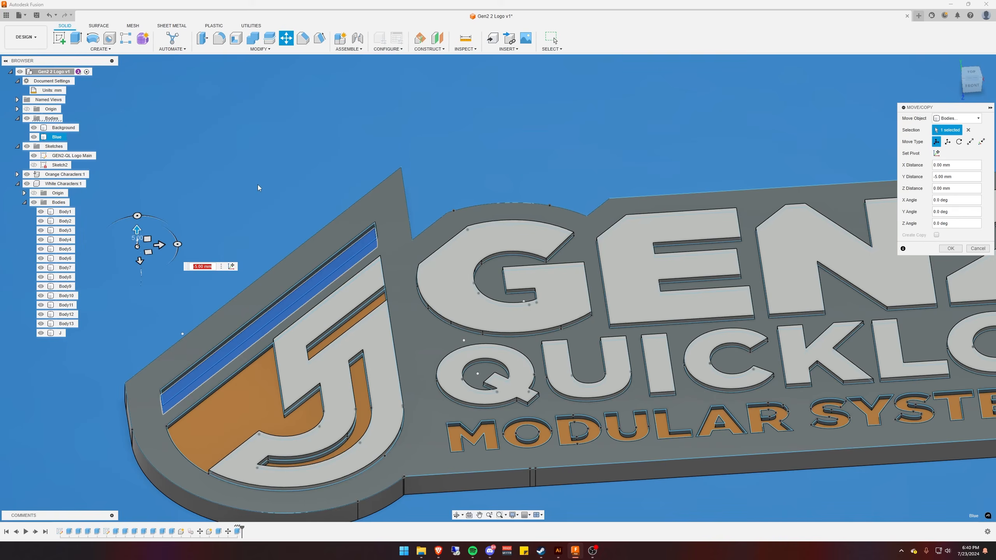
key("Return")
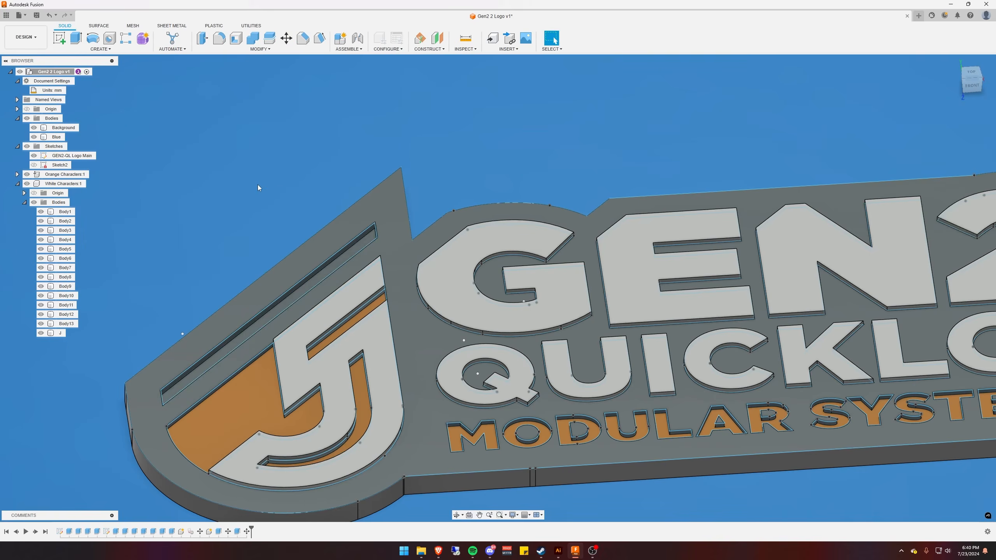
Duplicate the orange appearance in the design, name the copy blue and change its colour to RGB 0, 174, 255
scroll(430, 185, "down", 3)
key("a")
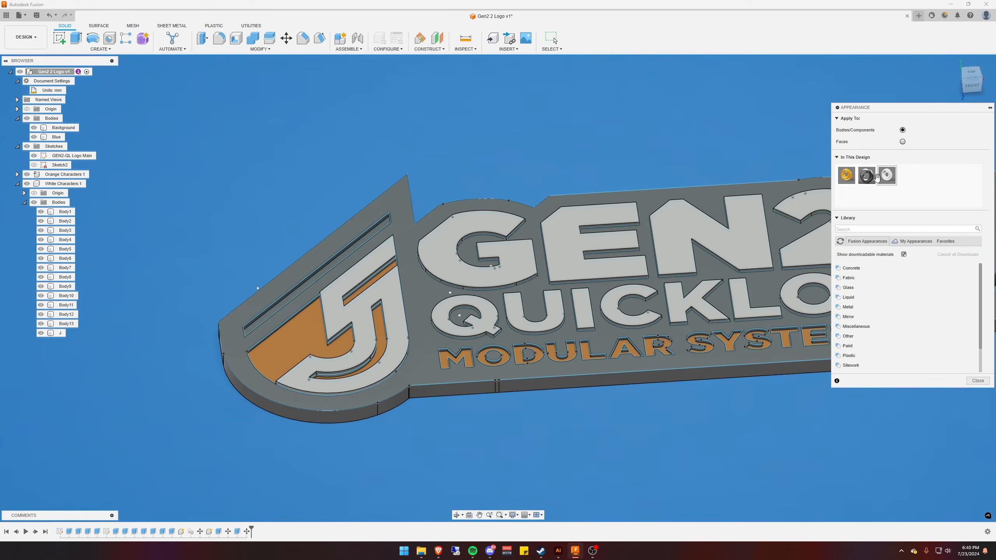
right_click(848, 176)
left_click(866, 193)
double_click(909, 176)
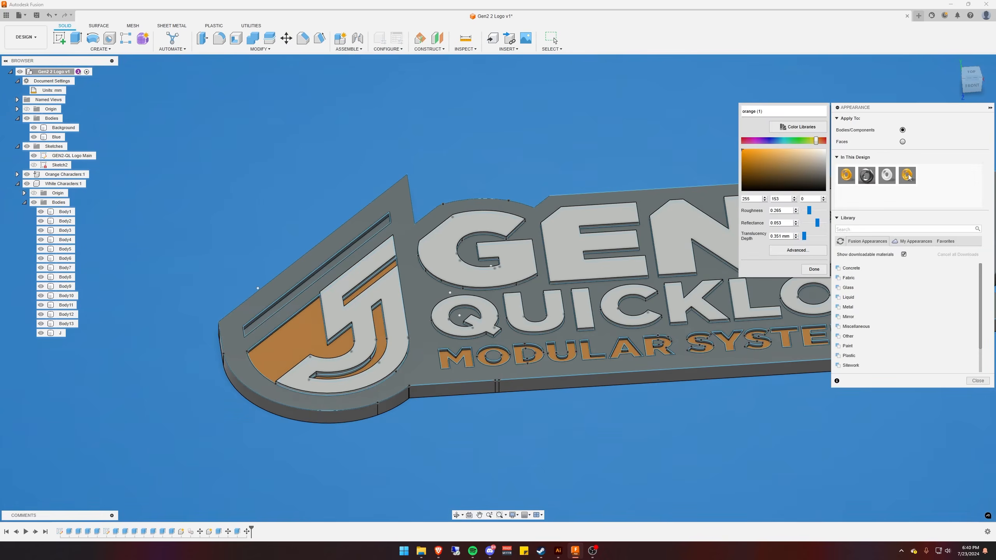
left_click_drag(766, 111, 708, 112)
type("blue")
left_click_drag(815, 141, 780, 140)
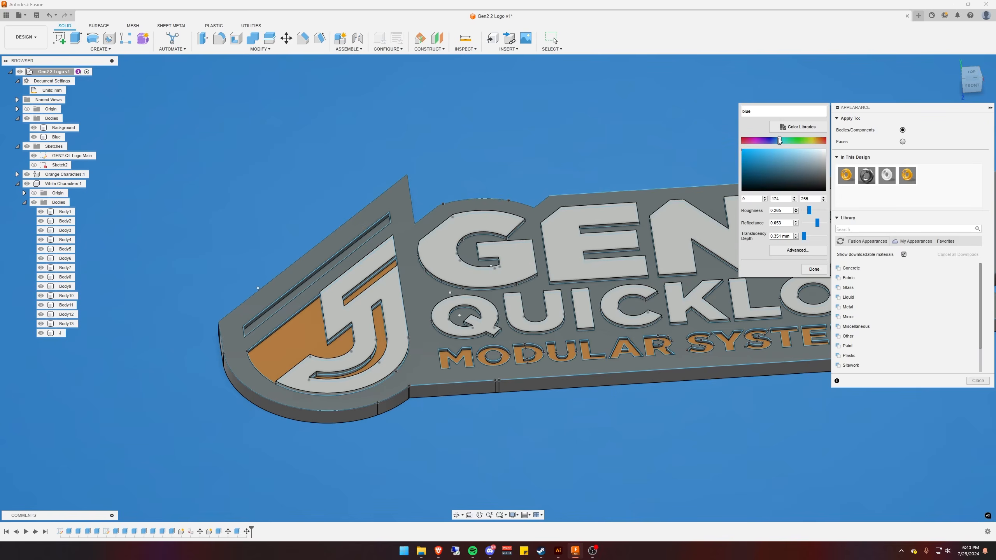
left_click(815, 271)
Apply the blue appearance to the Blue inlay body in the slot
left_click_drag(907, 175, 314, 276)
scroll(262, 195, "up", 2)
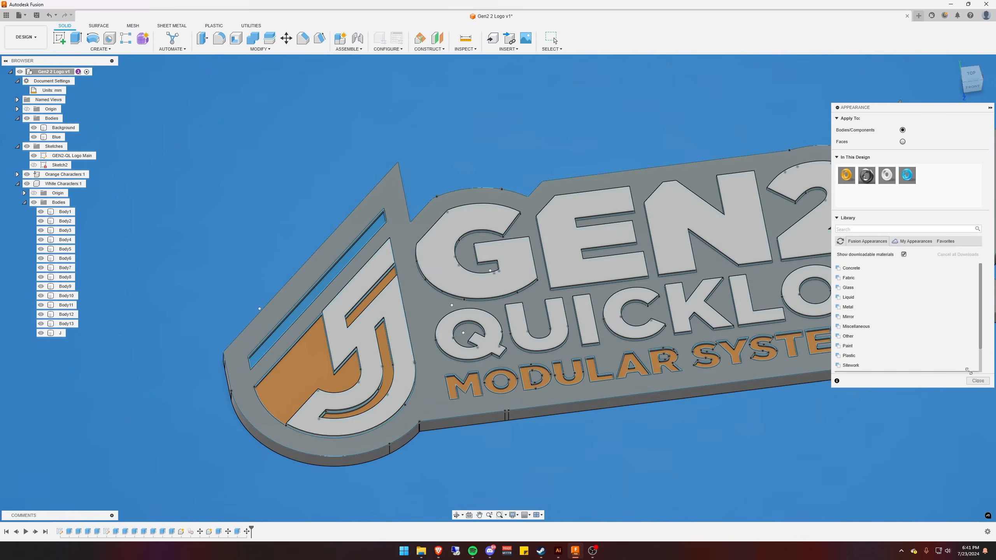
left_click(975, 382)
Hide the GEN2-QL Logo Main sketch so that only the plate and its inlay bodies are displayed
middle_click_drag(207, 236, 212, 271)
scroll(232, 261, "down", 3)
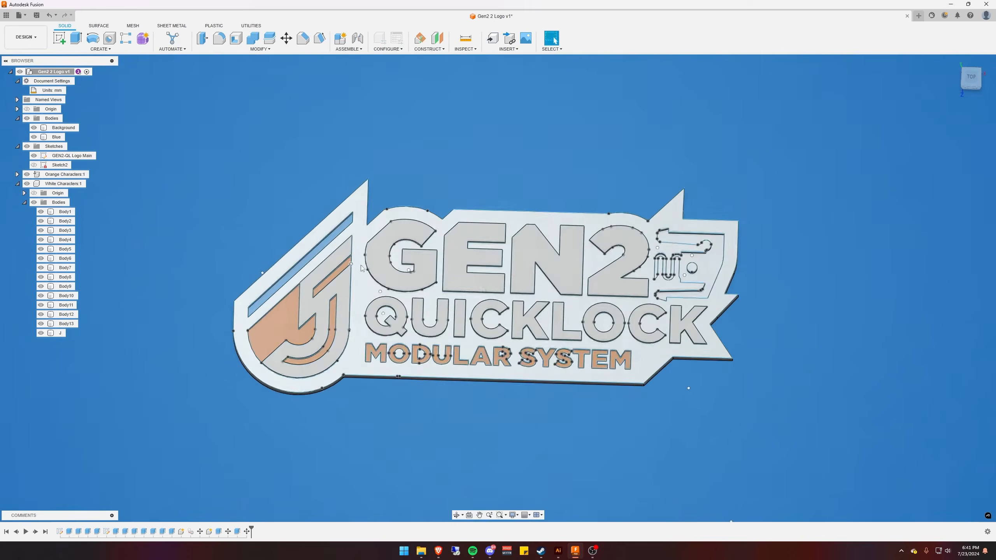
scroll(286, 267, "up", 3)
scroll(285, 267, "down", 5)
middle_click_drag(297, 249, 375, 309, "shift")
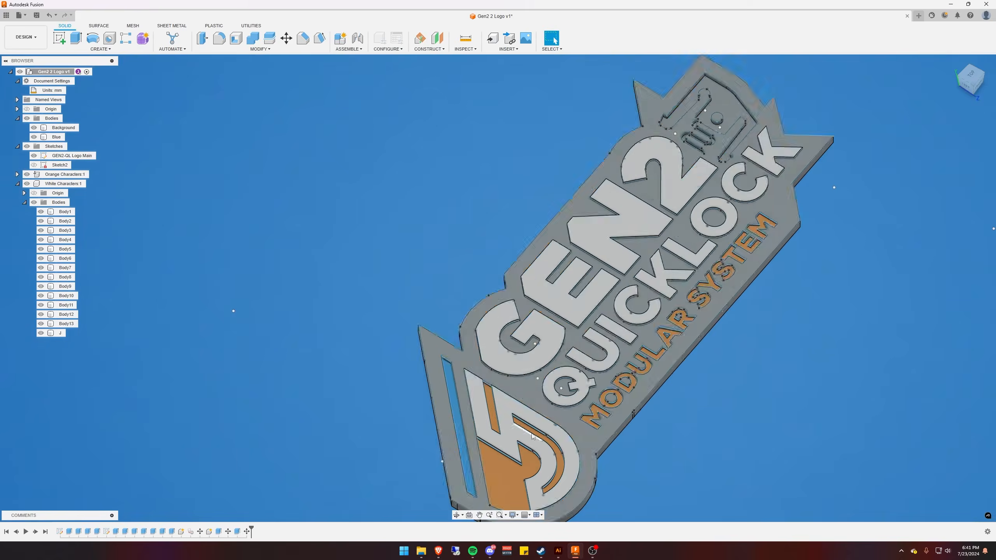
middle_click_drag(455, 376, 357, 167)
scroll(369, 189, "up", 4)
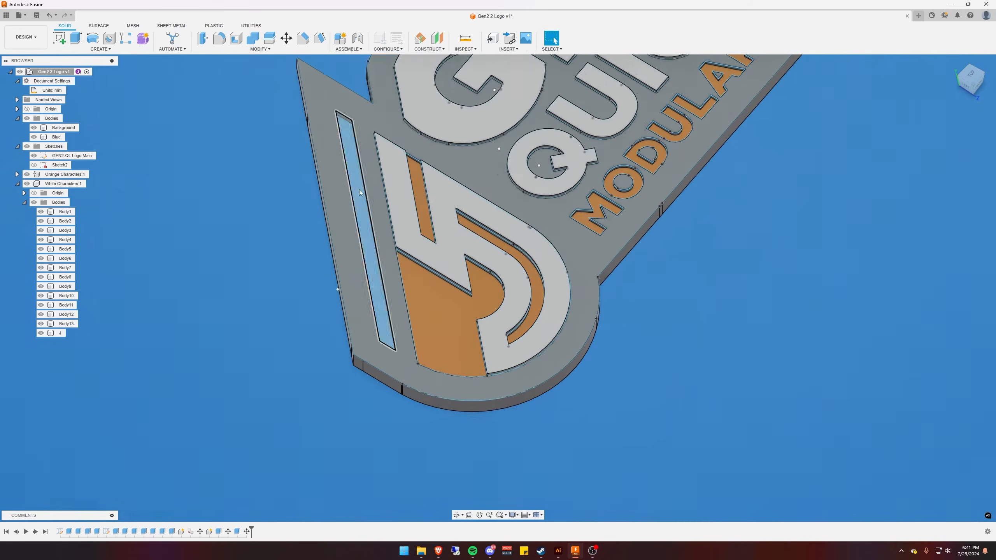
middle_click_drag(277, 168, 227, 259)
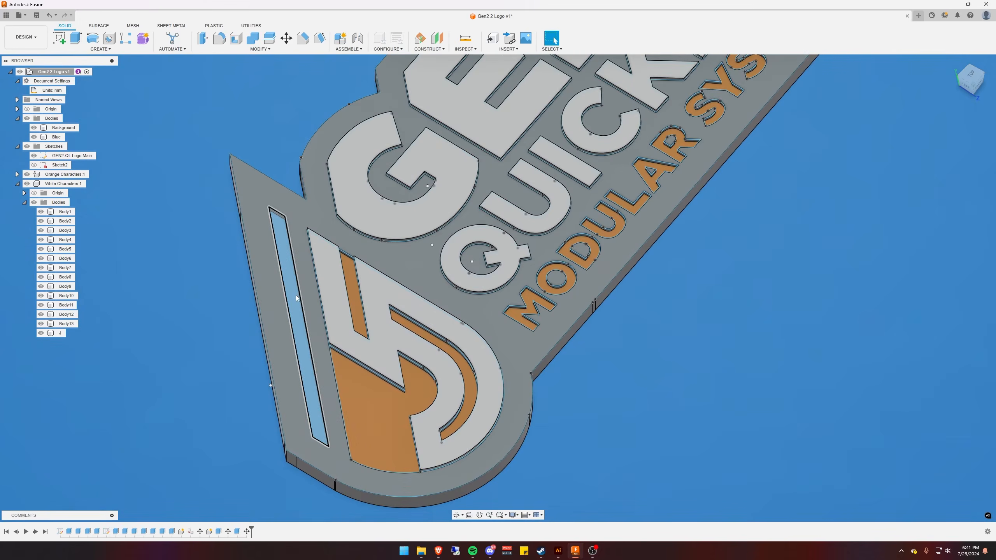
left_click(34, 156)
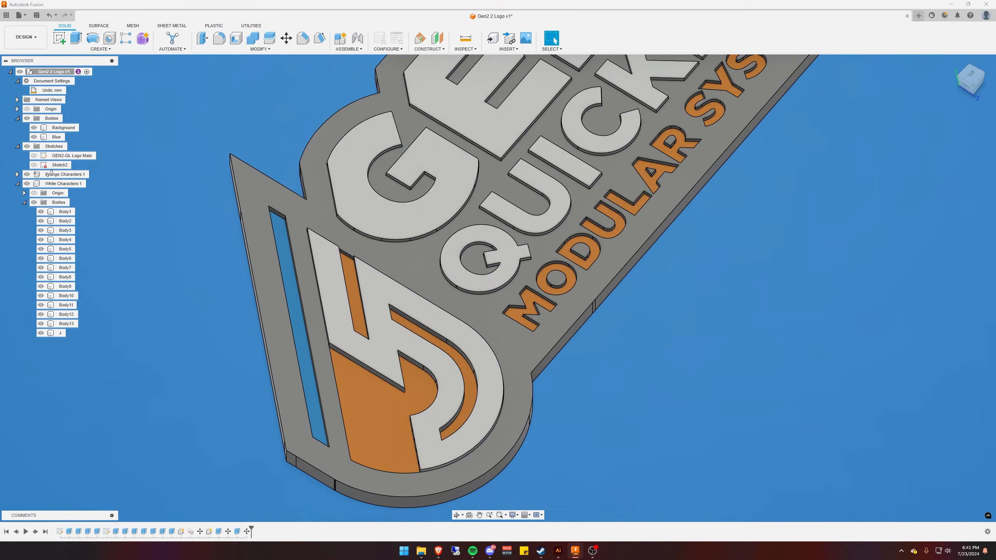
Sketch a diagonal line on the Blue inlay's top face from the upper corner of its lower end to the lower corner of its upper end
scroll(274, 325, "up", 3)
left_click(293, 308)
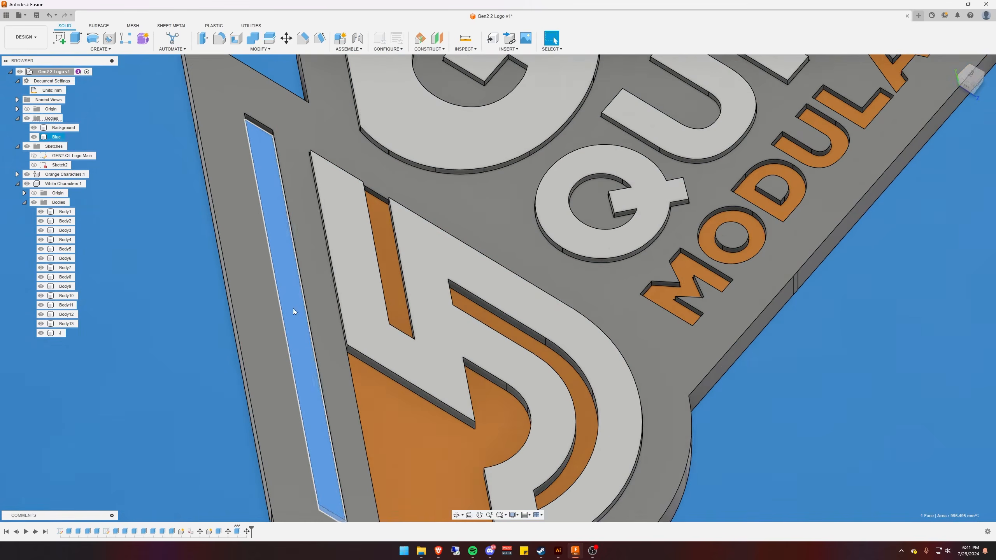
scroll(293, 274, "down", 3)
mouse_move(339, 277)
middle_mouse_down("shift")
mouse_move(297, 270)
mouse_move(391, 281)
middle_mouse_up("shift")
key("l")
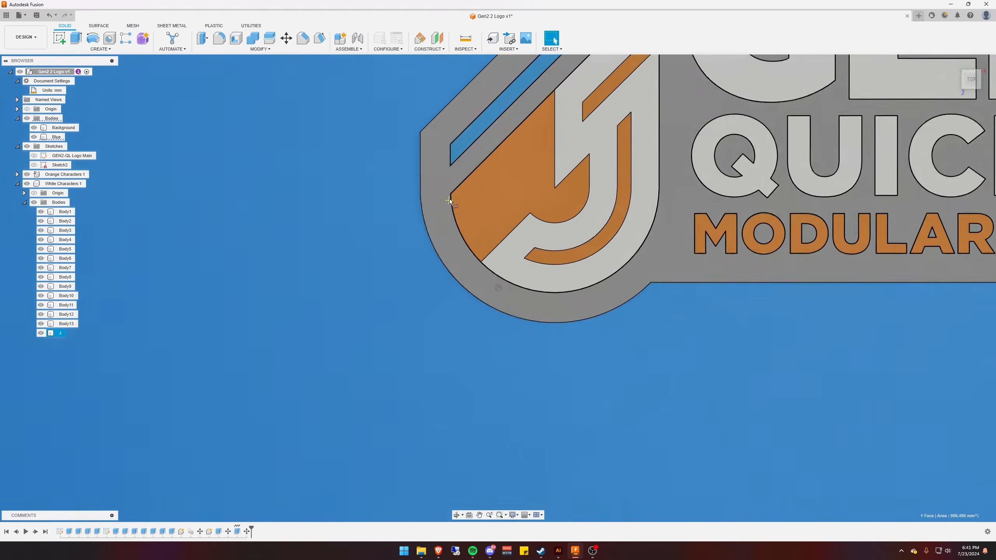
scroll(377, 262, "up", 5)
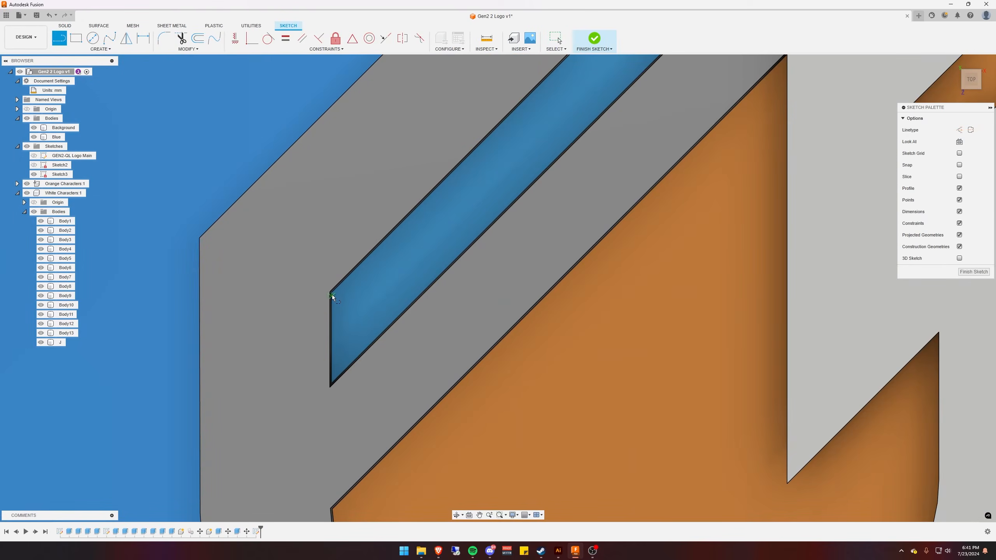
left_click(333, 293)
scroll(404, 282, "down", 5)
middle_click_drag(528, 176, 373, 334)
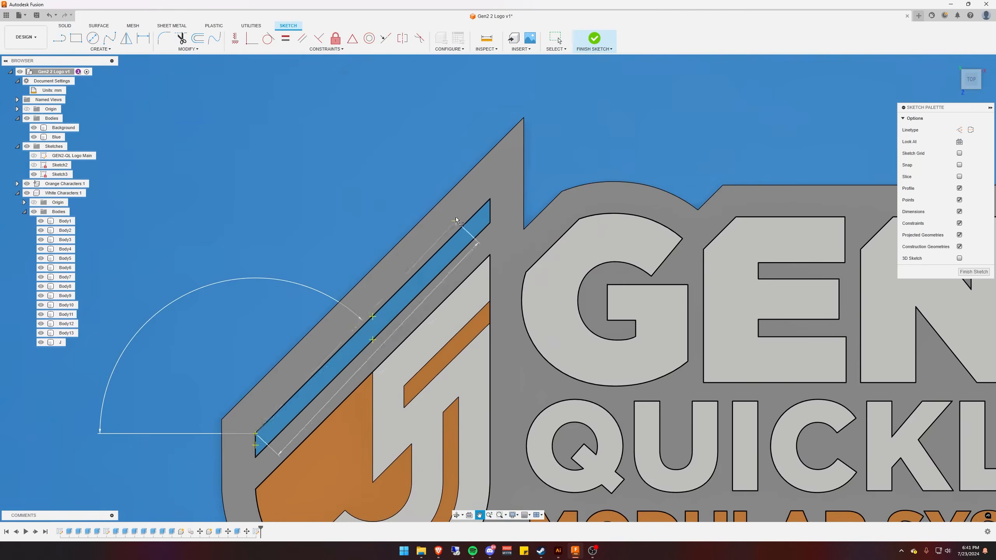
scroll(456, 234, "up", 5)
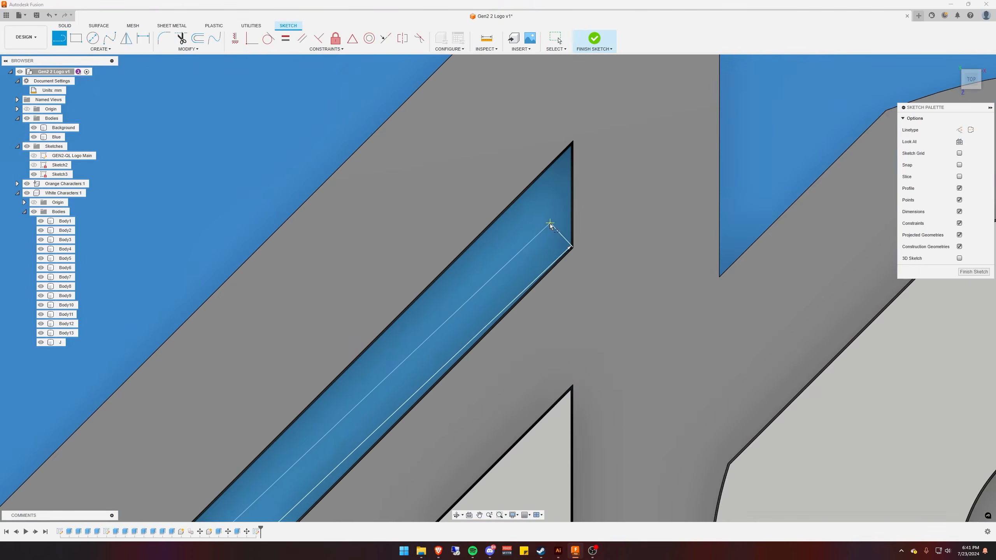
scroll(565, 227, "up", 3)
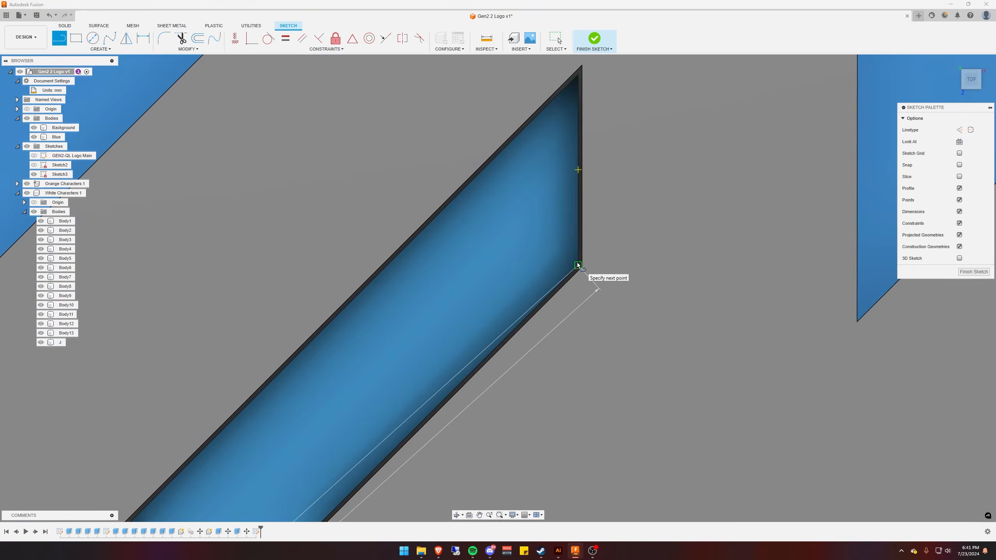
left_click(578, 265)
scroll(578, 265, "down", 6)
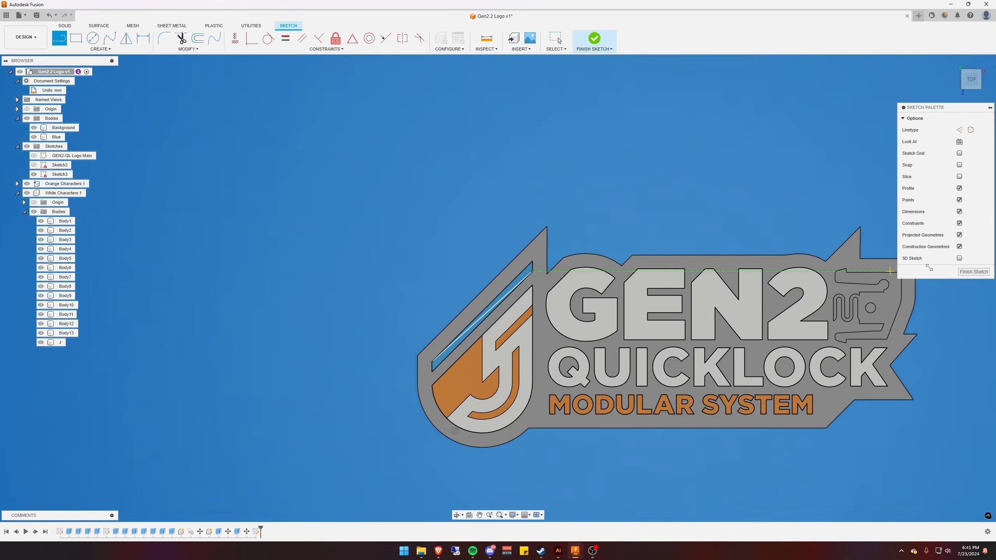
left_click(975, 272)
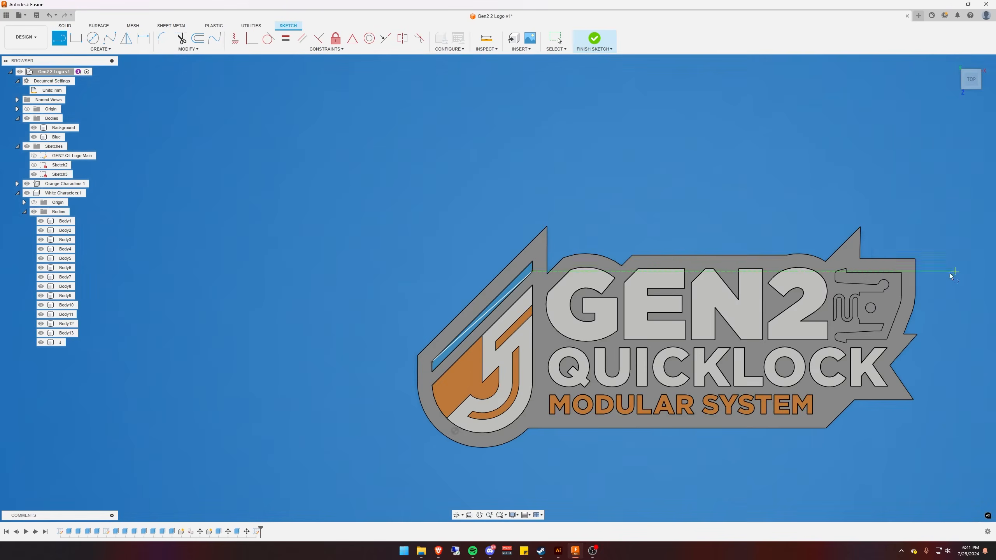
Extrude the half of the divided Blue inlay top face nearer the J emblem 2 mm as a new body
scroll(456, 346, "up", 8)
mouse_move(337, 331)
middle_mouse_down("shift")
mouse_move(443, 302)
mouse_move(450, 310)
middle_mouse_up("shift")
scroll(445, 323, "up", 2)
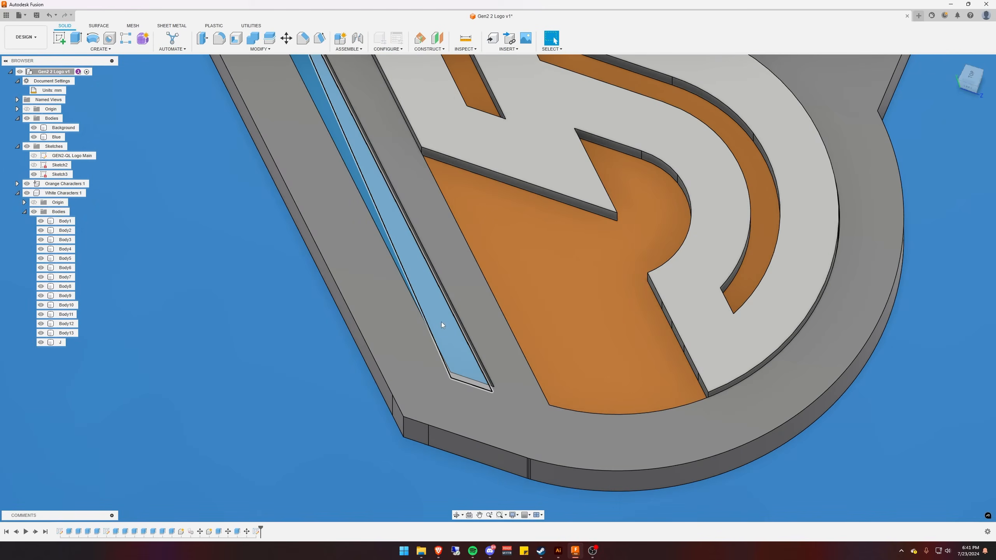
left_click(441, 324)
key("e")
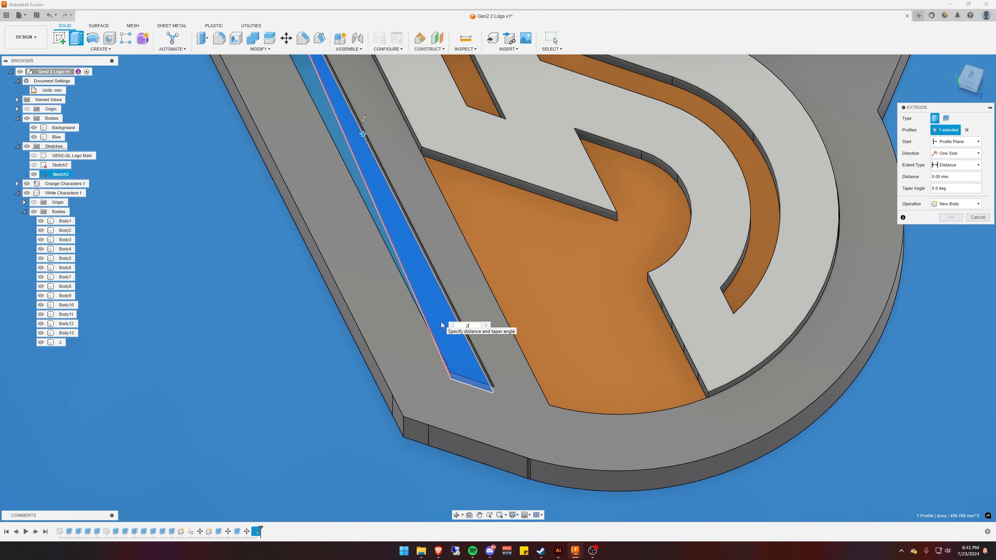
type("2")
key("Return")
left_click(957, 204)
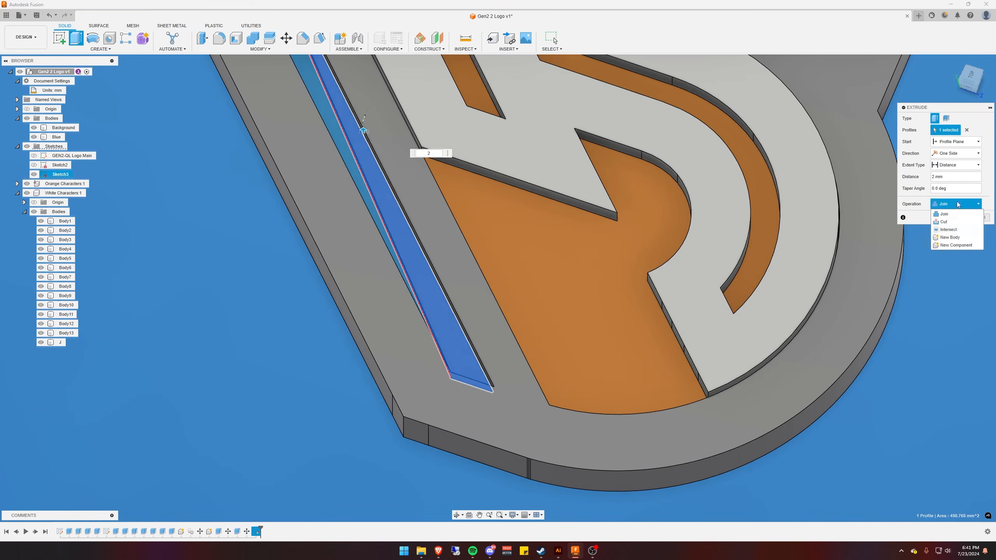
left_click(953, 222)
key("Return")
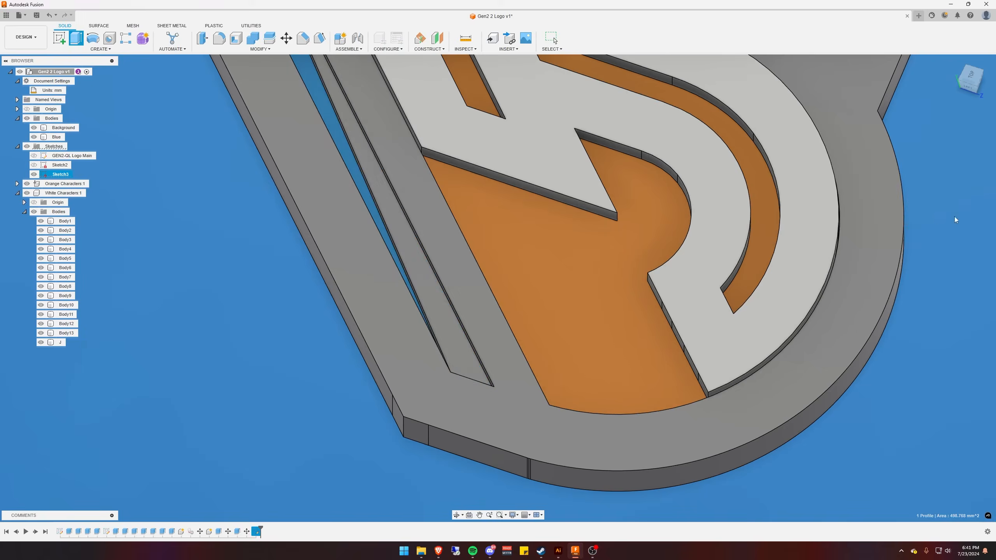
Rename the new slot inlay body as Light Blue
left_click(54, 146)
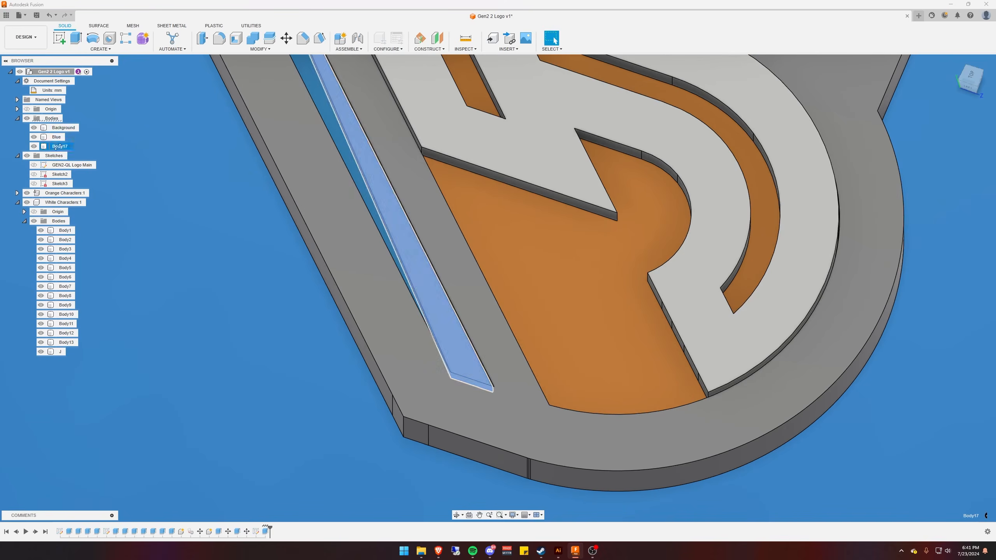
double_click(59, 146)
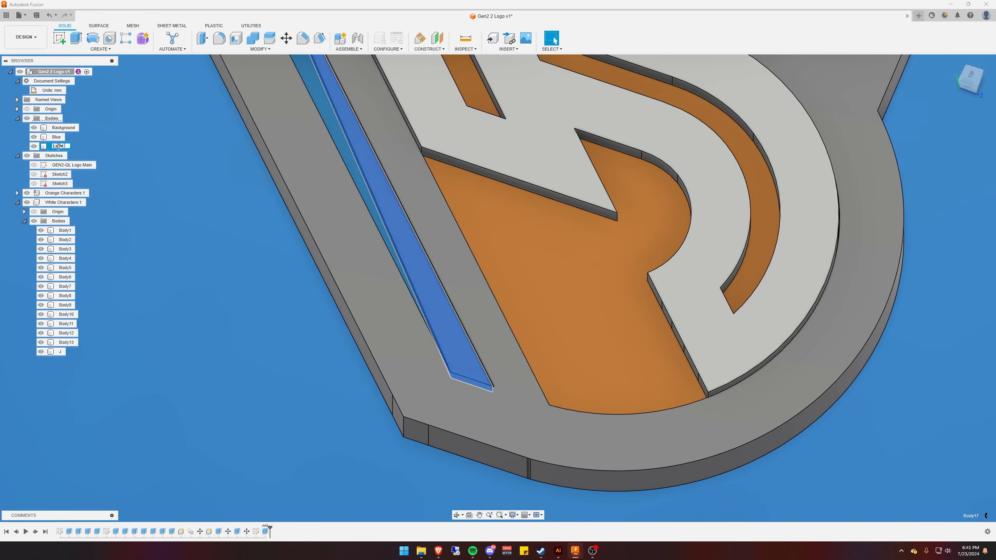
key("Escape")
scroll(188, 290, "down", 2)
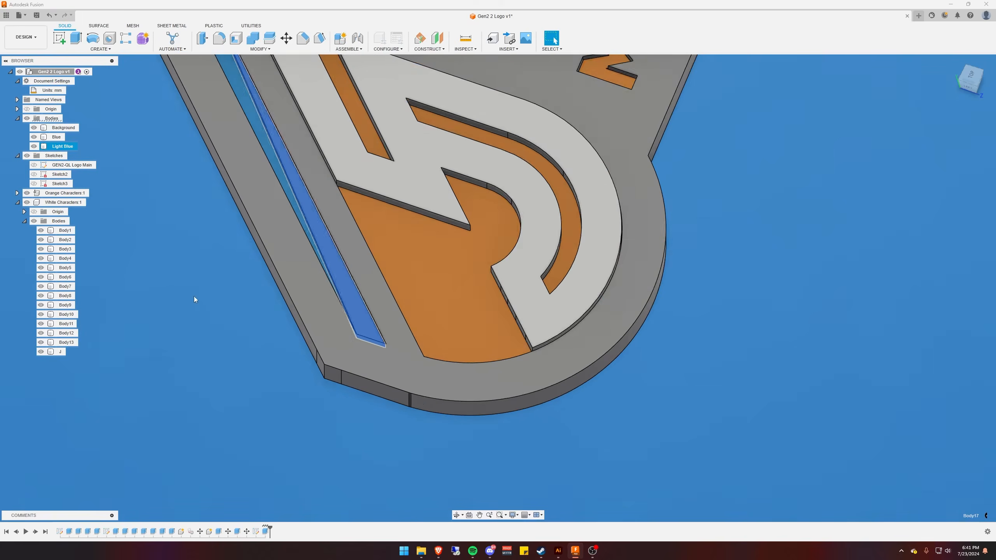
left_click(194, 296)
Create a lighter copy of the blue appearance and apply it to the Light Blue body in the slot
middle_click_drag(700, 285, 716, 347)
scroll(722, 333, "down", 3)
key("a")
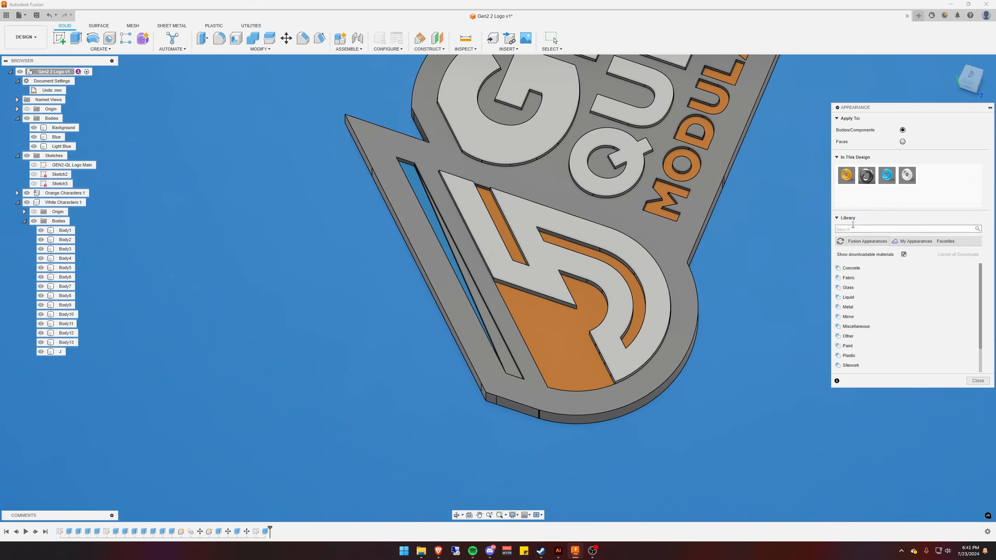
right_click(887, 179)
left_click(923, 193)
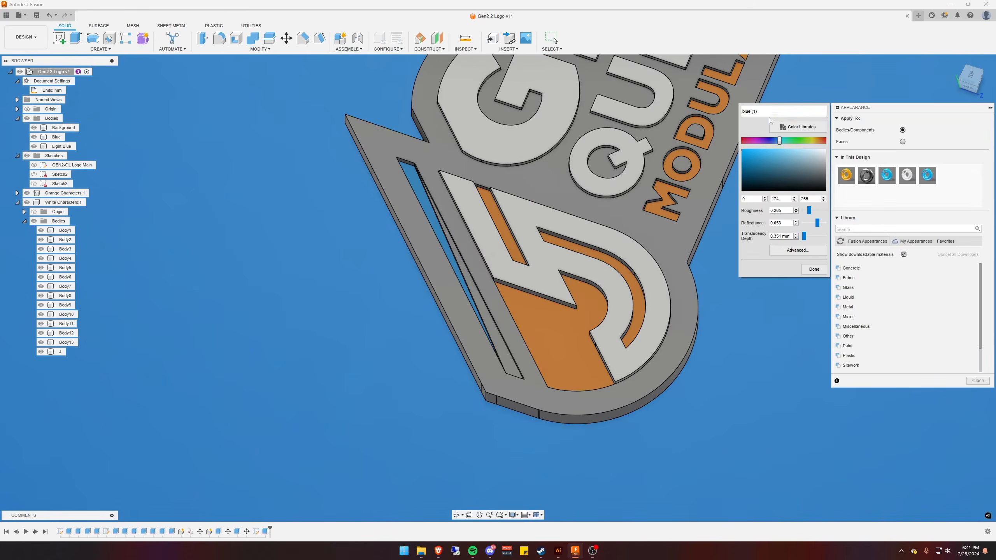
key("BackSpace")
left_click(814, 269)
left_click_drag(927, 174, 490, 332)
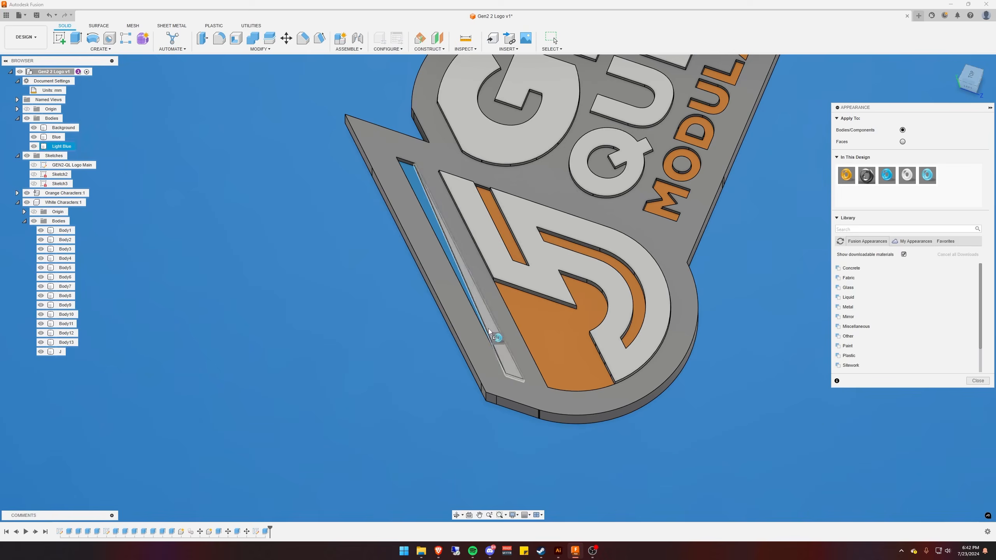
left_click(978, 382)
Show the GEN2-QL Logo Main sketch and extrude the connector symbol profile beside the 2 by 6 mm as a new body
scroll(770, 360, "down", 3)
middle_click_drag(791, 335, 753, 349, "shift")
middle_click_drag(753, 349, 392, 371)
scroll(566, 347, "down", 3)
middle_click_drag(808, 374, 640, 351, "shift")
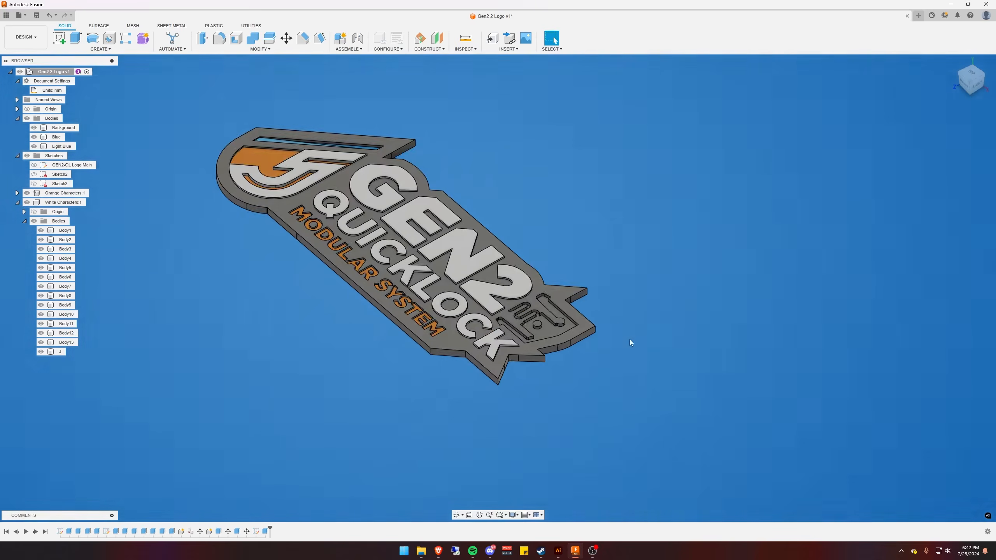
scroll(551, 320, "up", 5)
left_click(34, 166)
scroll(555, 384, "up", 1)
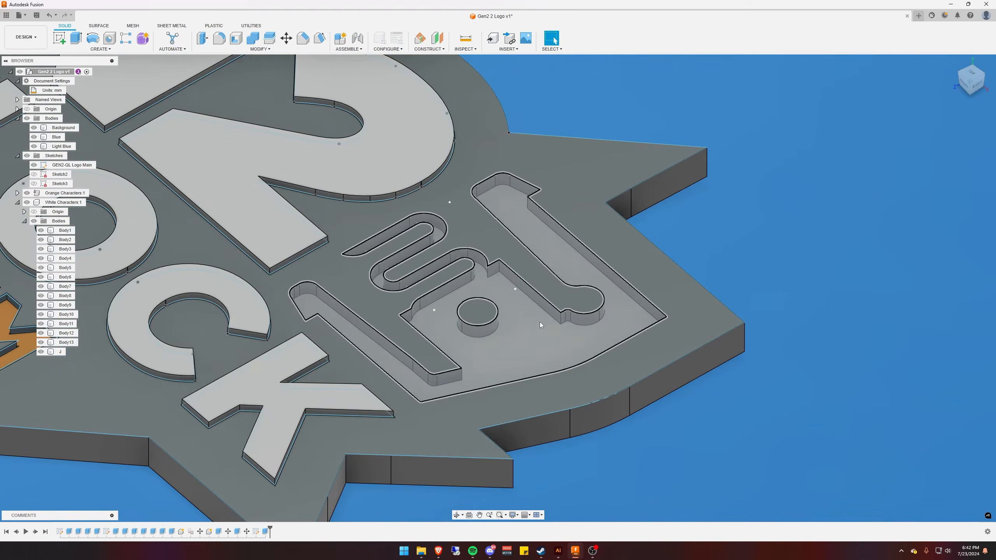
left_click(535, 328)
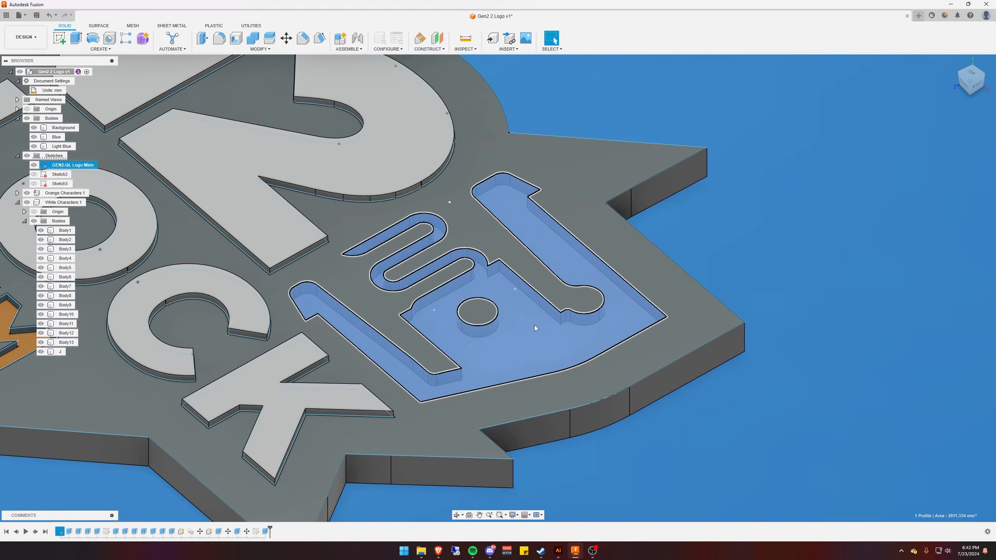
key("e")
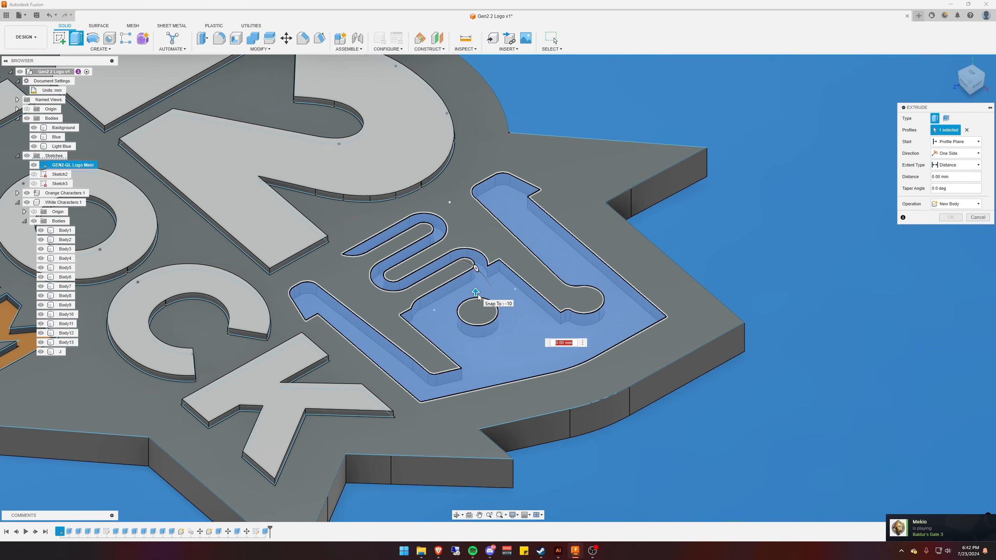
type("6")
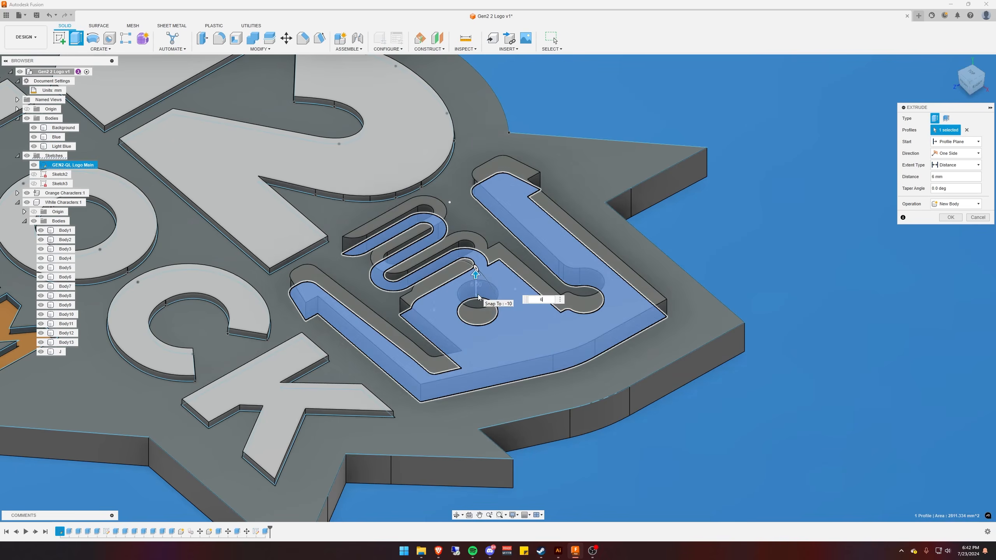
left_click(954, 217)
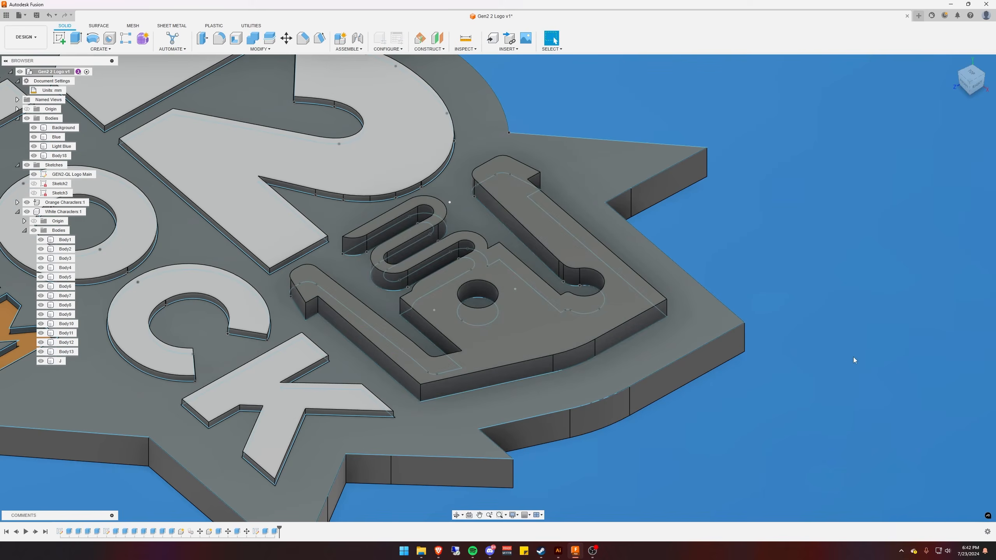
Rename the extruded connector symbol body as QuickLock
left_click(535, 327)
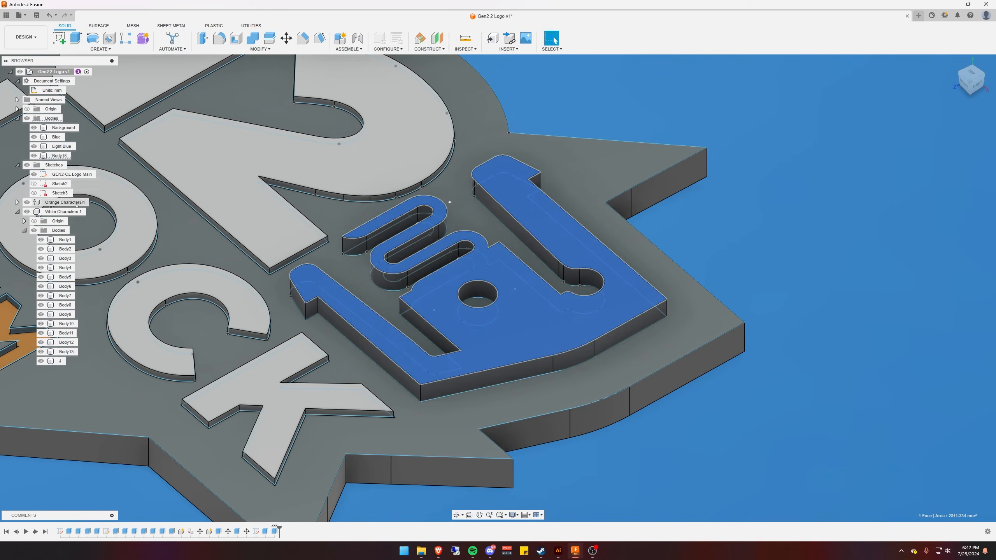
left_click(59, 156)
double_click(59, 155)
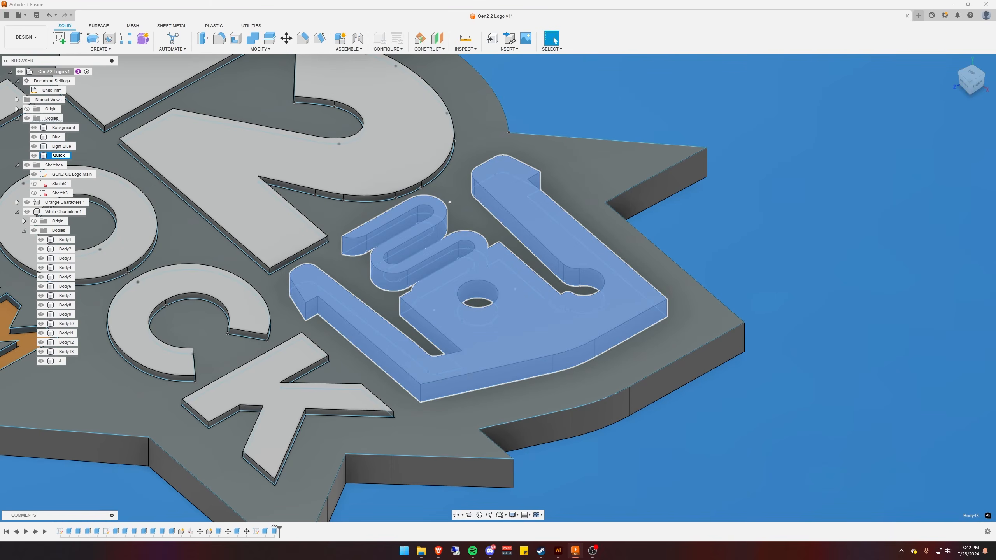
key("Return")
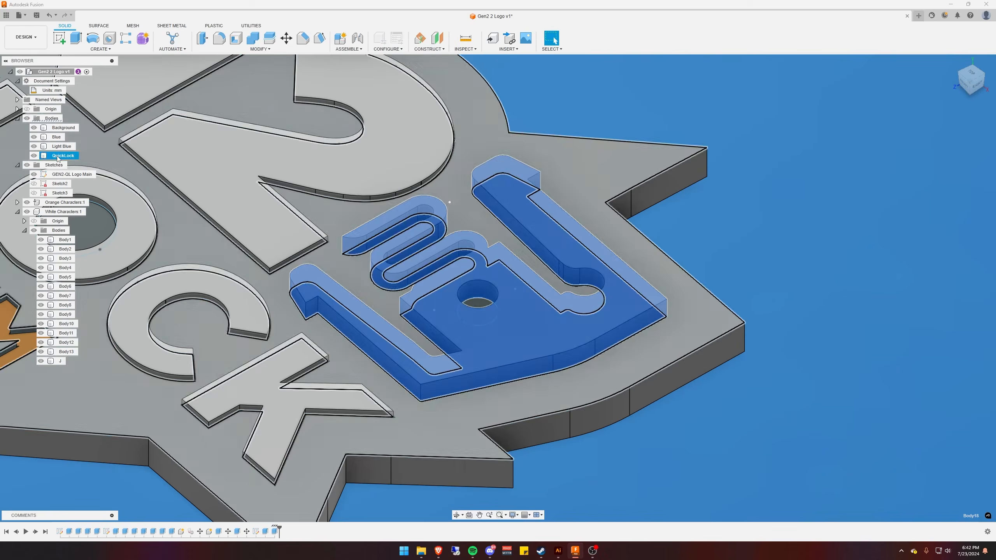
left_click(694, 226)
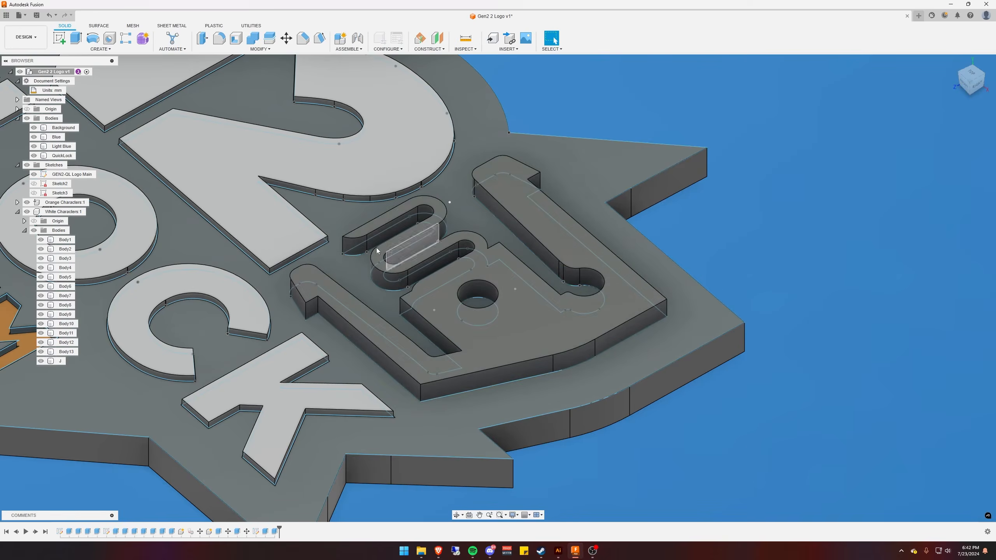
Move the QuickLock body vertically by -2 mm into its pocket
left_click(55, 155)
key("m")
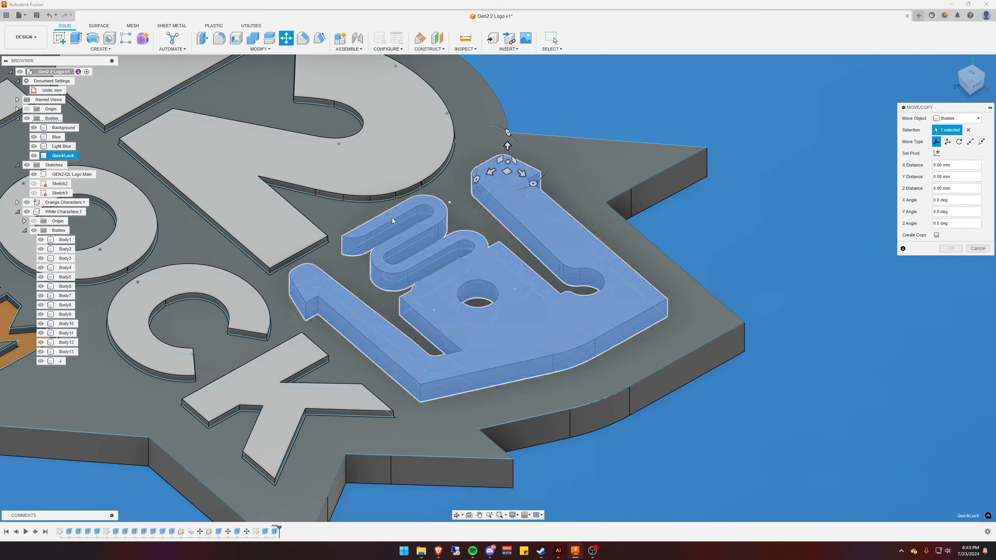
left_click_drag(506, 146, 506, 152)
type("-2")
key("Return")
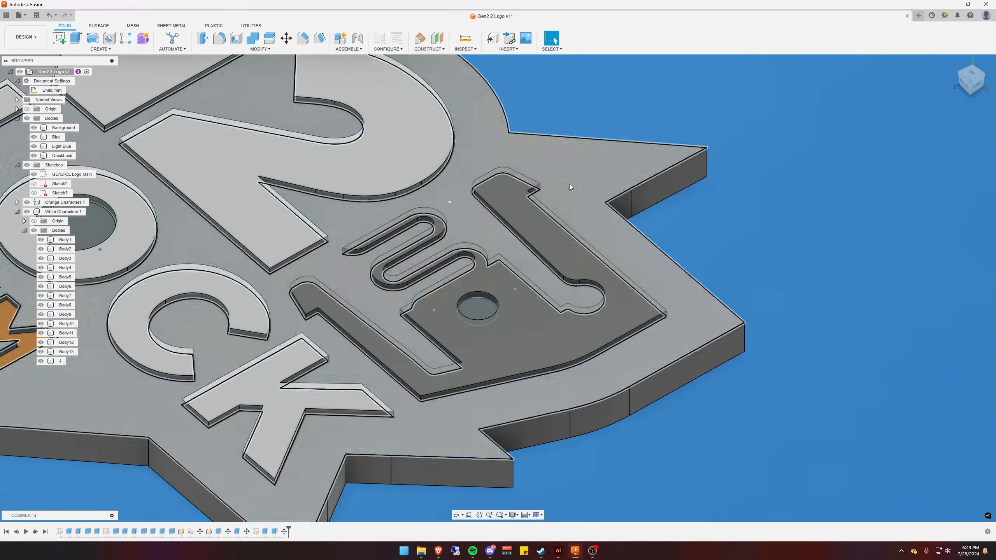
Apply the orange appearance to the QuickLock body and hide the GEN2-QL Logo Main sketch
key("a")
left_click_drag(846, 175, 645, 312)
left_click(978, 381)
scroll(741, 402, "down", 3)
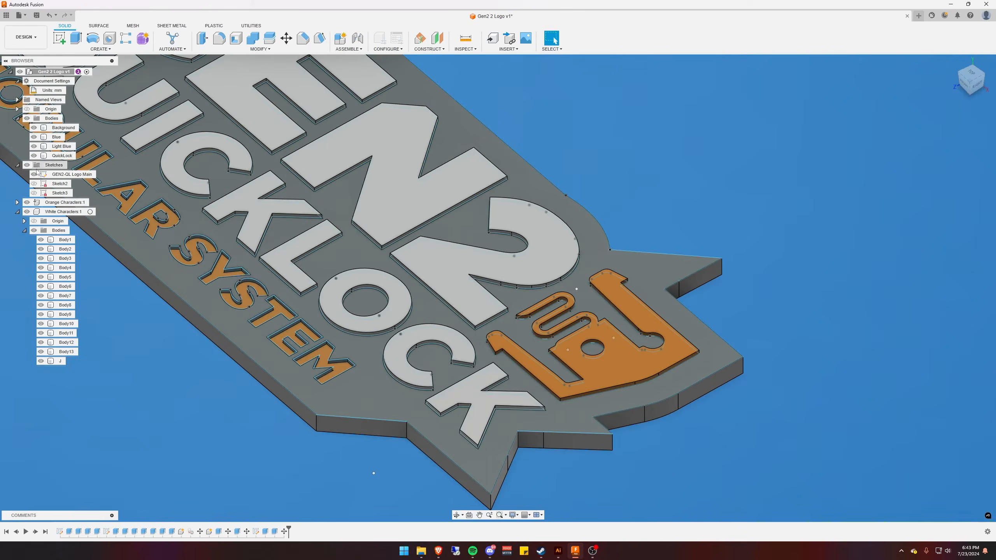
scroll(823, 315, "down", 2)
Sketch a rectangle 6 mm wide and about 31.6 mm high on the QuickLock body's top face, along the central block's edge beside the spring
scroll(713, 316, "up", 5)
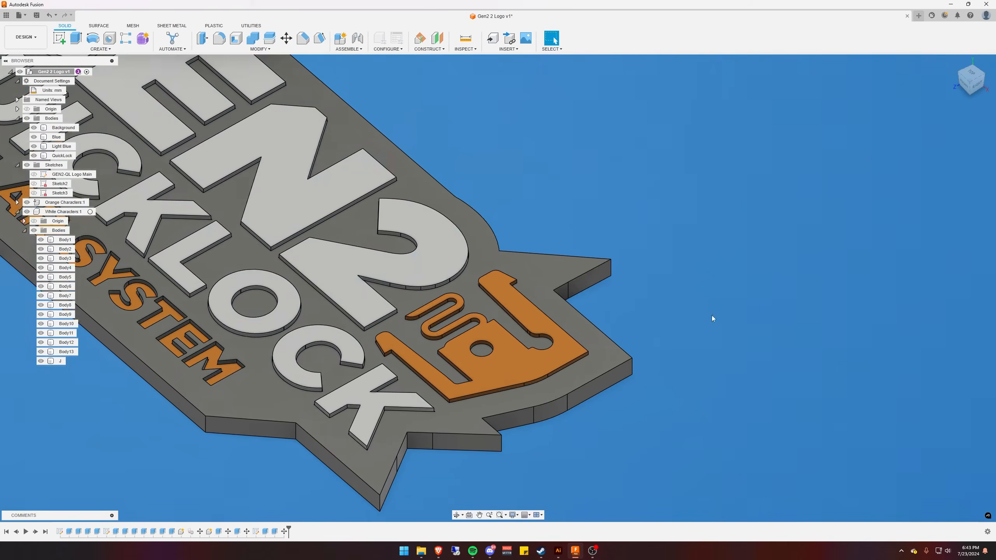
middle_click_drag(658, 398, 788, 399)
left_click(564, 341)
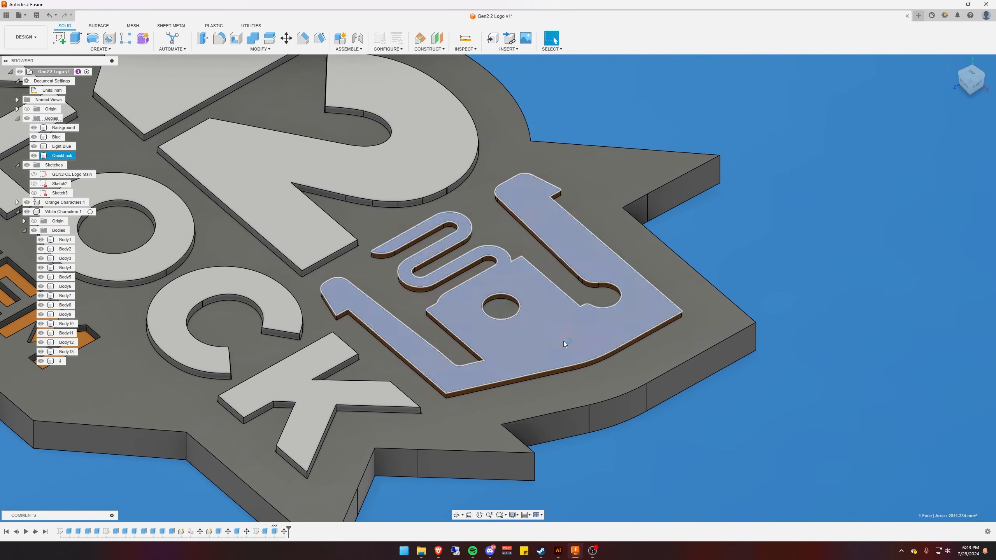
key("r")
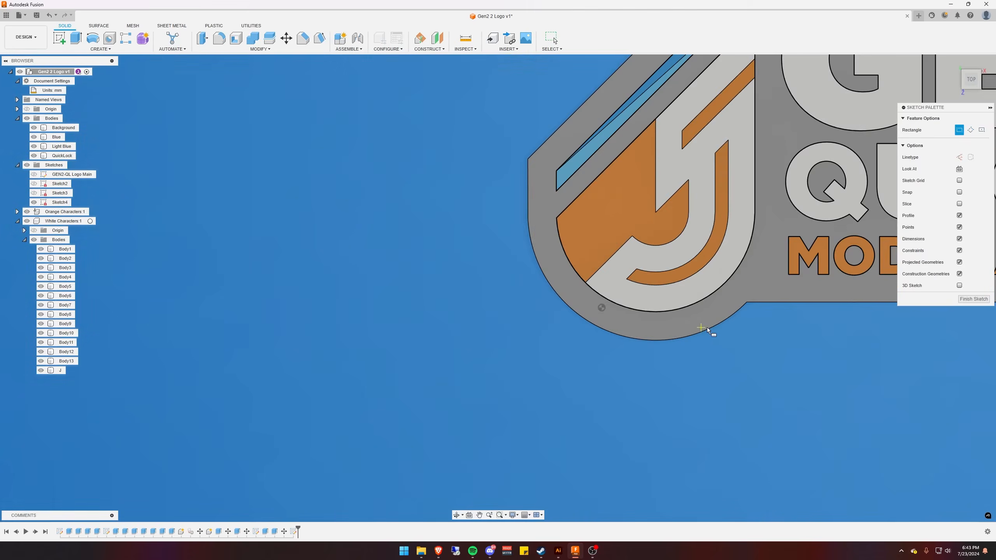
scroll(310, 385, "down", 1)
scroll(525, 262, "up", 2)
scroll(580, 236, "up", 3)
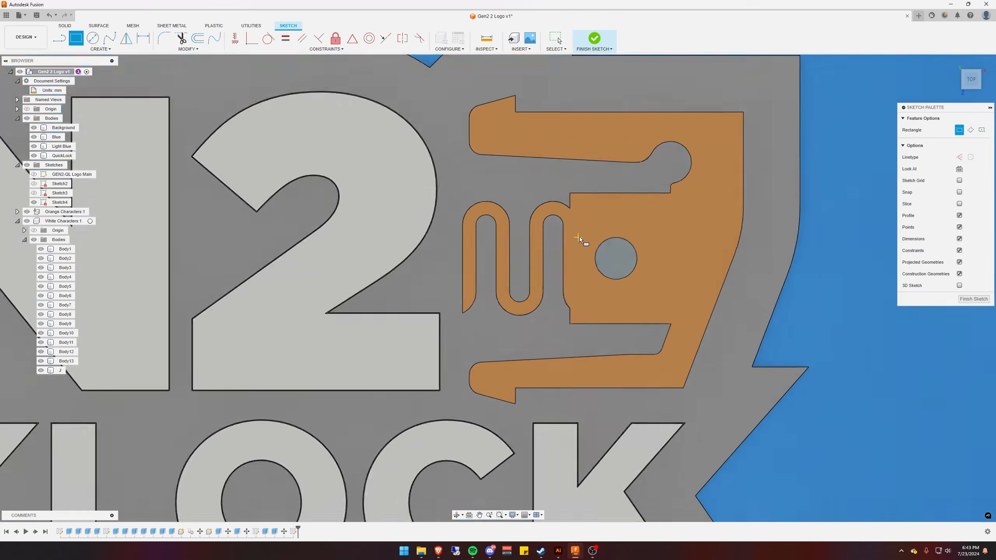
scroll(575, 170, "up", 2)
left_click(560, 162)
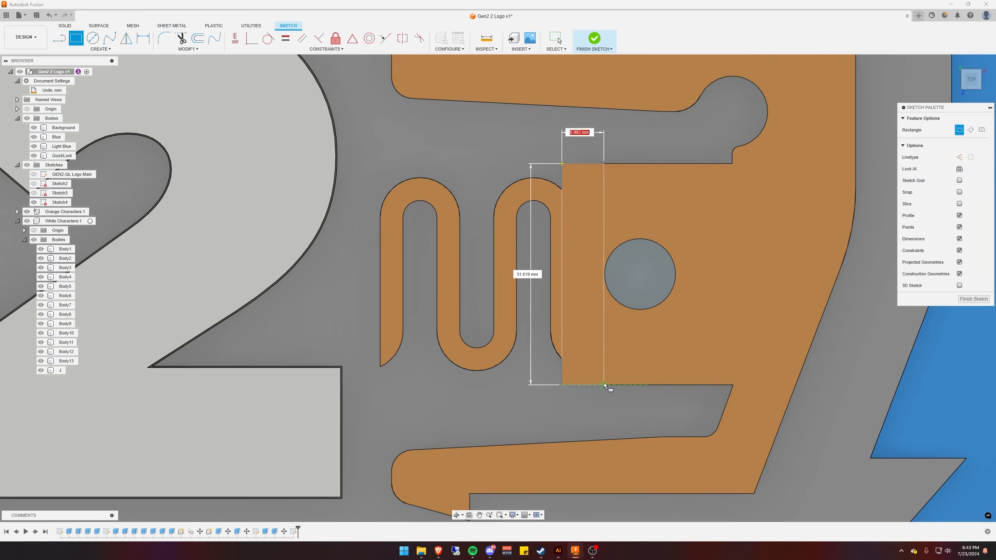
key("Return")
key("Escape")
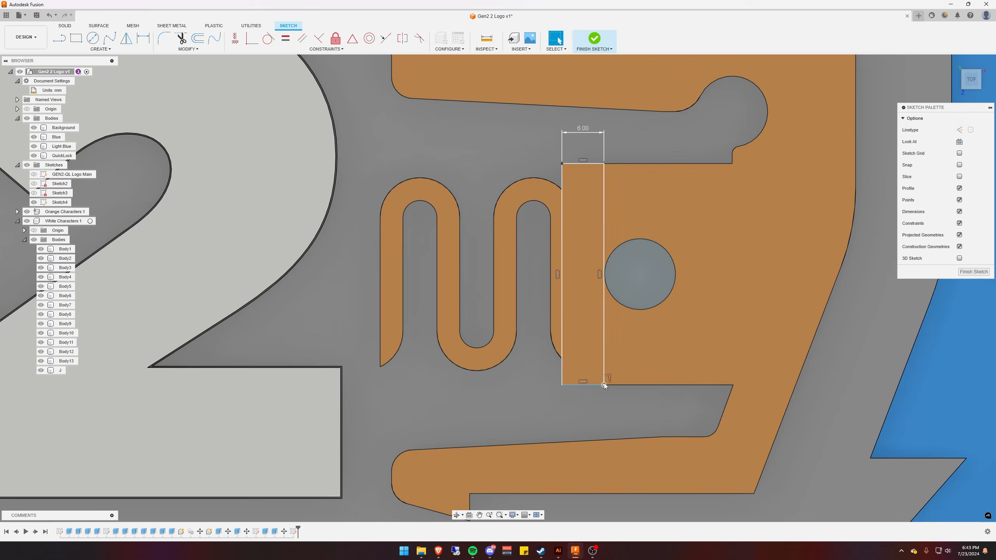
left_click(985, 275)
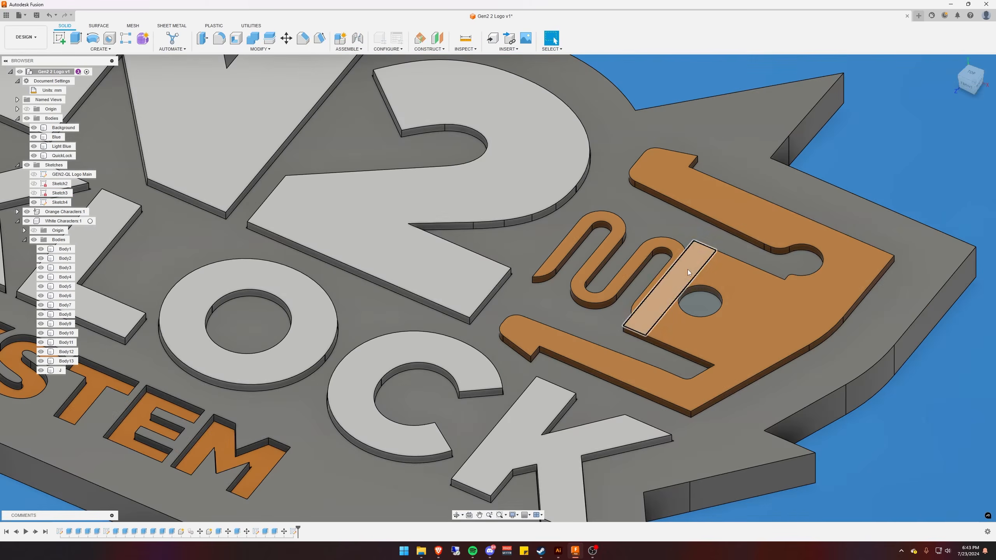
Extrude the rectangle 6 mm upward and join it to the QuickLock body
left_click(688, 270)
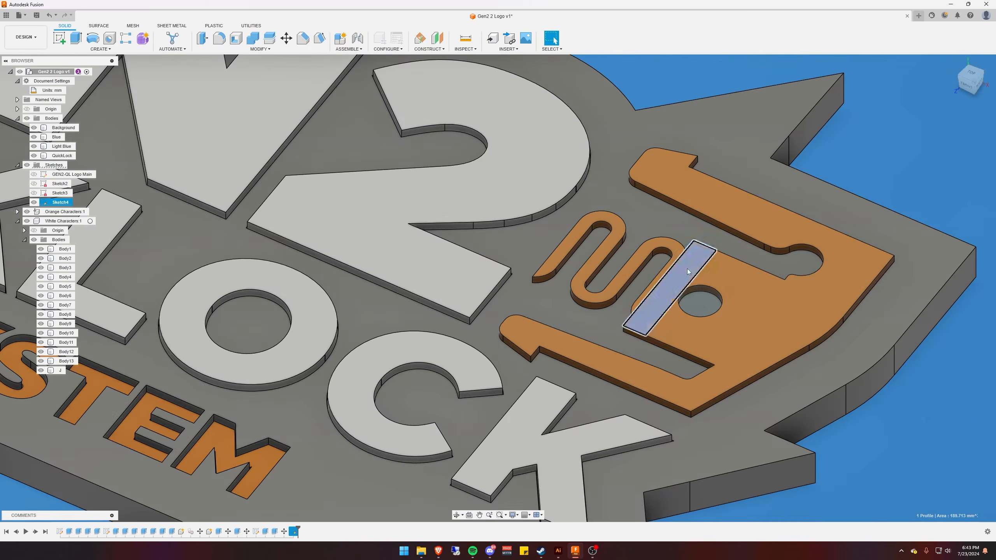
key("e")
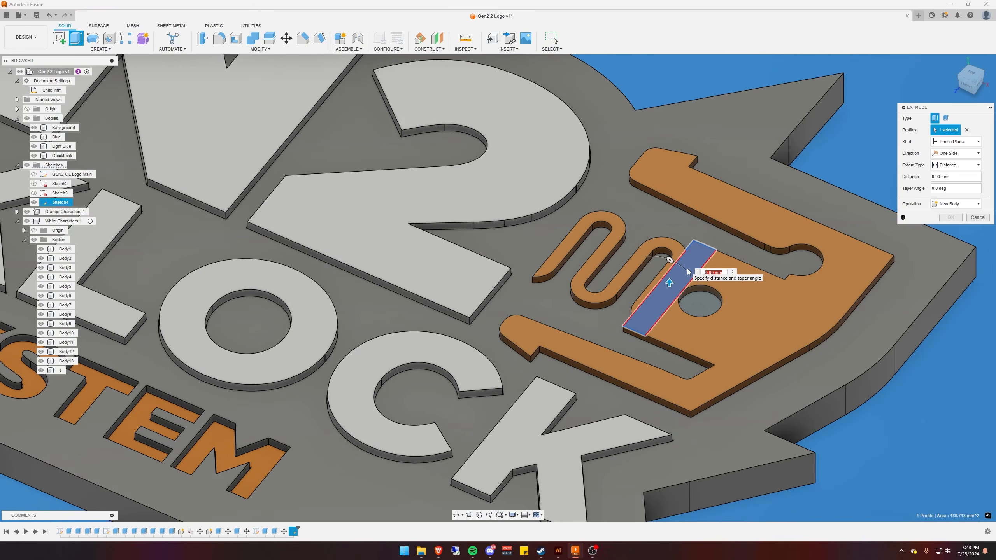
key("Return")
key("Return")
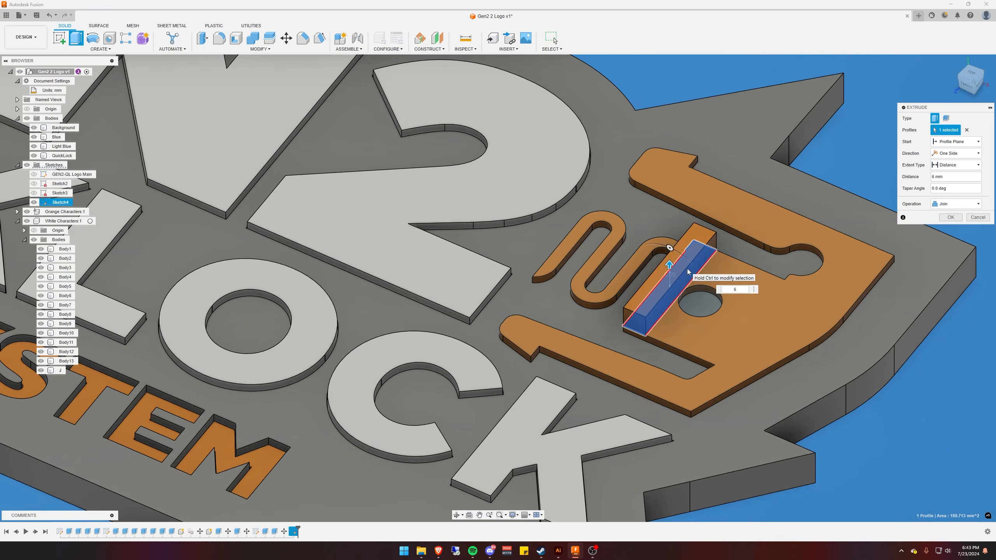
key("Return")
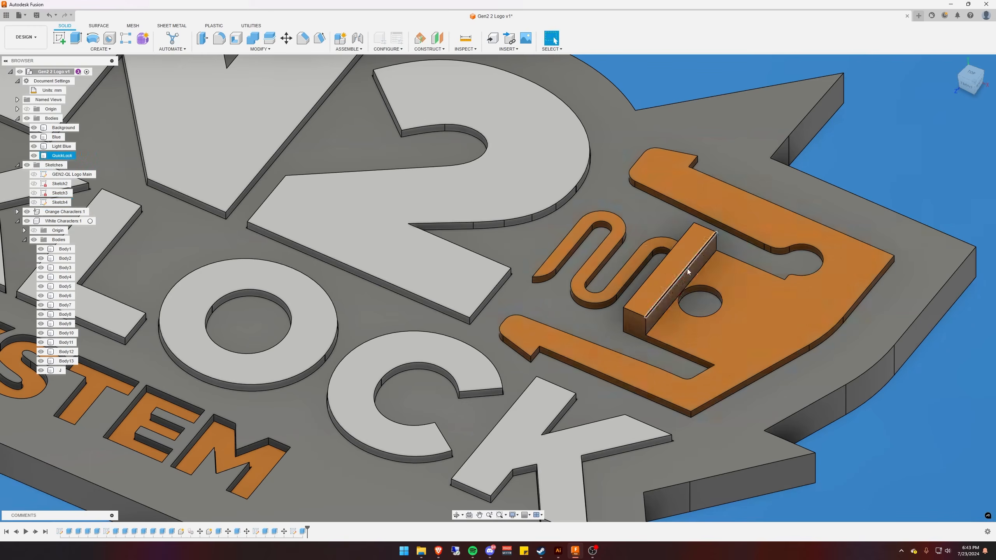
Examine the finished logo plate and the clearance between a white letter and its pocket from above
scroll(688, 268, "down", 3)
scroll(872, 349, "down", 3)
middle_click_drag(725, 285, 739, 328, "shift")
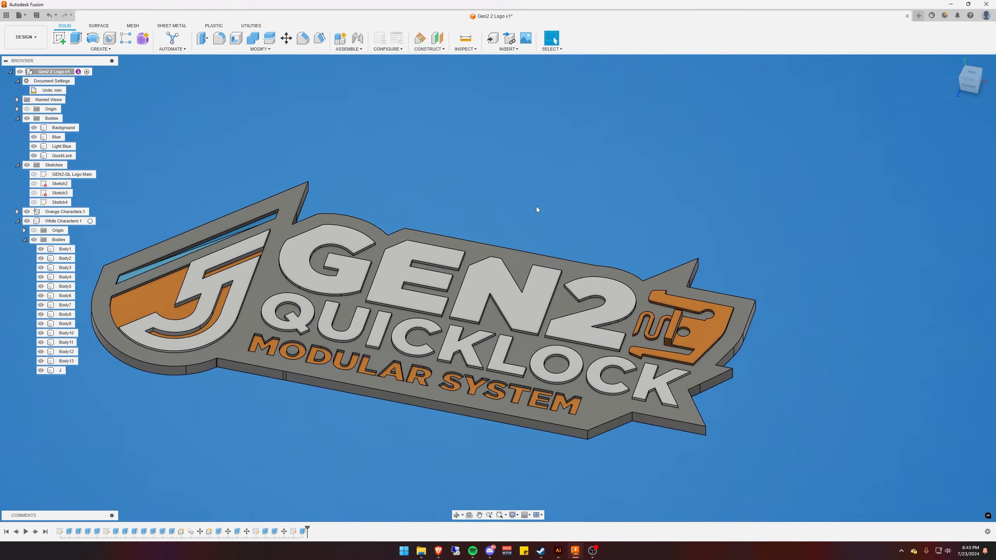
middle_click_drag(654, 198, 787, 187)
scroll(600, 331, "up", 7)
middle_click_drag(554, 365, 553, 404, "shift")
scroll(552, 405, "up", 10)
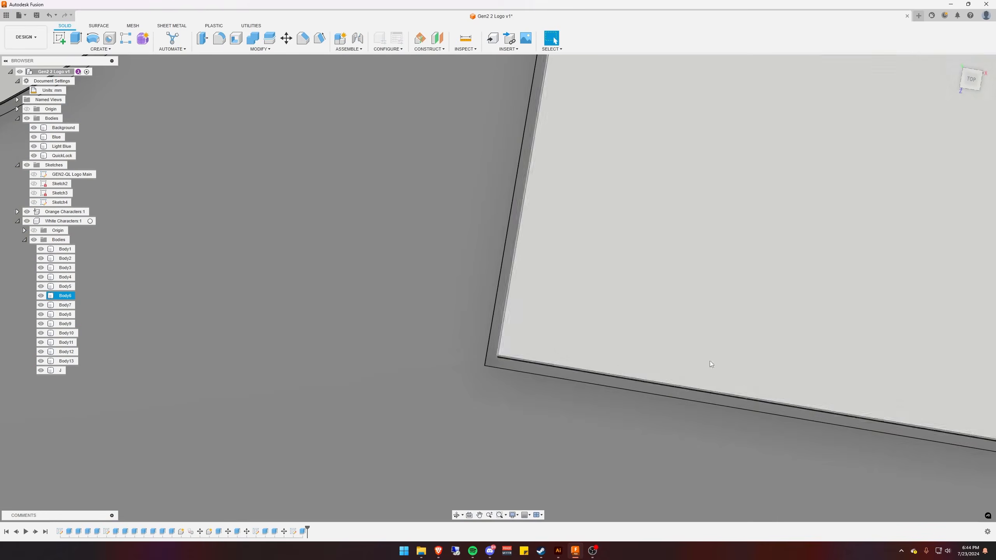
scroll(710, 361, "down", 4)
middle_click_drag(800, 329, 465, 264)
scroll(646, 342, "down", 1)
scroll(645, 339, "down", 12)
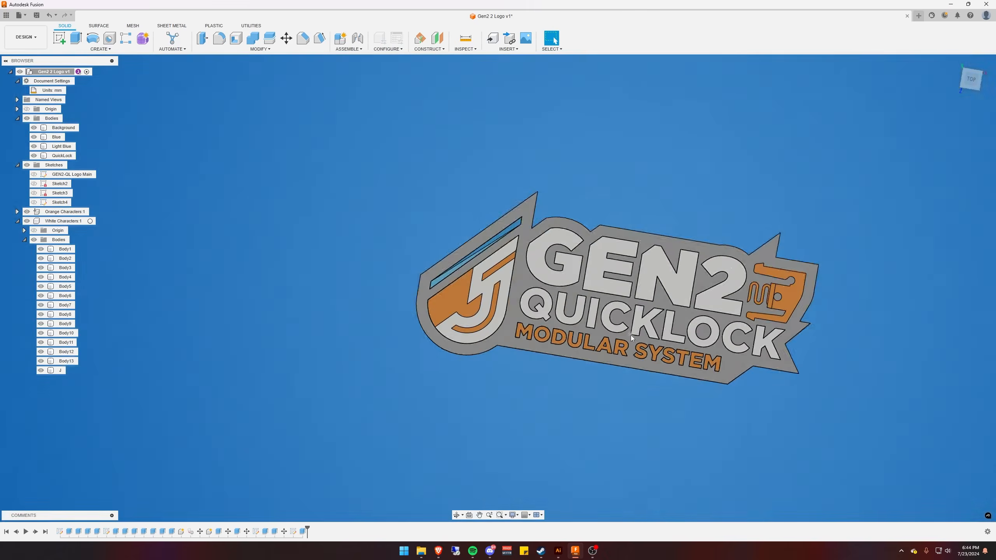
middle_click_drag(600, 354, 589, 328, "shift")
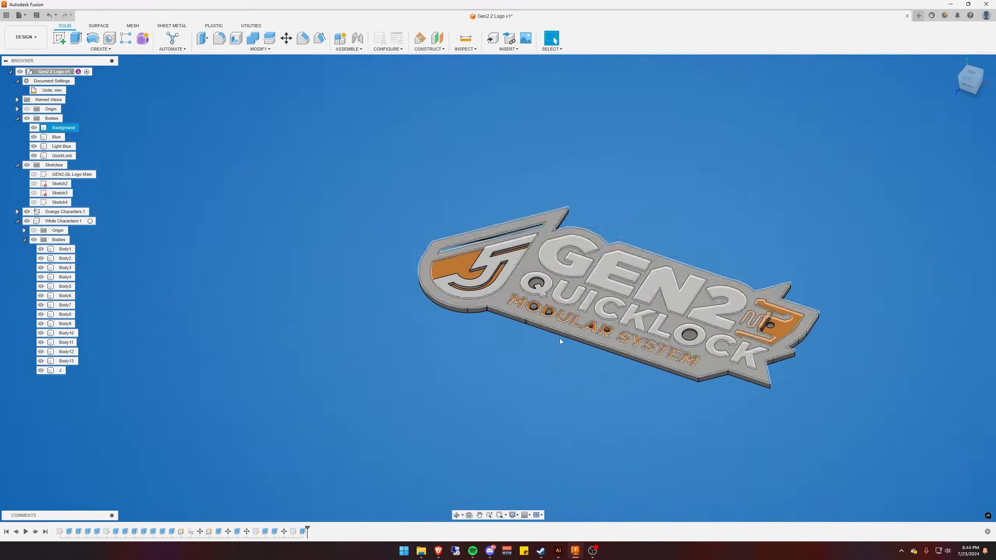
Hide the Background body to examine the inlay bodies on their own, and show it again
scroll(373, 379, "up", 4)
middle_click_drag(537, 347, 355, 356)
scroll(393, 361, "down", 3)
left_click(34, 128)
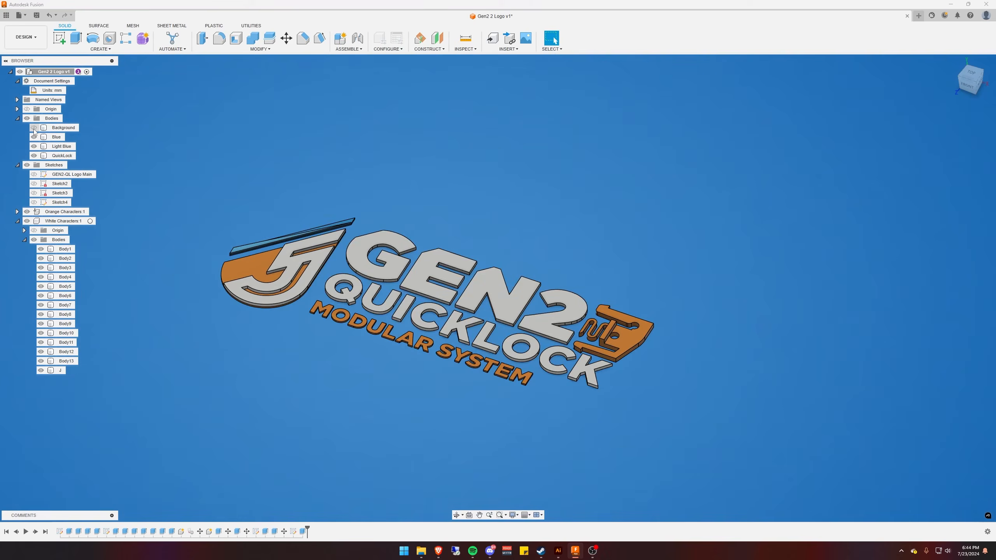
middle_click_drag(602, 250, 255, 202, "shift")
left_click(34, 128)
left_click(33, 130)
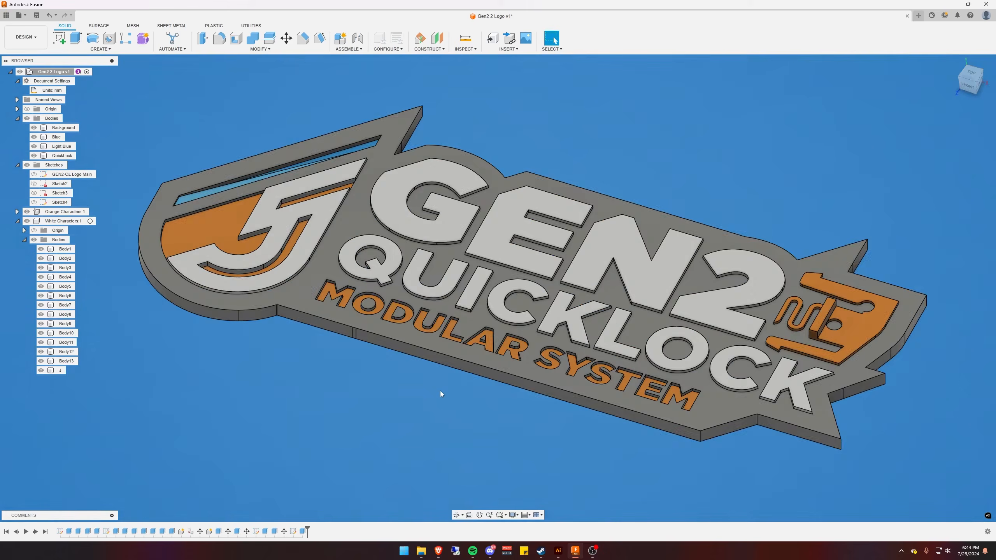